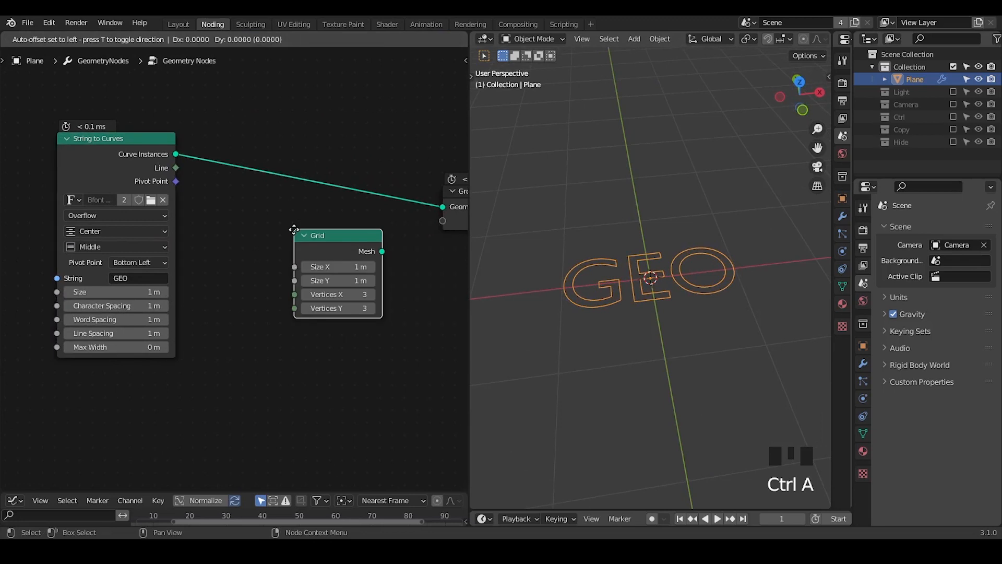
# Place the Grid node above String to Curves and combine both through a Join Geometry node before the group output.
pyautogui.click(172, 86)
pyautogui.hotkey('ctrl', 'a')
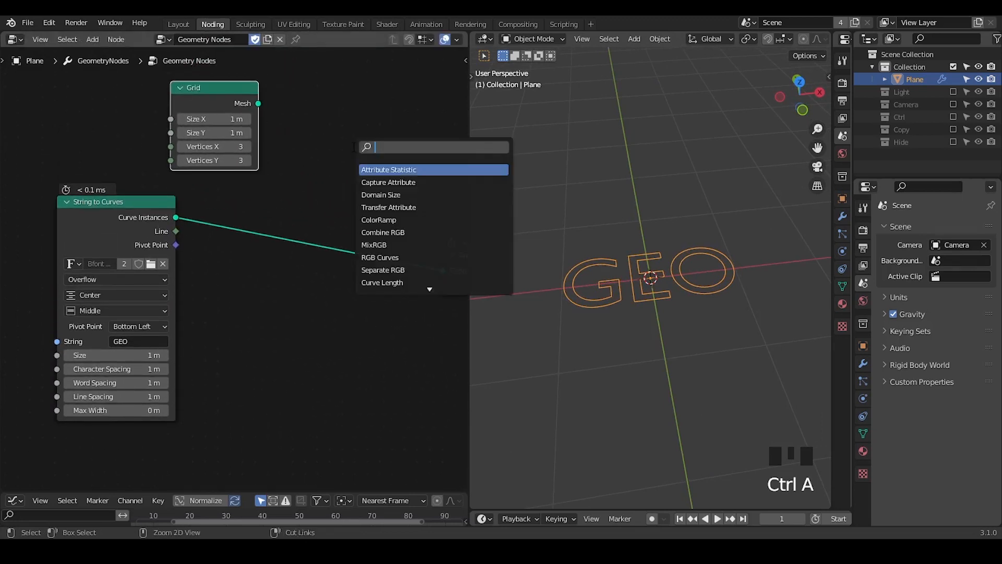
pyautogui.press('Down')
pyautogui.press('Return')
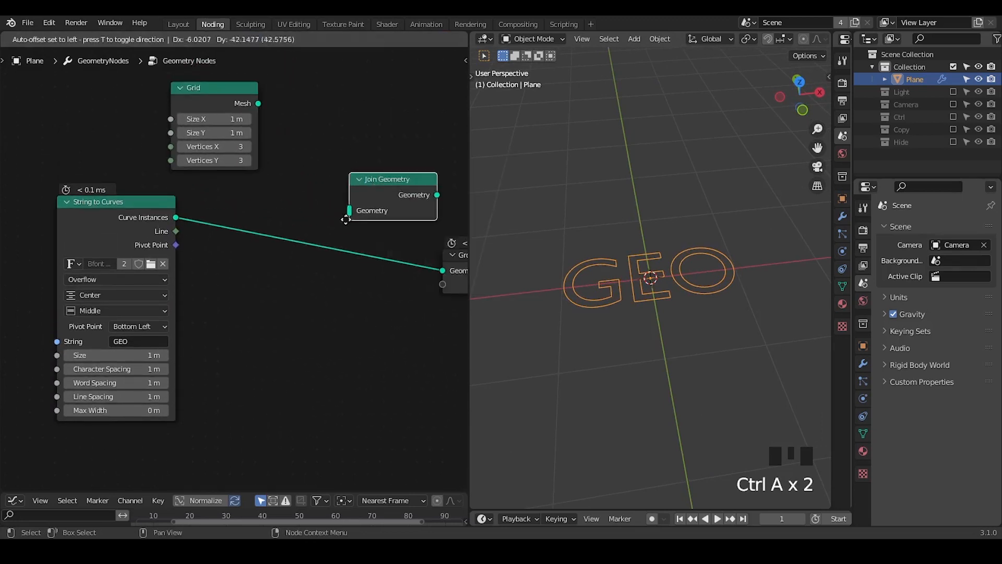
pyautogui.click(349, 228)
pyautogui.keyDown('alt'); pyautogui.moveTo(189, 101); pyautogui.dragTo(334, 250, button='right'); pyautogui.keyUp('alt')
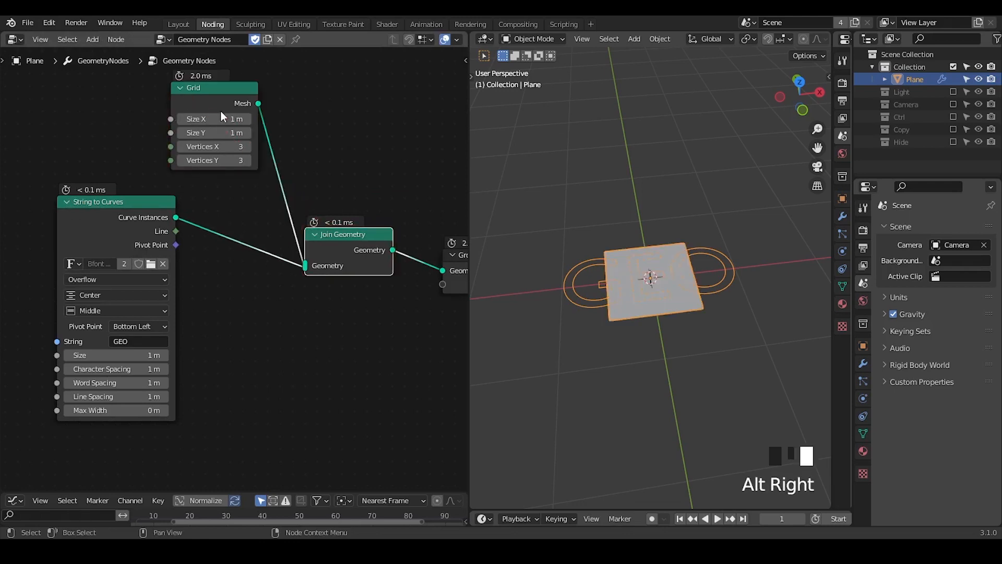
# Set the Grid's Size X and Size Y to 3.6 m and its Vertices X and Y to 239.
pyautogui.moveTo(221, 110); pyautogui.dragTo(172, 127)
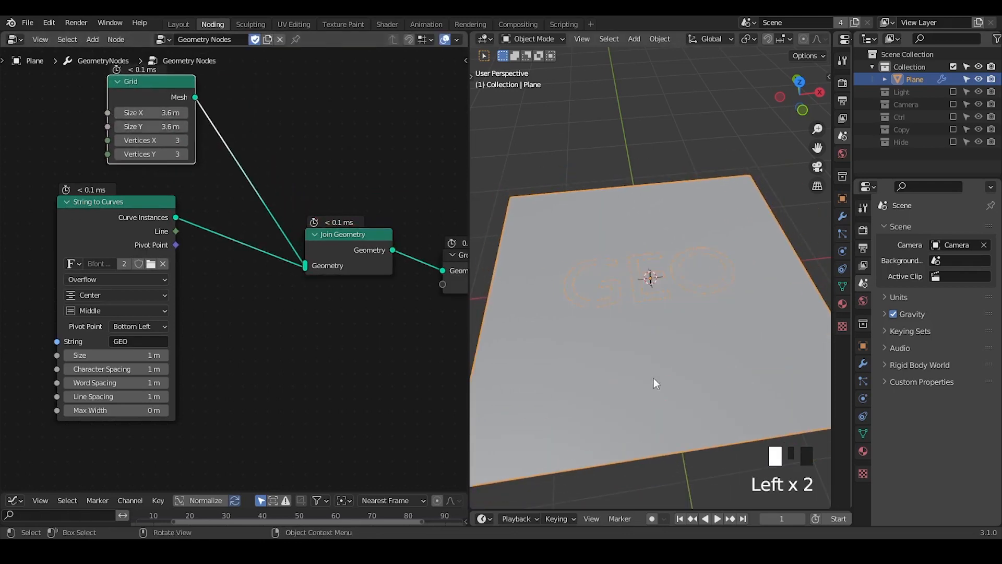
pyautogui.moveTo(653, 378)
pyautogui.mouseDown(button='middle')
pyautogui.moveTo(662, 343)
pyautogui.moveTo(654, 373)
pyautogui.mouseUp(button='middle')
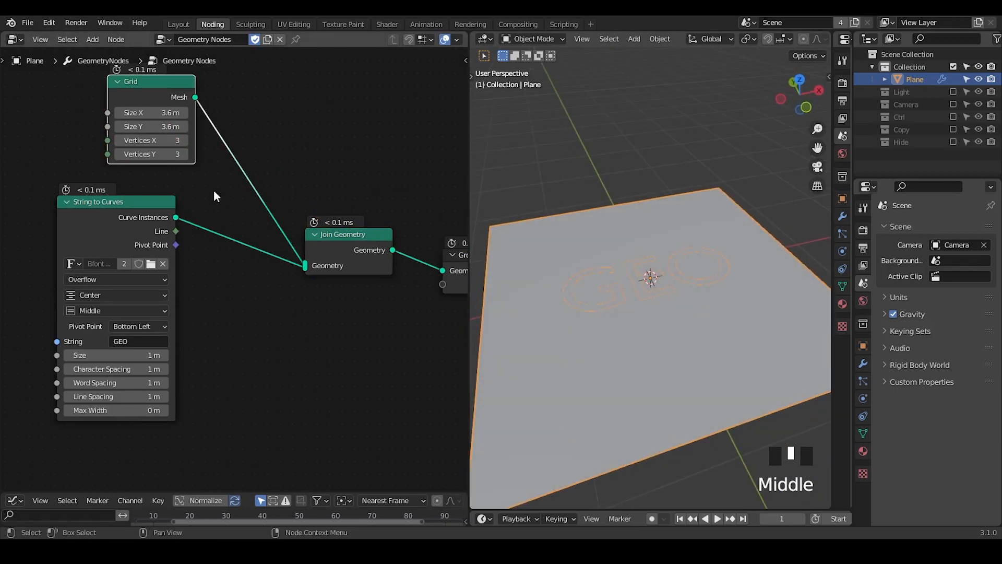
pyautogui.moveTo(152, 140); pyautogui.dragTo(178, 154)
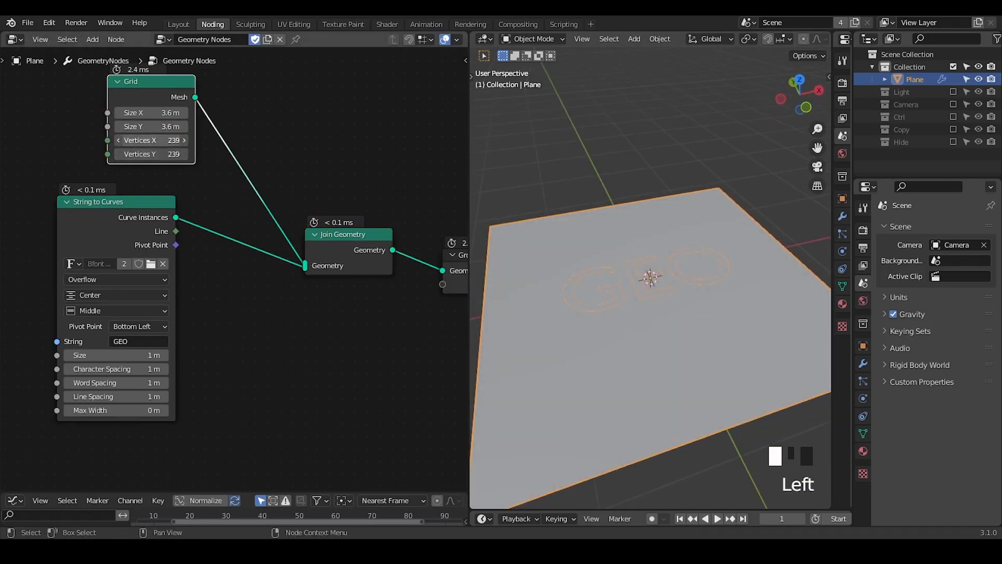
# Display the viewport in wireframe and set the Grid to 2.51 m by 1.47 m with 137 vertices in X and Y.
pyautogui.press('z')
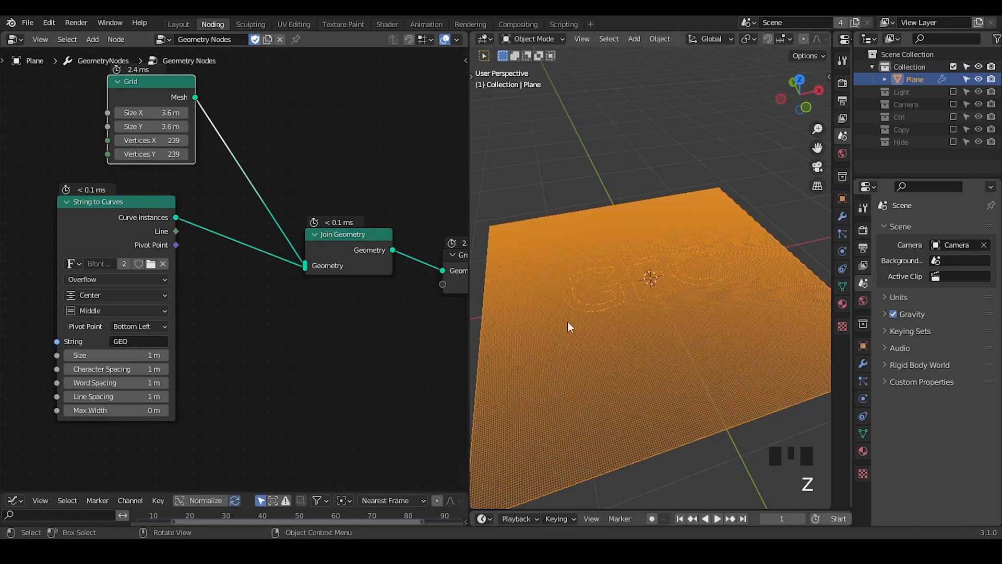
pyautogui.moveTo(569, 326); pyautogui.dragTo(631, 349, button='middle')
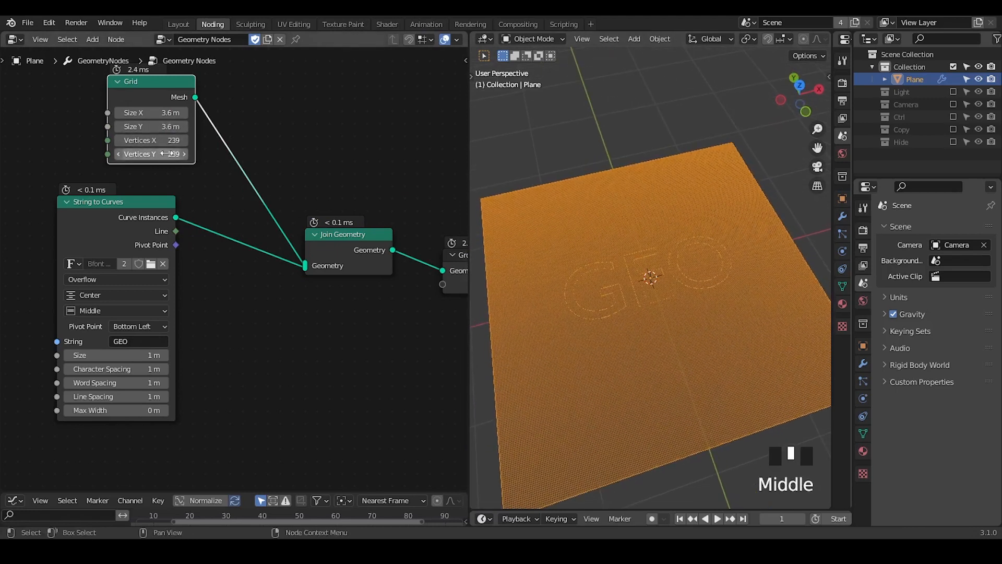
pyautogui.keyDown('shift'); pyautogui.moveTo(151, 112); pyautogui.dragTo(132, 126); pyautogui.keyUp('shift')
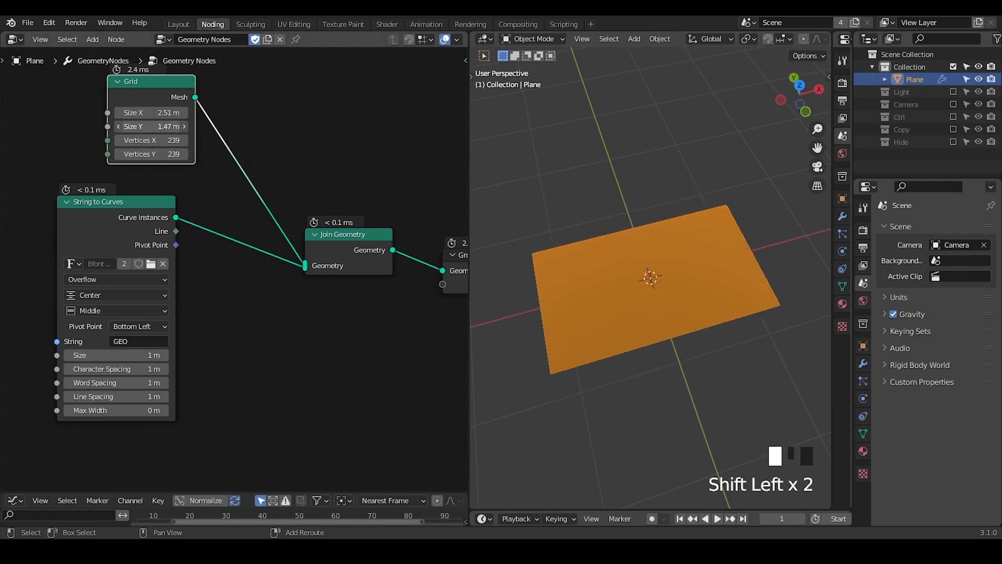
pyautogui.keyDown('ctrl'); pyautogui.moveTo(636, 302); pyautogui.dragTo(660, 295, button='middle'); pyautogui.keyUp('ctrl')
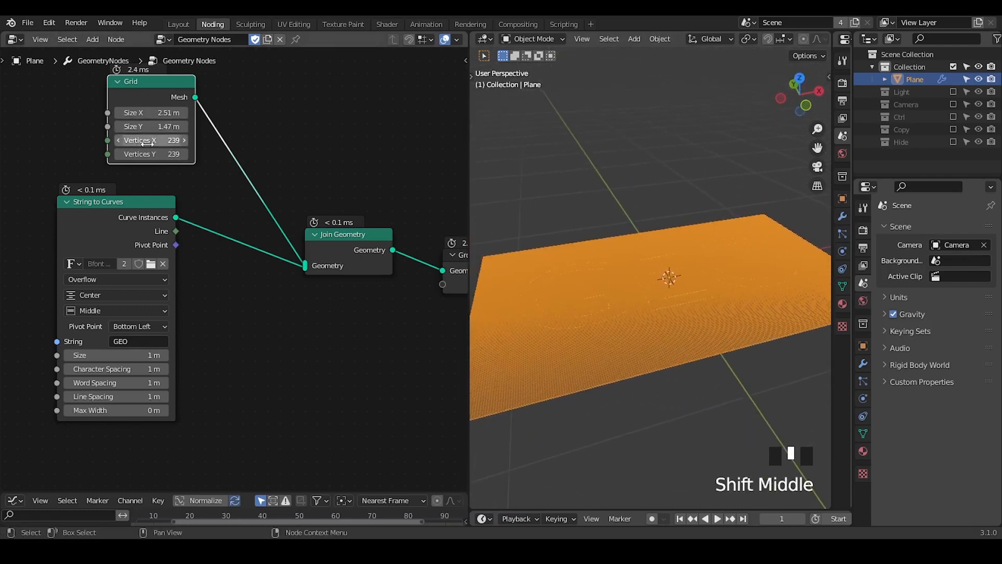
pyautogui.moveTo(142, 142); pyautogui.dragTo(114, 142)
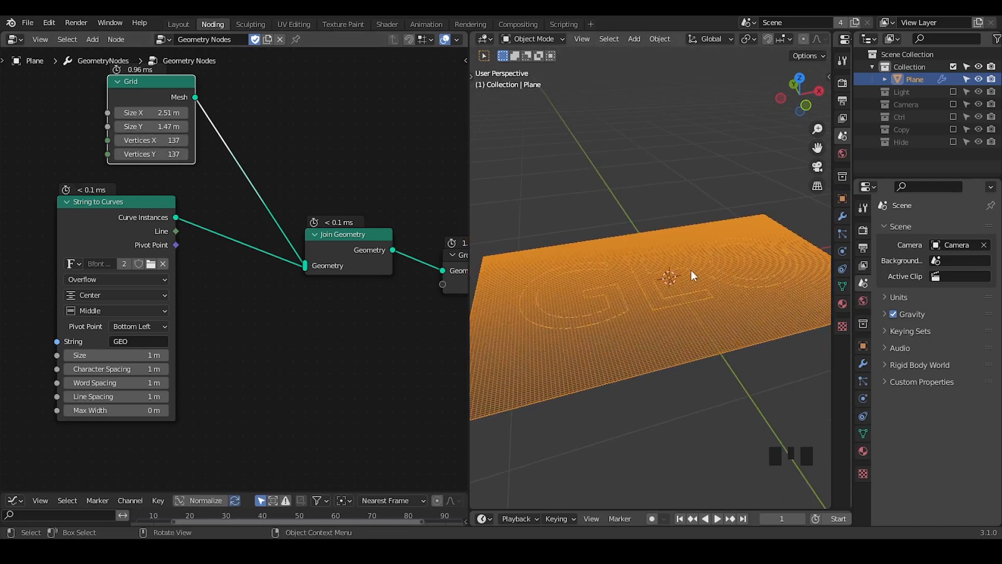
# Move the String to Curves and Grid nodes away from Join Geometry to make room between them.
pyautogui.moveTo(691, 271); pyautogui.dragTo(687, 312, button='middle')
pyautogui.moveTo(266, 217); pyautogui.dragTo(369, 180, button='middle')
pyautogui.moveTo(149, 130); pyautogui.dragTo(97, 188)
pyautogui.moveTo(260, 172); pyautogui.dragTo(327, 273, button='middle')
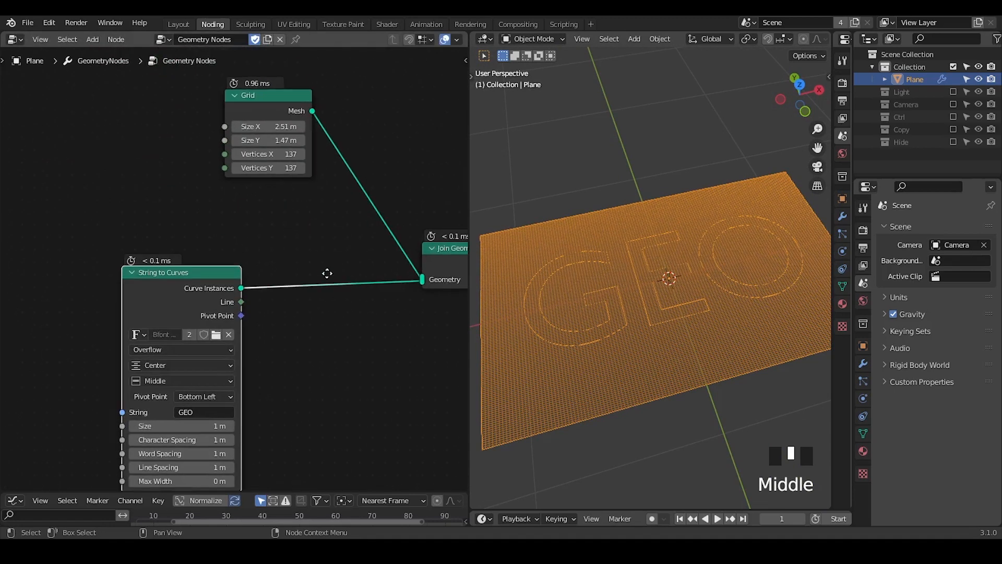
pyautogui.moveTo(280, 106); pyautogui.dragTo(168, 108)
pyautogui.moveTo(293, 165); pyautogui.dragTo(237, 140, button='middle')
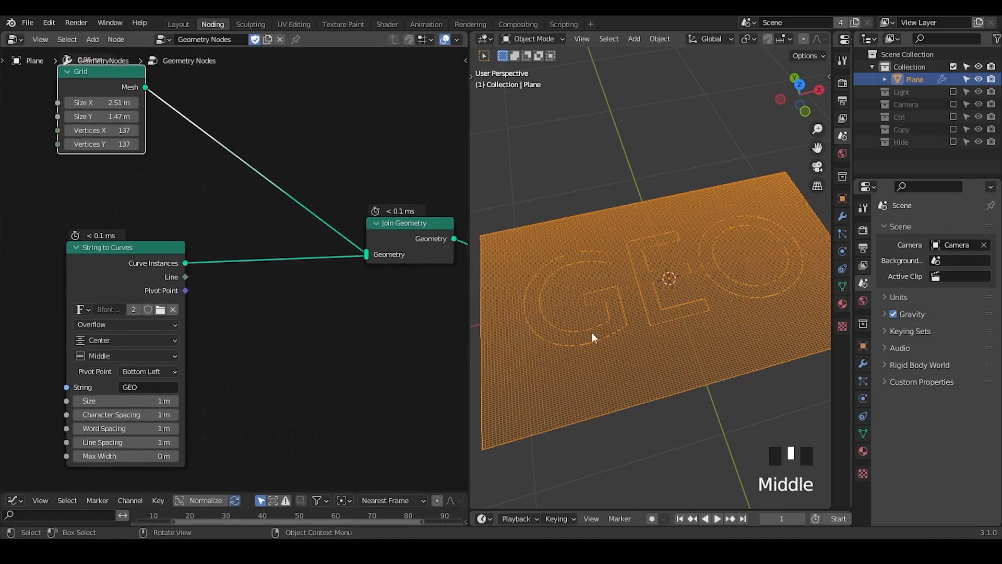
pyautogui.moveTo(591, 332); pyautogui.dragTo(599, 313, button='middle')
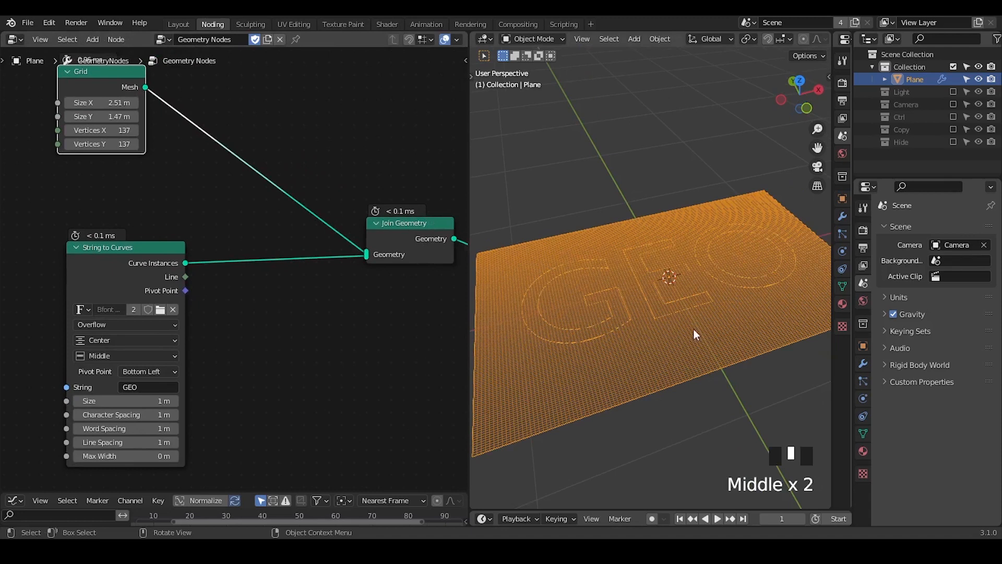
pyautogui.hotkey('shift', 'a')
pyautogui.press('s')
pyautogui.press('Escape')
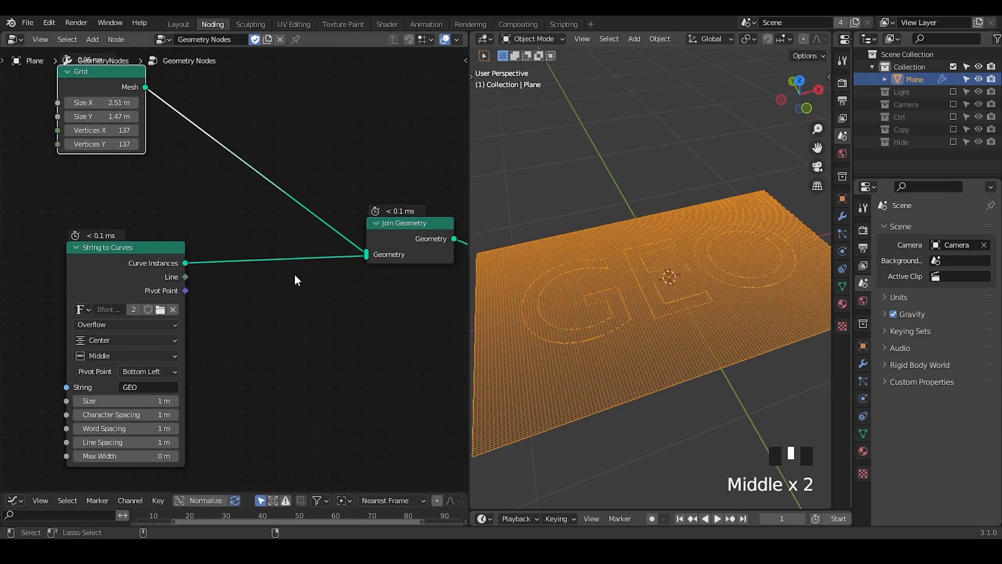
# Add a G_Proximity Falloff node group and place it below Join Geometry.
pyautogui.hotkey('shift', 'ctrl', 'alt', 'q')
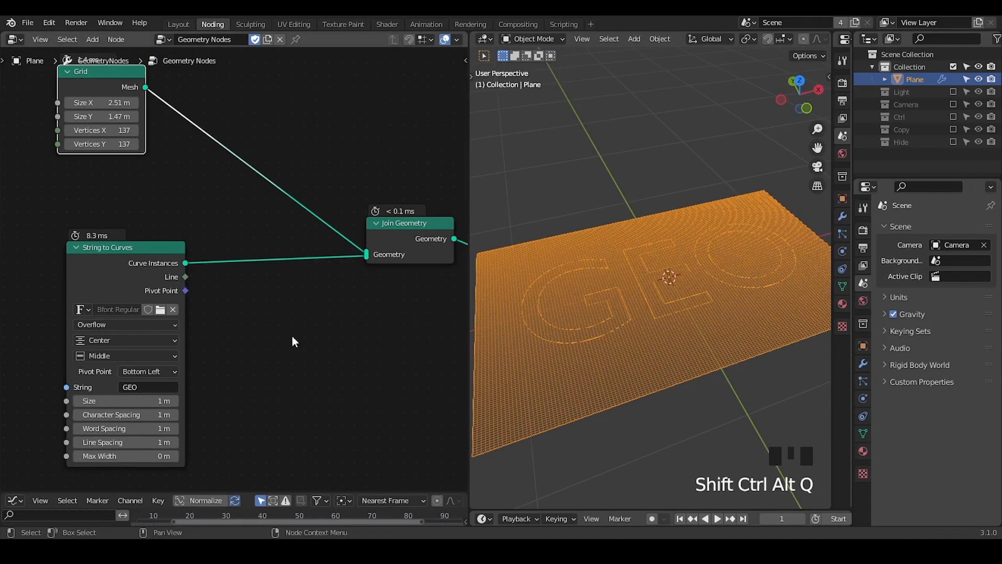
pyautogui.hotkey('ctrl', 'a')
pyautogui.write('pro')
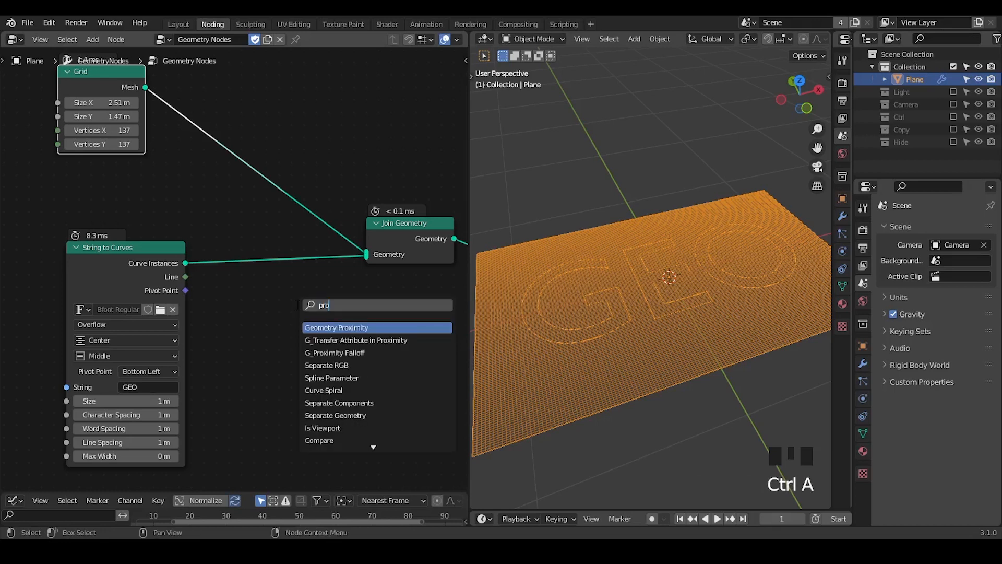
pyautogui.write('ximi fall')
pyautogui.press('Return')
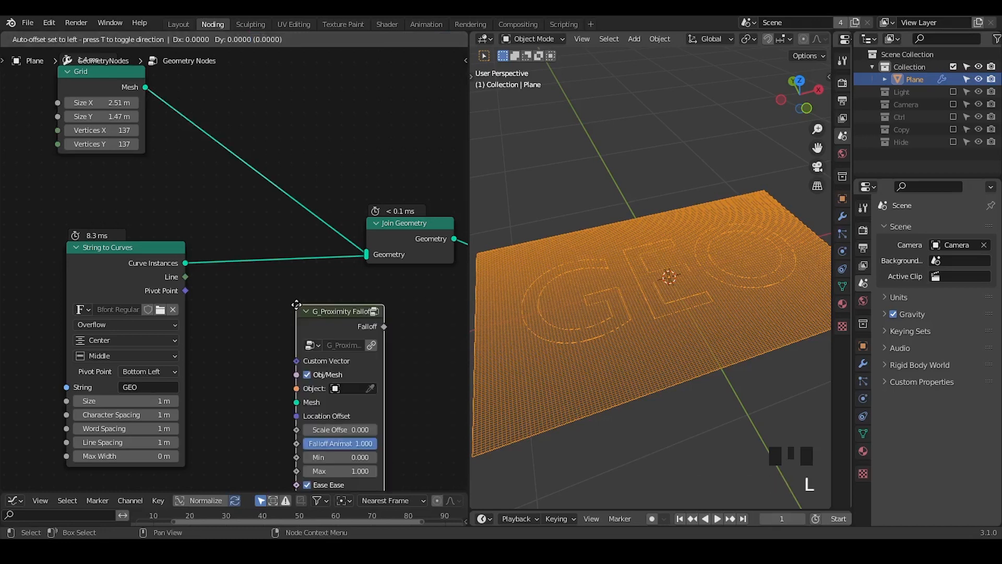
pyautogui.click(306, 285)
# Underline the Curve Instances output of String to Curves and the Mesh input of G_Proximity Falloff with annotation strokes.
pyautogui.moveTo(156, 267); pyautogui.dragTo(174, 159, button='middle')
pyautogui.moveTo(174, 159)
pyautogui.mouseDown()
pyautogui.moveTo(125, 162)
pyautogui.moveTo(215, 163)
pyautogui.mouseUp()
pyautogui.press('d')
pyautogui.press('d')
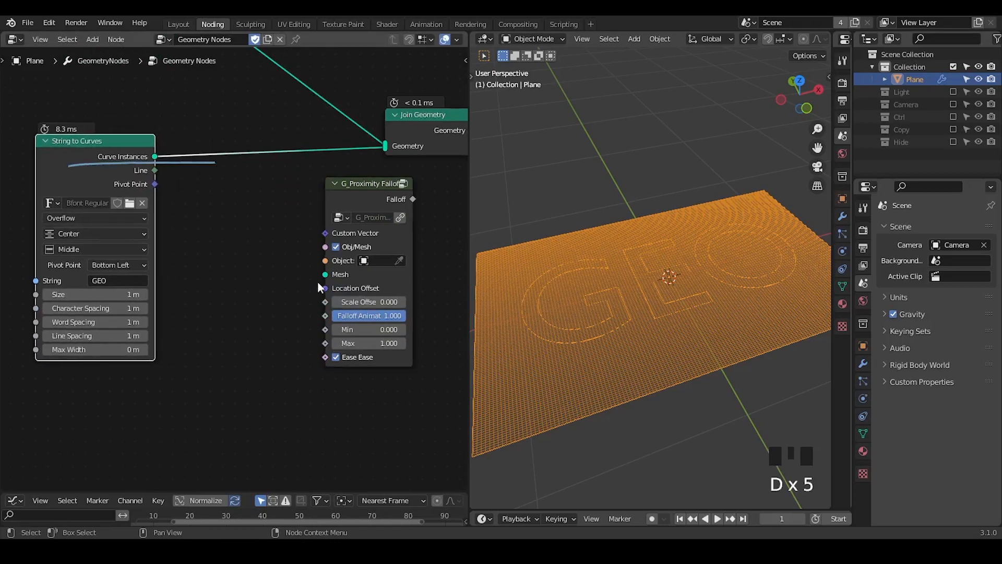
pyautogui.moveTo(307, 283); pyautogui.dragTo(393, 280)
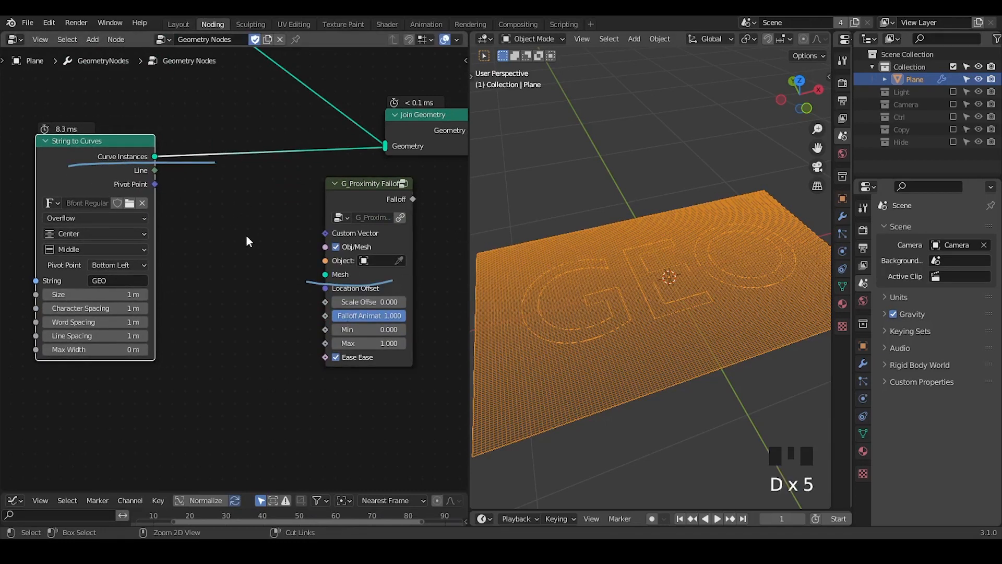
# Add a Geometry Proximity node between String to Curves and G_Proximity Falloff.
pyautogui.hotkey('ctrl', 'a')
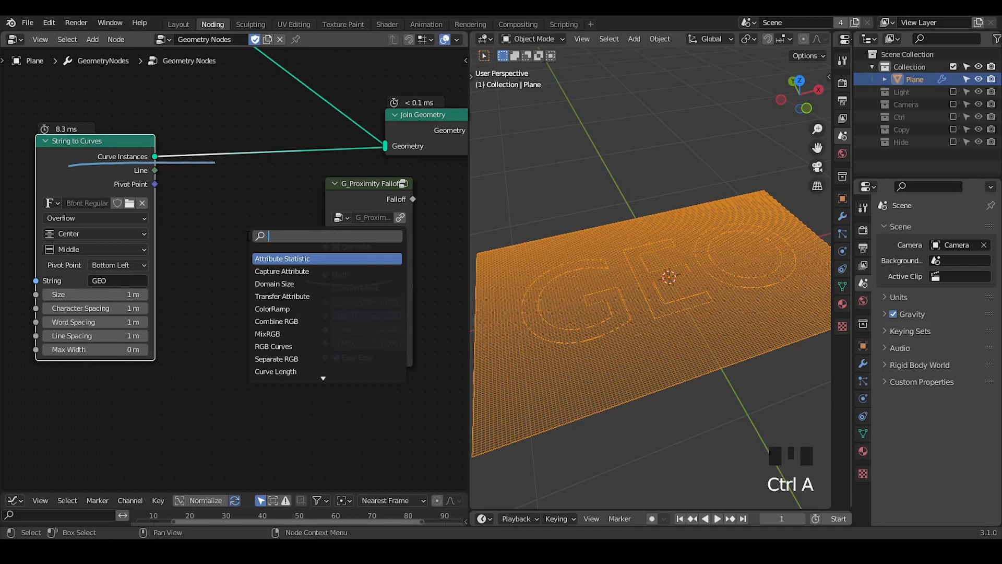
pyautogui.write('ge')
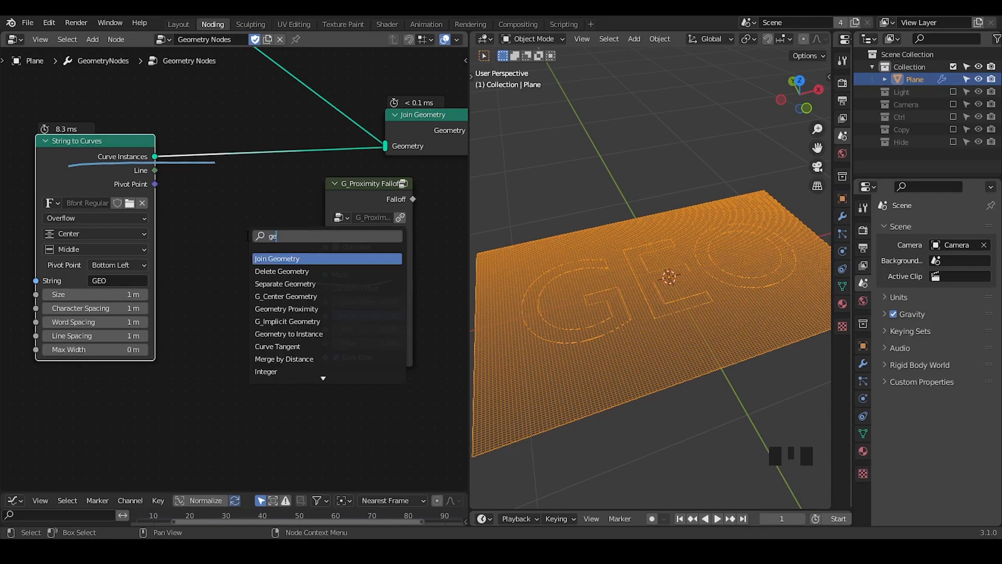
pyautogui.write('ometry proxi')
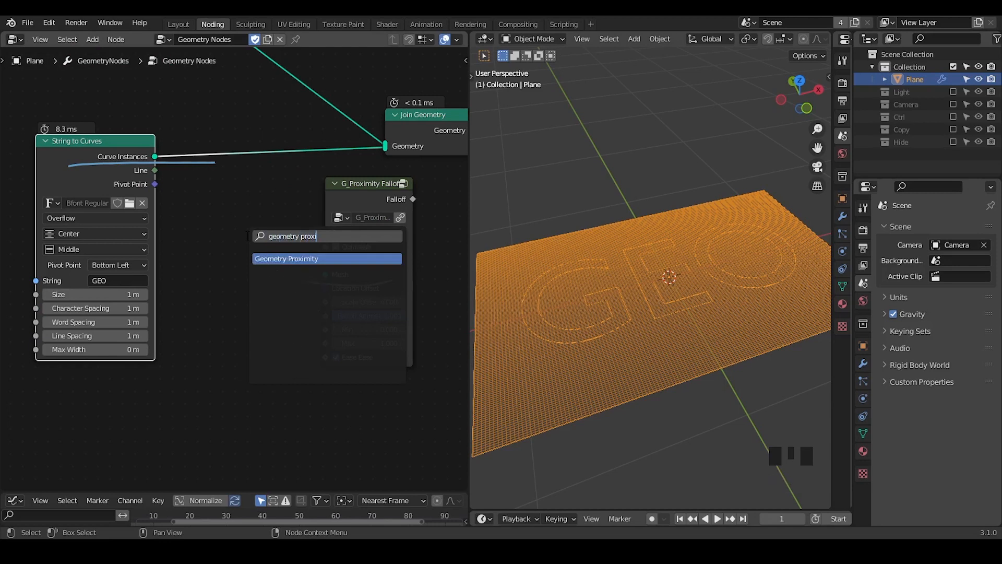
pyautogui.press('Return')
pyautogui.click(203, 203)
# Erase the annotation under Curve Instances and move String to Curves farther away from Geometry Proximity.
pyautogui.moveTo(228, 217); pyautogui.dragTo(351, 220, button='middle')
pyautogui.press('d')
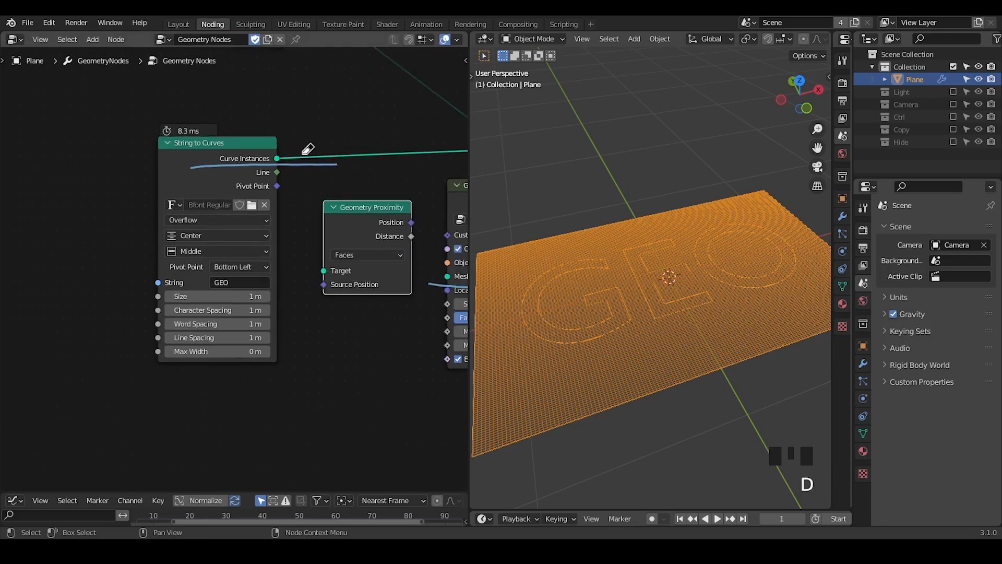
pyautogui.moveTo(304, 154); pyautogui.dragTo(208, 164, button='right')
pyautogui.moveTo(208, 165); pyautogui.dragTo(4, 171)
# Insert a Realize Instances node on the link between String to Curves and Join Geometry.
pyautogui.hotkey('ctrl', 'a')
pyautogui.write('rea')
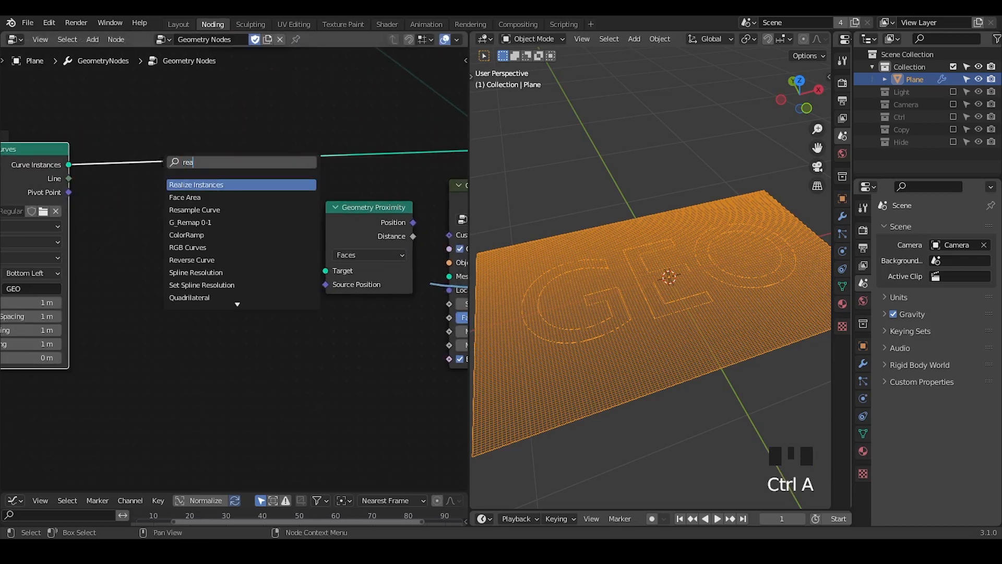
pyautogui.write('lize')
pyautogui.press('Return')
pyautogui.click(185, 175)
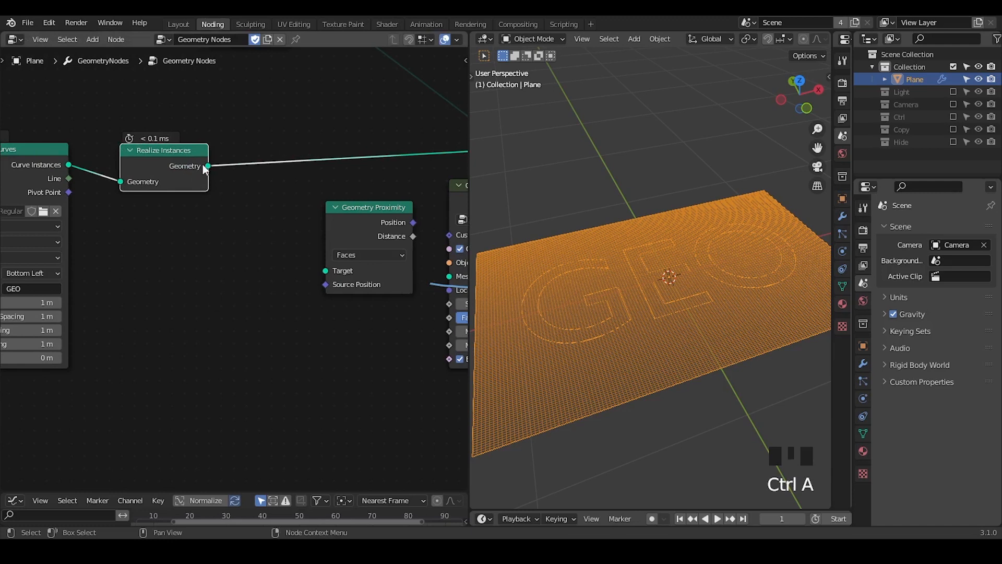
# Connect Realize Instances to the Geometry Proximity Target input and set its target geometry to Points.
pyautogui.moveTo(203, 166); pyautogui.dragTo(336, 274)
pyautogui.click(365, 255)
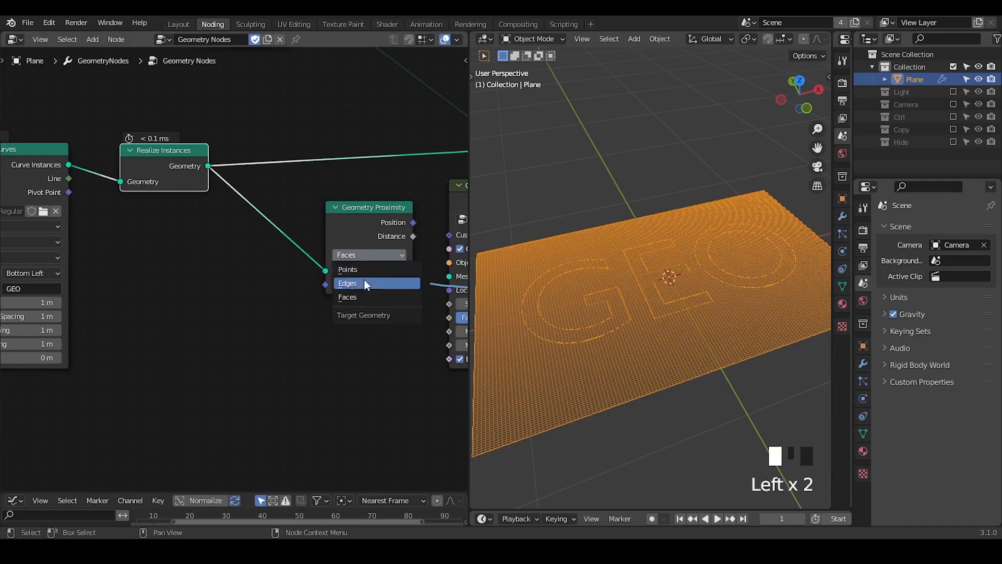
pyautogui.click(365, 269)
# Insert a Set Position node on the link between Grid and Join Geometry.
pyautogui.moveTo(384, 144); pyautogui.dragTo(321, 173, button='middle')
pyautogui.hotkey('ctrl', 'a')
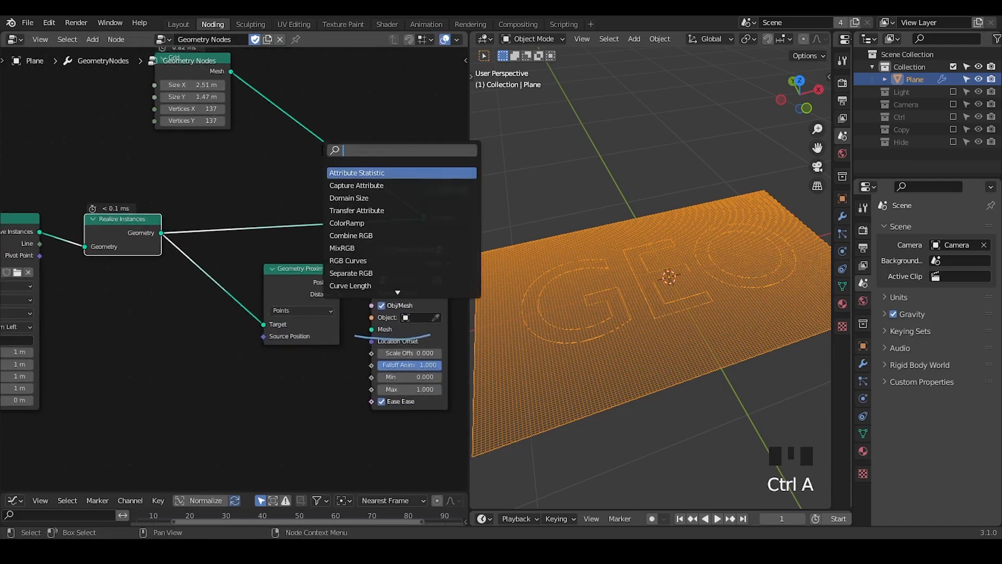
pyautogui.write('set posi')
pyautogui.press('Return')
pyautogui.click(308, 128)
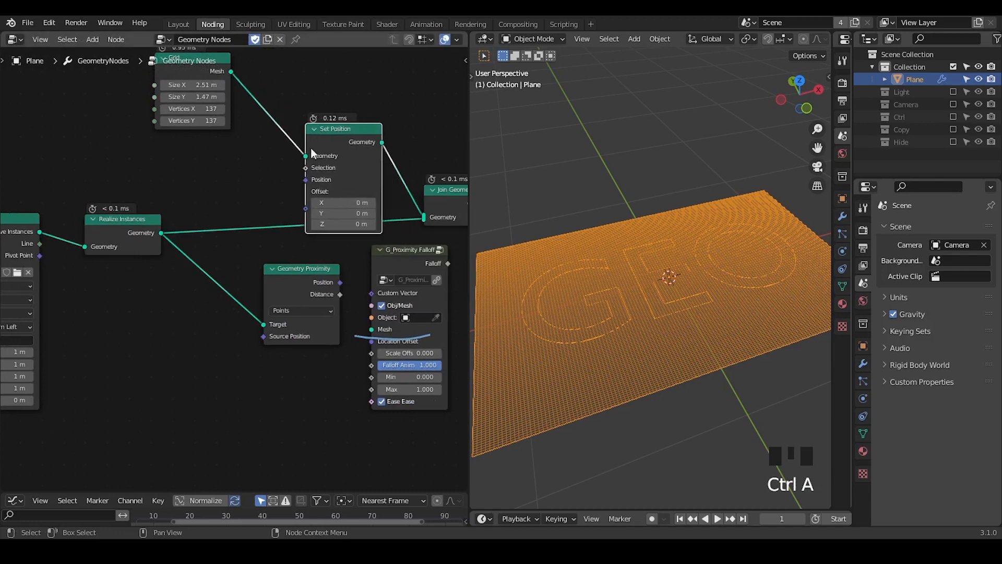
# Feed the Geometry Proximity Distance into the Z of a new Combine XYZ node and link its vector to the Set Position Offset.
pyautogui.moveTo(295, 279); pyautogui.dragTo(201, 276)
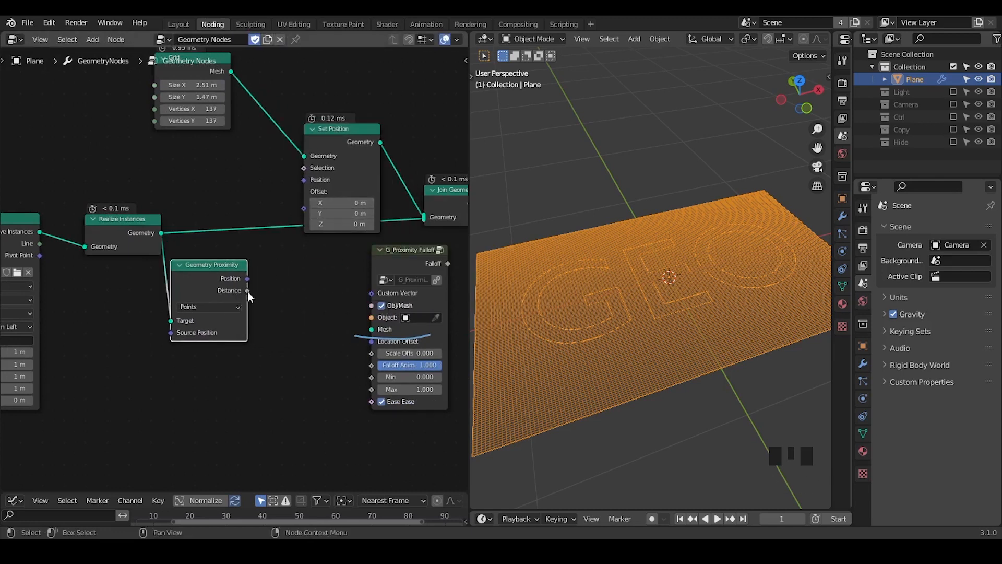
pyautogui.moveTo(248, 291); pyautogui.dragTo(309, 282)
pyautogui.write('comb')
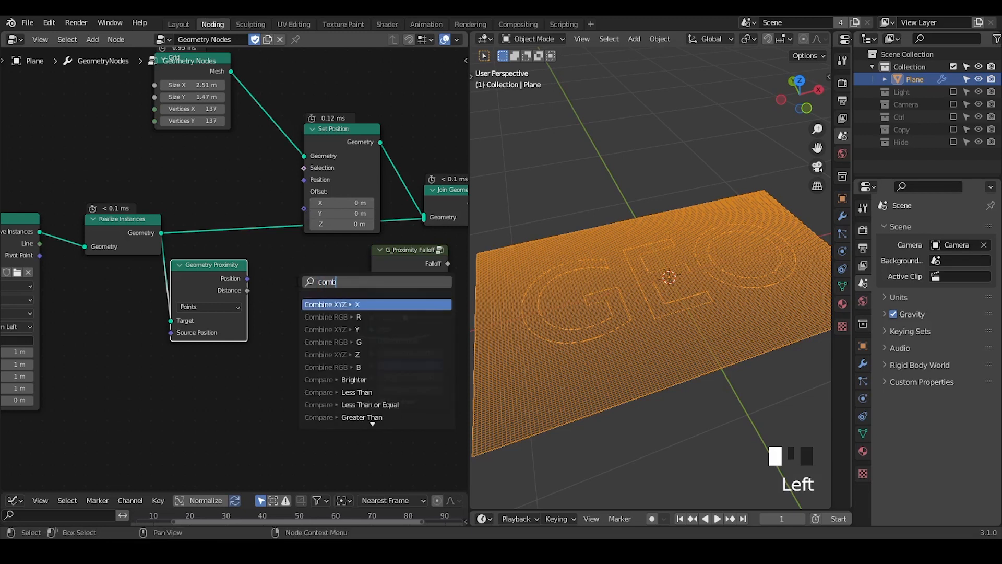
pyautogui.write('ine xyz')
pyautogui.press('Down')
pyautogui.press('Down')
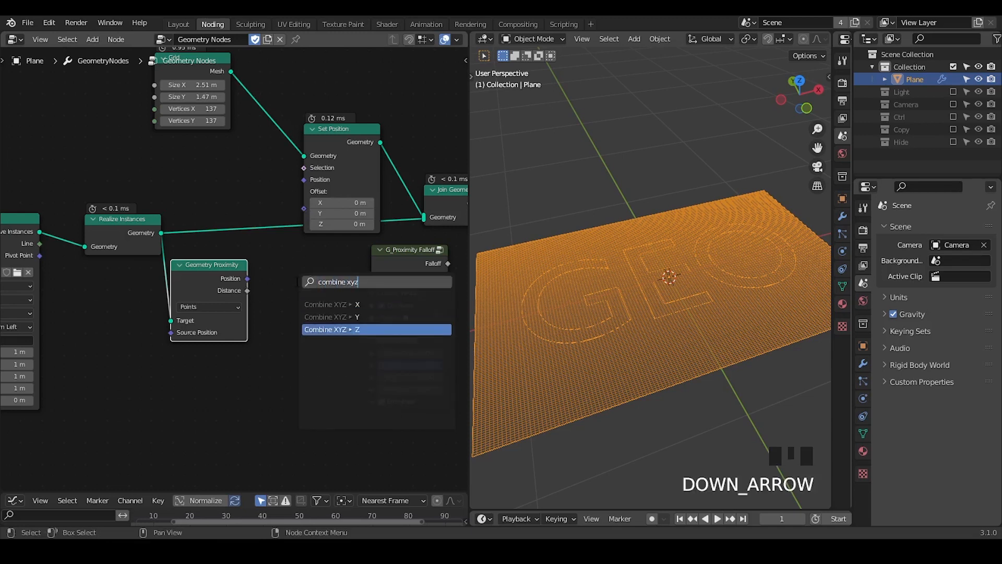
pyautogui.press('Return')
pyautogui.click(330, 240)
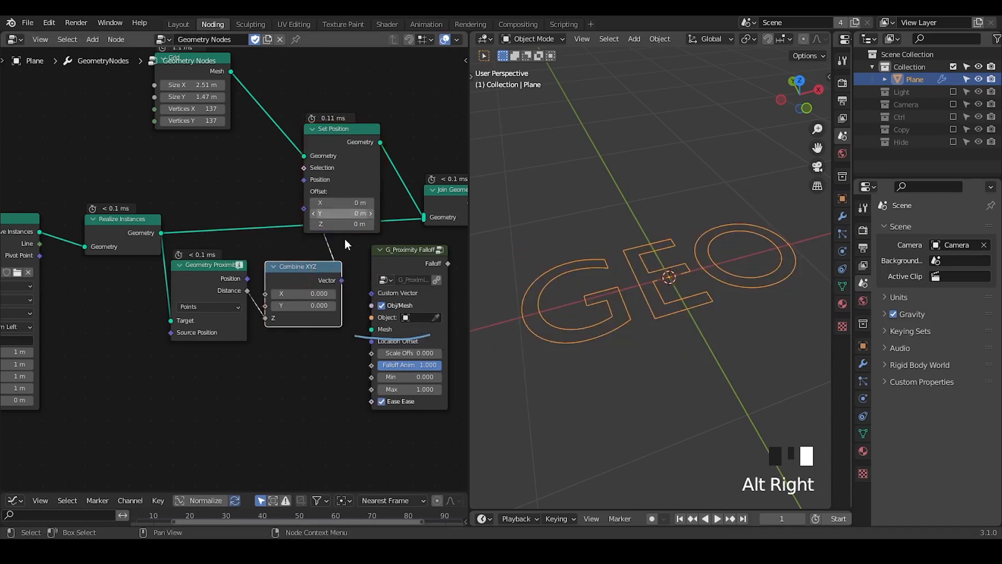
# Examine the warning on the Geometry Proximity node and review its surrounding node connections.
pyautogui.moveTo(252, 275); pyautogui.dragTo(272, 240, button='middle')
pyautogui.moveTo(260, 233)
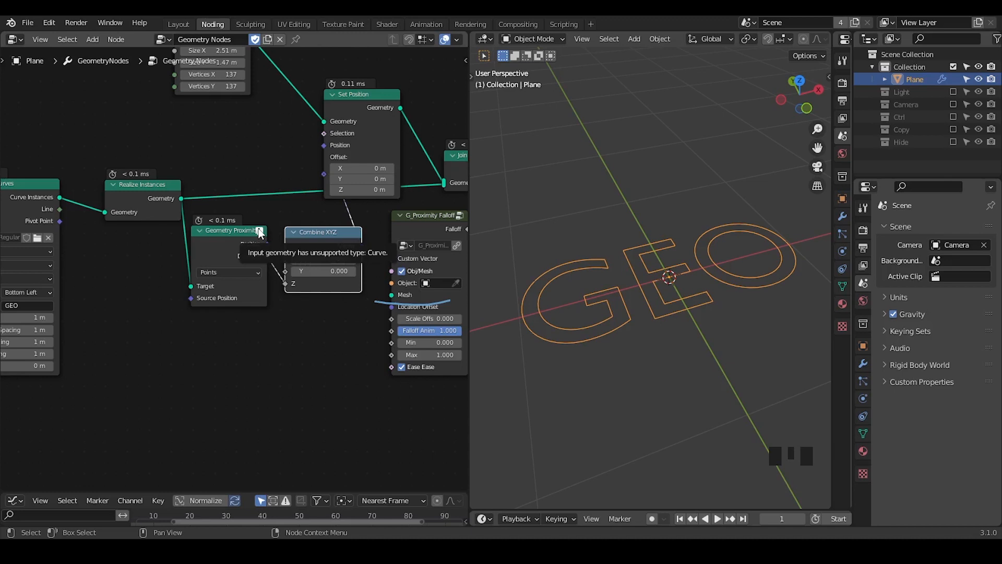
pyautogui.moveTo(262, 238); pyautogui.dragTo(289, 213, button='middle')
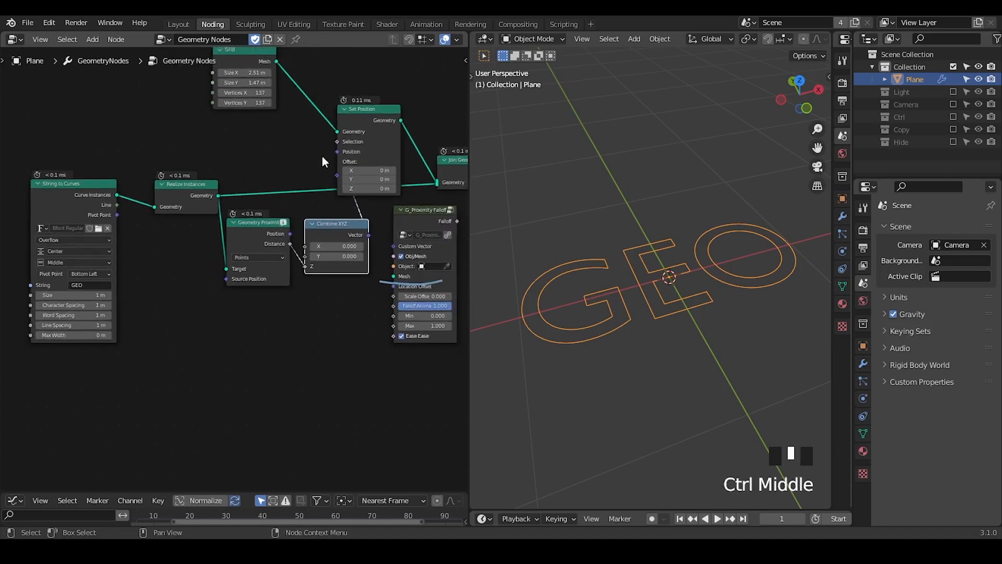
# Rearrange the text, proximity and Combine XYZ nodes and place the G_Proximity Falloff node beneath Combine XYZ.
pyautogui.moveTo(321, 156); pyautogui.dragTo(11, 340)
pyautogui.press('g')
pyautogui.click(133, 180)
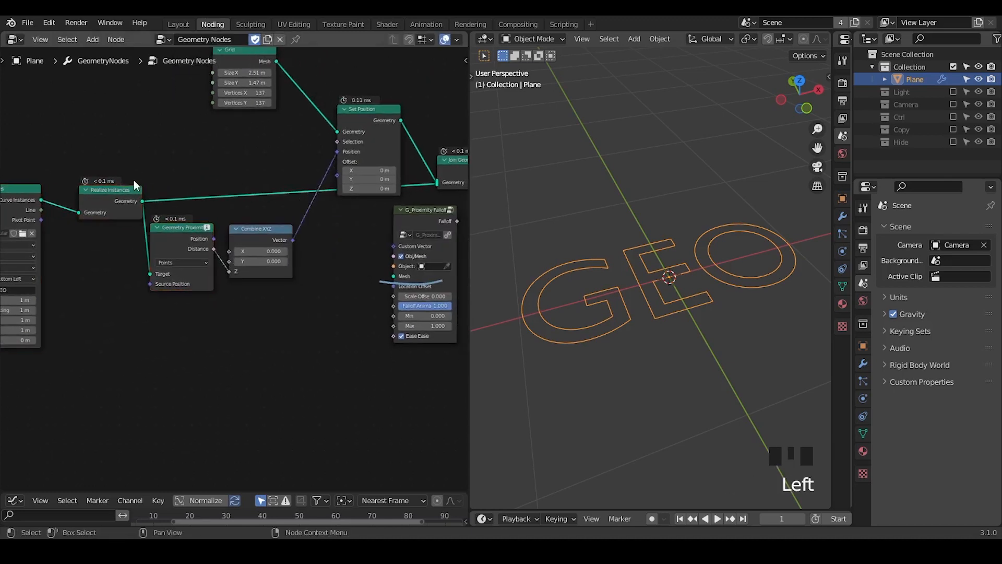
pyautogui.moveTo(134, 182); pyautogui.dragTo(105, 189)
pyautogui.moveTo(206, 312); pyautogui.dragTo(186, 271, button='middle')
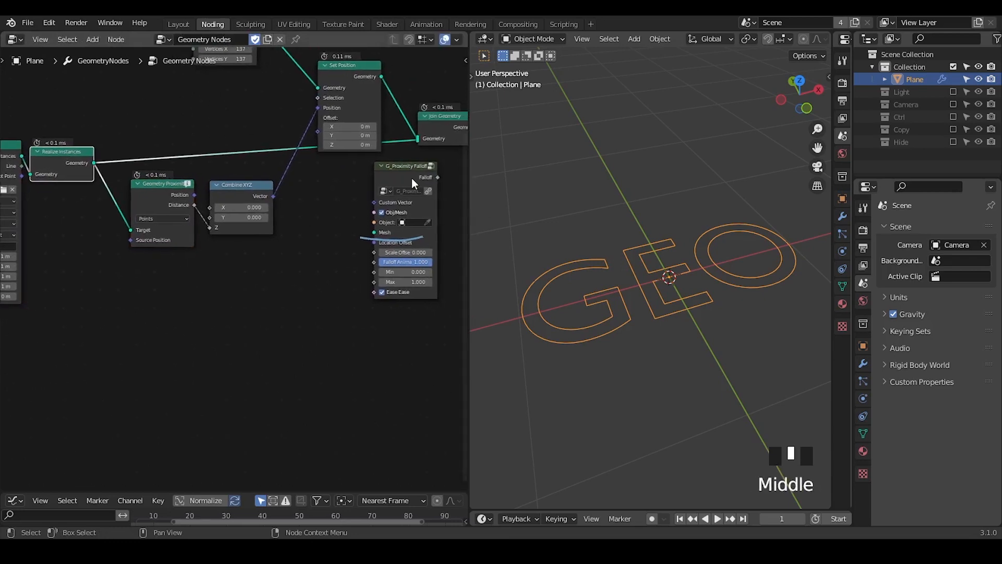
pyautogui.moveTo(412, 182); pyautogui.dragTo(246, 258)
pyautogui.moveTo(359, 225); pyautogui.dragTo(425, 227, button='right')
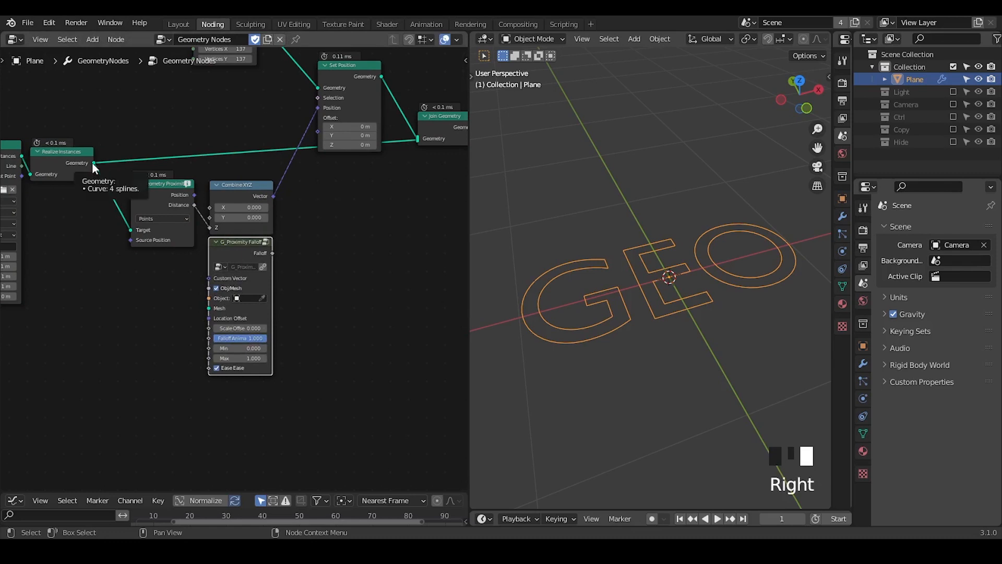
# Link Realize Instances to the G_Proximity Falloff Mesh input and feed its Falloff into the Z of Combine XYZ.
pyautogui.moveTo(237, 255); pyautogui.dragTo(236, 265)
pyautogui.moveTo(165, 194); pyautogui.dragTo(156, 187)
pyautogui.moveTo(93, 163); pyautogui.dragTo(209, 316)
pyautogui.moveTo(232, 261); pyautogui.dragTo(209, 228)
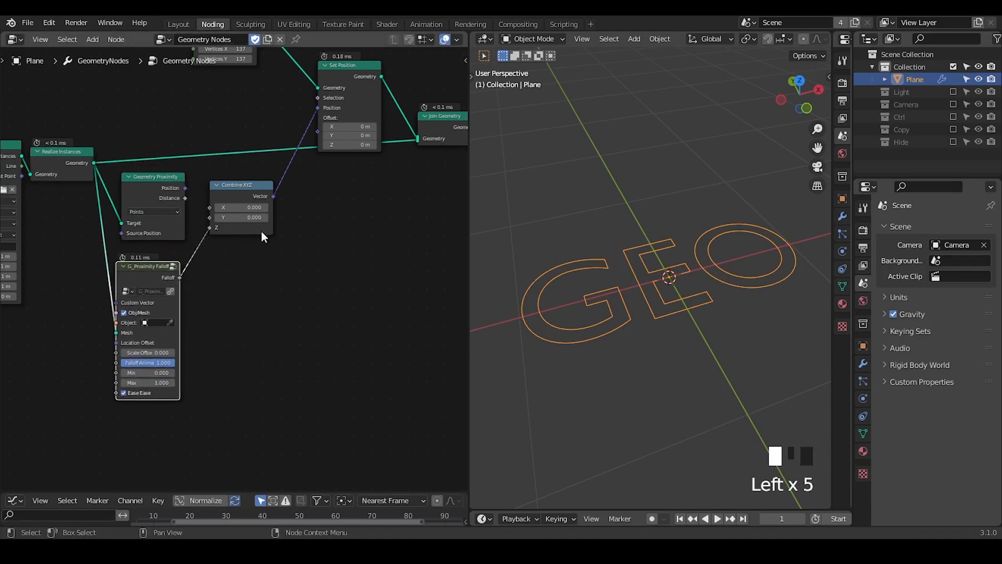
# Reroute the Combine XYZ vector from the Set Position Position input to its Offset input.
pyautogui.moveTo(242, 280); pyautogui.dragTo(303, 263, button='middle')
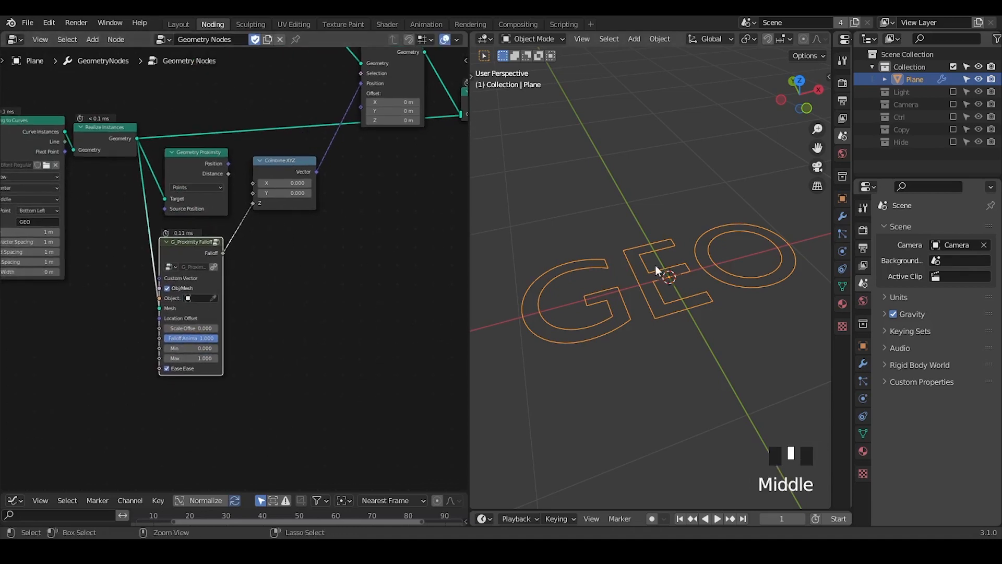
pyautogui.keyDown('ctrl'); pyautogui.moveTo(613, 230); pyautogui.dragTo(609, 269, button='middle'); pyautogui.keyUp('ctrl')
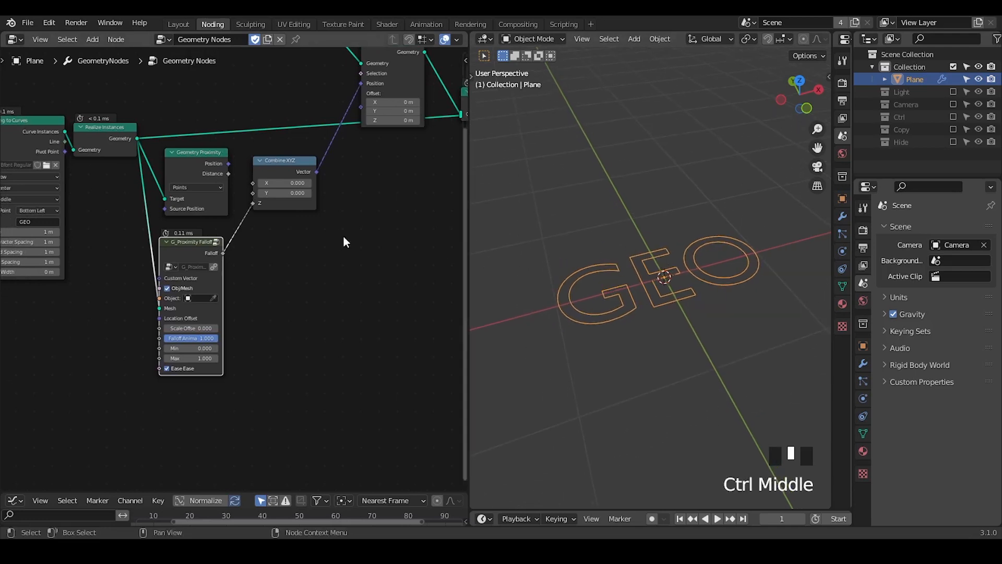
pyautogui.moveTo(343, 238); pyautogui.dragTo(329, 263, button='middle')
pyautogui.moveTo(347, 116); pyautogui.dragTo(350, 136)
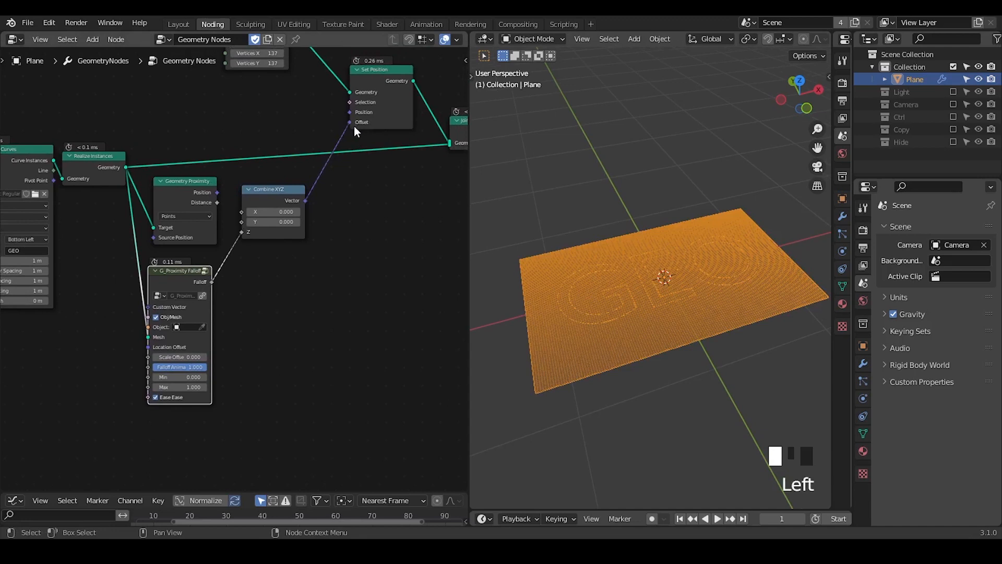
# Try the Geometry Proximity Distance as the Combine XYZ Z input and reconnect the G_Proximity Falloff output.
pyautogui.keyDown('ctrl'); pyautogui.moveTo(376, 219); pyautogui.dragTo(377, 107, button='middle'); pyautogui.keyUp('ctrl')
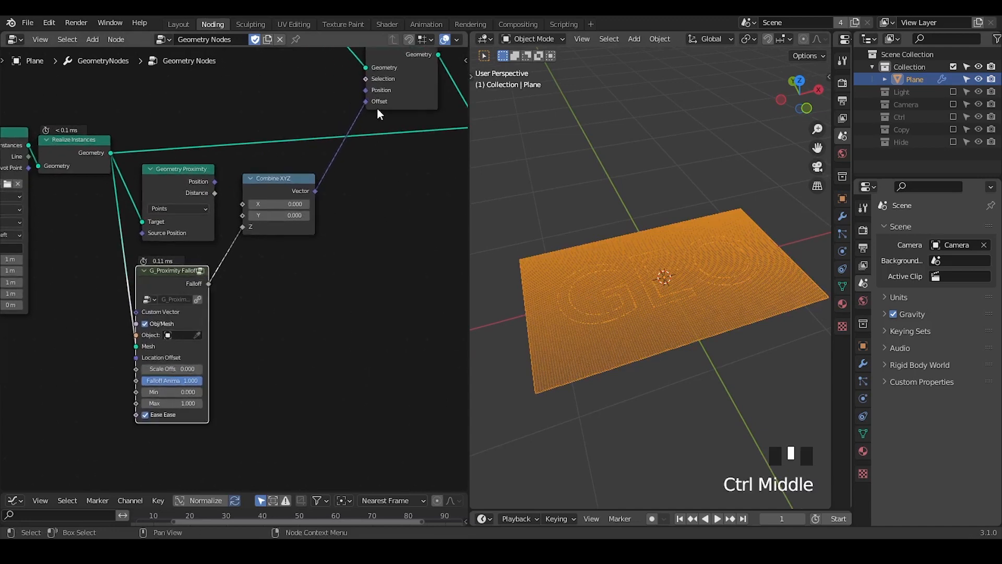
pyautogui.moveTo(272, 266); pyautogui.dragTo(290, 256, button='middle')
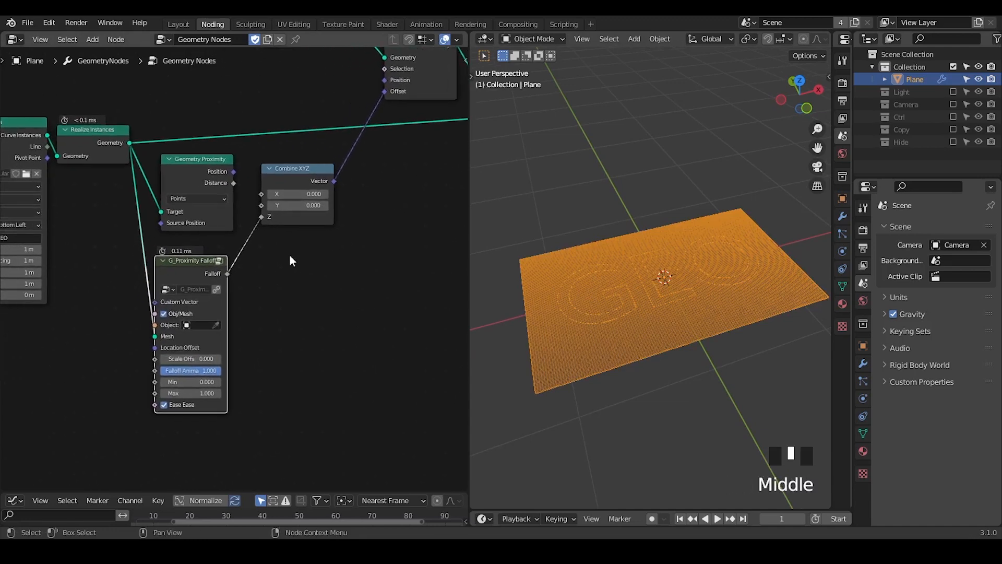
pyautogui.moveTo(233, 183); pyautogui.dragTo(261, 217)
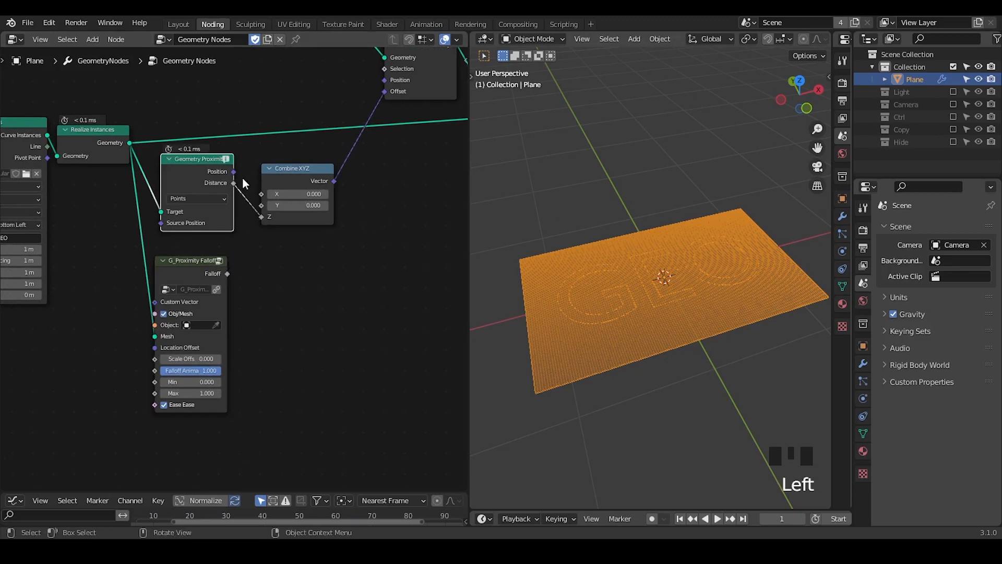
pyautogui.moveTo(227, 274); pyautogui.dragTo(259, 217)
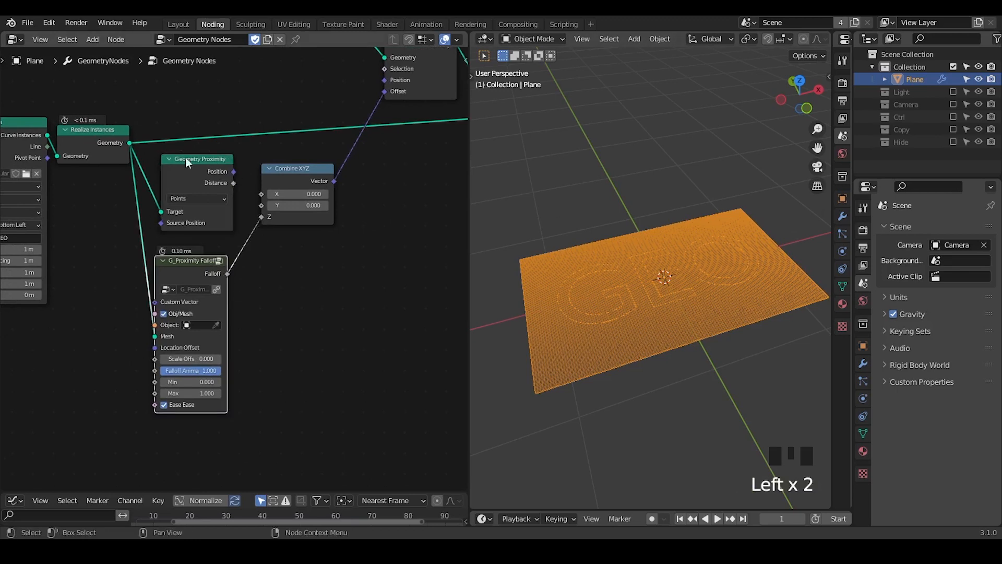
# Insert a Curve to Mesh node on the link between Realize Instances and G_Proximity Falloff.
pyautogui.moveTo(164, 265); pyautogui.dragTo(257, 252, button='middle')
pyautogui.hotkey('ctrl', 'a')
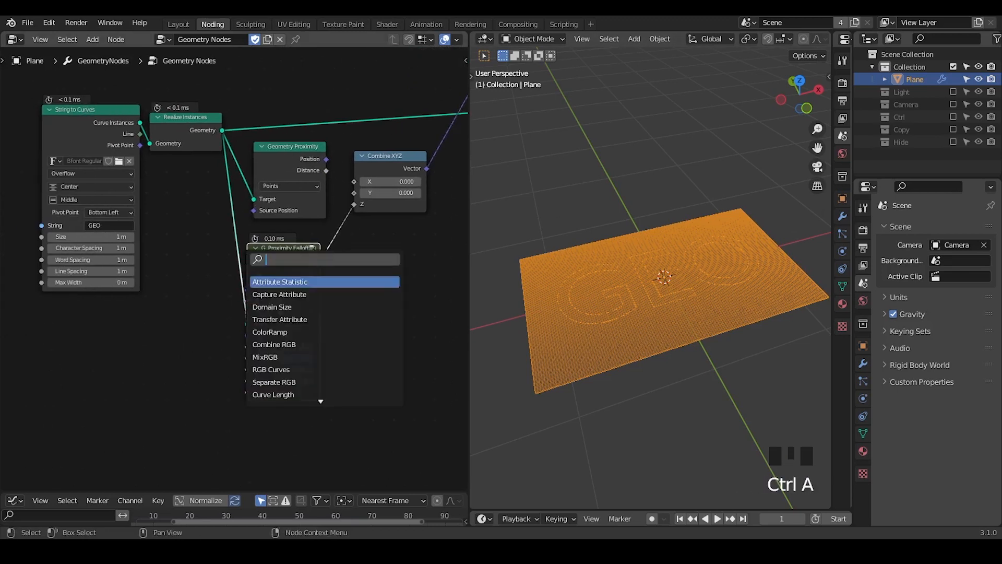
pyautogui.write('curve to mesh')
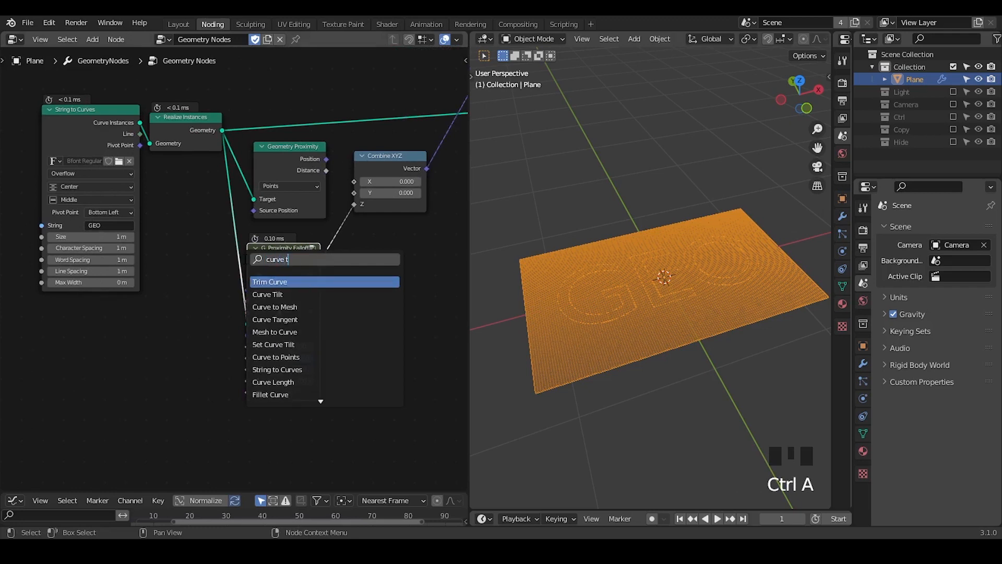
pyautogui.press('Return')
pyautogui.click(225, 240)
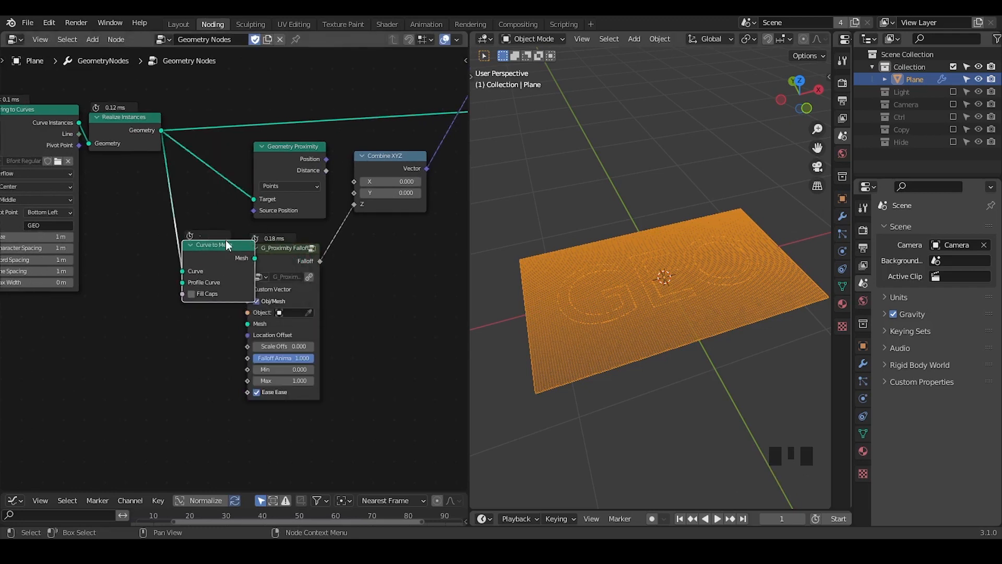
# Disable Obj/Mesh on the G_Proximity Falloff node and set its Scale Offset to 0.070.
pyautogui.moveTo(327, 332); pyautogui.dragTo(331, 303, button='middle')
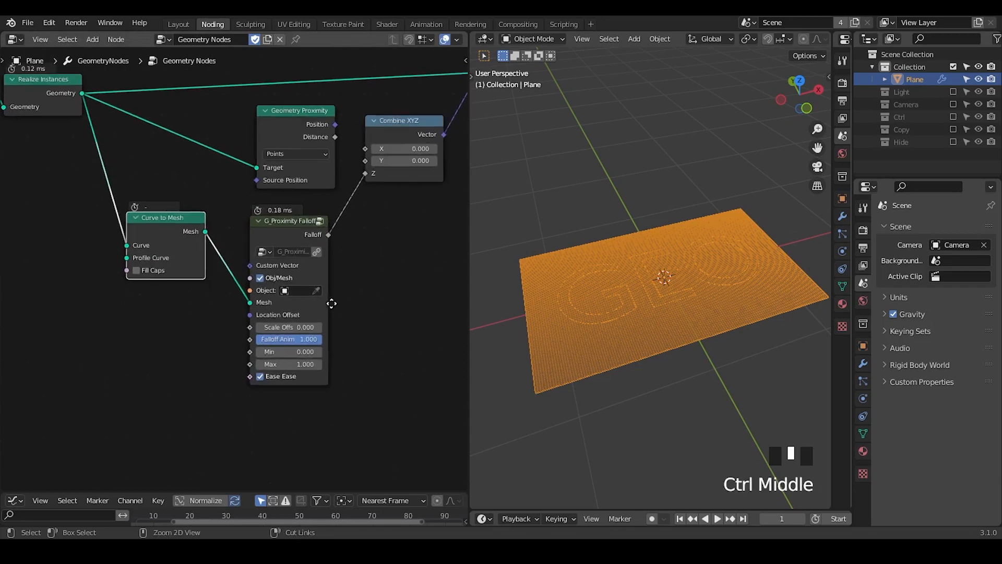
pyautogui.click(260, 278)
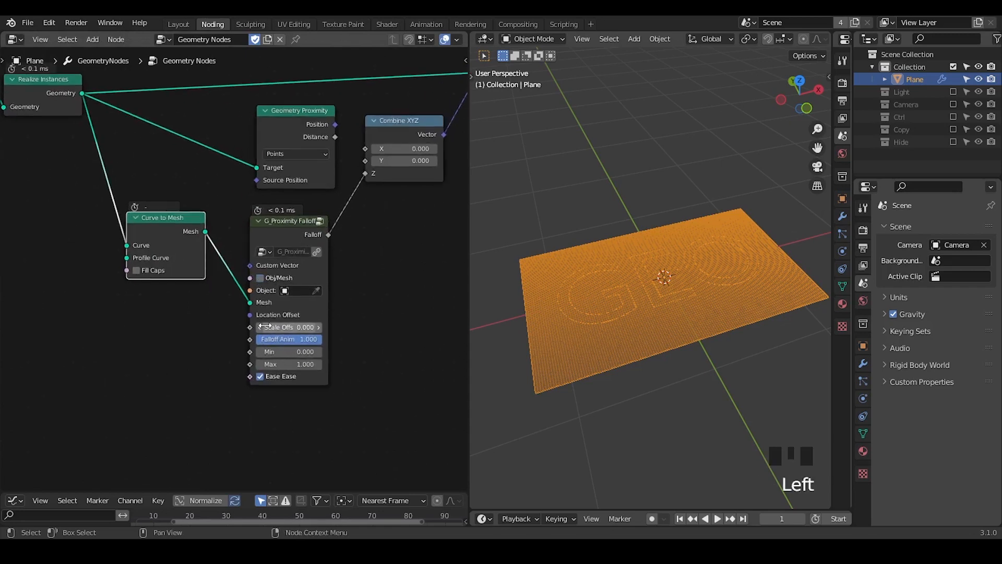
pyautogui.keyDown('shift'); pyautogui.moveTo(282, 328); pyautogui.dragTo(295, 328); pyautogui.keyUp('shift')
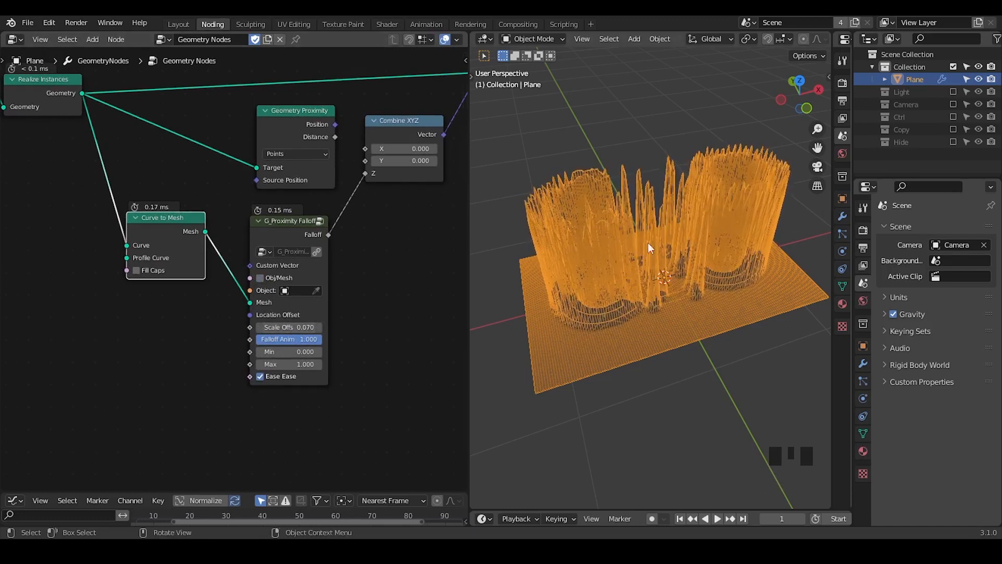
# Switch the 3D view to solid shading and orbit around the displaced grid.
pyautogui.moveTo(378, 224)
pyautogui.mouseDown(button='middle')
pyautogui.moveTo(166, 331)
pyautogui.moveTo(352, 237)
pyautogui.mouseUp(button='middle')
pyautogui.press('z')
pyautogui.click(764, 180)
pyautogui.moveTo(654, 296); pyautogui.dragTo(651, 279, button='middle')
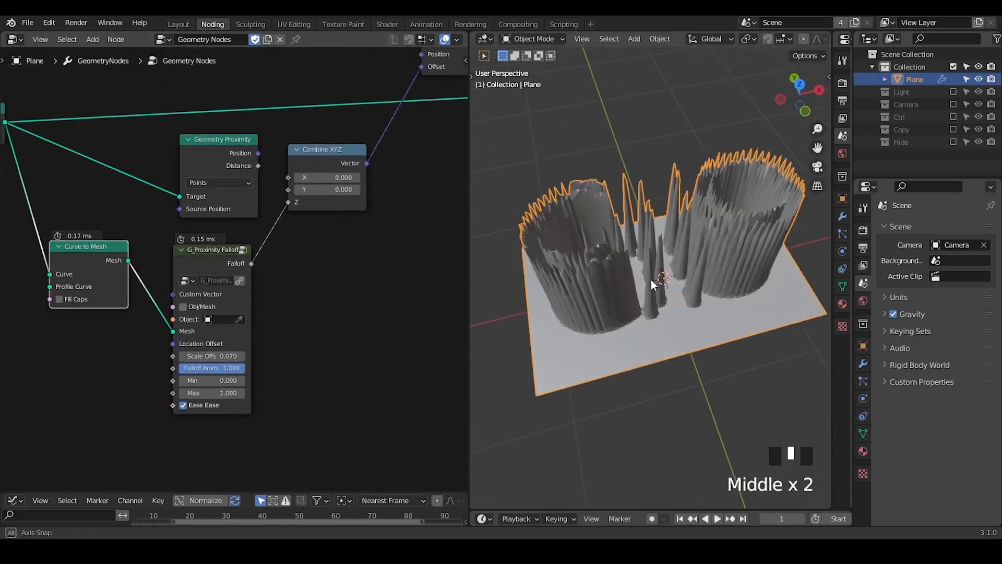
# Insert a G_Remap 0-1 node between the G_Proximity Falloff output and the Z of Combine XYZ.
pyautogui.hotkey('ctrl', 'a')
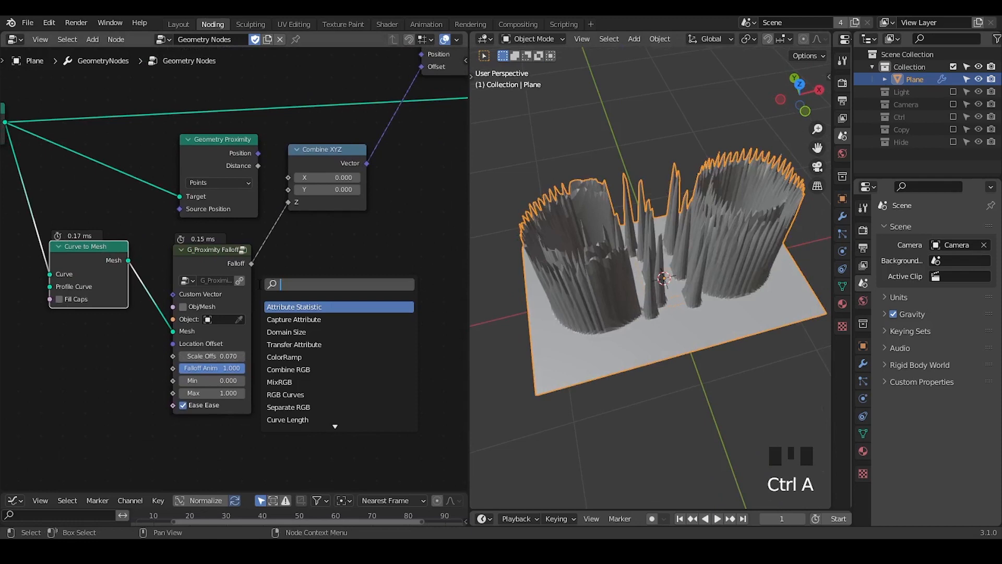
pyautogui.write('remap')
pyautogui.press('Return')
pyautogui.click(254, 238)
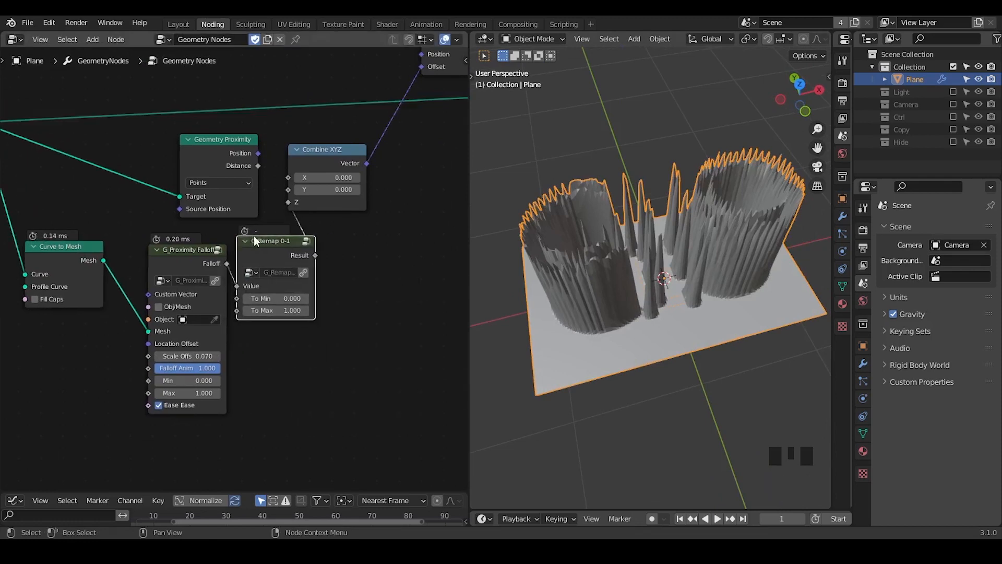
pyautogui.moveTo(254, 236); pyautogui.dragTo(263, 205, button='middle')
pyautogui.hotkey('ctrl', 'a')
pyautogui.write('map')
pyautogui.press('Return')
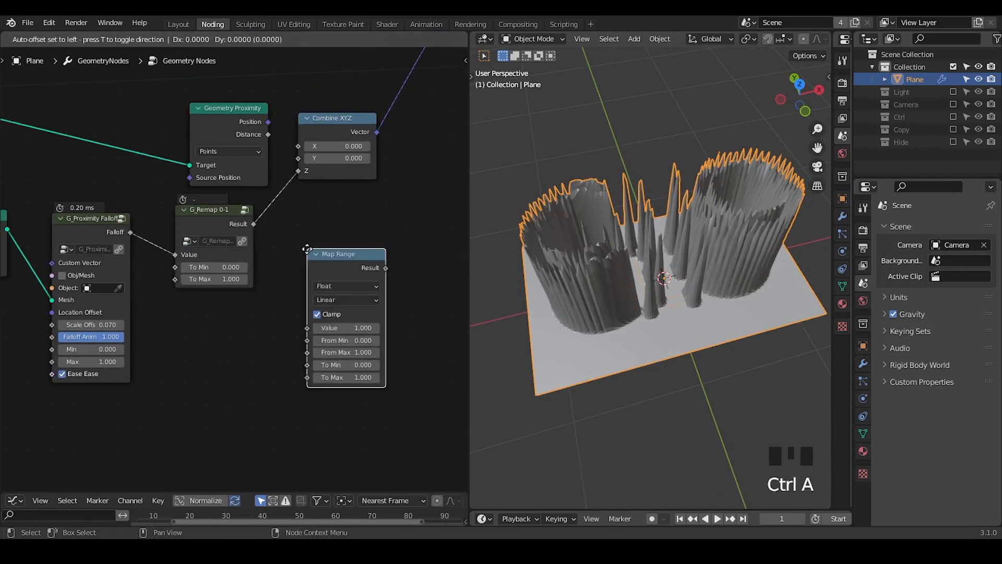
pyautogui.click(303, 236)
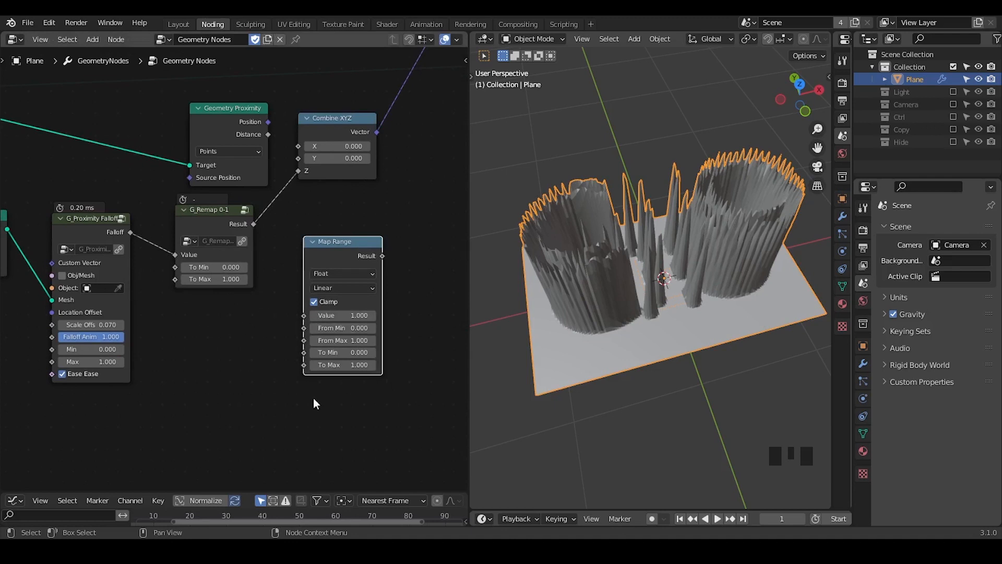
pyautogui.press('x')
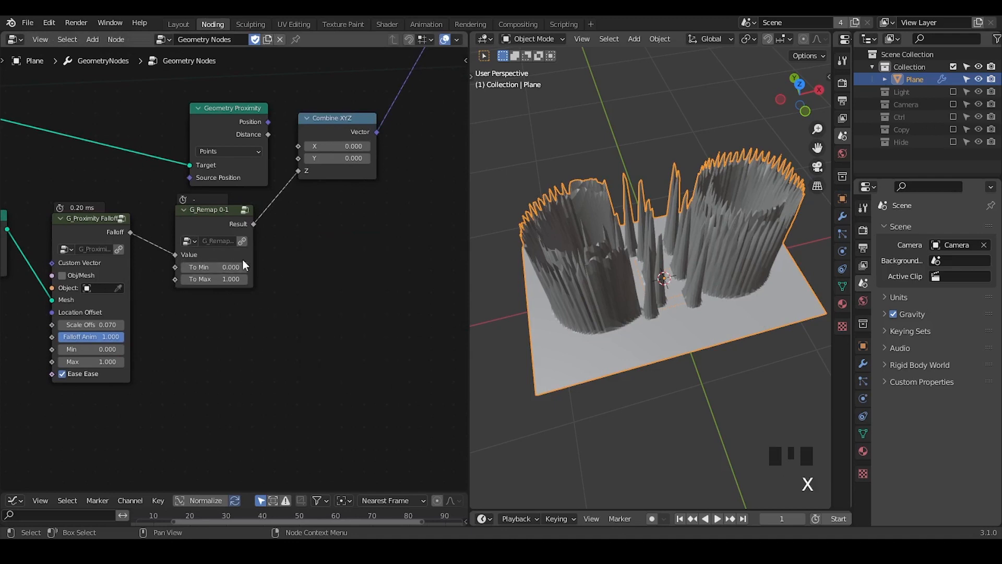
# Set To Max on the G_Remap 0-1 node to 0.100 and inspect the displaced lettering up close.
pyautogui.keyDown('shift'); pyautogui.moveTo(230, 279); pyautogui.dragTo(187, 279); pyautogui.keyUp('shift')
pyautogui.moveTo(207, 322); pyautogui.dragTo(315, 261, button='middle')
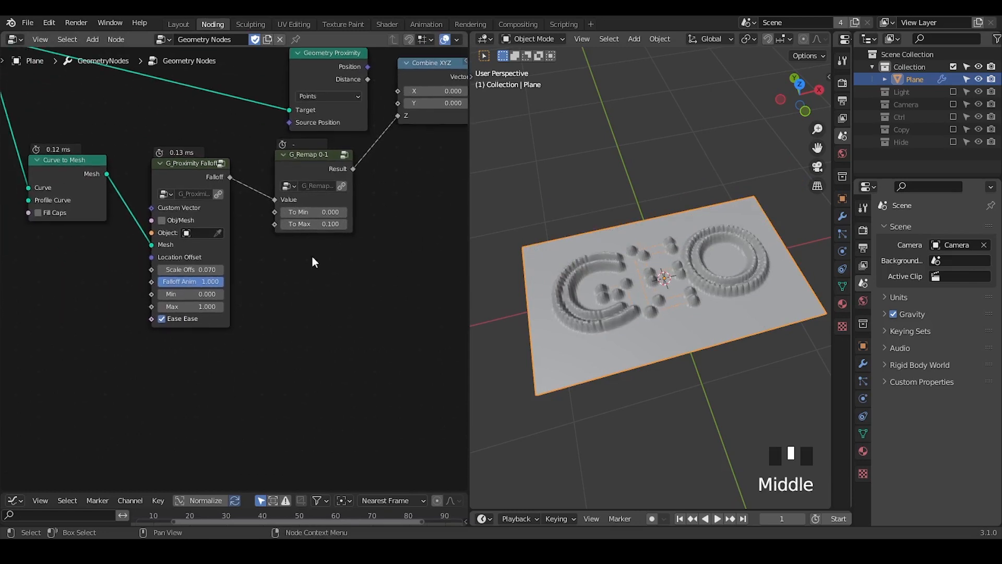
pyautogui.keyDown('ctrl'); pyautogui.moveTo(754, 388); pyautogui.dragTo(719, 340, button='middle'); pyautogui.keyUp('ctrl')
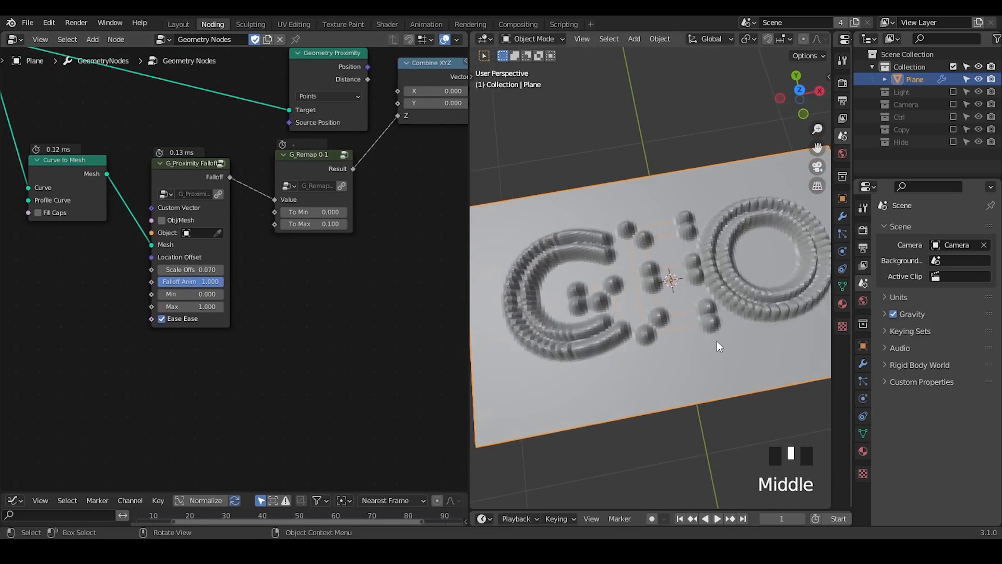
pyautogui.moveTo(658, 295); pyautogui.dragTo(656, 249, button='middle')
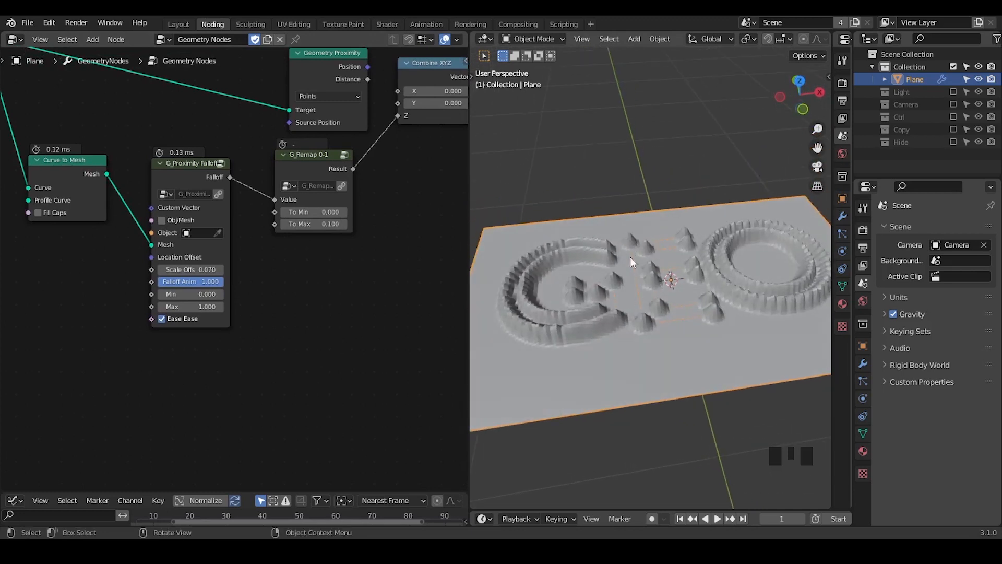
# Insert a Resample Curve node between Realize Instances and Curve to Mesh.
pyautogui.moveTo(74, 107); pyautogui.dragTo(252, 143, button='middle')
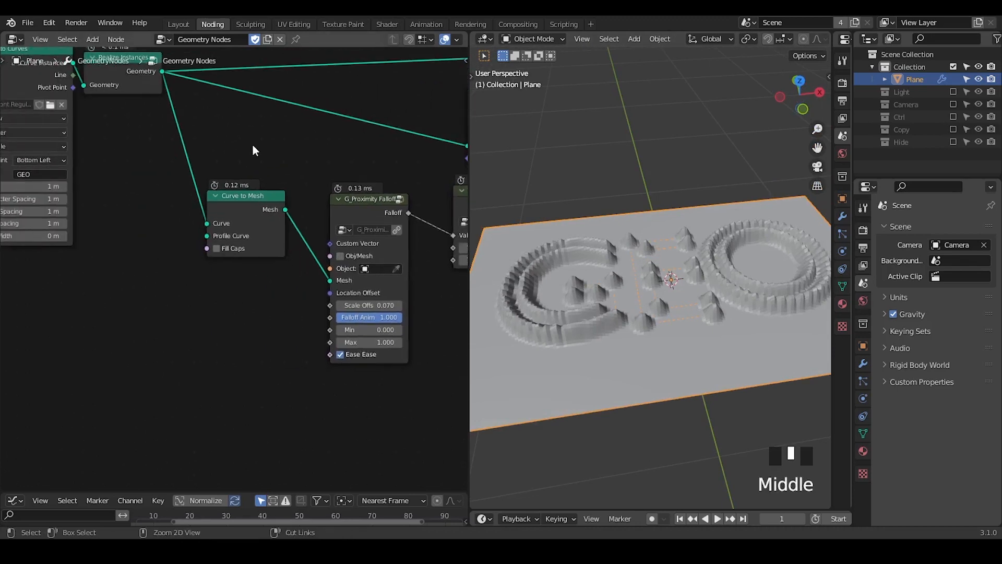
pyautogui.hotkey('ctrl', 'a')
pyautogui.write('resam')
pyautogui.press('Return')
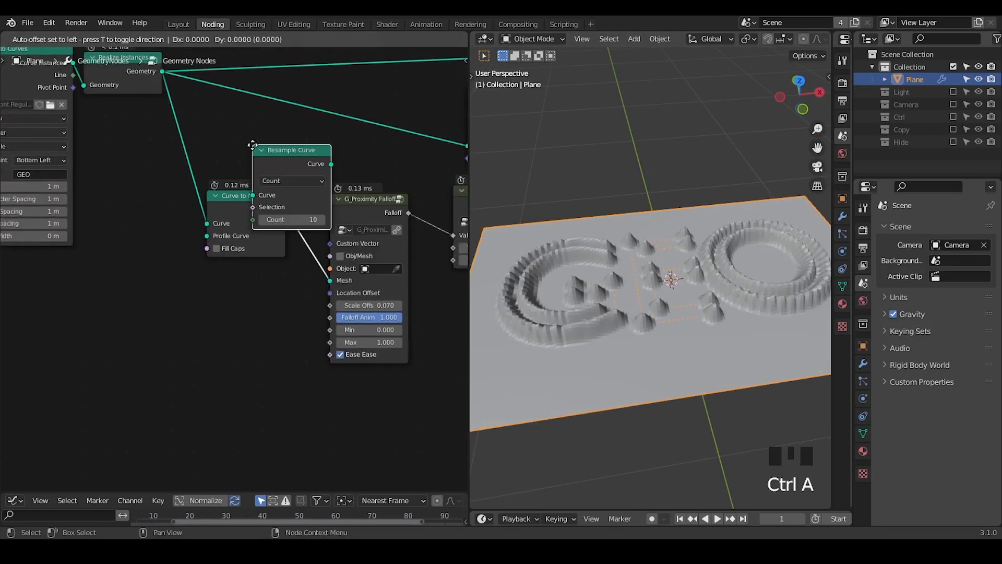
pyautogui.click(179, 127)
# Switch the Resample Curve mode to Length and set the length to 0.01 m.
pyautogui.click(137, 159)
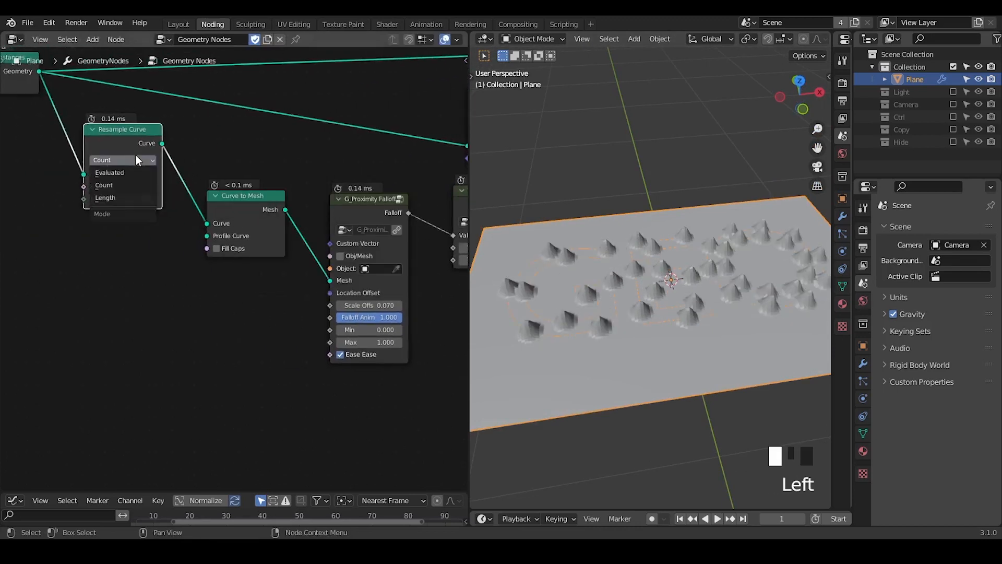
pyautogui.click(116, 197)
pyautogui.click(124, 198)
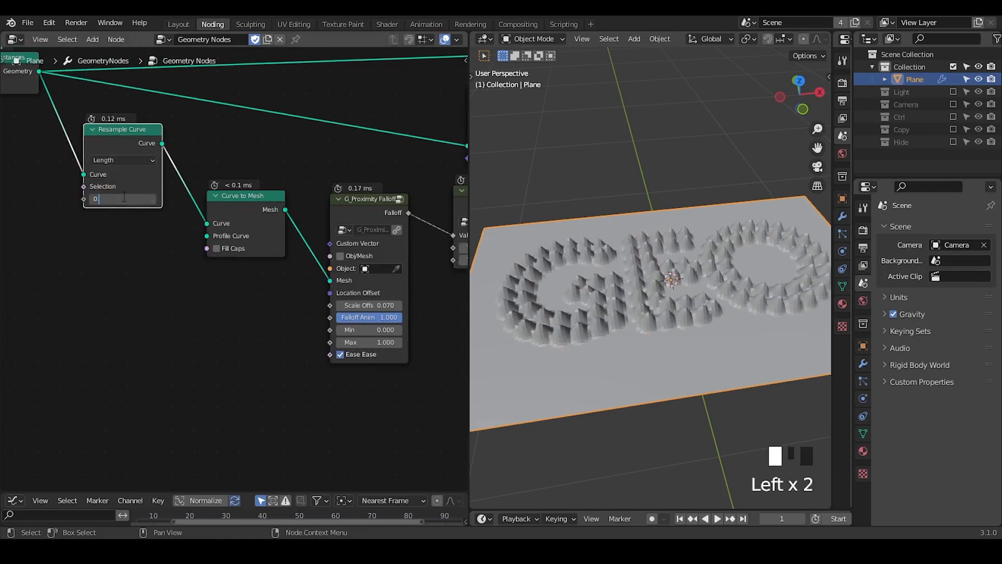
pyautogui.write('0.01')
pyautogui.press('Return')
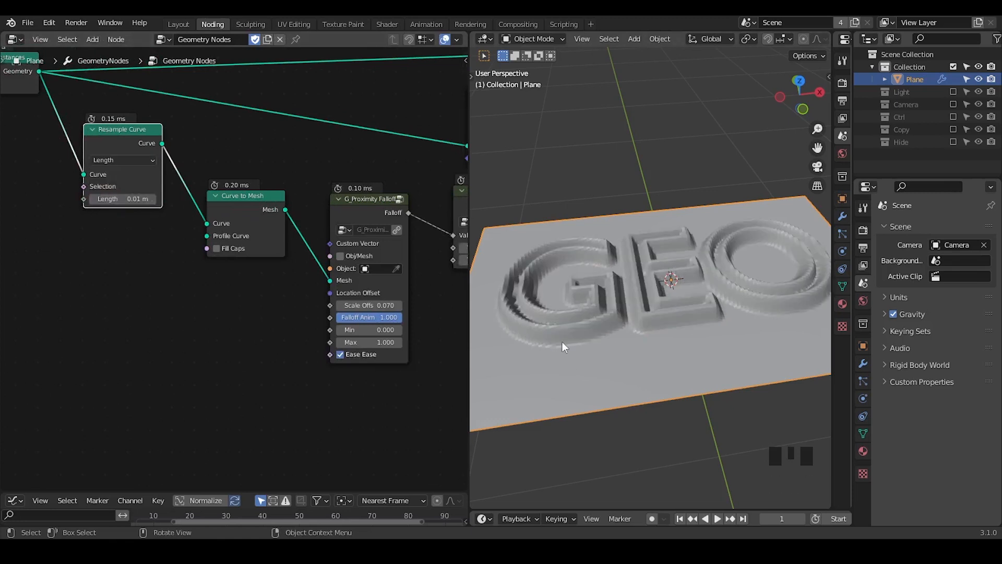
# Set To Max on the G_Remap 0-1 node to -0.080 to engrave the letters, and deselect the plane.
pyautogui.moveTo(588, 280); pyautogui.dragTo(588, 301, button='middle')
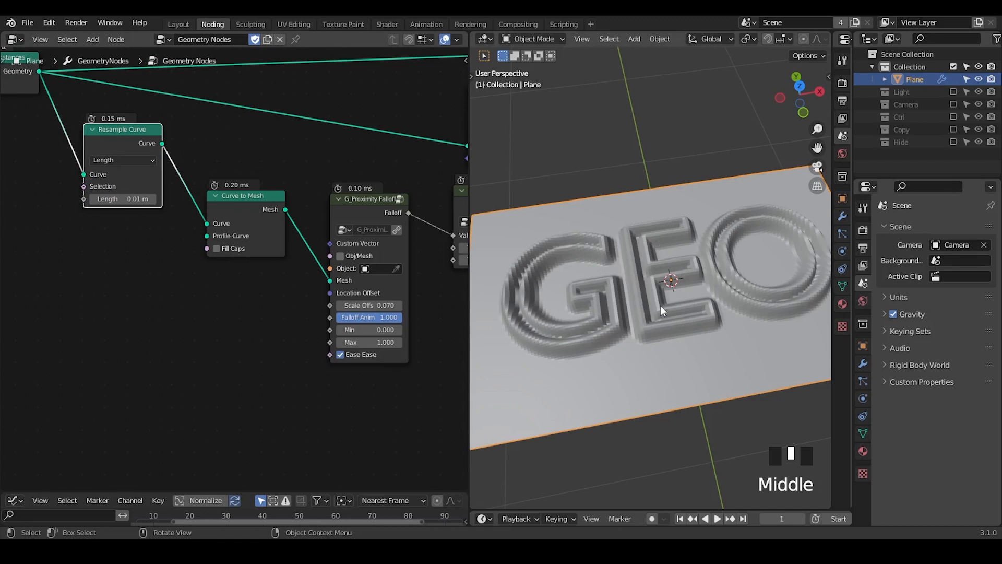
pyautogui.moveTo(661, 307); pyautogui.dragTo(658, 272, button='middle')
pyautogui.moveTo(313, 223); pyautogui.dragTo(293, 227, button='middle')
pyautogui.moveTo(616, 267); pyautogui.dragTo(612, 241, button='middle')
pyautogui.moveTo(349, 309); pyautogui.dragTo(152, 301, button='middle')
pyautogui.keyDown('shift'); pyautogui.moveTo(278, 255); pyautogui.dragTo(218, 254); pyautogui.keyUp('shift')
pyautogui.moveTo(574, 313); pyautogui.dragTo(588, 293, button='middle')
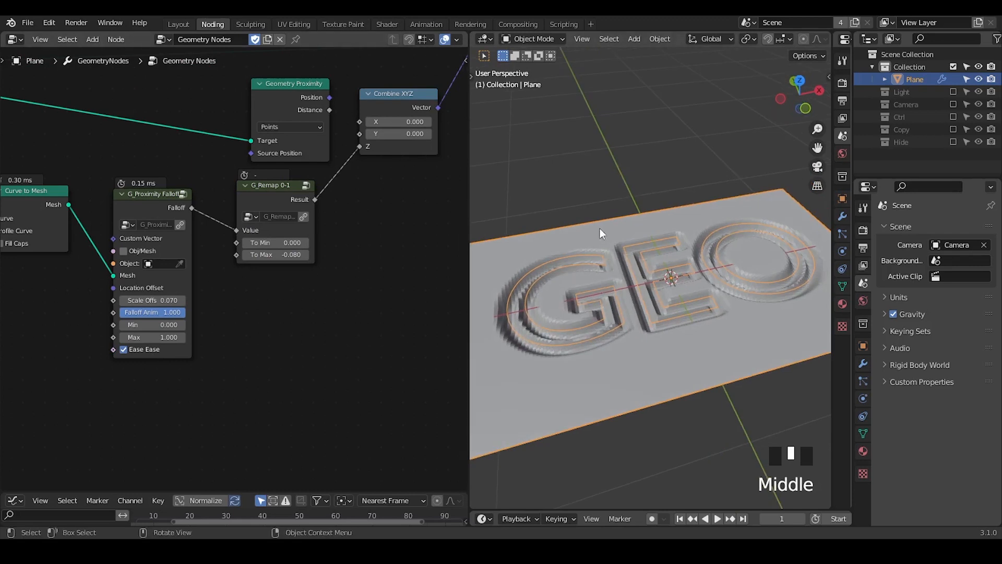
pyautogui.hotkey('ctrl', 'alt', 'shift', 'q')
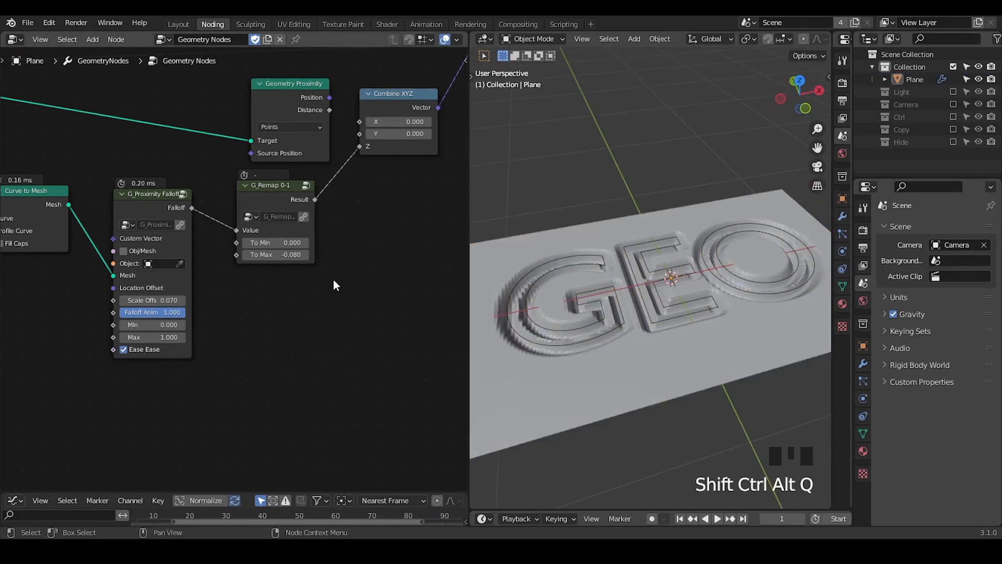
pyautogui.moveTo(308, 302); pyautogui.dragTo(366, 271, button='middle')
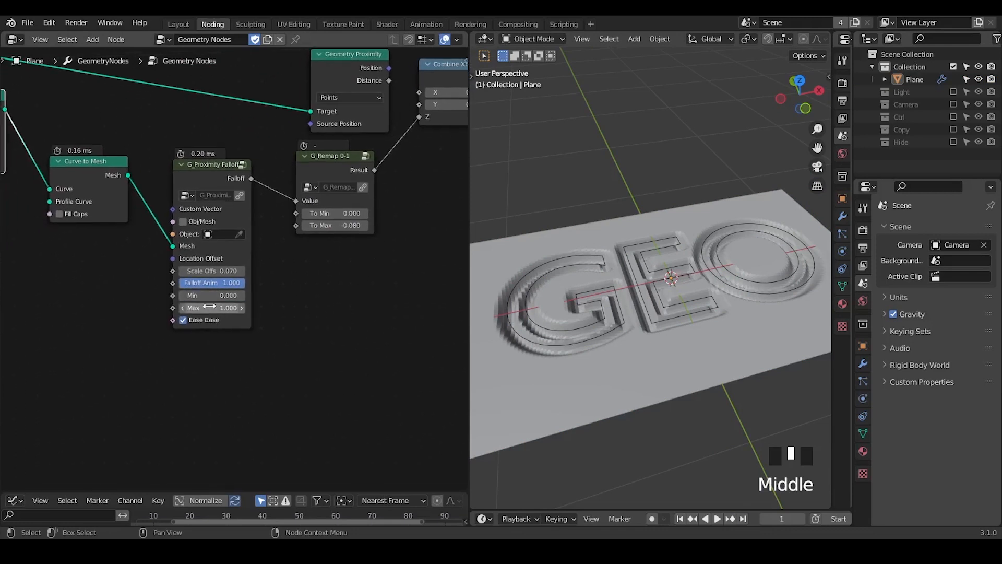
# Temporarily mute the G_Remap 0-1 node to examine the raw falloff displacement with G_Proximity Falloff Max at 1.
pyautogui.click(335, 180)
pyautogui.press('m')
pyautogui.keyDown('shift'); pyautogui.moveTo(209, 307); pyautogui.dragTo(91, 307); pyautogui.keyUp('shift')
pyautogui.click(206, 308)
pyautogui.write('1')
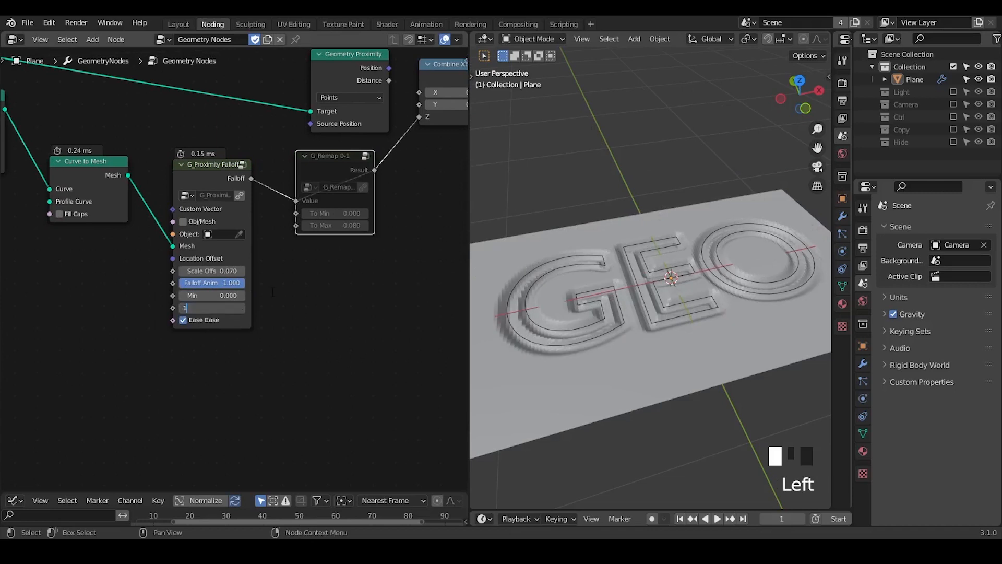
pyautogui.click(272, 293)
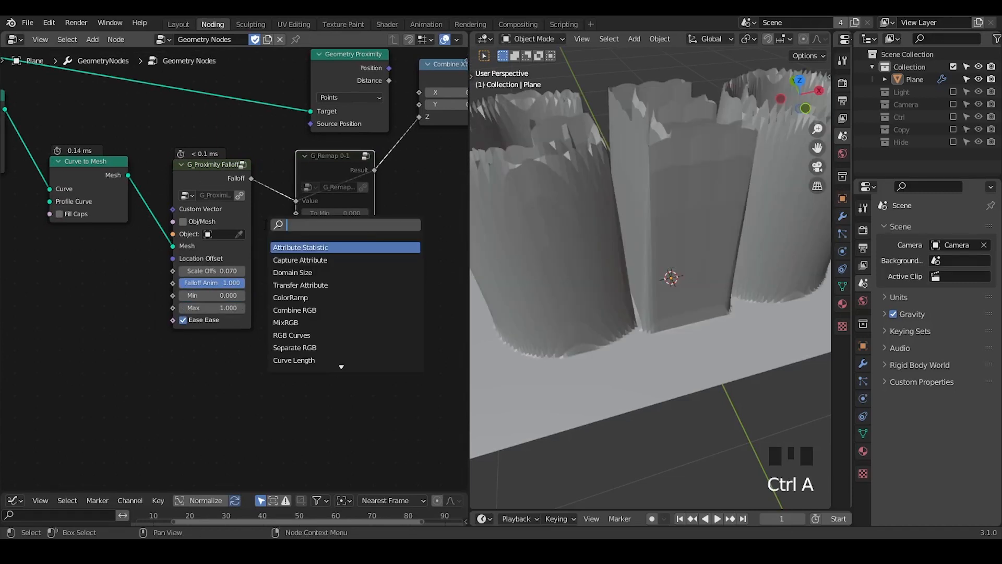
pyautogui.press('Escape')
pyautogui.moveTo(249, 180); pyautogui.dragTo(316, 281)
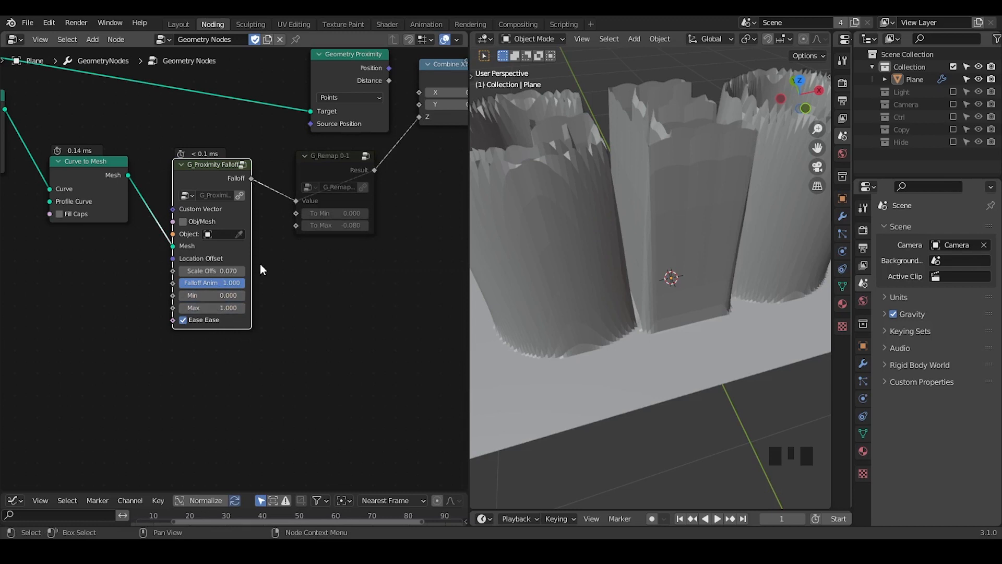
pyautogui.click(324, 175)
pyautogui.press('m')
# Insert a Float Curve node between the G_Proximity Falloff and G_Remap 0-1 nodes.
pyautogui.hotkey('ctrl', 'a')
pyautogui.write('float r')
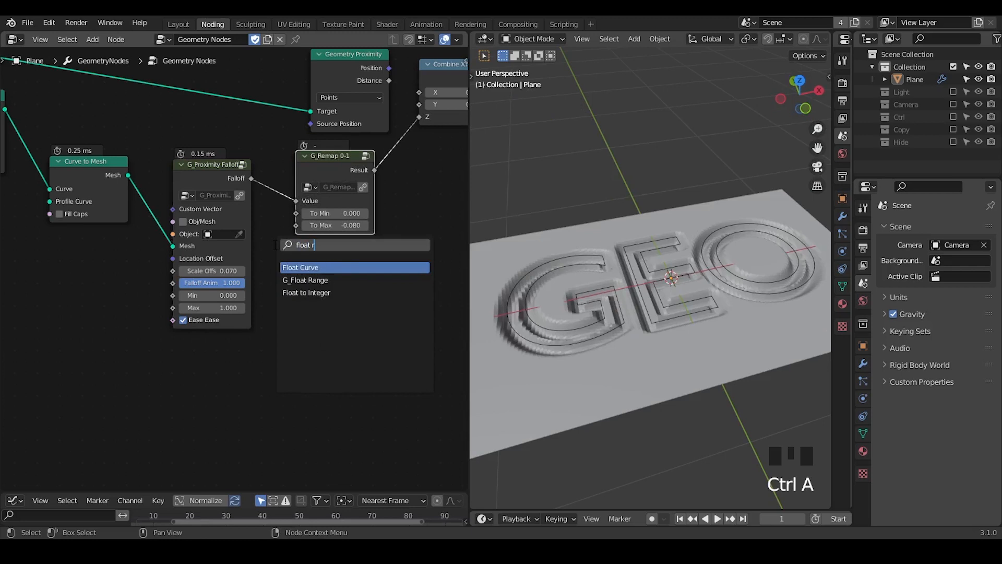
pyautogui.press('BackSpace')
pyautogui.click(334, 267)
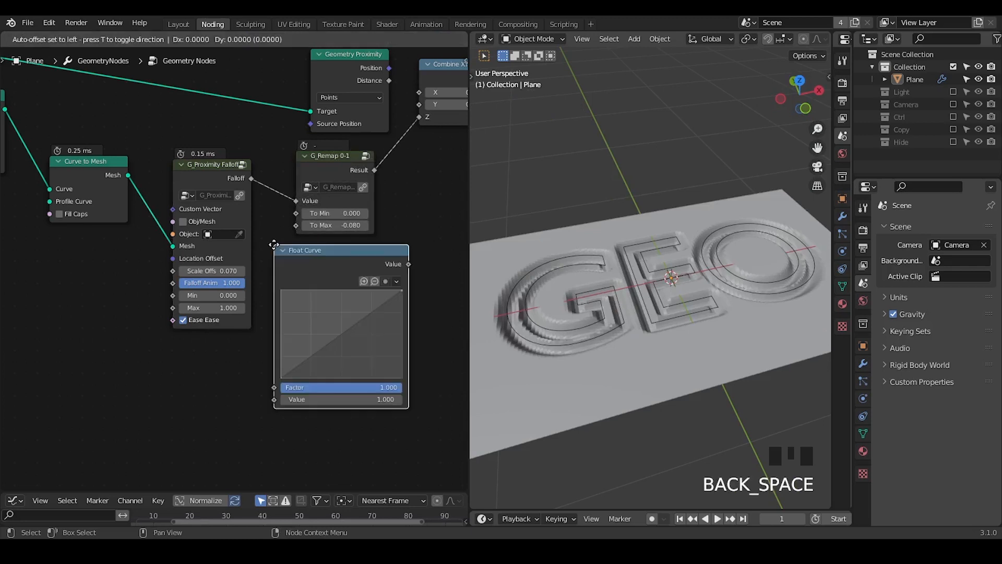
pyautogui.click(261, 201)
pyautogui.moveTo(261, 201); pyautogui.dragTo(309, 147, button='middle')
# Annotate the value range 0—1 freehand below the Float Curve node.
pyautogui.press('d')
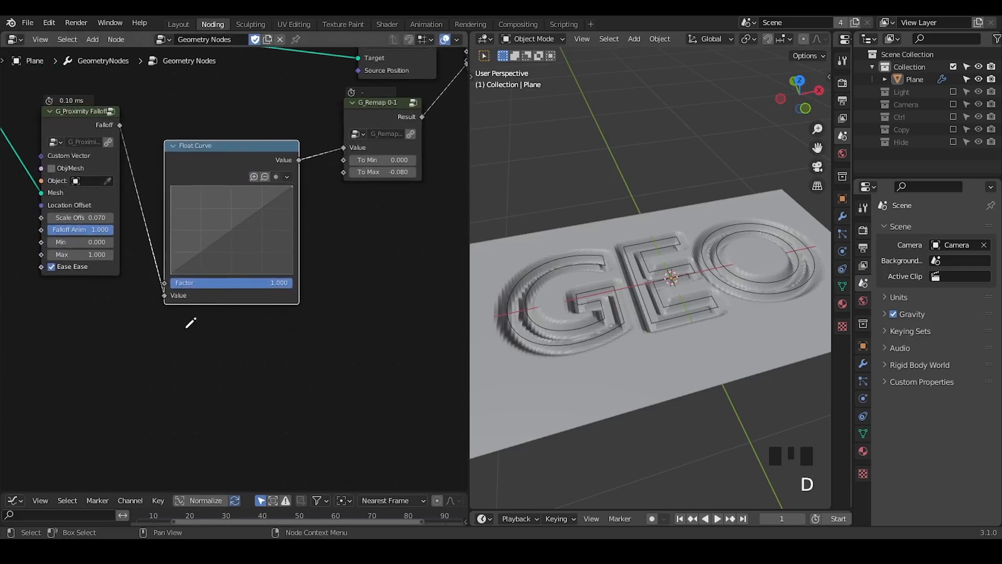
pyautogui.moveTo(188, 329)
pyautogui.mouseDown()
pyautogui.moveTo(186, 339)
pyautogui.moveTo(243, 338)
pyautogui.moveTo(248, 360)
pyautogui.mouseUp()
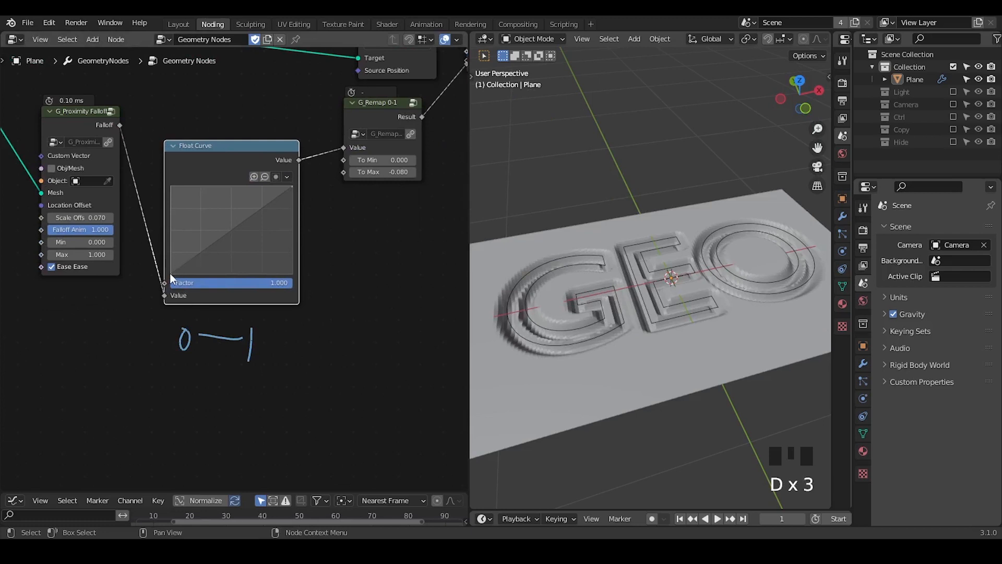
# Shape the Float Curve with its start point at about 0.42 and added points at about (0.27, 0.09) and (0.70, 0.89).
pyautogui.moveTo(170, 276); pyautogui.dragTo(212, 240)
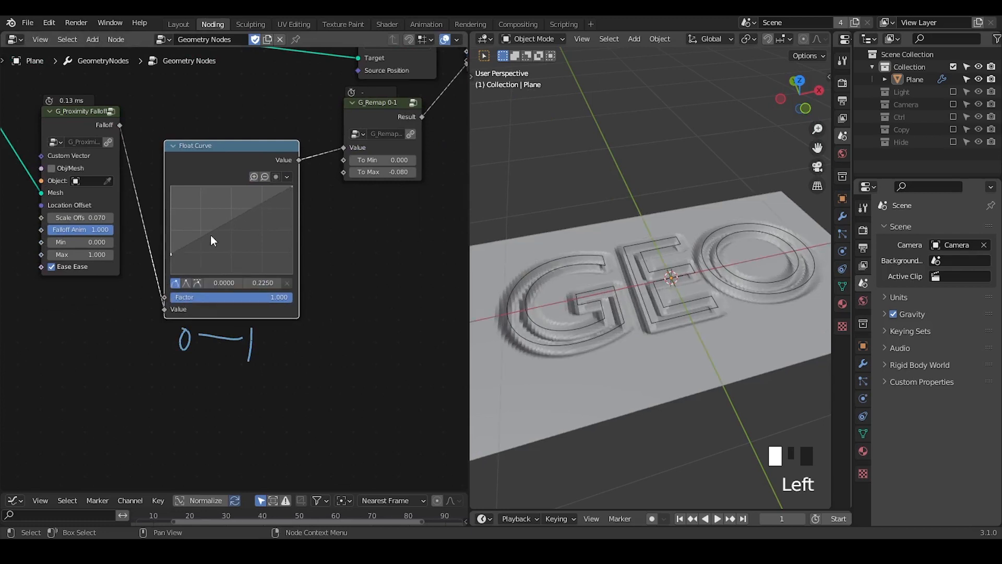
pyautogui.moveTo(259, 206); pyautogui.dragTo(256, 196)
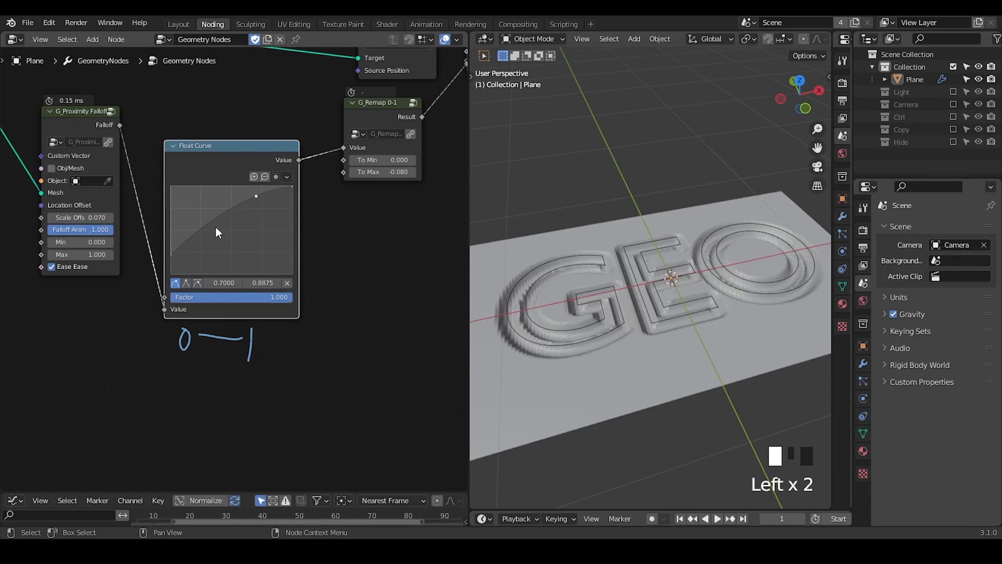
pyautogui.moveTo(207, 238); pyautogui.dragTo(203, 268)
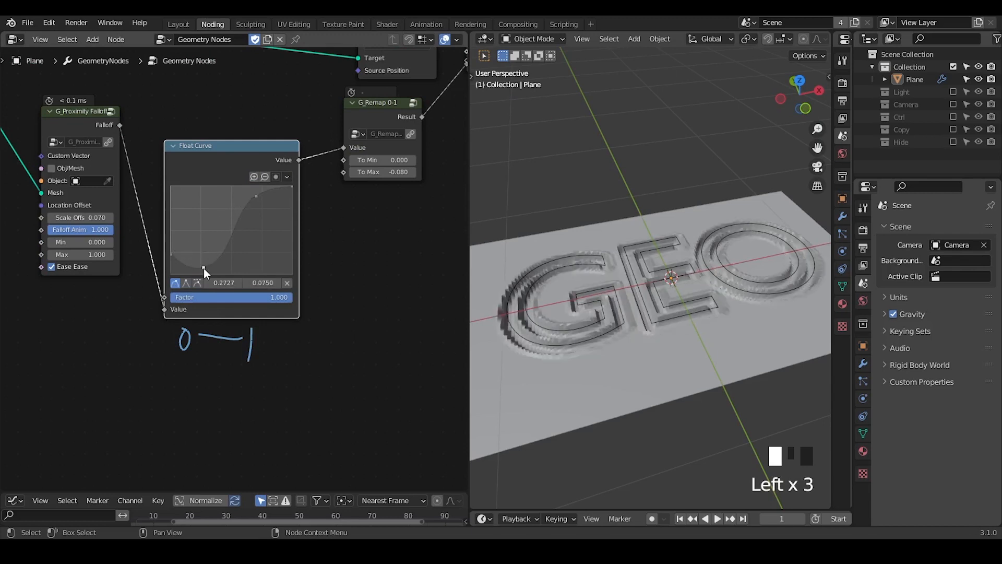
pyautogui.keyDown('shift'); pyautogui.moveTo(578, 320); pyautogui.dragTo(581, 215, button='middle'); pyautogui.keyUp('shift')
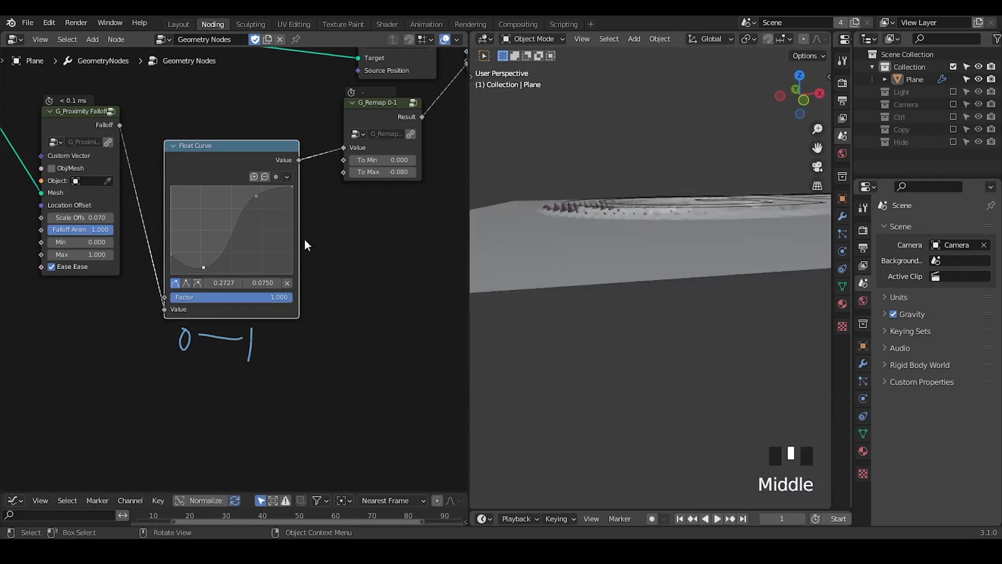
pyautogui.moveTo(183, 261); pyautogui.dragTo(171, 255)
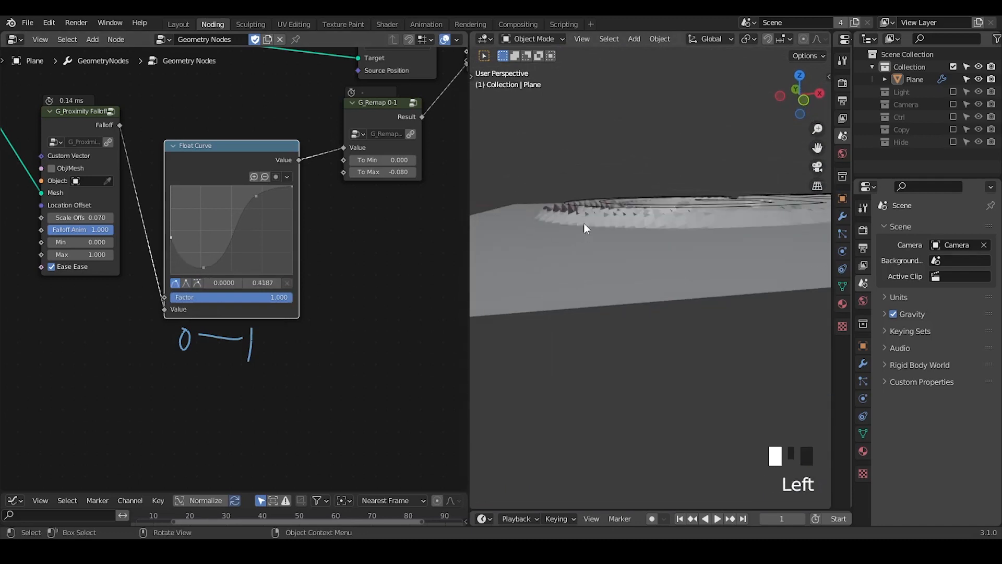
pyautogui.click(204, 268)
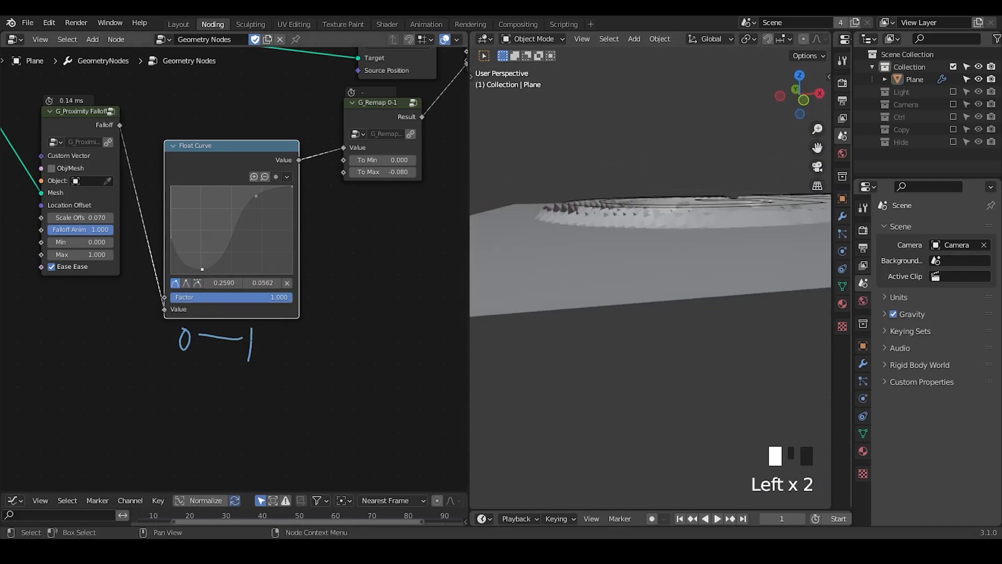
# Try adjusting To Min on the G_Remap 0-1 node and reset it to 0.
pyautogui.moveTo(329, 224); pyautogui.dragTo(322, 256, button='middle')
pyautogui.moveTo(375, 193)
pyautogui.keyDown('shift'); pyautogui.mouseDown()
pyautogui.moveTo(313, 193)
pyautogui.moveTo(404, 193)
pyautogui.moveTo(370, 193)
pyautogui.mouseUp(); pyautogui.keyUp('shift')
pyautogui.click(377, 193)
pyautogui.write('0')
pyautogui.press('Return')
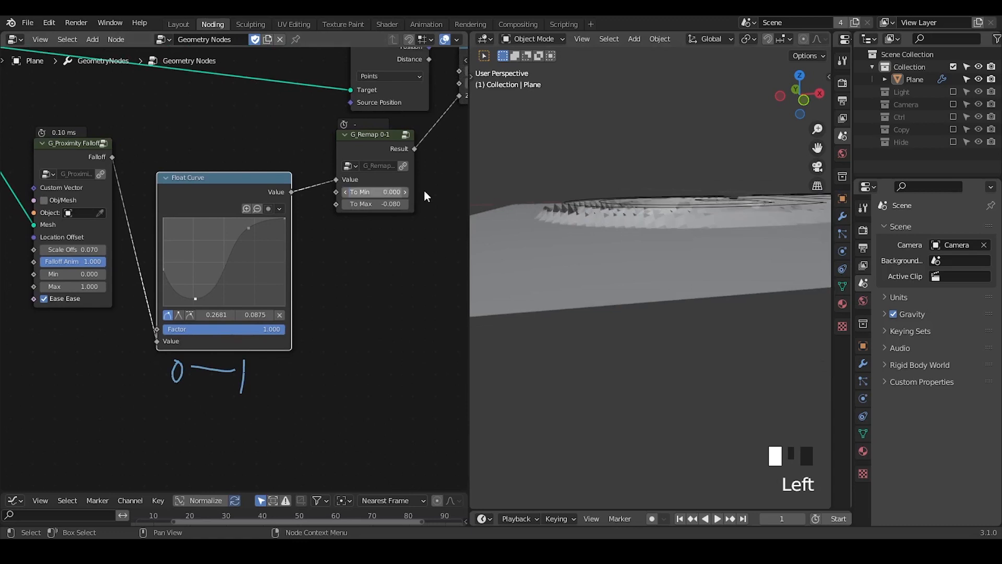
# Compare the curve-shaped displacement from the side with the G_Remap 0-1 node muted and unmuted.
pyautogui.moveTo(668, 246); pyautogui.dragTo(675, 259, button='middle')
pyautogui.click(372, 145)
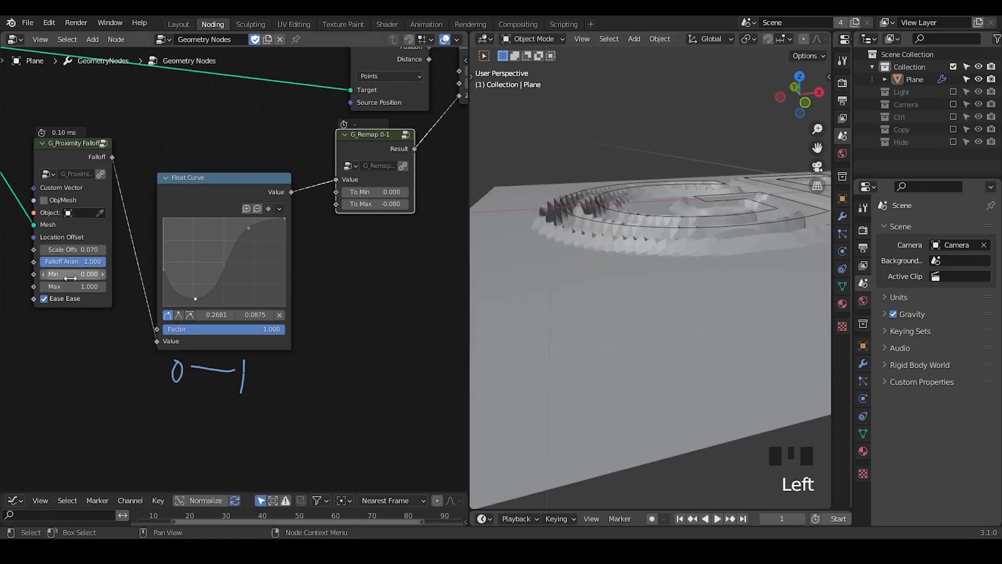
pyautogui.click(355, 145)
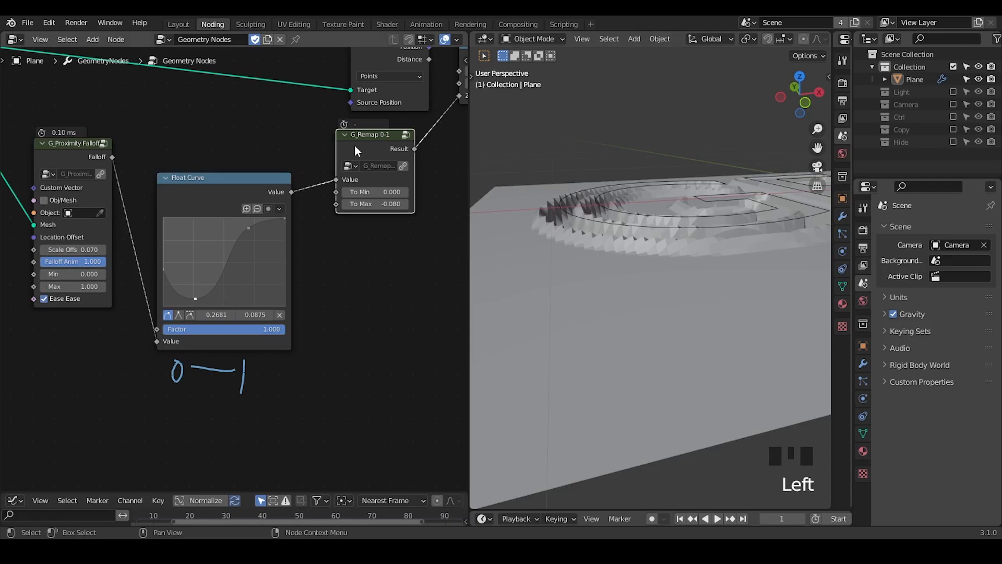
pyautogui.press('m')
pyautogui.keyDown('shift'); pyautogui.moveTo(671, 184); pyautogui.dragTo(681, 258, button='middle'); pyautogui.keyUp('shift')
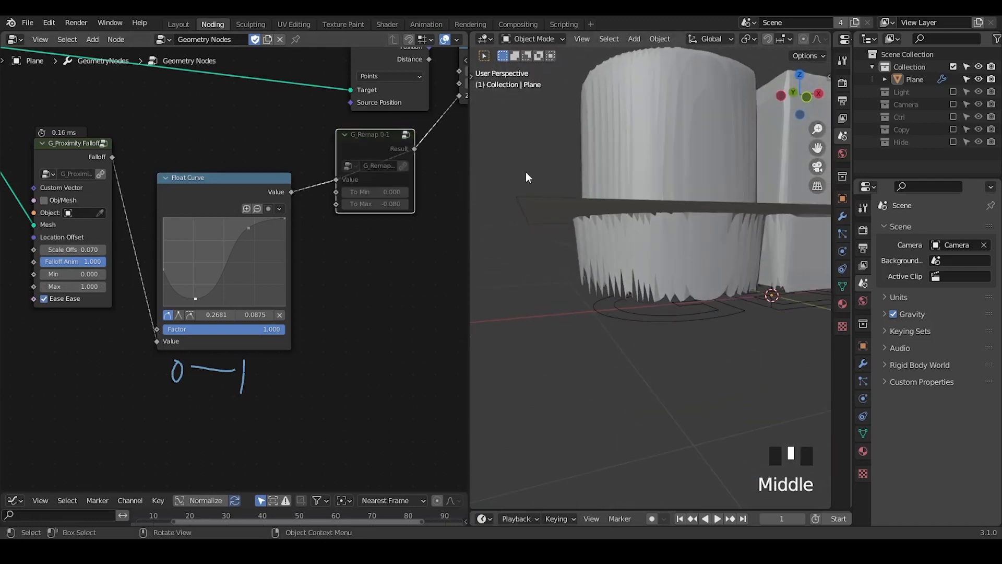
pyautogui.click(369, 143)
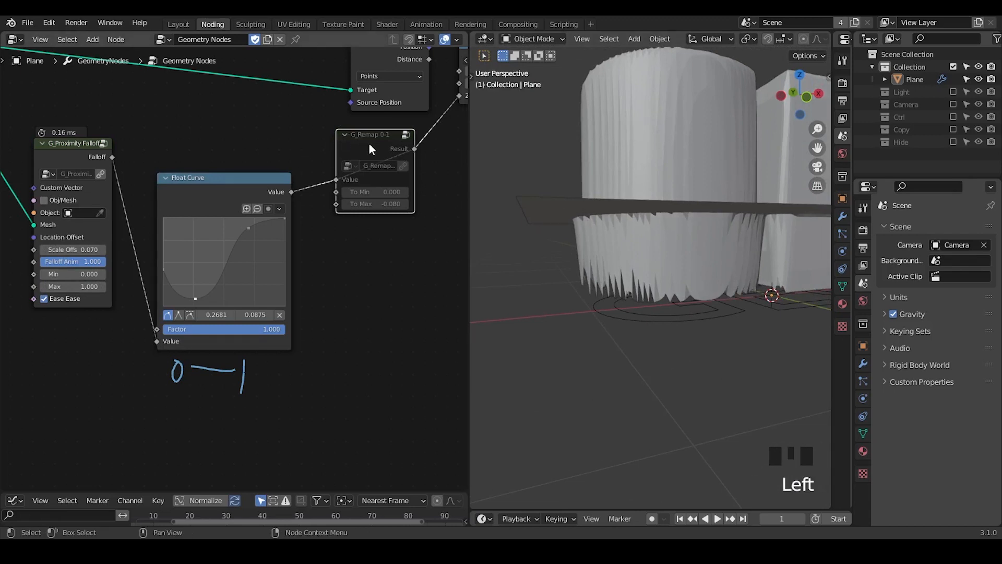
pyautogui.press(',')
pyautogui.press('m')
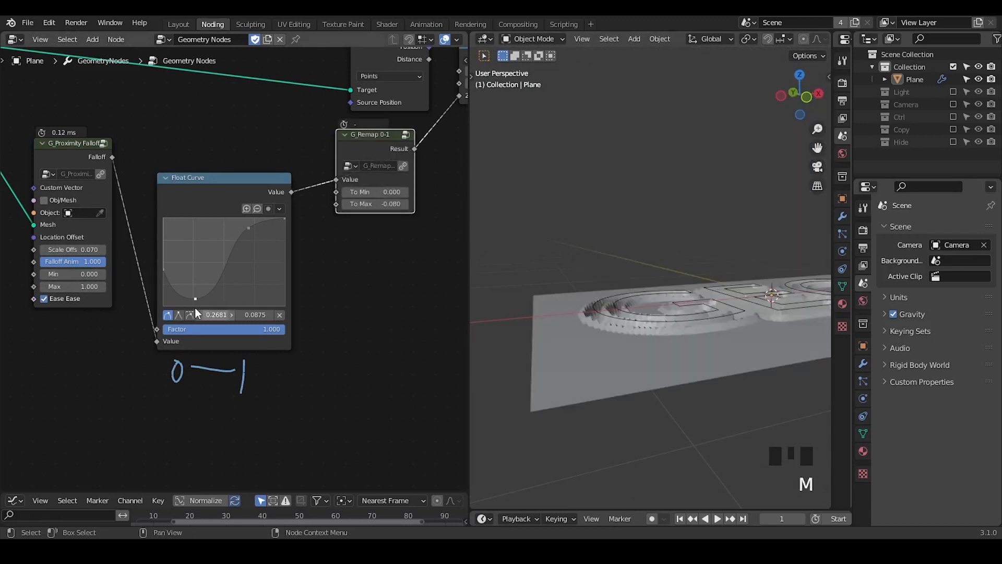
# Mute G_Remap 0-1 again to check the G_Proximity Falloff Min setting, and re-enable the remap node.
pyautogui.click(369, 142)
pyautogui.press('m')
pyautogui.keyDown('shift'); pyautogui.click(88, 274); pyautogui.keyUp('shift')
pyautogui.moveTo(89, 274)
pyautogui.keyDown('shift'); pyautogui.mouseDown()
pyautogui.moveTo(105, 274)
pyautogui.moveTo(76, 274)
pyautogui.mouseUp(); pyautogui.keyUp('shift')
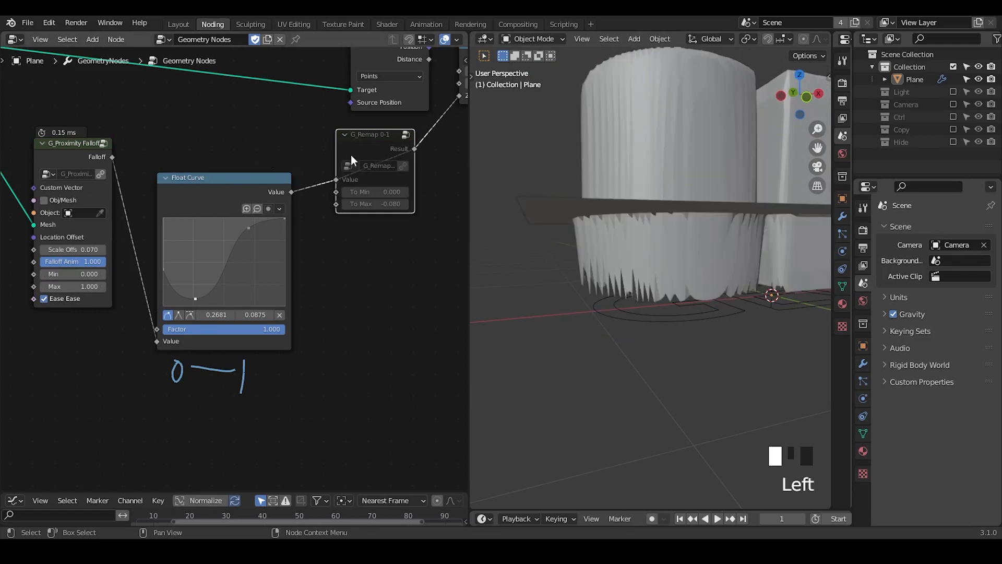
pyautogui.click(350, 155)
pyautogui.press('m')
# Erase the handwritten annotation below the Float Curve node.
pyautogui.moveTo(653, 321); pyautogui.dragTo(634, 364, button='middle')
pyautogui.moveTo(341, 345); pyautogui.dragTo(347, 320, button='middle')
pyautogui.press('d')
pyautogui.moveTo(316, 349); pyautogui.dragTo(285, 332, button='right')
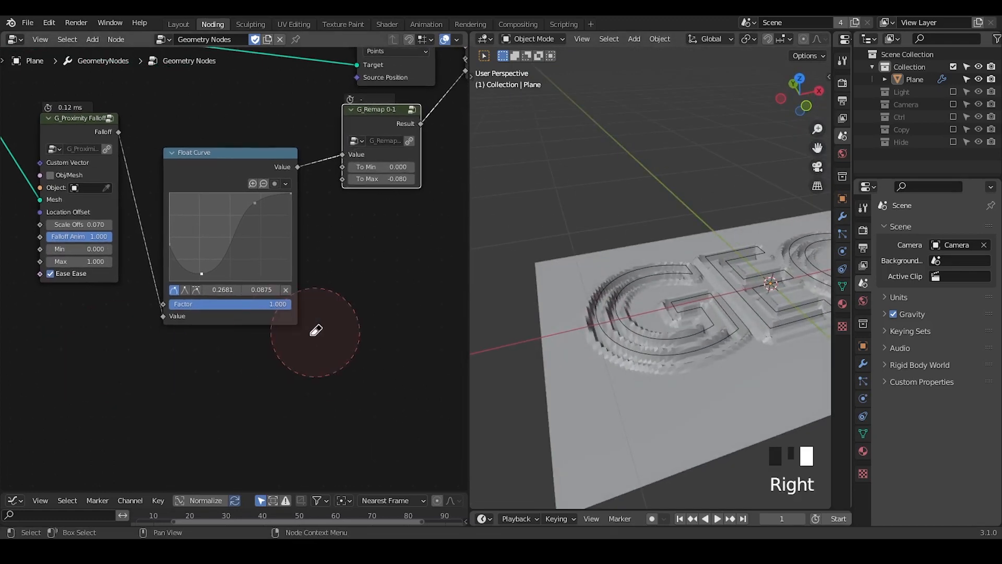
# Add a G_Noise 3D node below the G_Remap 0-1 node.
pyautogui.moveTo(360, 310); pyautogui.dragTo(225, 367, button='middle')
pyautogui.moveTo(689, 344)
pyautogui.keyDown('ctrl'); pyautogui.mouseDown(button='middle')
pyautogui.moveTo(678, 269)
pyautogui.moveTo(677, 293)
pyautogui.moveTo(659, 304)
pyautogui.mouseUp(button='middle'); pyautogui.keyUp('ctrl')
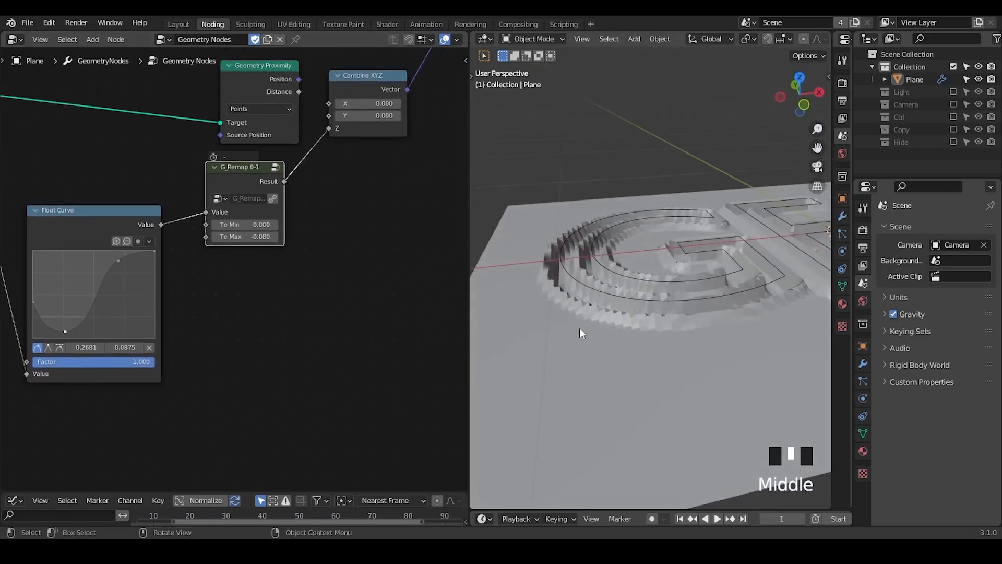
pyautogui.moveTo(308, 297); pyautogui.dragTo(351, 304, button='middle')
pyautogui.hotkey('ctrl', 'a')
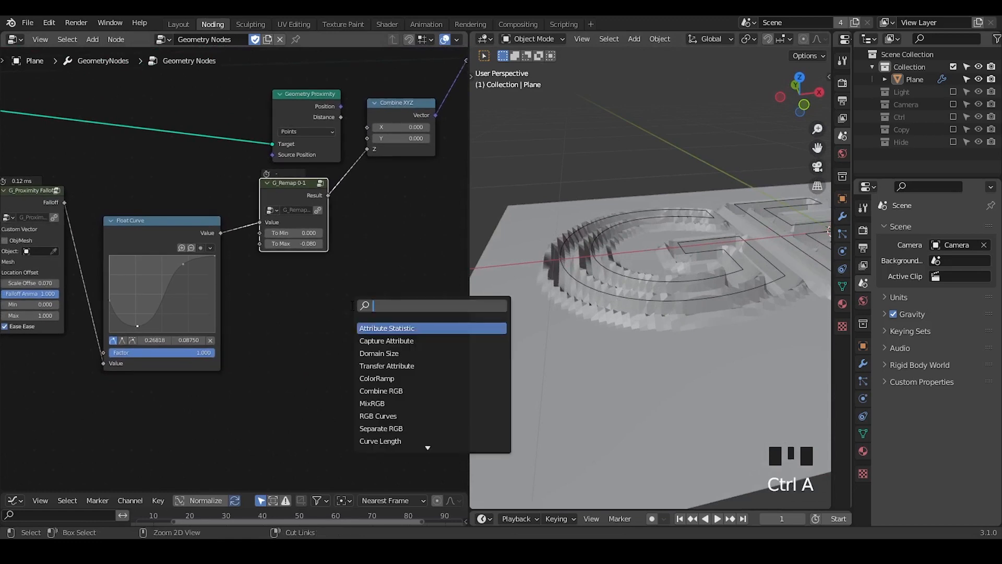
pyautogui.write('noise 3')
pyautogui.press('Return')
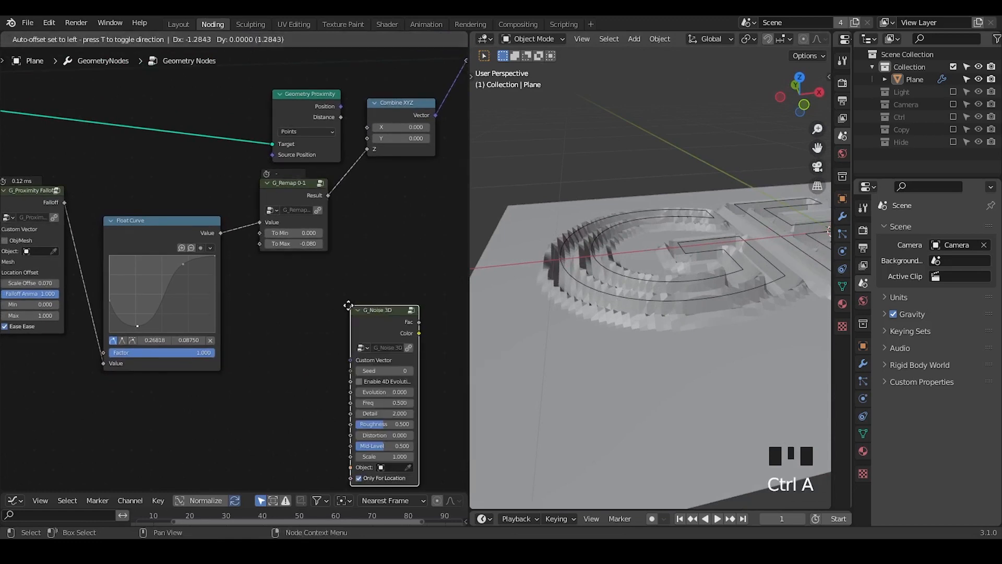
pyautogui.click(249, 276)
# Insert a Vector Math node set to Add on the link between Combine XYZ and the Offset input.
pyautogui.moveTo(388, 259); pyautogui.dragTo(375, 255, button='middle')
pyautogui.hotkey('ctrl', 'a')
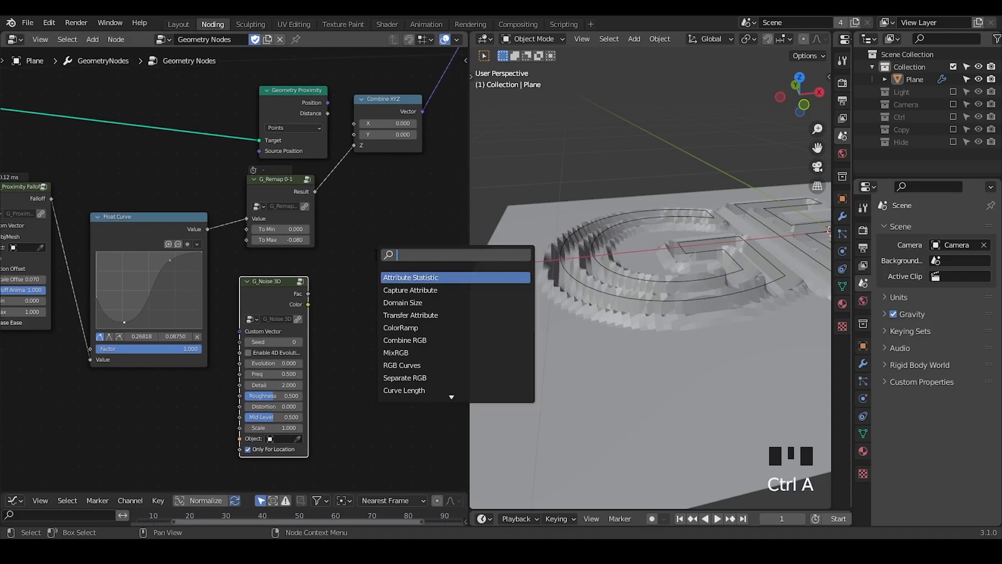
pyautogui.press('Escape')
pyautogui.moveTo(340, 165); pyautogui.dragTo(368, 121, button='middle')
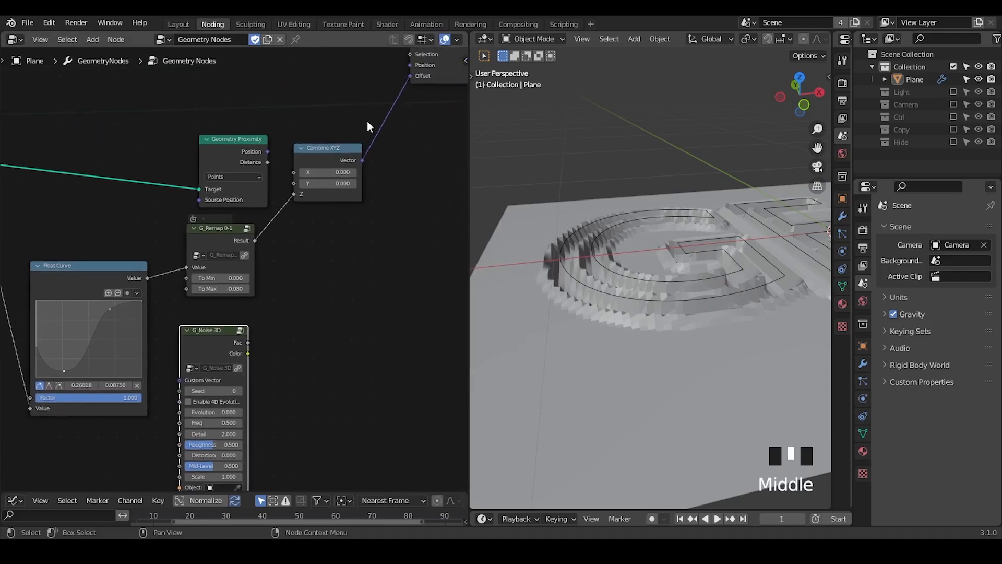
pyautogui.hotkey('ctrl', 'a')
pyautogui.write('vector math')
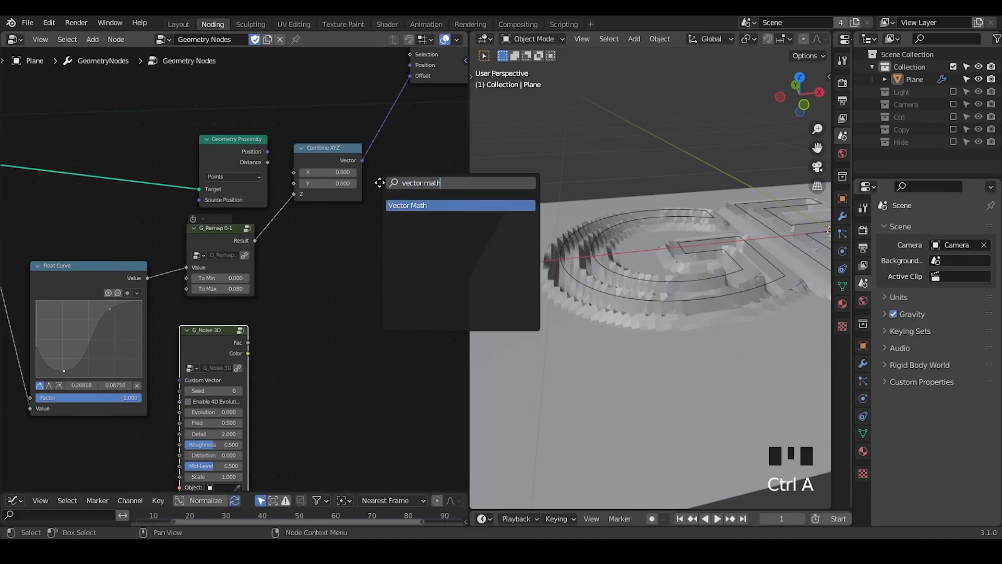
pyautogui.press('Return')
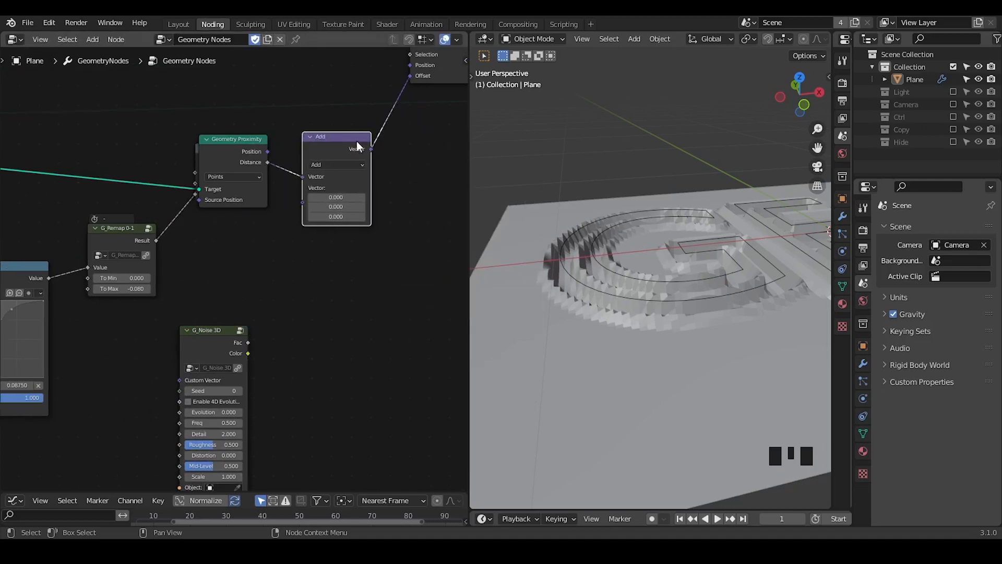
pyautogui.click(382, 165)
# Delete the unused Geometry Proximity node and tidy the layout by collapsing Combine XYZ and moving G_Noise 3D under G_Remap 0-1.
pyautogui.moveTo(225, 145); pyautogui.dragTo(192, 114)
pyautogui.press('x')
pyautogui.moveTo(245, 219); pyautogui.dragTo(387, 166, button='middle')
pyautogui.click(345, 95)
pyautogui.moveTo(355, 96); pyautogui.dragTo(395, 155)
pyautogui.moveTo(345, 285); pyautogui.dragTo(267, 265)
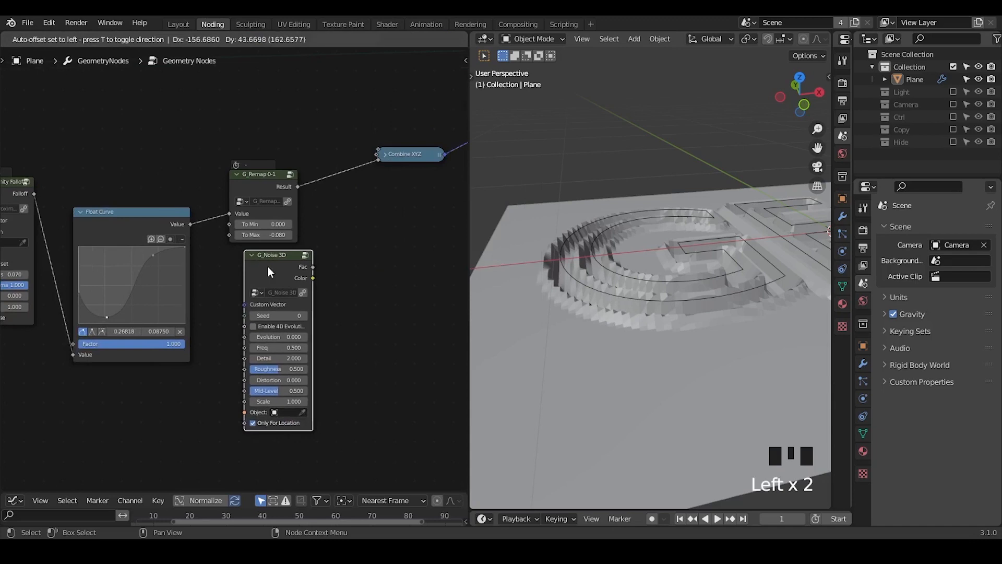
# Connect the G_Noise 3D Color output to the second Vector input of the Add node.
pyautogui.moveTo(289, 269); pyautogui.dragTo(187, 255, button='middle')
pyautogui.moveTo(212, 264); pyautogui.dragTo(371, 154)
pyautogui.moveTo(738, 293); pyautogui.dragTo(697, 262, button='middle')
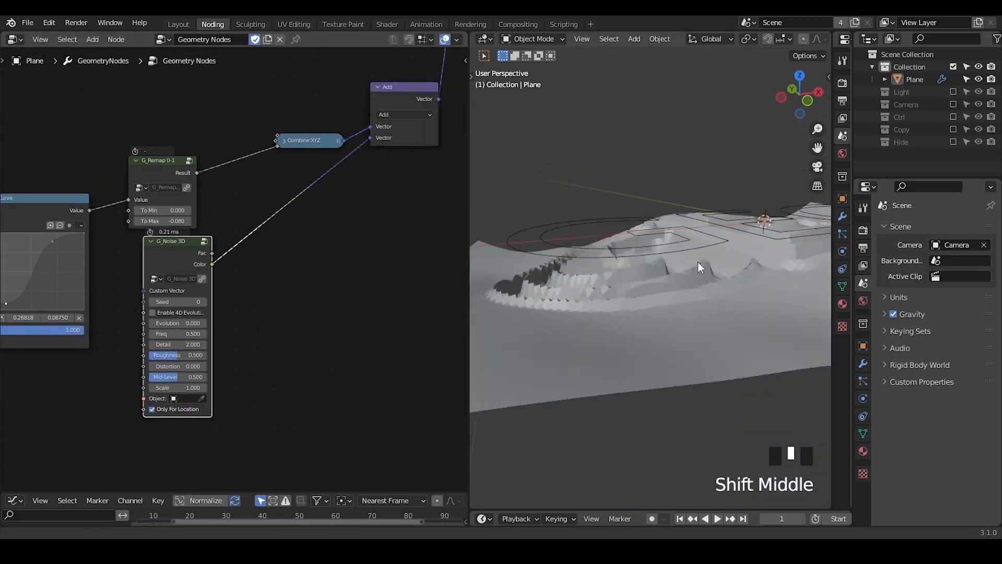
# Set Freq to 2.800 and Scale to 0.150 on the G_Noise 3D node.
pyautogui.moveTo(186, 334)
pyautogui.mouseDown()
pyautogui.moveTo(211, 334)
pyautogui.moveTo(185, 340)
pyautogui.mouseUp()
pyautogui.doubleClick(177, 388)
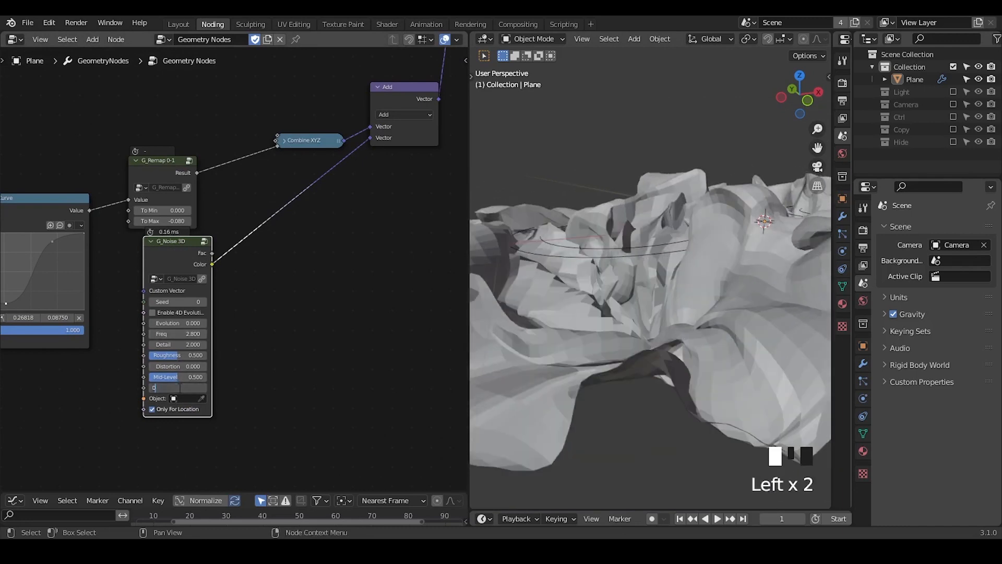
pyautogui.press('Return')
pyautogui.moveTo(228, 329); pyautogui.dragTo(290, 297, button='middle')
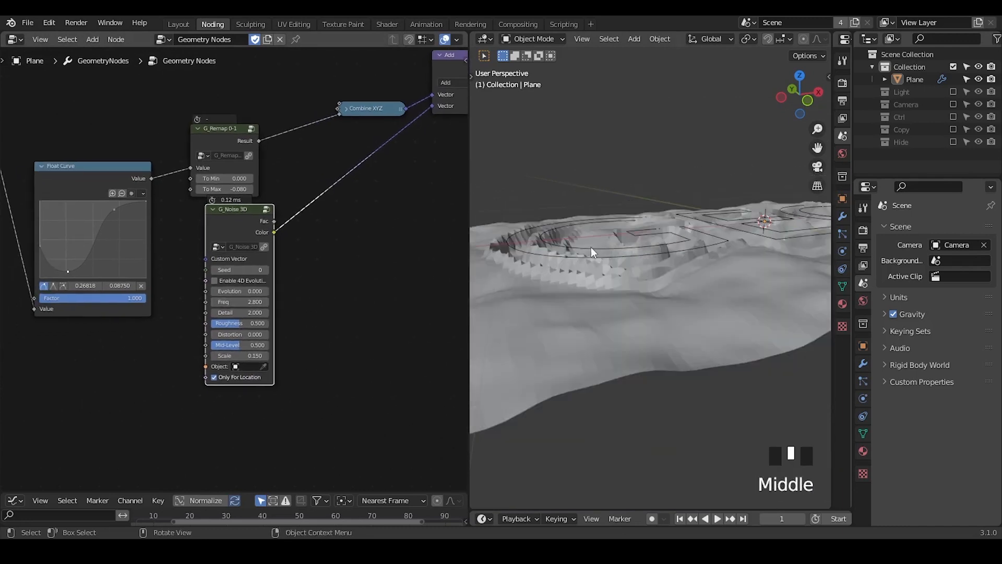
pyautogui.moveTo(591, 247); pyautogui.dragTo(582, 266, button='middle')
# Move G_Noise 3D clear of G_Remap 0-1 and insert a Vector Math node set to Scale between its Color output and the Add node.
pyautogui.moveTo(250, 258); pyautogui.dragTo(365, 221, button='middle')
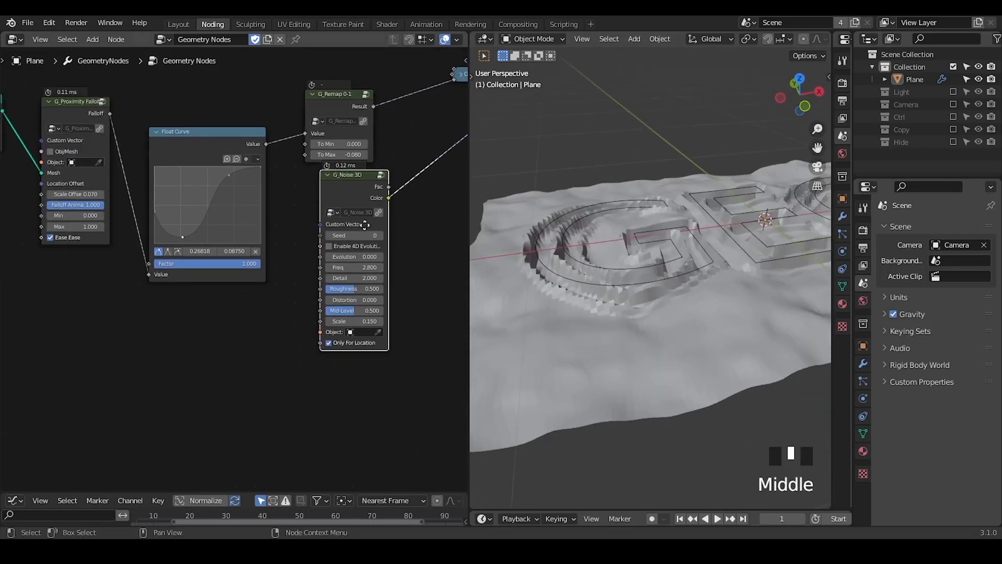
pyautogui.click(341, 195)
pyautogui.moveTo(341, 196); pyautogui.dragTo(315, 216)
pyautogui.moveTo(315, 216); pyautogui.dragTo(287, 225, button='middle')
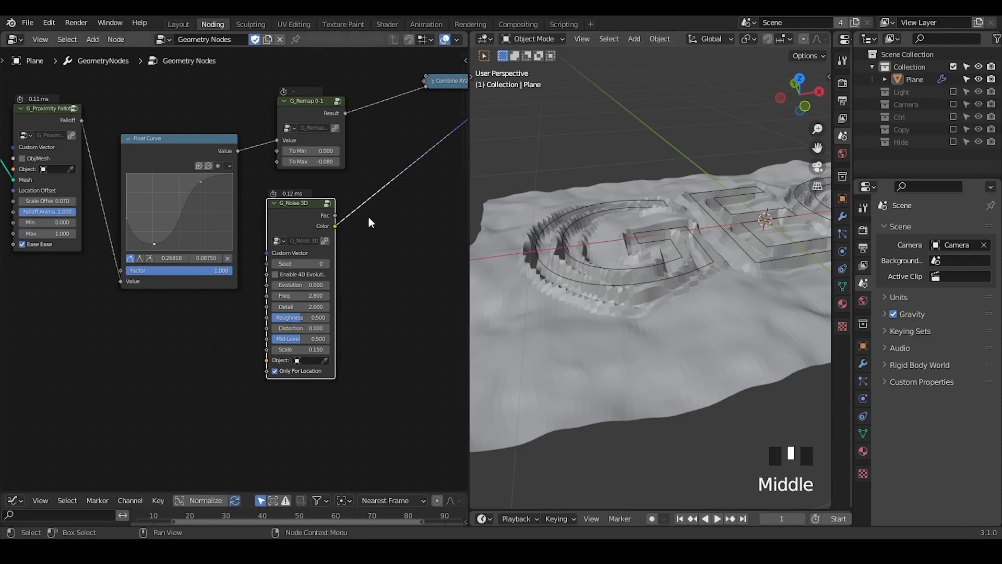
pyautogui.hotkey('ctrl', 'a')
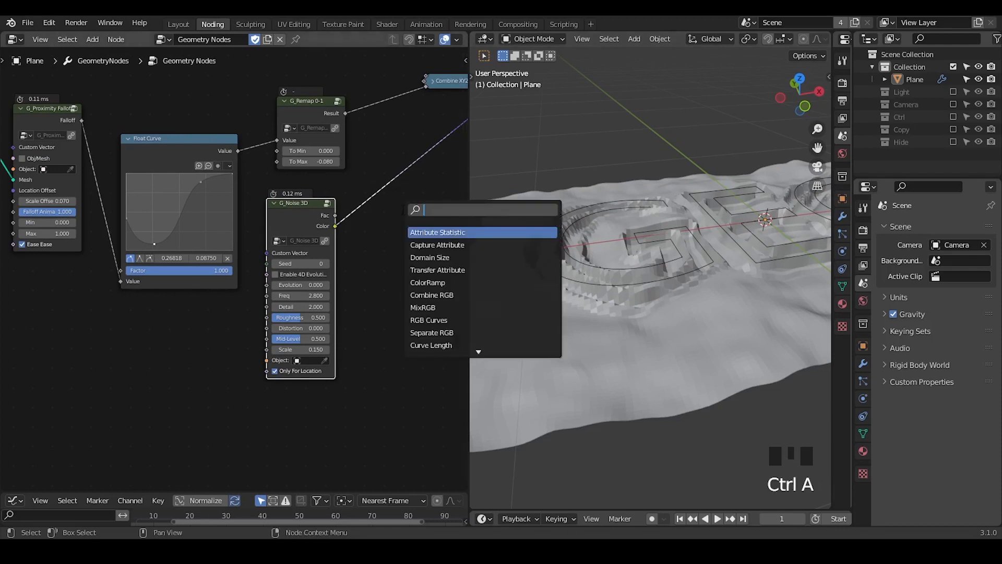
pyautogui.write('vector ma')
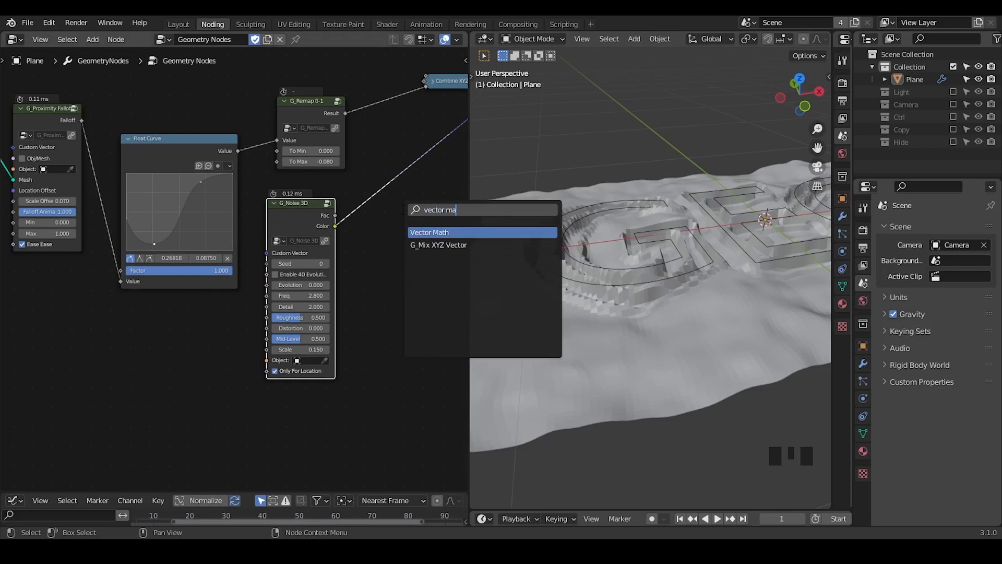
pyautogui.press('Return')
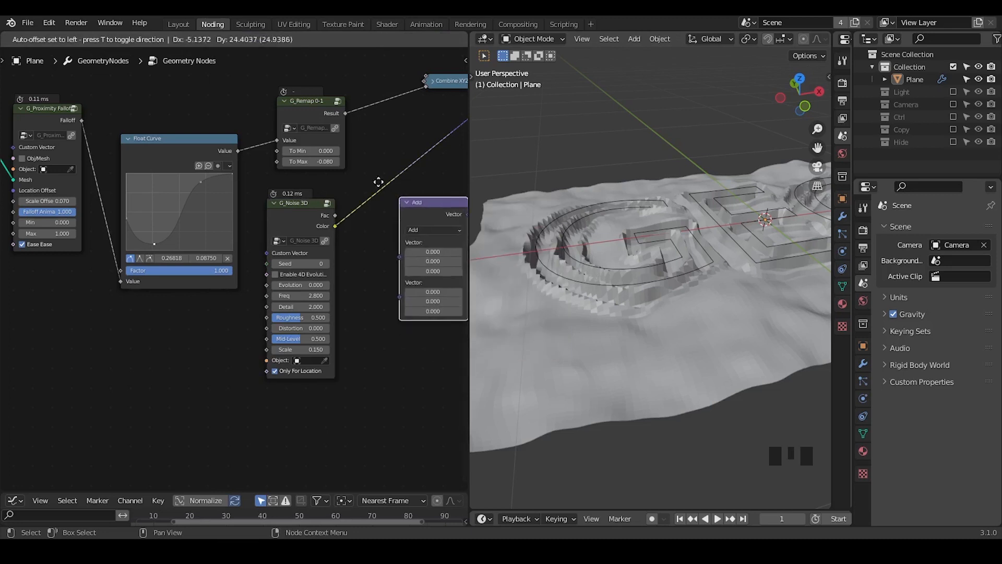
pyautogui.click(376, 165)
pyautogui.click(403, 193)
pyautogui.click(411, 355)
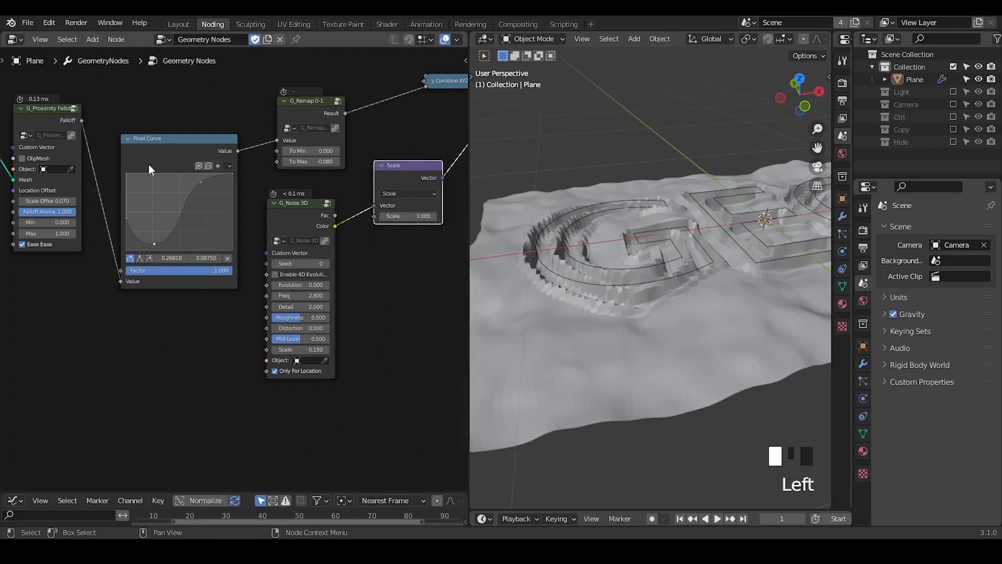
# Connect the G_Proximity Falloff output to the Scale input of the Scale node and collapse the Float Curve node.
pyautogui.moveTo(82, 121); pyautogui.dragTo(375, 216)
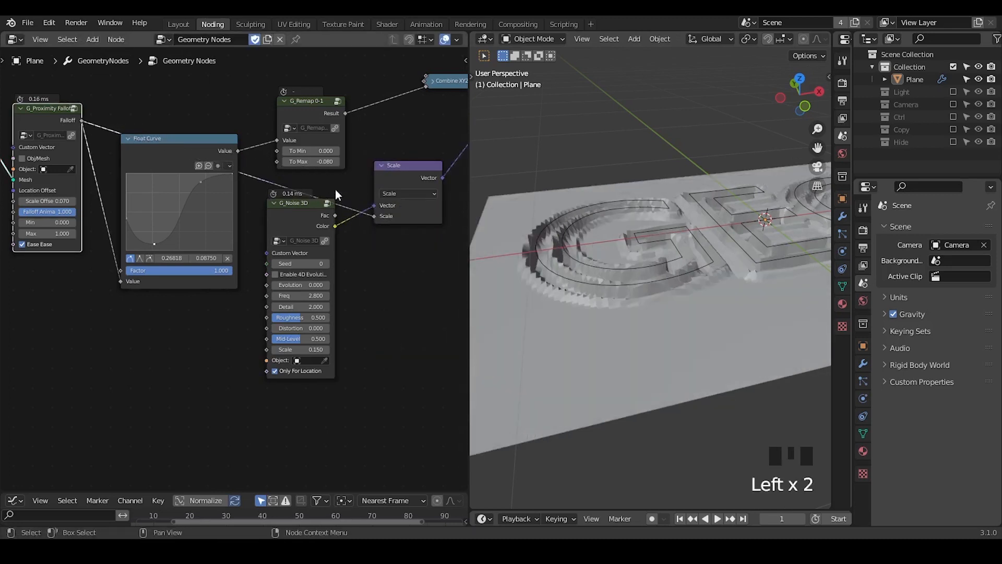
pyautogui.click(128, 139)
pyautogui.moveTo(575, 275)
pyautogui.mouseDown(button='middle')
pyautogui.moveTo(643, 289)
pyautogui.moveTo(562, 278)
pyautogui.moveTo(594, 280)
pyautogui.mouseUp(button='middle')
# Set Freq to 11.000 and Scale to 0.140 on the G_Noise 3D node.
pyautogui.moveTo(300, 295); pyautogui.dragTo(428, 296)
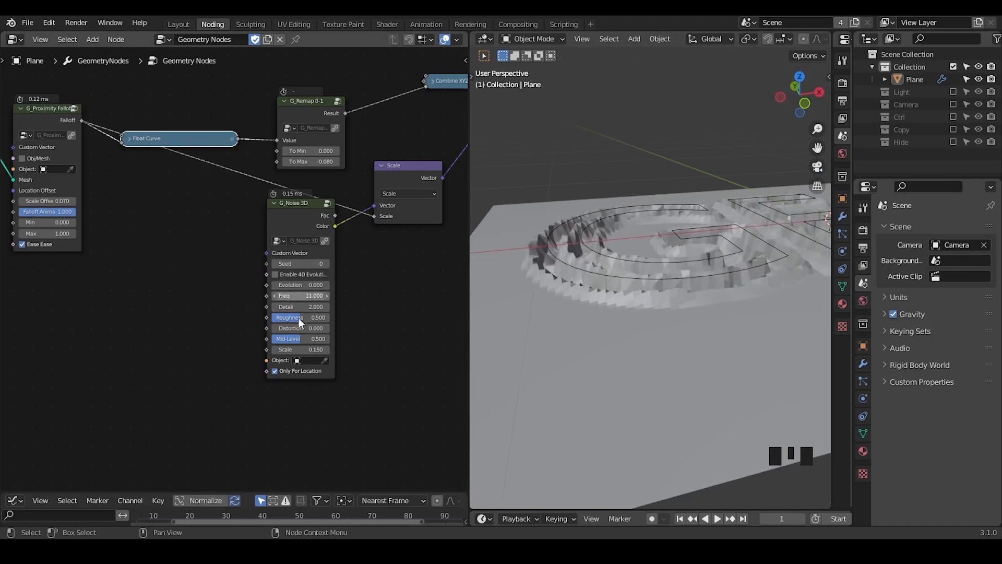
pyautogui.moveTo(300, 349)
pyautogui.mouseDown()
pyautogui.moveTo(313, 349)
pyautogui.moveTo(289, 350)
pyautogui.moveTo(316, 350)
pyautogui.moveTo(299, 349)
pyautogui.mouseUp()
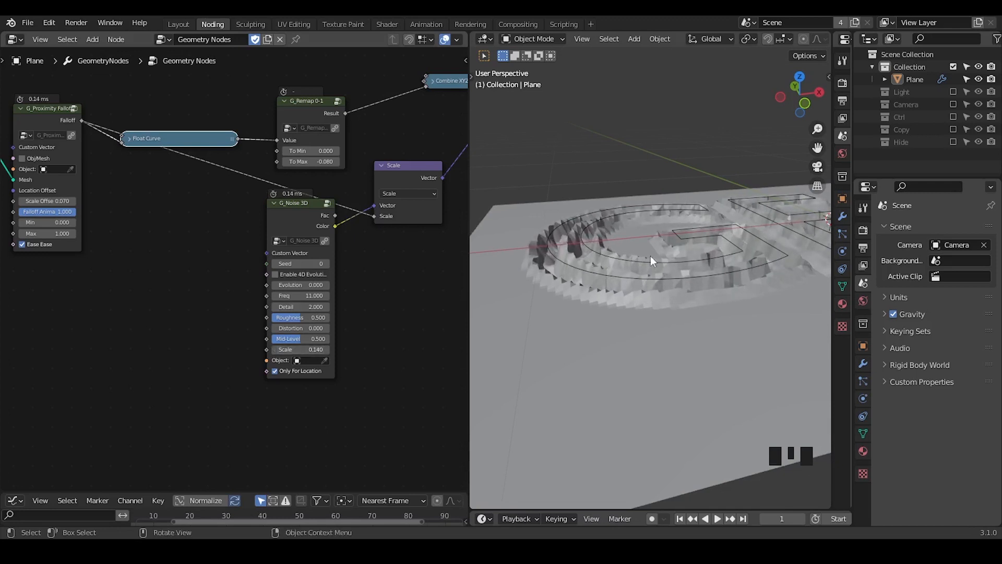
pyautogui.moveTo(651, 256); pyautogui.dragTo(641, 326, button='middle')
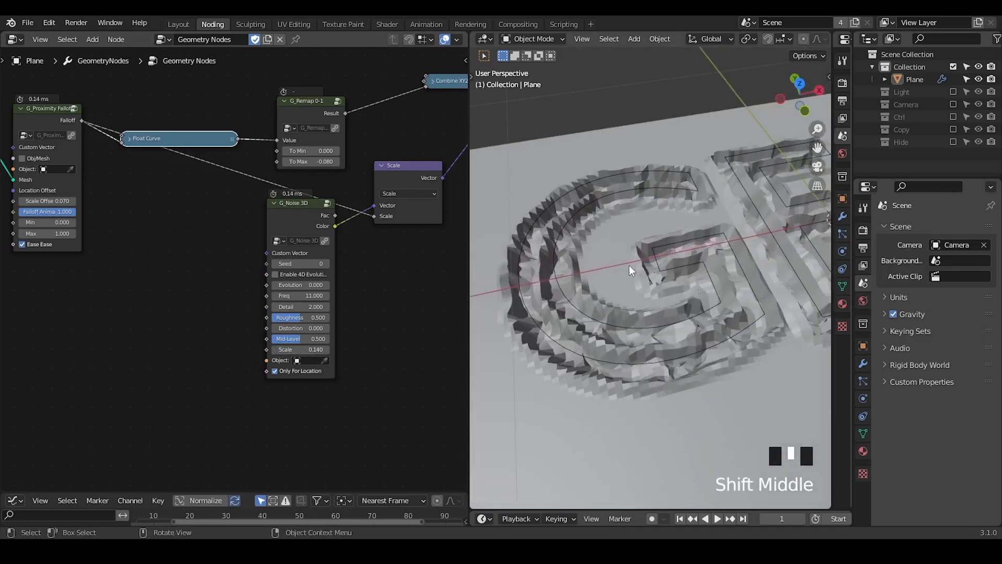
# Expand the collapsed Combine XYZ node so its X and Y fields are shown.
pyautogui.moveTo(457, 133); pyautogui.dragTo(233, 188, button='middle')
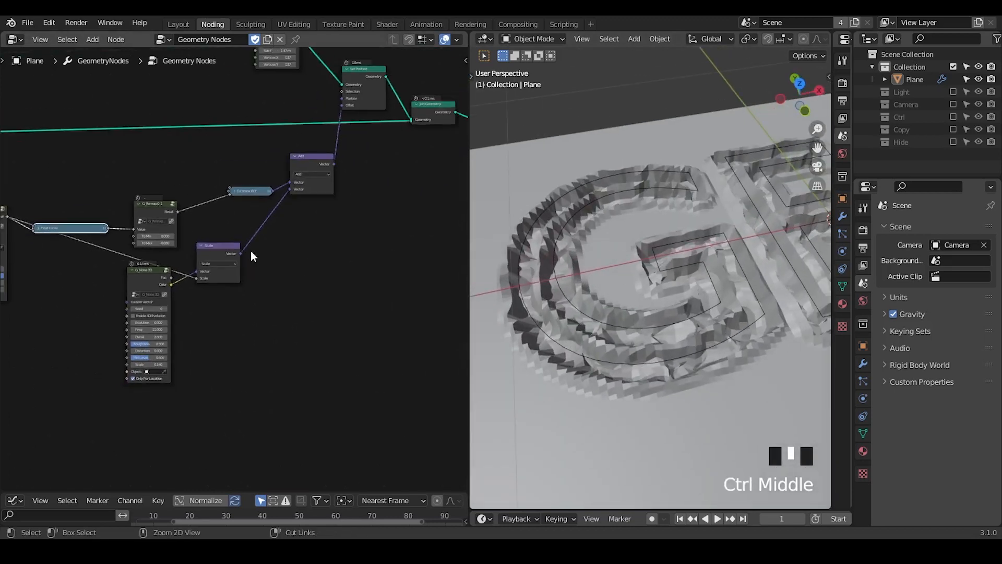
pyautogui.click(233, 189)
pyautogui.click(232, 191)
pyautogui.moveTo(467, 176); pyautogui.dragTo(340, 214, button='middle')
pyautogui.moveTo(648, 283); pyautogui.dragTo(565, 292, button='middle')
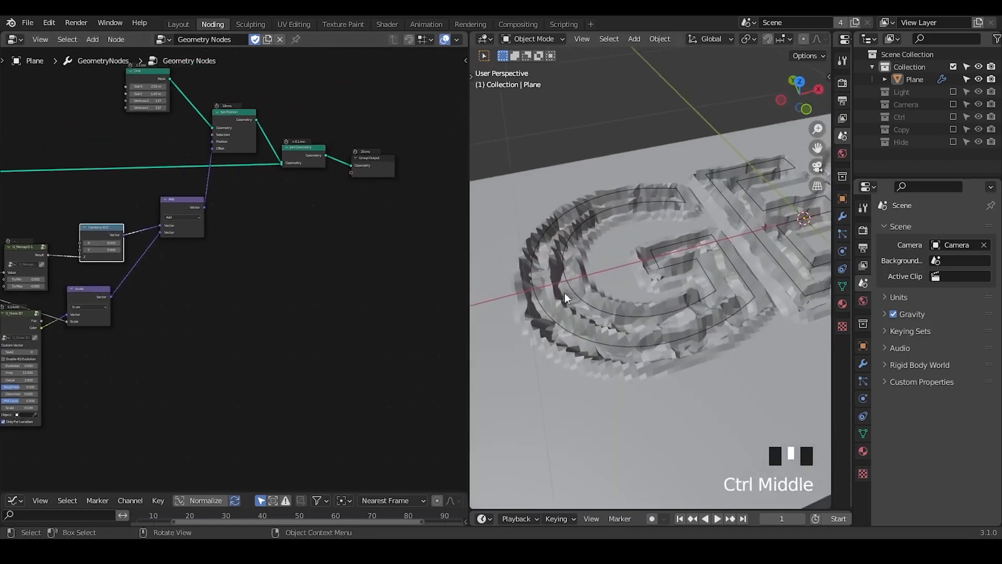
pyautogui.hotkey('ctrl', 'alt', 'shift', 'q')
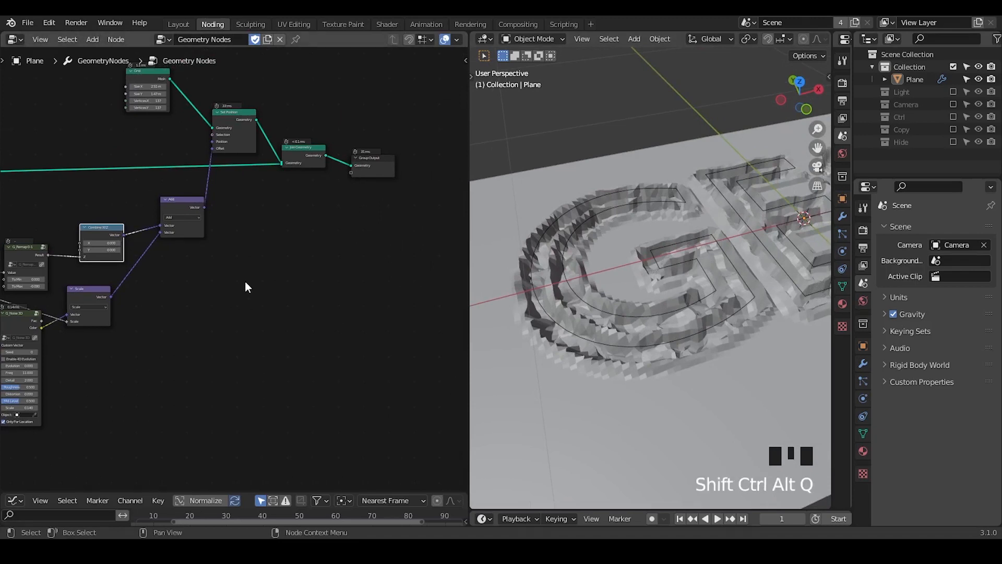
# Add an Index node and a Spline Parameter node below the vector Add node.
pyautogui.moveTo(246, 282); pyautogui.dragTo(325, 246, button='middle')
pyautogui.hotkey('ctrl', 'a')
pyautogui.write('inde')
pyautogui.press('Return')
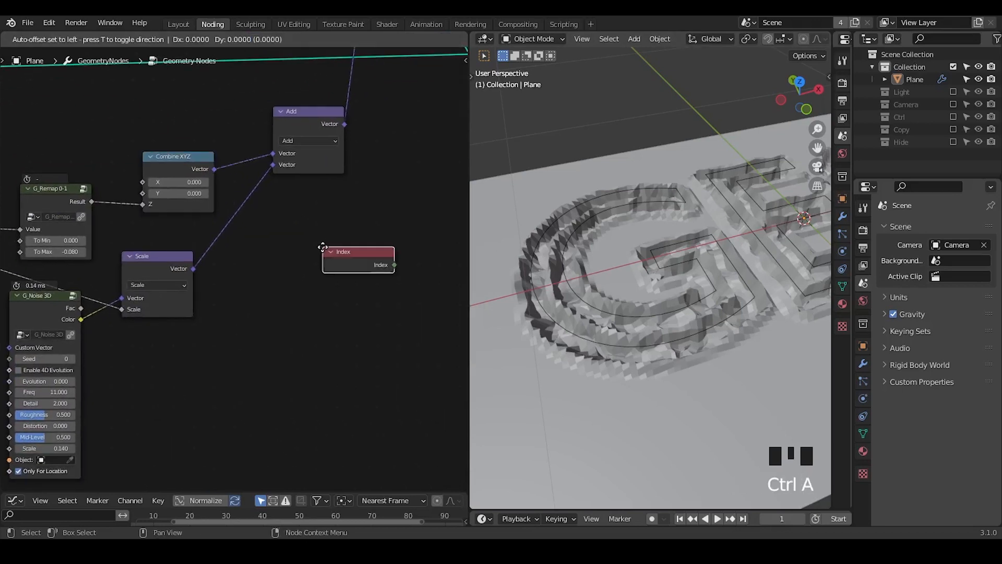
pyautogui.click(302, 246)
pyautogui.hotkey('ctrl', 'a')
pyautogui.write('spline par')
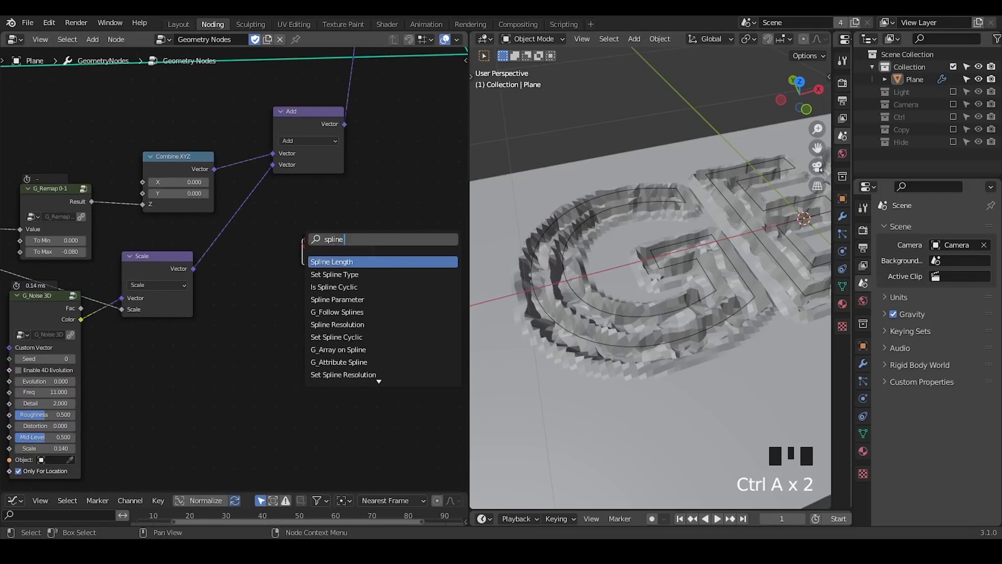
pyautogui.press('Return')
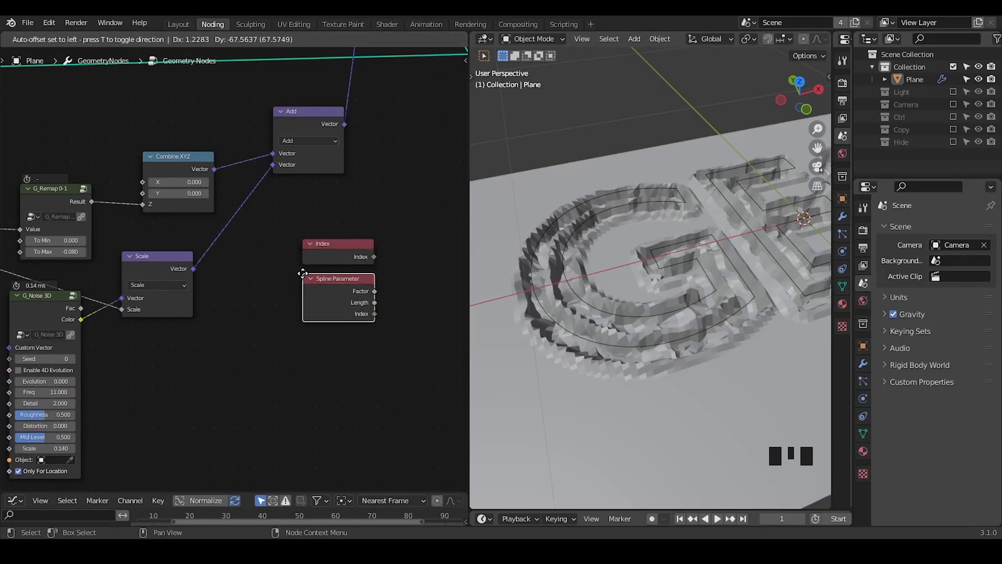
pyautogui.click(303, 279)
# Draw a freehand annotation line across the Spline Parameter node and short annotation marks beside the first engraved letter.
pyautogui.moveTo(291, 299); pyautogui.dragTo(449, 300)
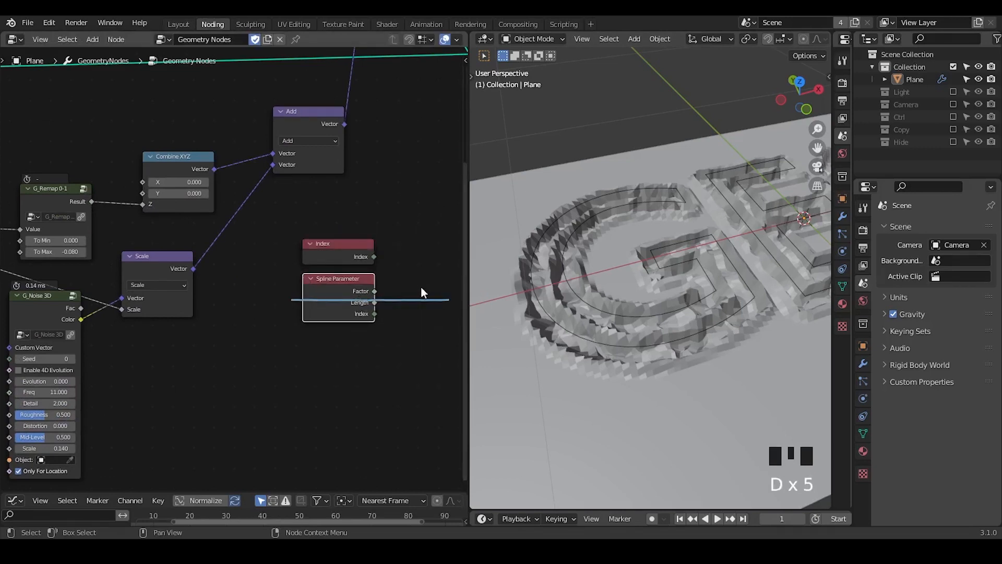
pyautogui.moveTo(424, 268); pyautogui.dragTo(412, 264, button='middle')
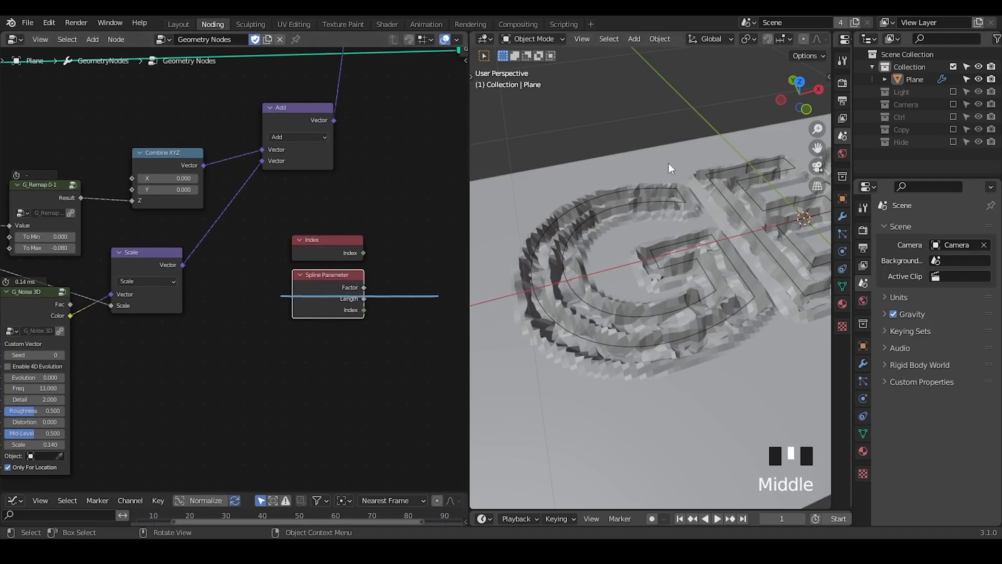
pyautogui.moveTo(670, 153)
pyautogui.mouseDown()
pyautogui.moveTo(688, 161)
pyautogui.moveTo(709, 211)
pyautogui.mouseUp()
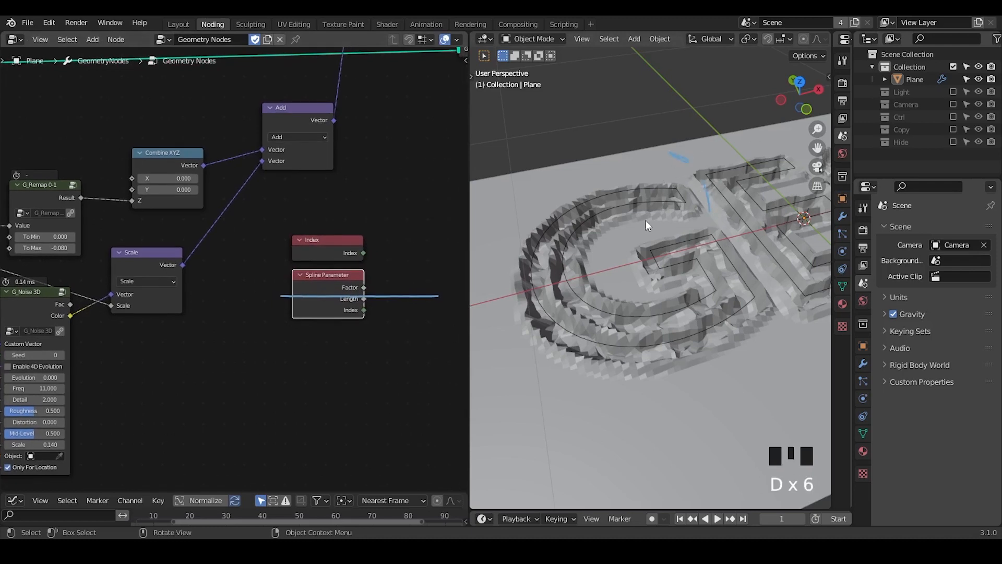
pyautogui.click(312, 255)
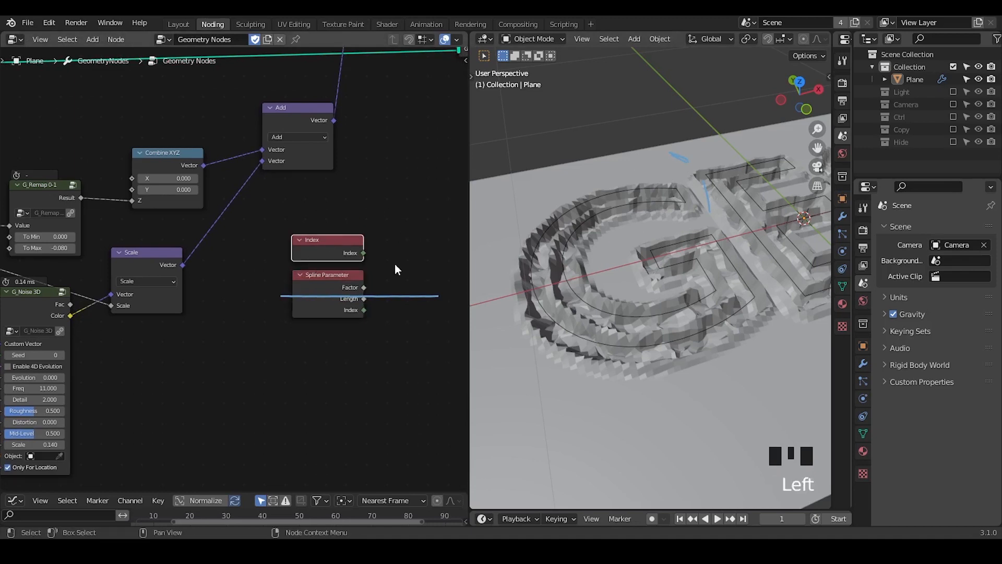
# Move the Grid node down, closer to the Set Position node.
pyautogui.moveTo(240, 219); pyautogui.dragTo(211, 218, button='middle')
pyautogui.moveTo(370, 246); pyautogui.dragTo(366, 331, button='middle')
pyautogui.moveTo(354, 235); pyautogui.dragTo(356, 284, button='middle')
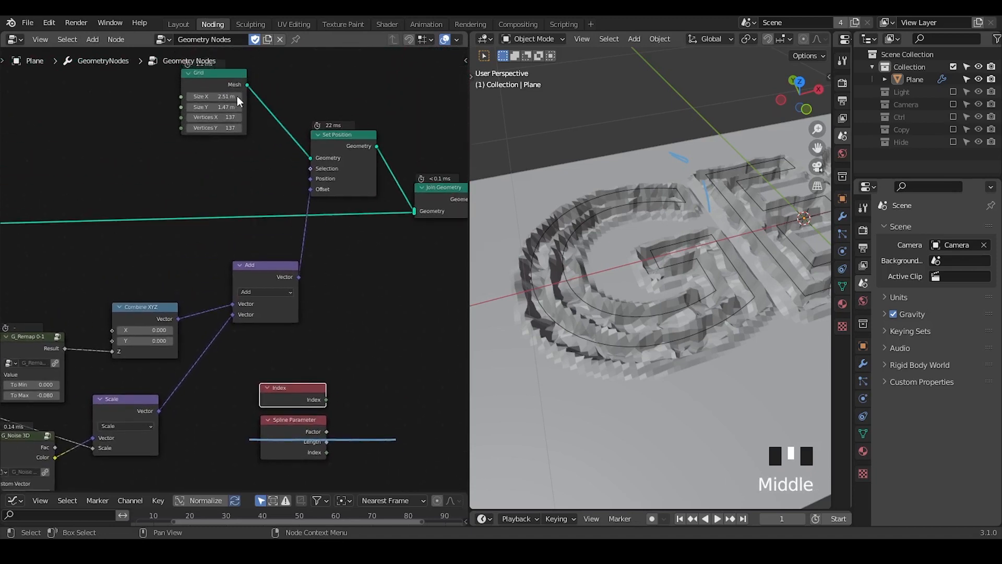
pyautogui.moveTo(237, 96); pyautogui.dragTo(234, 150)
pyautogui.moveTo(234, 151); pyautogui.dragTo(235, 134, button='middle')
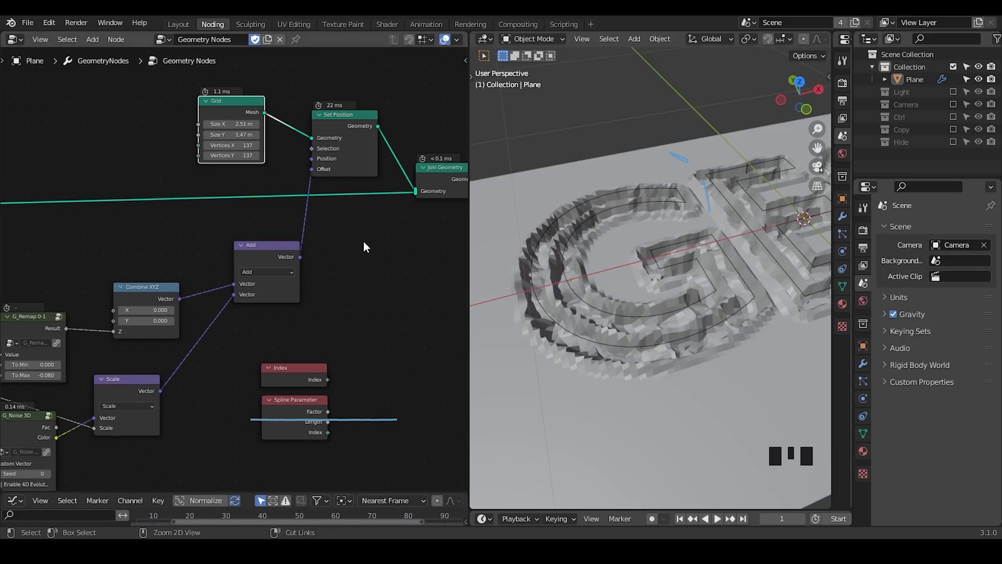
# Add a Transfer Attribute node in the free space below Set Position.
pyautogui.hotkey('ctrl', 'a')
pyautogui.write('transfer')
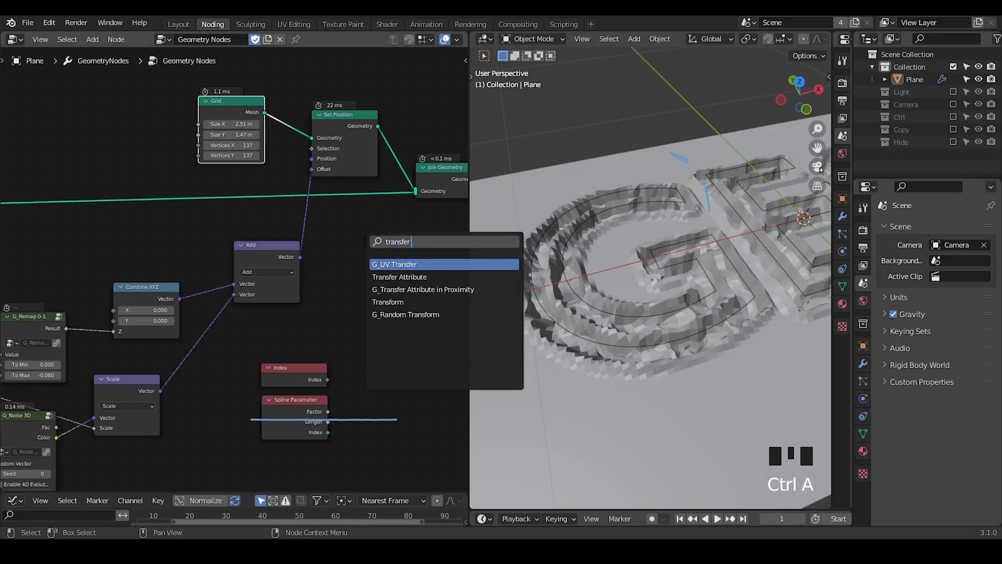
pyautogui.write(' att')
pyautogui.press('Return')
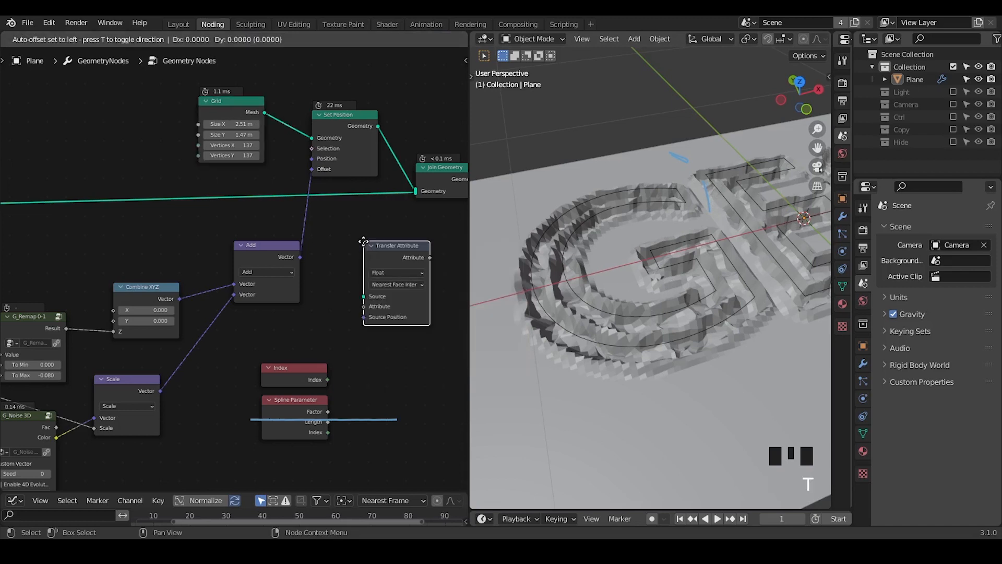
pyautogui.click(361, 232)
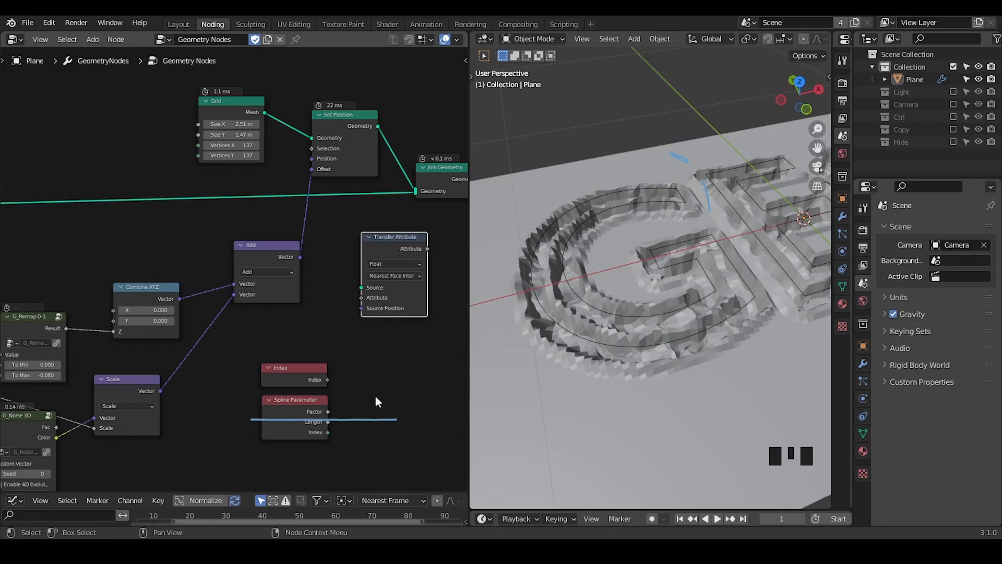
# Move the Index, Spline Parameter and Transfer Attribute nodes over to the Curve to Mesh and G_Proximity Falloff nodes.
pyautogui.moveTo(376, 399); pyautogui.dragTo(180, 431, button='right')
pyautogui.keyDown('ctrl'); pyautogui.moveTo(353, 326); pyautogui.dragTo(425, 333, button='middle'); pyautogui.keyUp('ctrl')
pyautogui.moveTo(434, 221); pyautogui.dragTo(349, 304)
pyautogui.press('g')
pyautogui.click(123, 259)
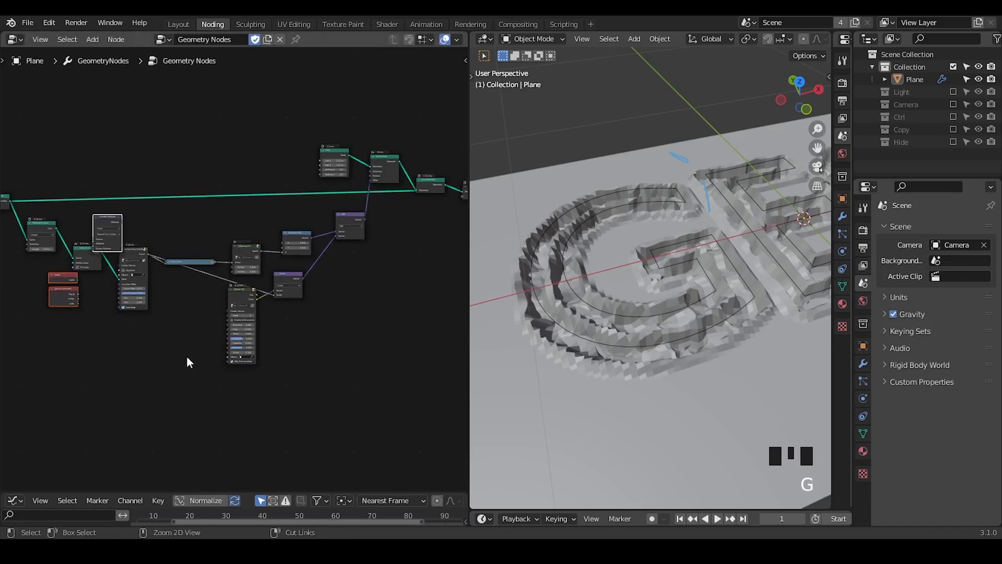
# Insert a Math node set to Multiply on the link between Float Curve and G_Remap 0-1.
pyautogui.keyDown('ctrl'); pyautogui.moveTo(190, 358); pyautogui.dragTo(157, 292, button='middle'); pyautogui.keyUp('ctrl')
pyautogui.moveTo(138, 216); pyautogui.dragTo(294, 197, button='middle')
pyautogui.hotkey('ctrl', 'a')
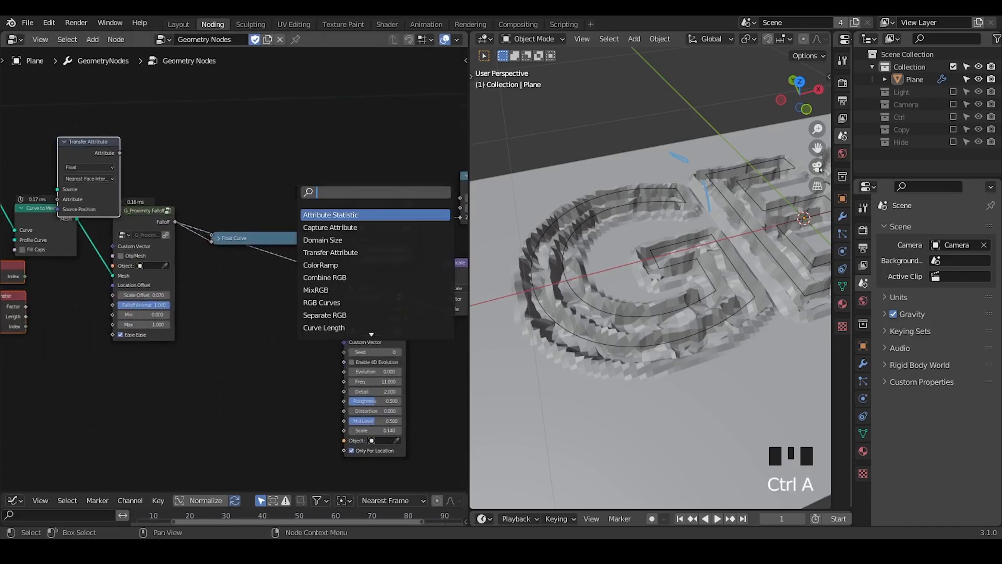
pyautogui.click(320, 215)
pyautogui.click(302, 198)
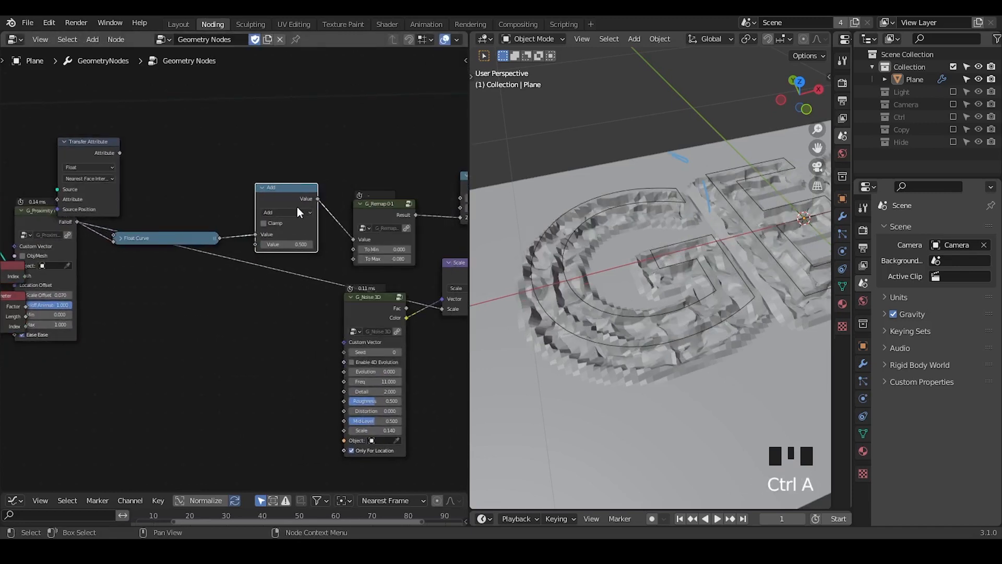
pyautogui.click(296, 212)
pyautogui.click(295, 258)
pyautogui.moveTo(265, 268); pyautogui.dragTo(269, 241, button='middle')
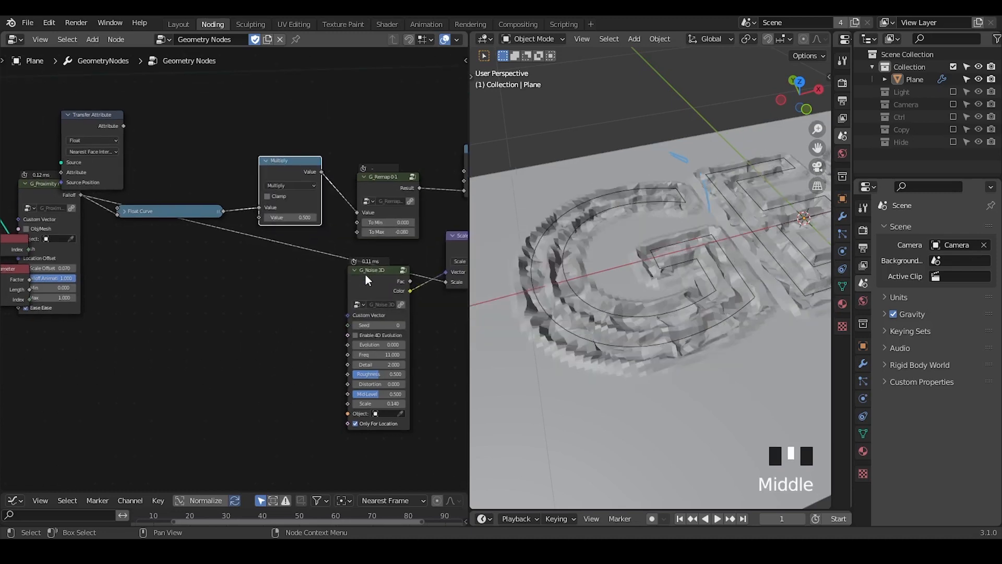
# Duplicate the Multiply node onto the link from the G_Proximity Falloff output to the Scale node, moving G_Noise 3D down for room.
pyautogui.moveTo(365, 273); pyautogui.dragTo(354, 293)
pyautogui.click(279, 163)
pyautogui.hotkey('shift', 'd')
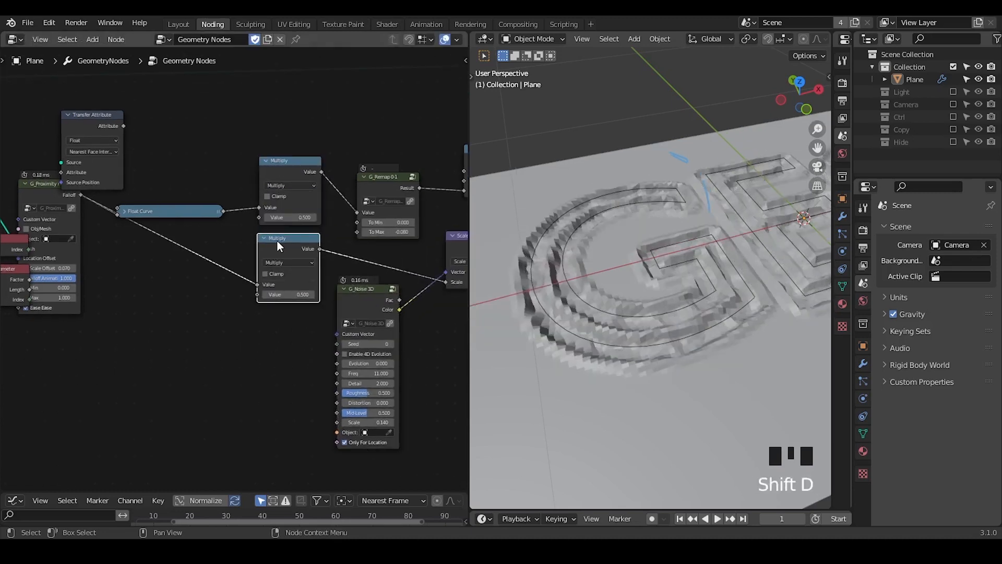
pyautogui.click(272, 267)
pyautogui.moveTo(299, 248); pyautogui.dragTo(310, 247, button='middle')
# Tidy the layout by shifting Float Curve up, Index and Spline Parameter beneath Curve to Mesh, and G_Proximity Falloff below Transfer Attribute.
pyautogui.moveTo(262, 232); pyautogui.dragTo(267, 211)
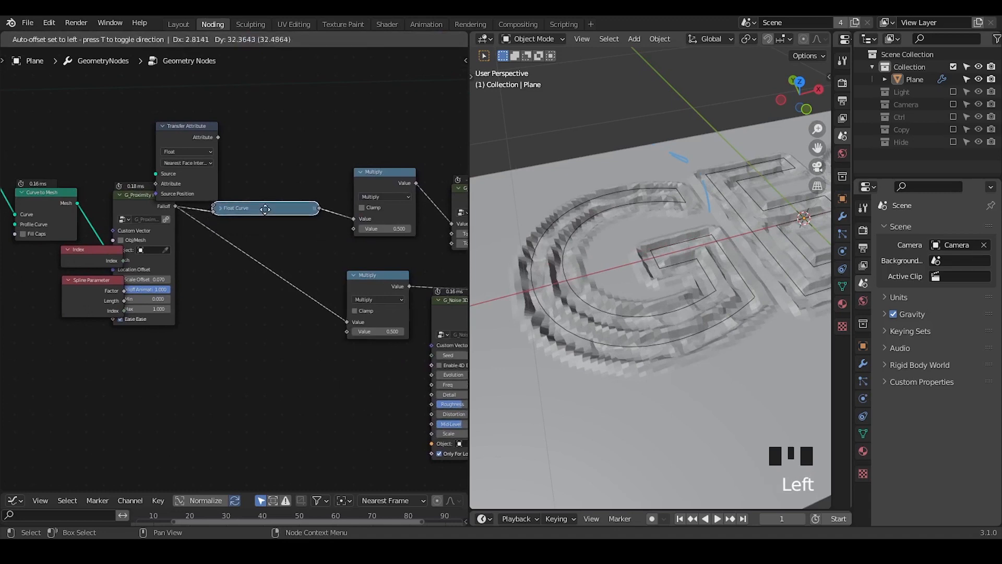
pyautogui.click(92, 263)
pyautogui.keyDown('shift'); pyautogui.click(82, 294); pyautogui.keyUp('shift')
pyautogui.press('g')
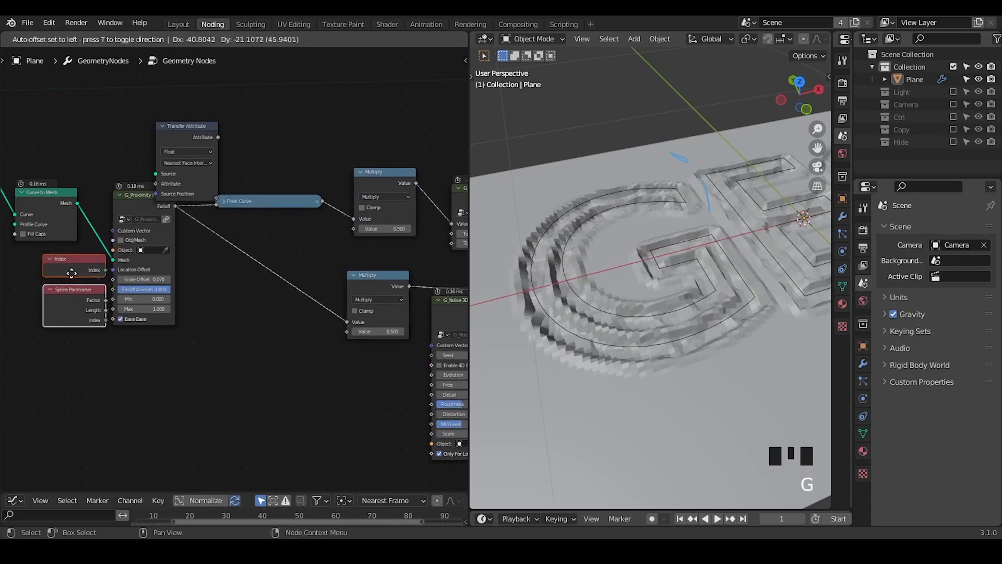
pyautogui.click(34, 277)
pyautogui.moveTo(194, 260); pyautogui.dragTo(221, 254, button='middle')
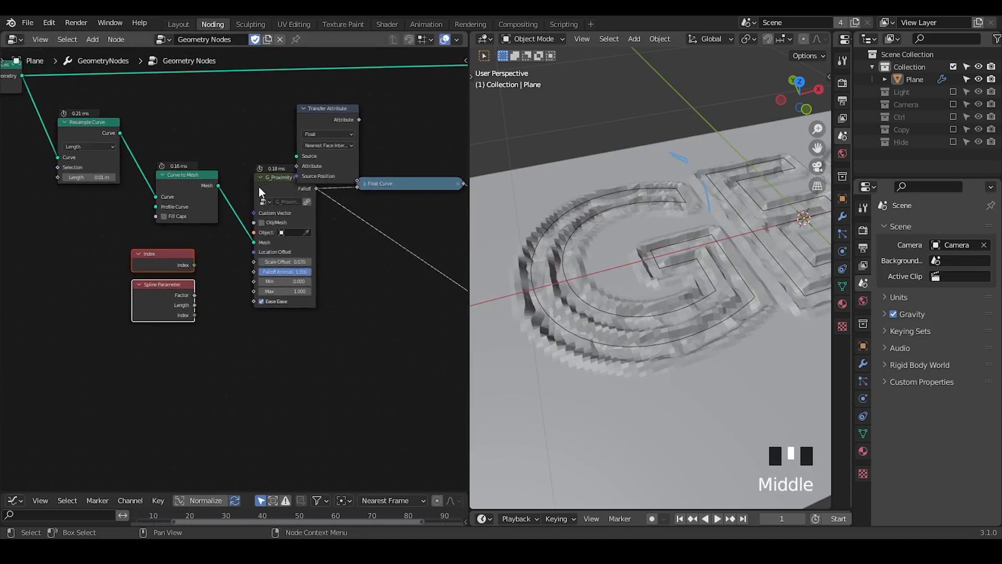
pyautogui.moveTo(259, 187); pyautogui.dragTo(275, 208)
pyautogui.click(230, 227)
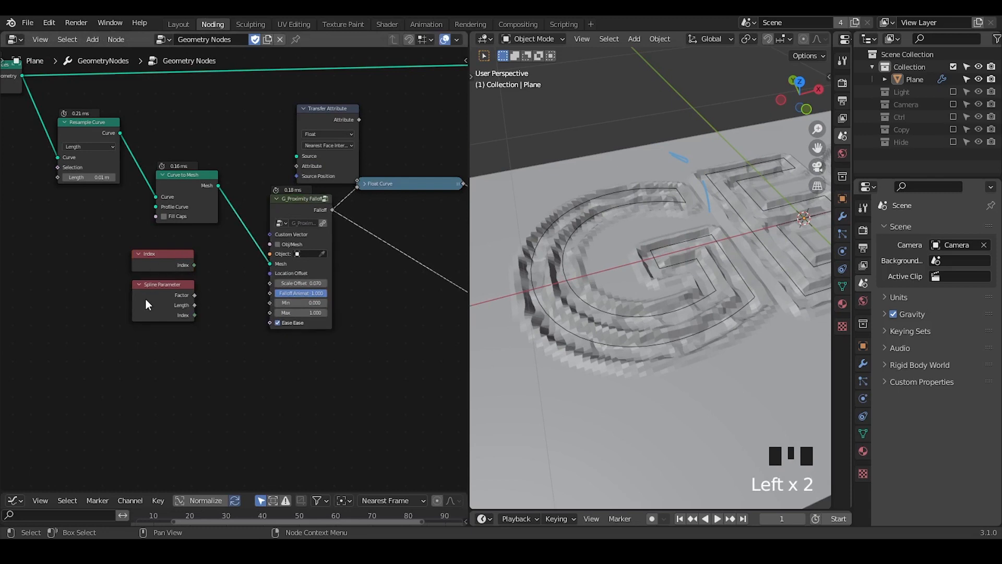
pyautogui.keyDown('ctrl'); pyautogui.moveTo(206, 321); pyautogui.dragTo(257, 320, button='middle'); pyautogui.keyUp('ctrl')
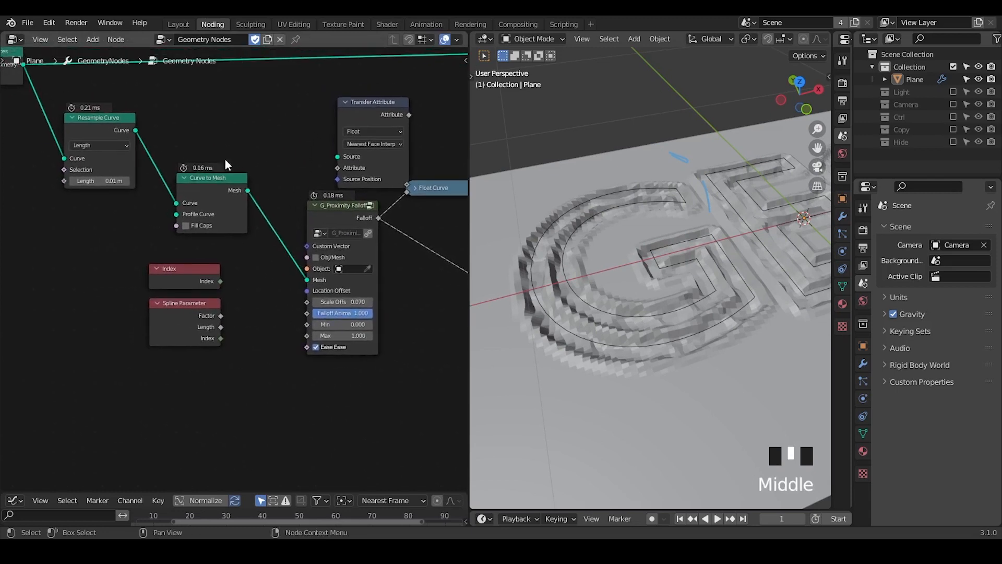
# Move the Index and Spline Parameter nodes below Resample Curve and place Transfer Attribute above G_Proximity Falloff.
pyautogui.moveTo(233, 257); pyautogui.dragTo(155, 329)
pyautogui.press('g')
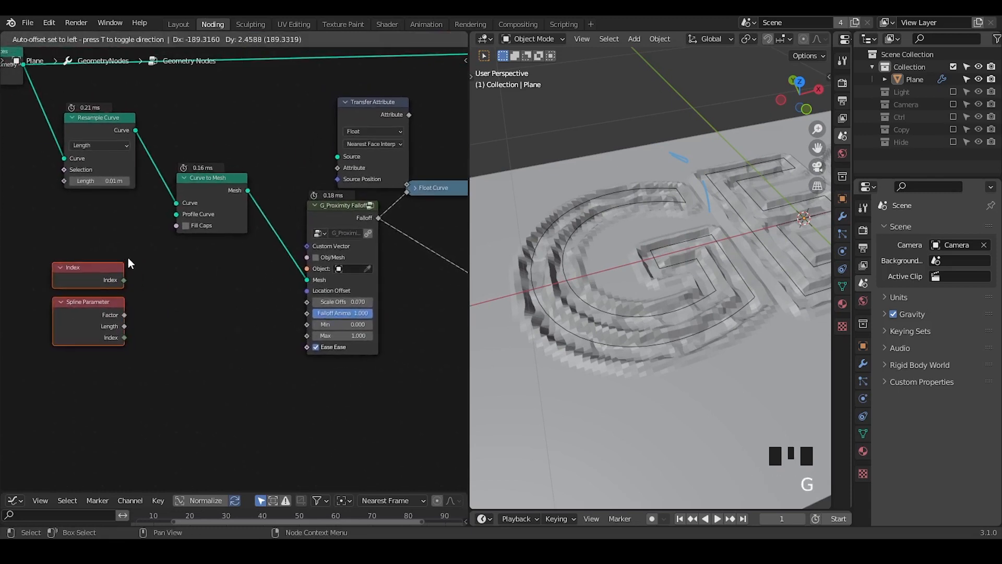
pyautogui.click(124, 260)
pyautogui.moveTo(359, 120); pyautogui.dragTo(300, 105)
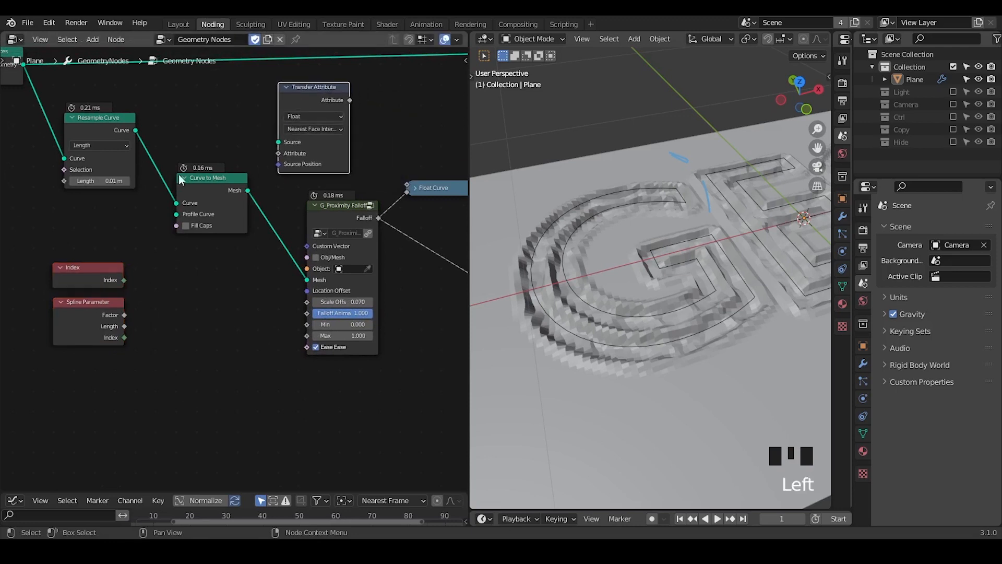
# Feed Resample Curve's output and the Spline Parameter Factor into Transfer Attribute, and link its output to both Multiply nodes.
pyautogui.moveTo(136, 130); pyautogui.dragTo(278, 142)
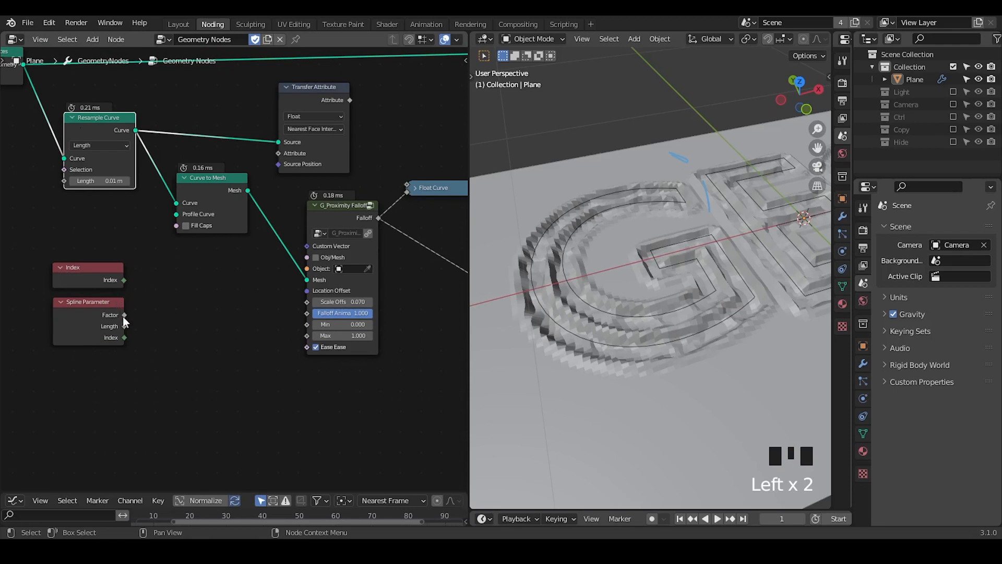
pyautogui.moveTo(123, 317); pyautogui.dragTo(277, 152)
pyautogui.moveTo(357, 204); pyautogui.dragTo(264, 204, button='middle')
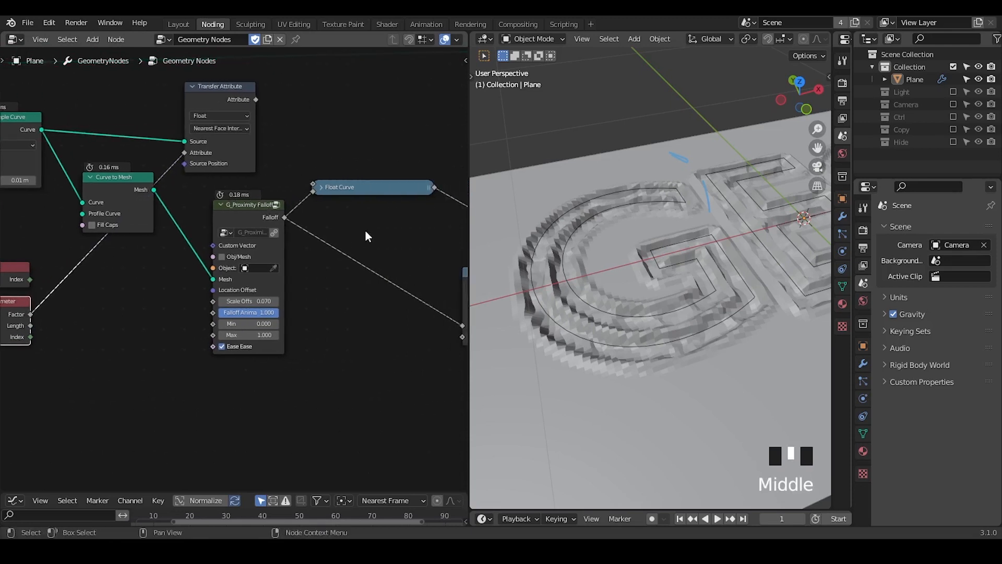
pyautogui.moveTo(367, 237); pyautogui.dragTo(236, 213, button='middle')
pyautogui.keyDown('alt'); pyautogui.moveTo(111, 86); pyautogui.dragTo(383, 281, button='right'); pyautogui.keyUp('alt')
pyautogui.moveTo(163, 226); pyautogui.dragTo(374, 262, button='middle')
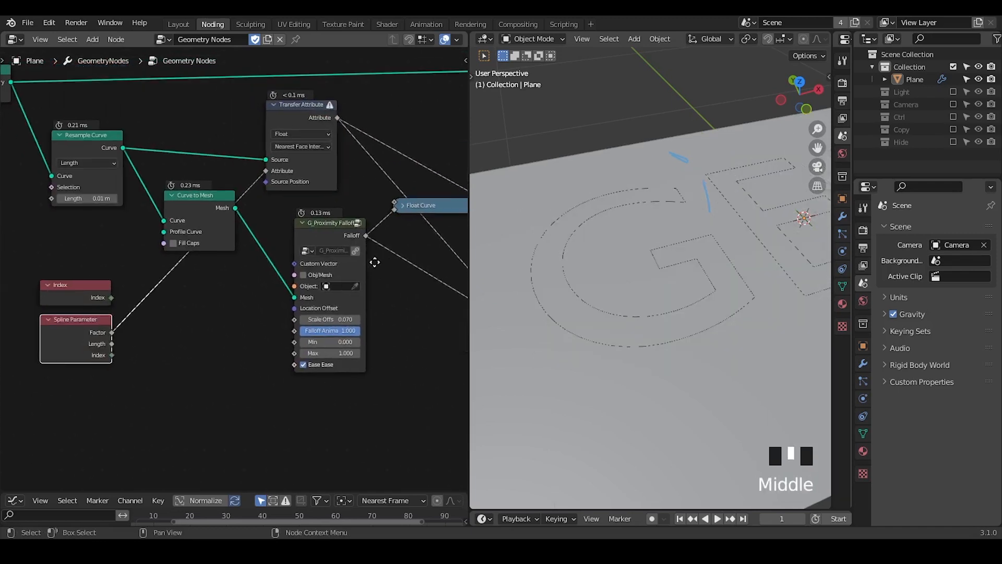
# Use the Curve to Mesh output as the Transfer Attribute source and set its mapping to Nearest.
pyautogui.moveTo(331, 105)
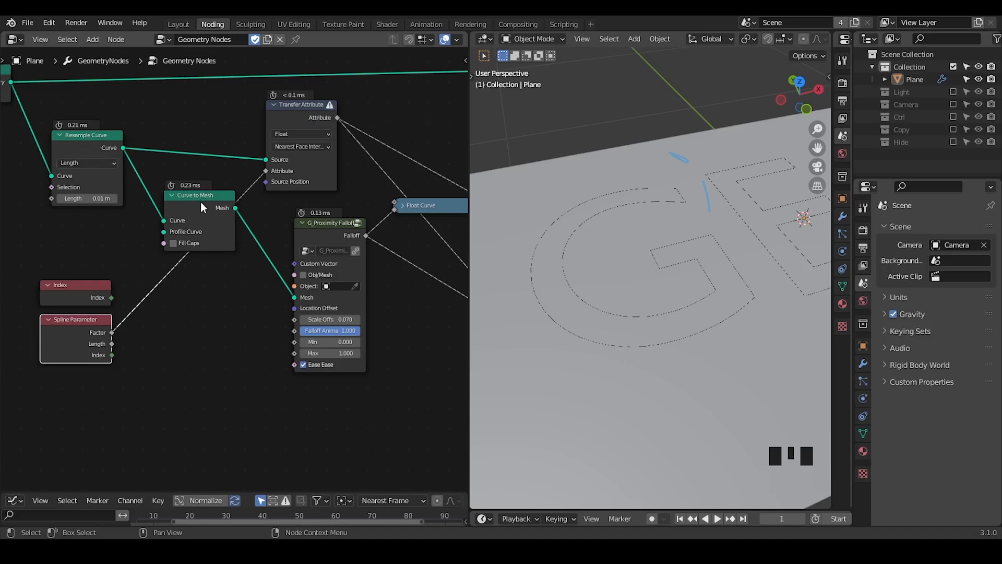
pyautogui.moveTo(201, 207); pyautogui.dragTo(263, 167)
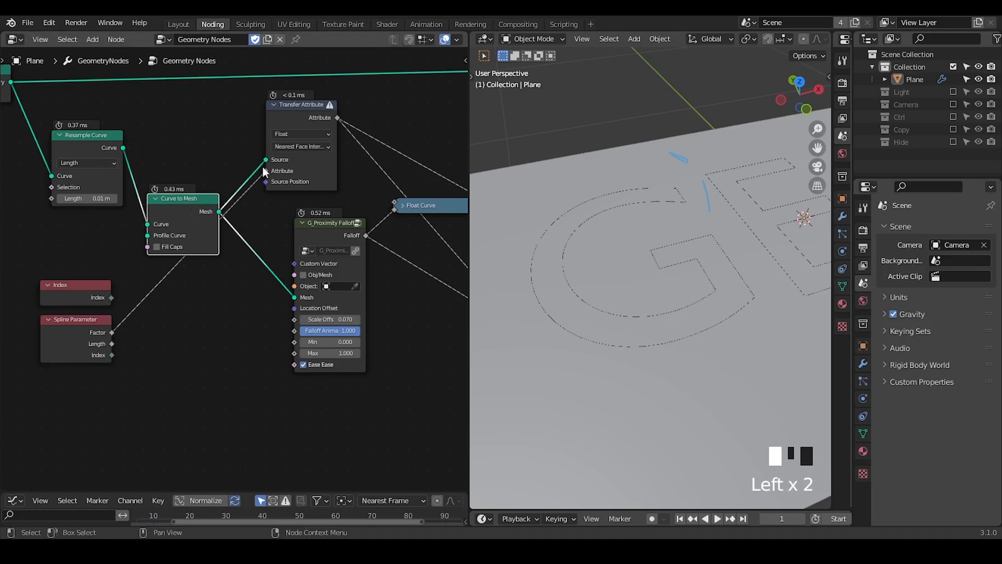
pyautogui.moveTo(264, 167); pyautogui.dragTo(299, 150, button='middle')
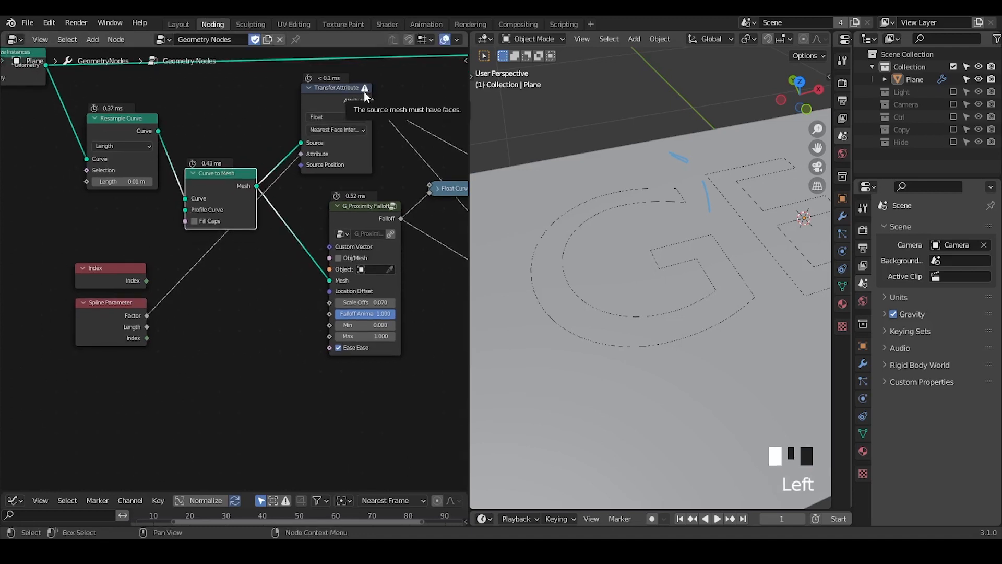
pyautogui.click(345, 130)
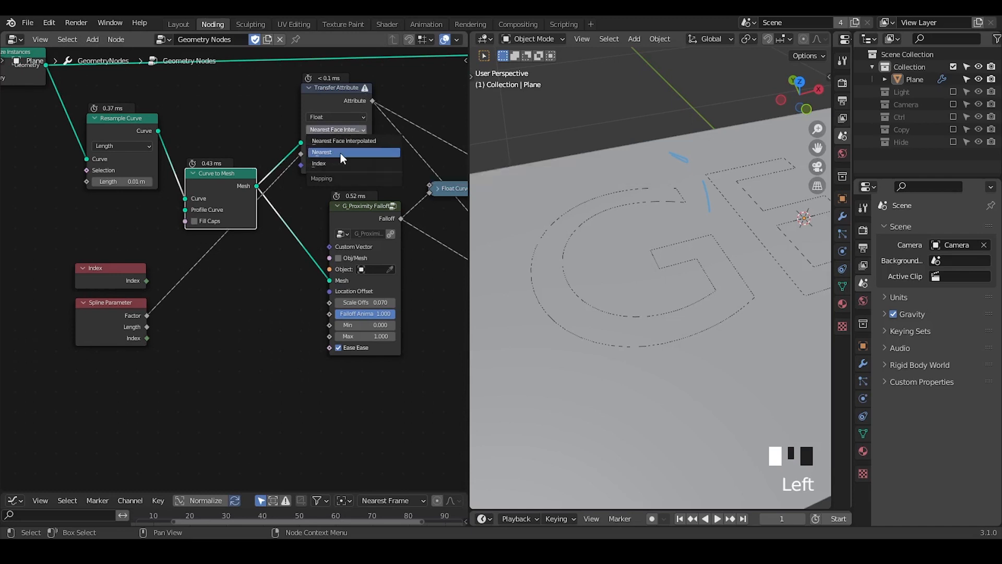
pyautogui.click(340, 153)
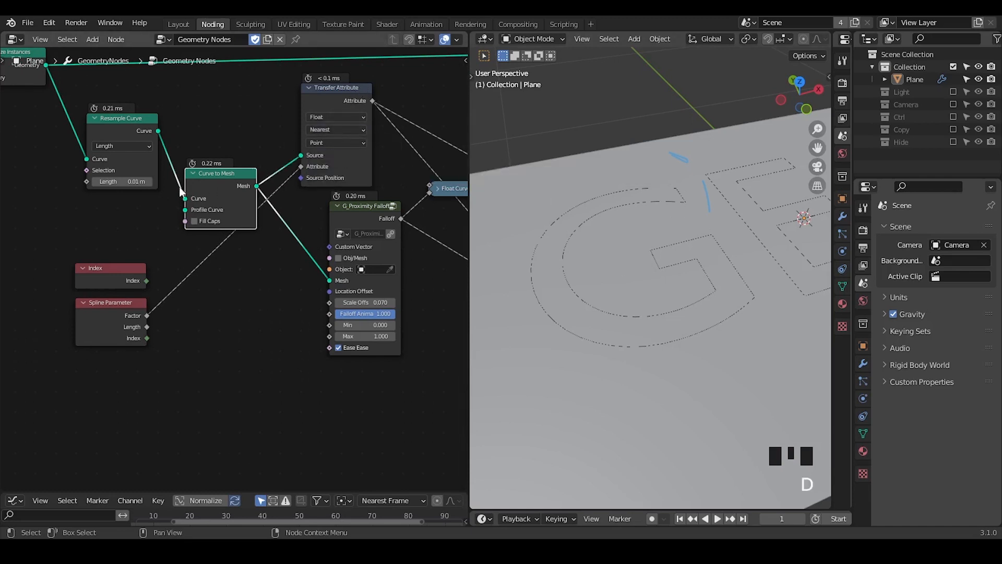
# Draw annotation lines across the Curve to Mesh and Spline Parameter nodes.
pyautogui.moveTo(166, 185); pyautogui.dragTo(345, 184)
pyautogui.press('d')
pyautogui.moveTo(64, 310); pyautogui.dragTo(195, 304)
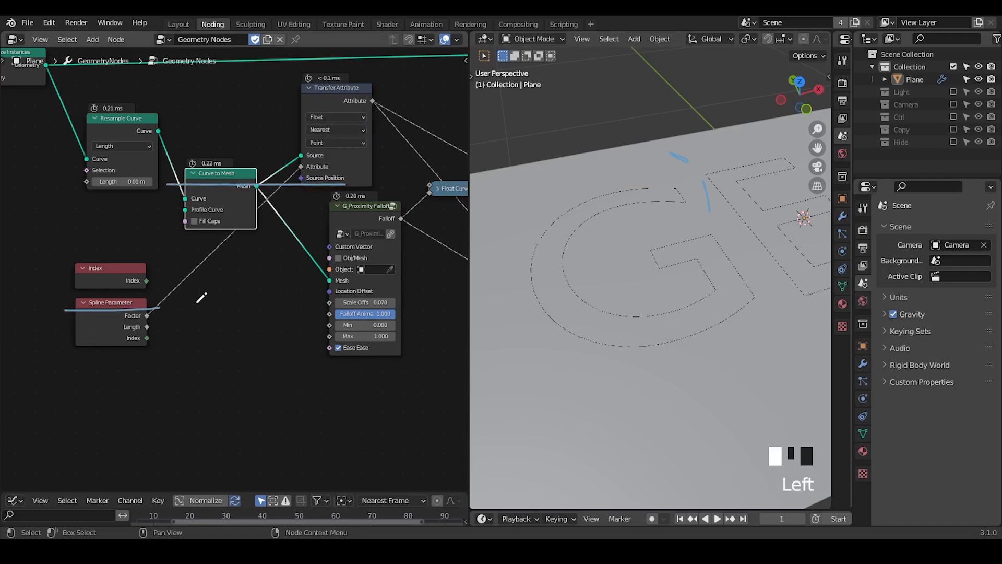
# Insert a Capture Attribute node between Resample Curve and Curve to Mesh, and erase the annotation lines in the node editor.
pyautogui.hotkey('ctrl', 'a')
pyautogui.write('capt')
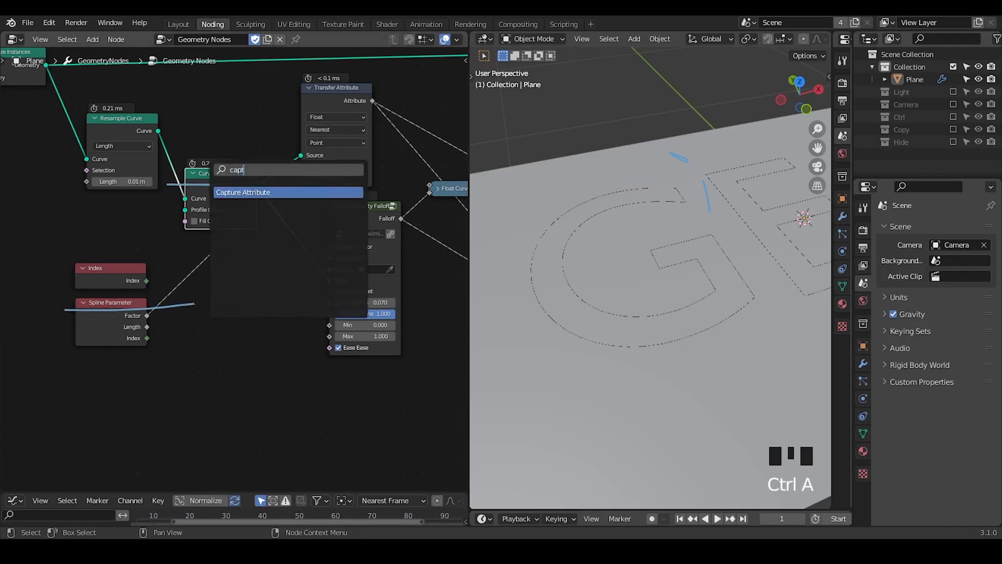
pyautogui.press('Return')
pyautogui.click(162, 143)
pyautogui.moveTo(195, 210); pyautogui.dragTo(223, 186, button='middle')
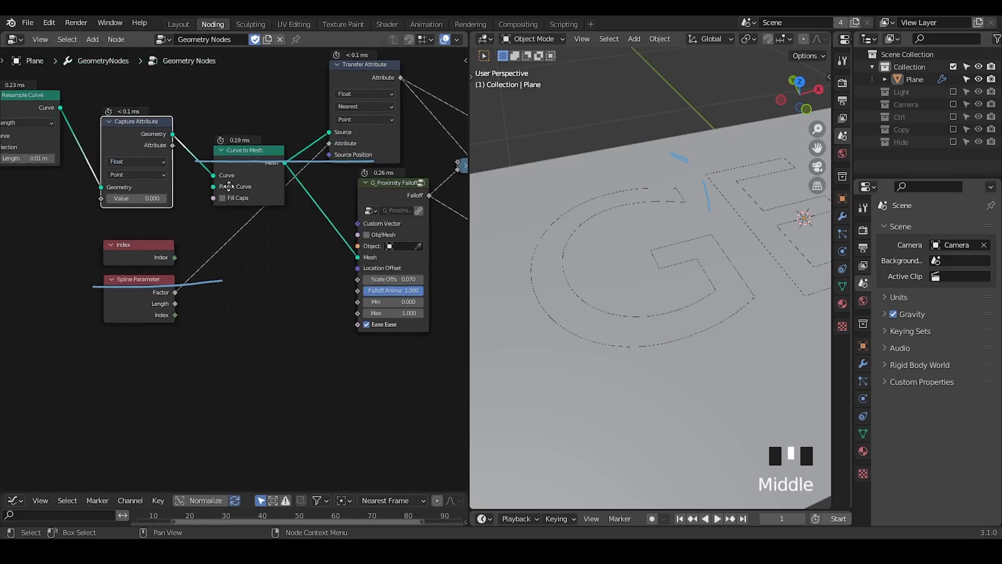
pyautogui.press('d')
pyautogui.moveTo(384, 155); pyautogui.dragTo(32, 321, button='right')
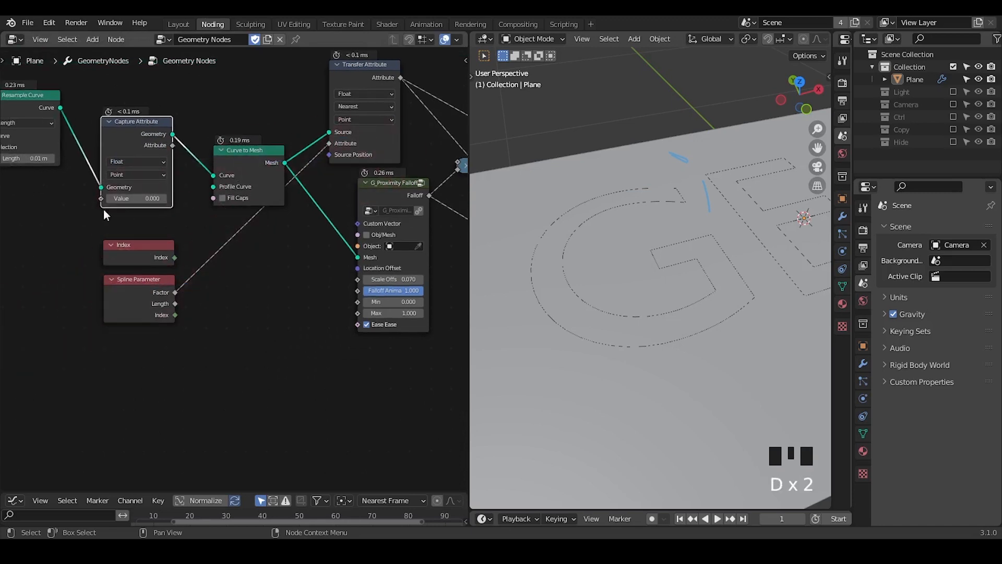
# Capture the Spline Parameter Factor as the Capture Attribute value and feed the captured attribute into Transfer Attribute.
pyautogui.moveTo(170, 291); pyautogui.dragTo(176, 246)
pyautogui.moveTo(103, 202); pyautogui.dragTo(101, 198)
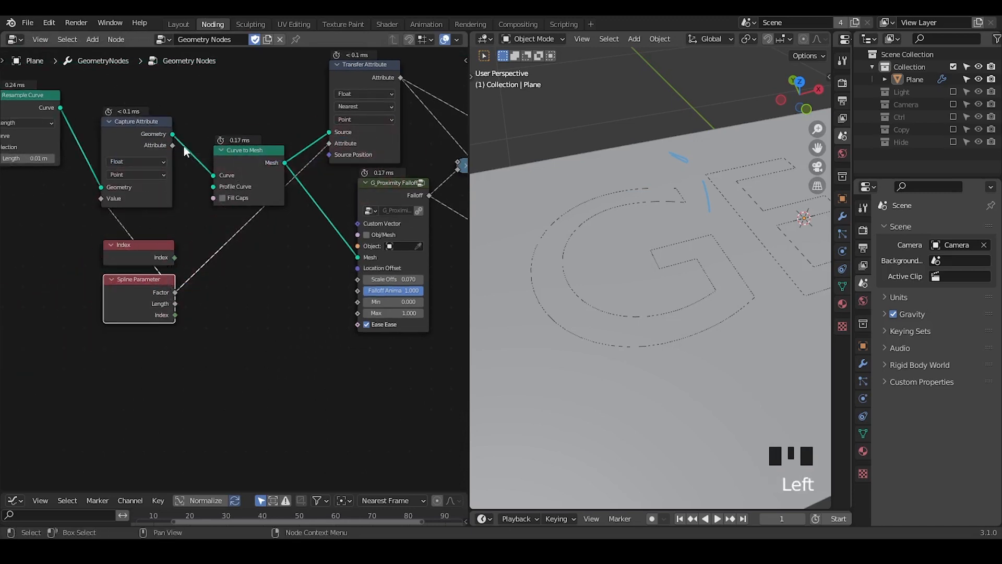
pyautogui.moveTo(172, 145); pyautogui.dragTo(329, 144)
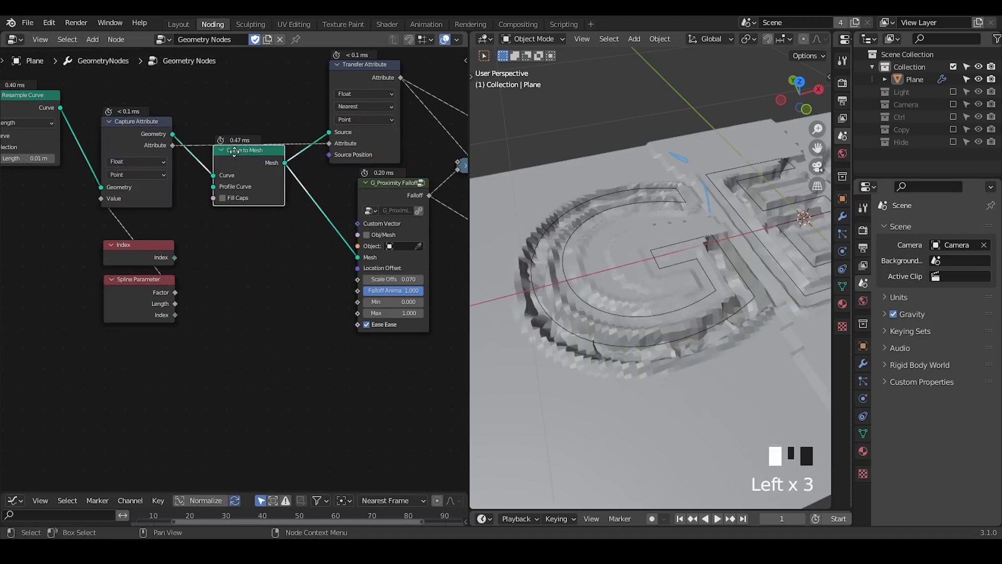
# Move Curve to Mesh up beside Capture Attribute and place Spline Parameter beneath Resample Curve.
pyautogui.moveTo(246, 169); pyautogui.dragTo(240, 130)
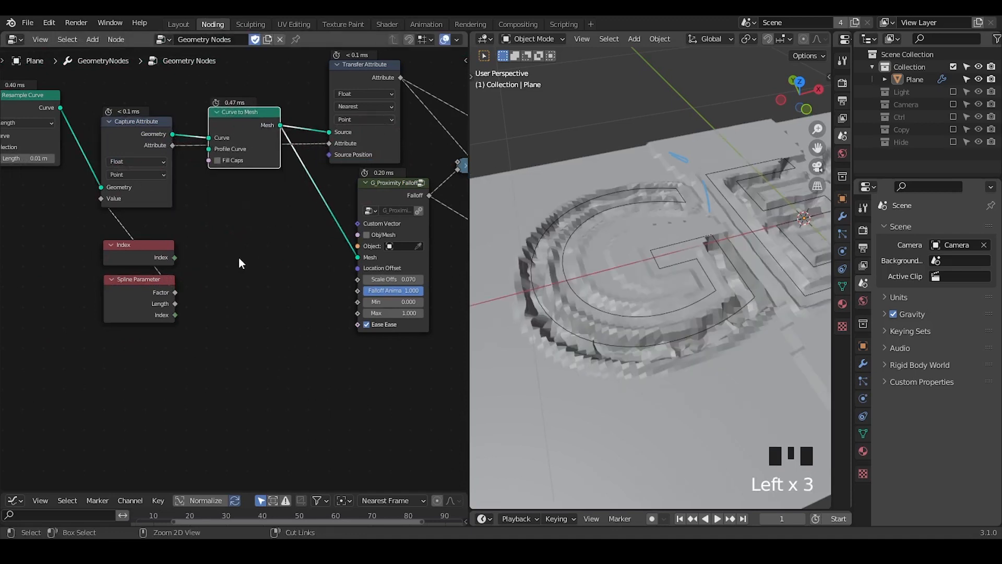
pyautogui.keyDown('ctrl'); pyautogui.moveTo(240, 263); pyautogui.dragTo(230, 286, button='middle'); pyautogui.keyUp('ctrl')
pyautogui.moveTo(146, 281); pyautogui.dragTo(53, 208)
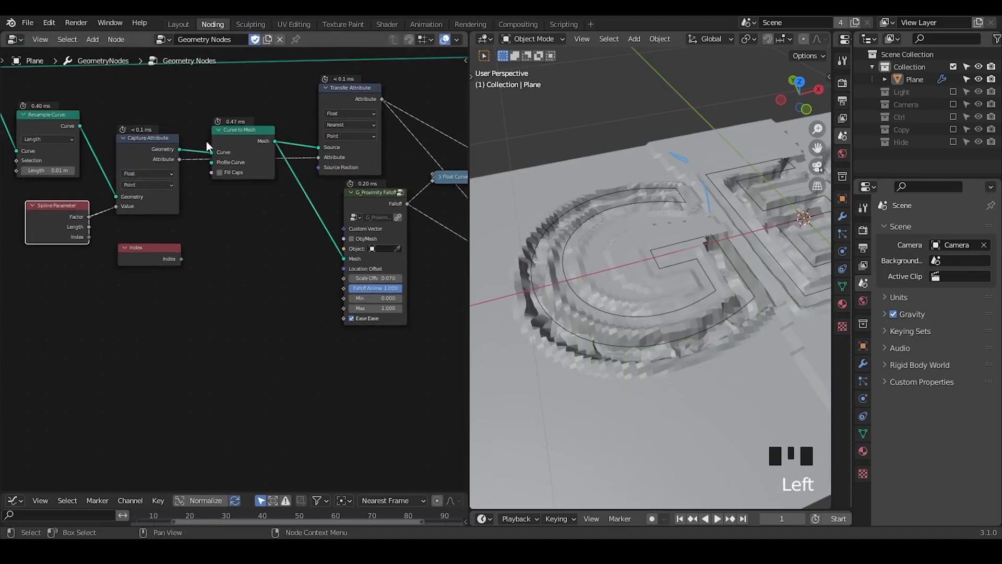
# Annotate the displaced grid area behind the letter E in the viewport with several short strokes and an arrow.
pyautogui.moveTo(653, 301); pyautogui.dragTo(633, 273, button='middle')
pyautogui.moveTo(389, 155); pyautogui.dragTo(355, 185, button='middle')
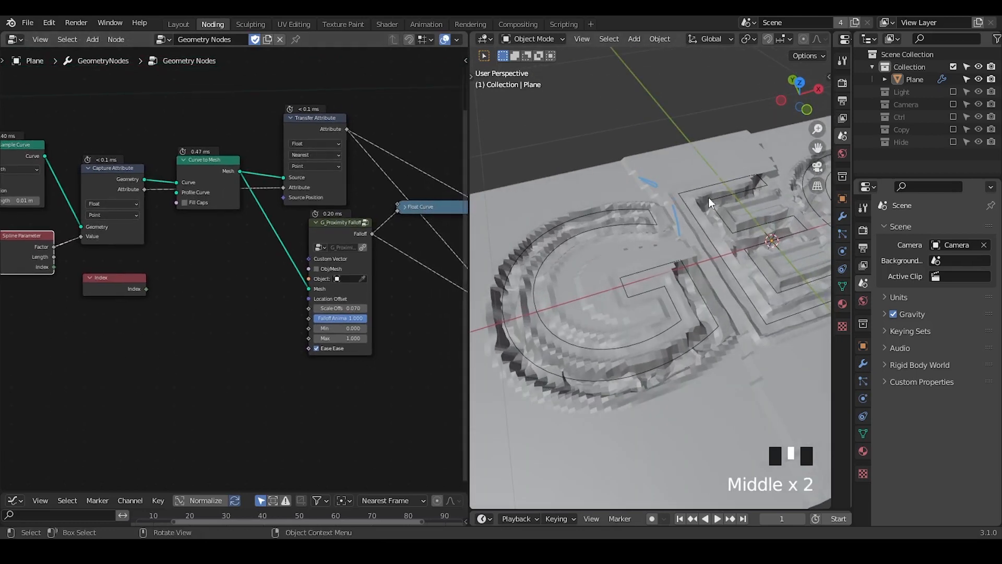
pyautogui.moveTo(709, 198); pyautogui.dragTo(665, 231, button='middle')
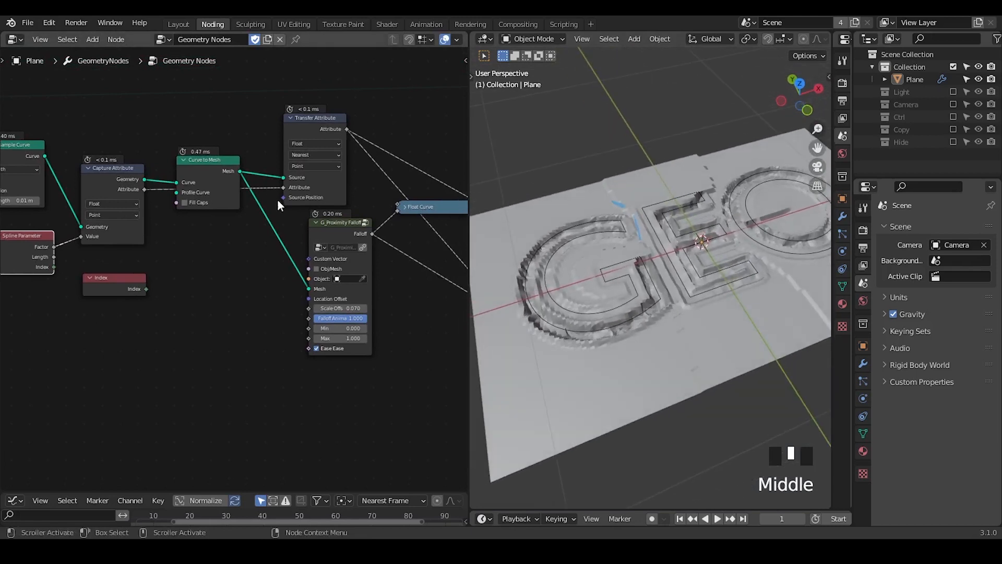
pyautogui.keyDown('ctrl'); pyautogui.moveTo(301, 239); pyautogui.dragTo(308, 224, button='middle'); pyautogui.keyUp('ctrl')
pyautogui.scroll(-2, 663, 230)
pyautogui.moveTo(663, 230); pyautogui.dragTo(642, 195, button='middle')
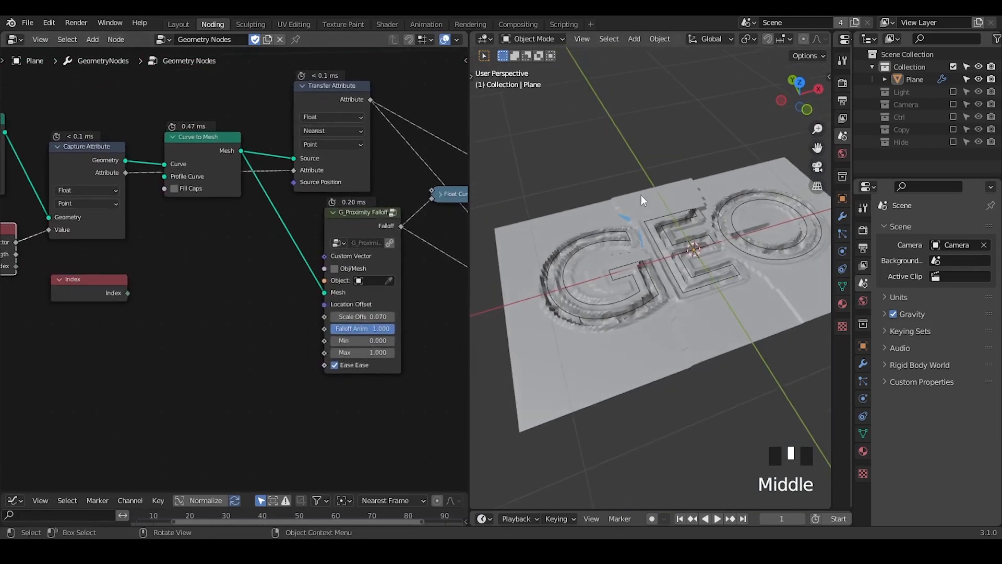
pyautogui.click(621, 214)
pyautogui.moveTo(642, 190); pyautogui.dragTo(631, 219)
pyautogui.moveTo(668, 179); pyautogui.dragTo(651, 210)
pyautogui.moveTo(684, 178)
pyautogui.mouseDown()
pyautogui.moveTo(667, 210)
pyautogui.moveTo(681, 208)
pyautogui.mouseUp()
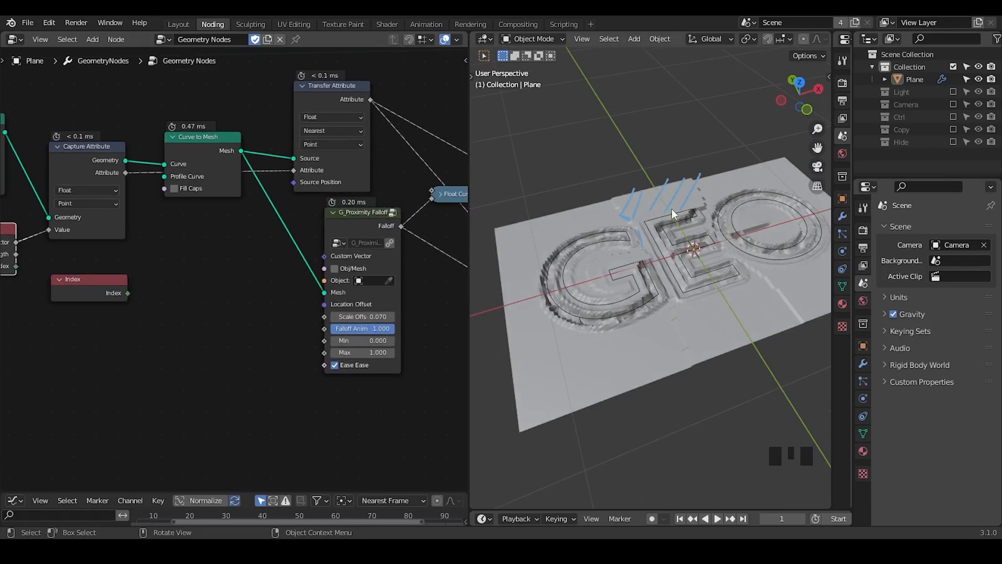
pyautogui.moveTo(706, 207); pyautogui.dragTo(708, 189)
pyautogui.keyDown('ctrl'); pyautogui.moveTo(678, 265); pyautogui.dragTo(676, 244, button='middle'); pyautogui.keyUp('ctrl')
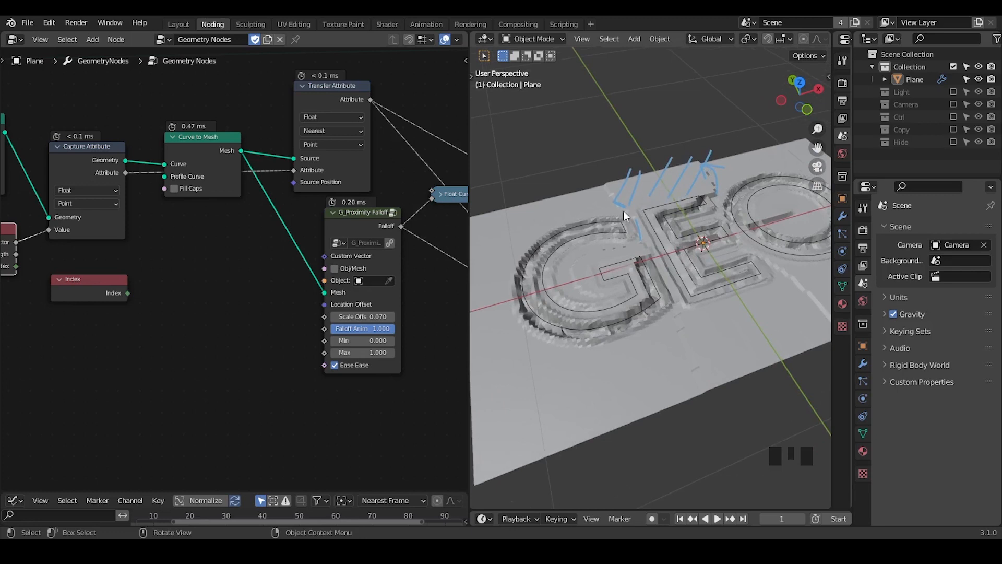
# Shift Transfer Attribute slightly and trace the lower outline of the letter G with an annotation stroke.
pyautogui.moveTo(321, 108); pyautogui.dragTo(310, 100)
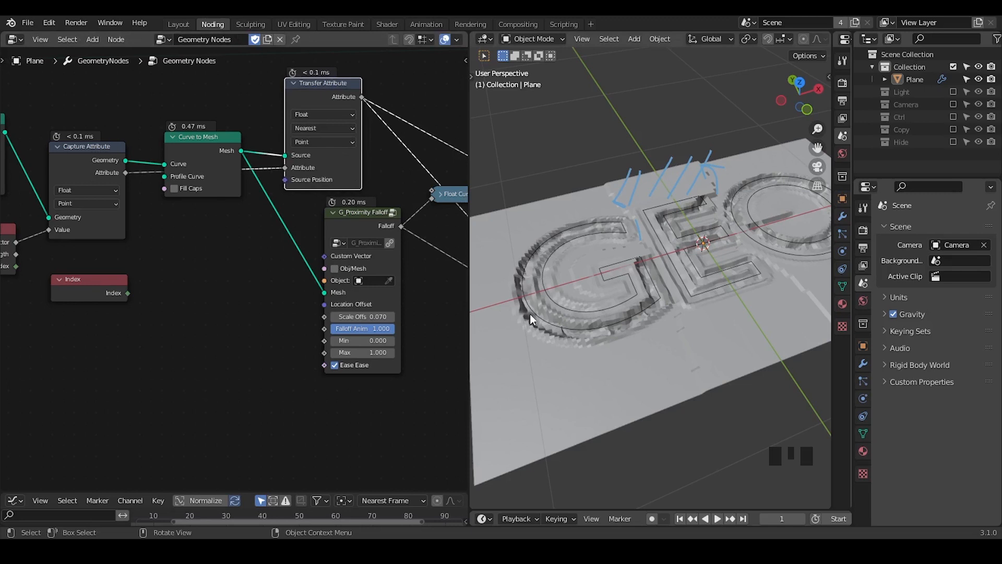
pyautogui.moveTo(519, 281); pyautogui.dragTo(564, 324)
pyautogui.moveTo(662, 276); pyautogui.dragTo(643, 257)
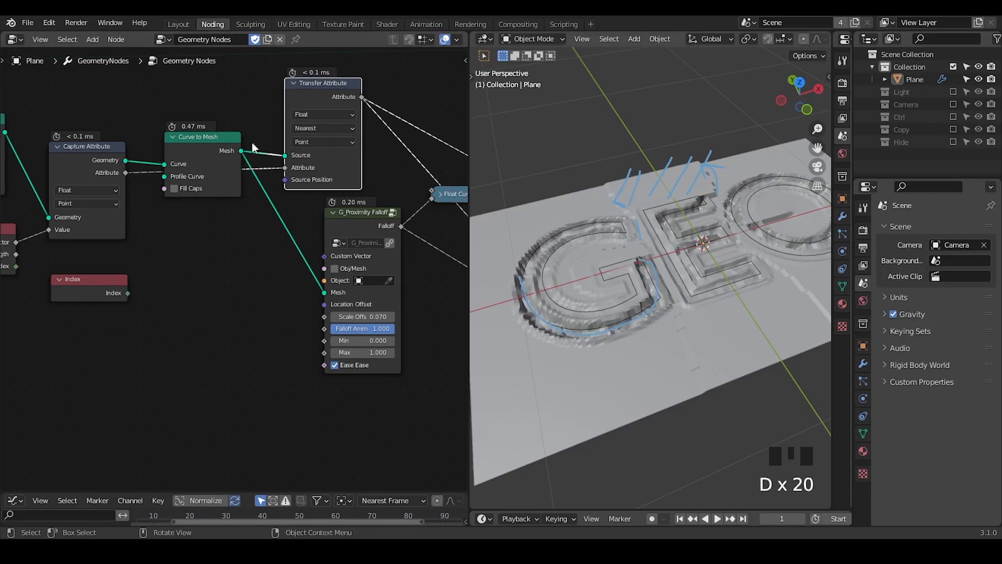
# Add the G_Transfer Attribute in Proximity node group below the Curve to Mesh node.
pyautogui.click(324, 89)
pyautogui.hotkey('ctrl', 'a')
pyautogui.write('att')
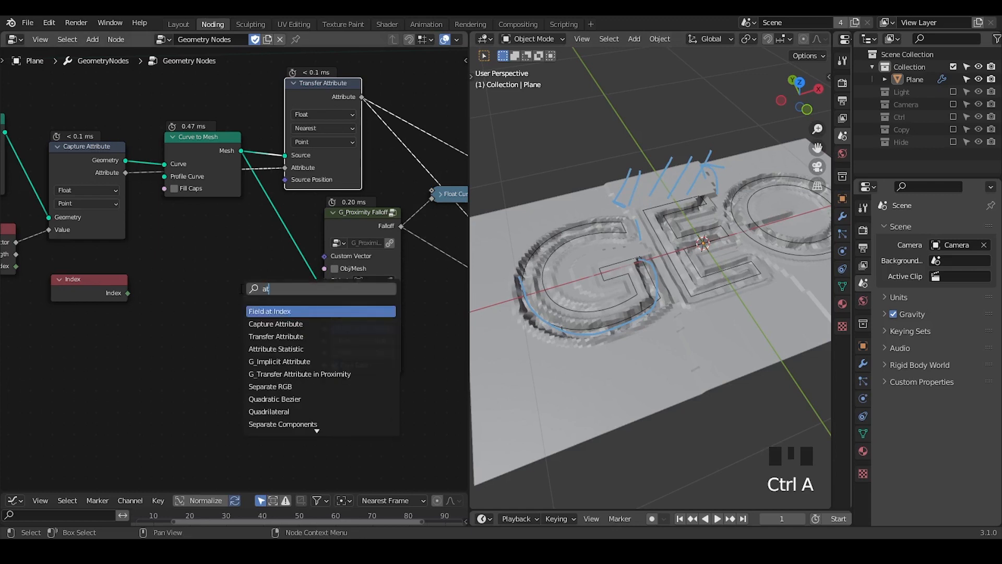
pyautogui.press('BackSpace')
pyautogui.press('BackSpace')
pyautogui.press('BackSpace')
pyautogui.write('transfer a')
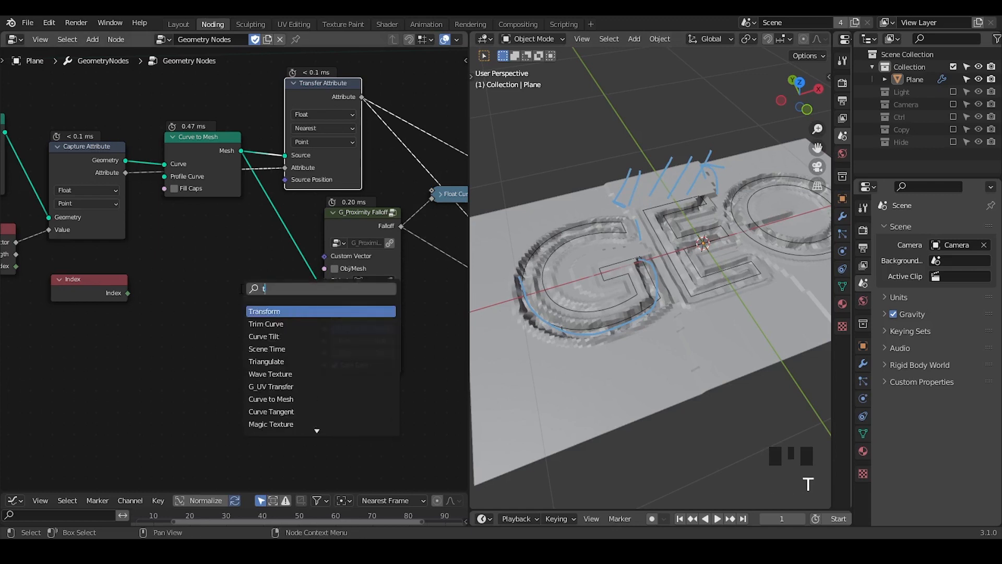
pyautogui.press('Down')
pyautogui.press('Return')
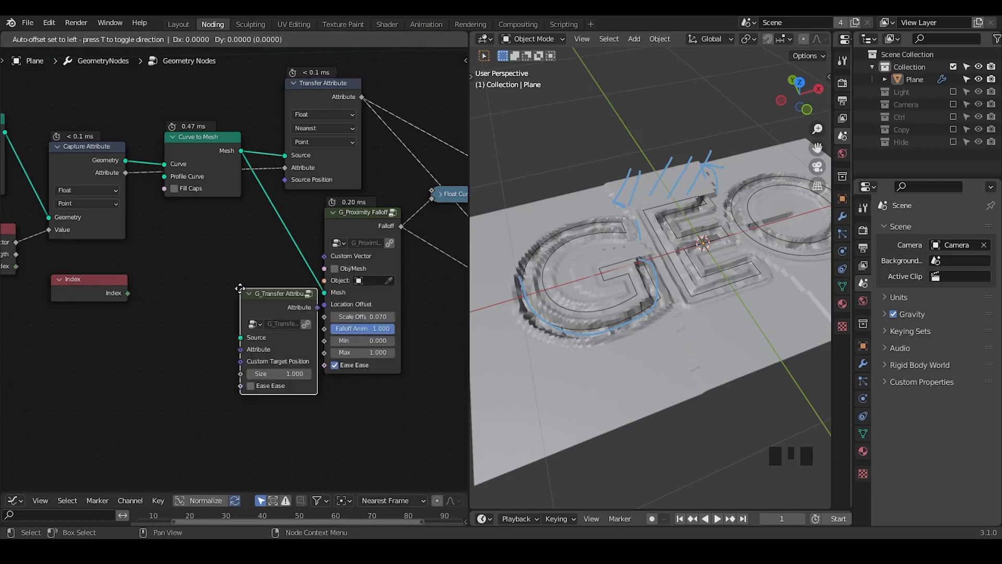
pyautogui.click(189, 232)
# Duplicate the G_Proximity Falloff node, collapse the G_Transfer Attribute node, and place the duplicate beneath it.
pyautogui.moveTo(239, 223); pyautogui.dragTo(218, 199, button='middle')
pyautogui.click(327, 203)
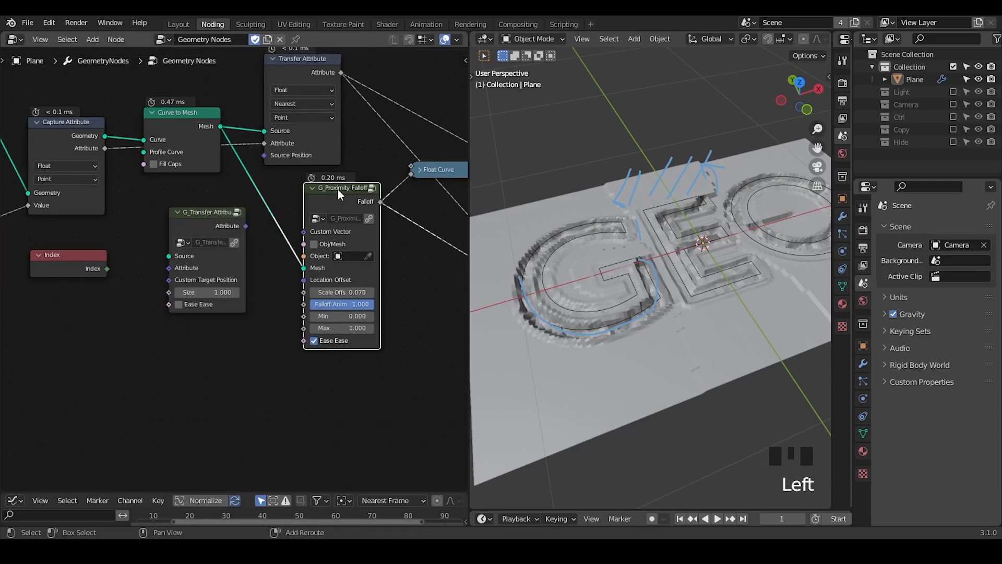
pyautogui.hotkey('shift', 'd')
pyautogui.click(177, 212)
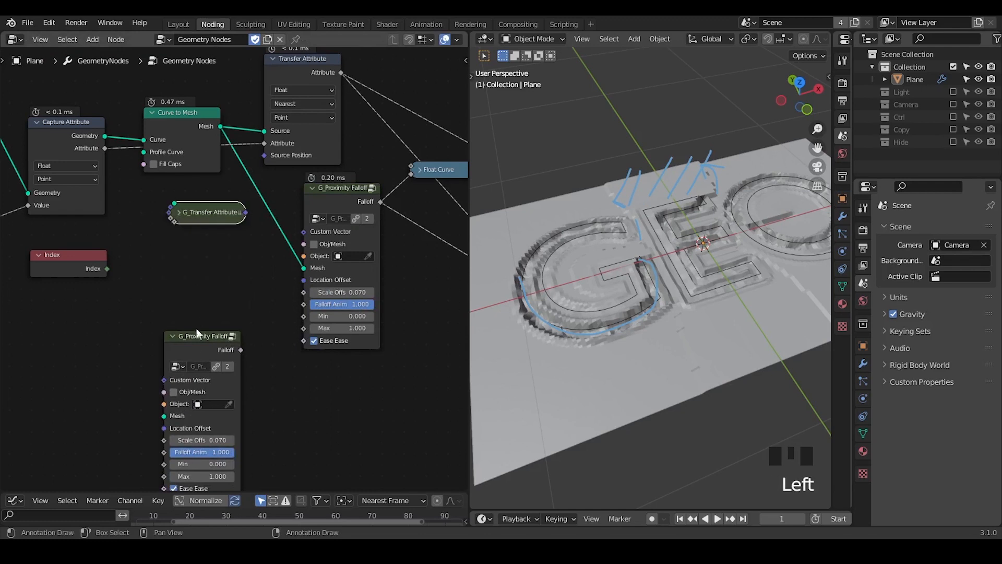
pyautogui.moveTo(200, 349); pyautogui.dragTo(224, 256)
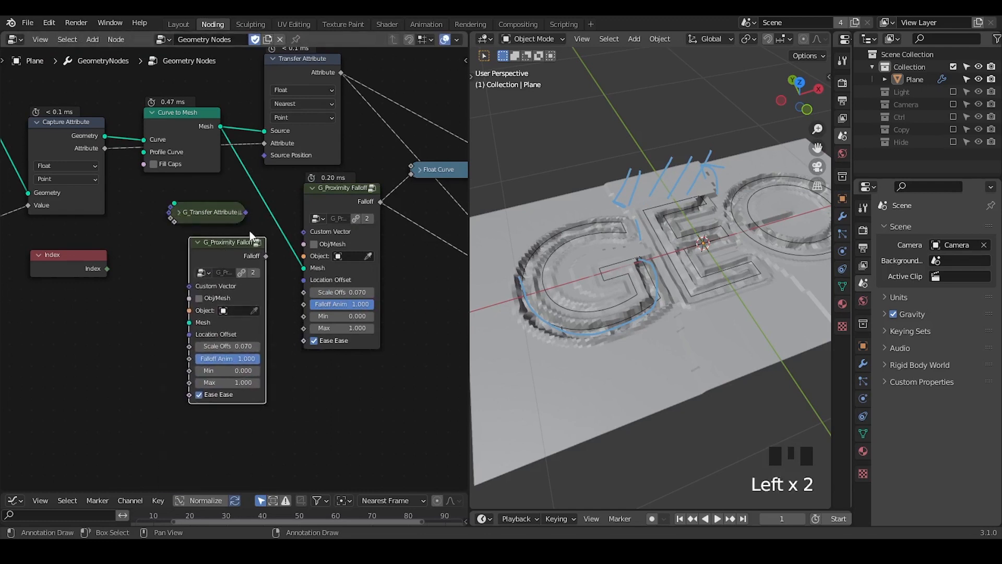
# Join the Transfer Attribute output links with a reroute, dissolve that node, and move the collapsed G_Transfer Attribute node into its place.
pyautogui.scroll(-1, 287, 254)
pyautogui.moveTo(396, 82); pyautogui.dragTo(330, 119, button='middle')
pyautogui.keyDown('shift'); pyautogui.moveTo(319, 111); pyautogui.dragTo(311, 199, button='right'); pyautogui.keyUp('shift')
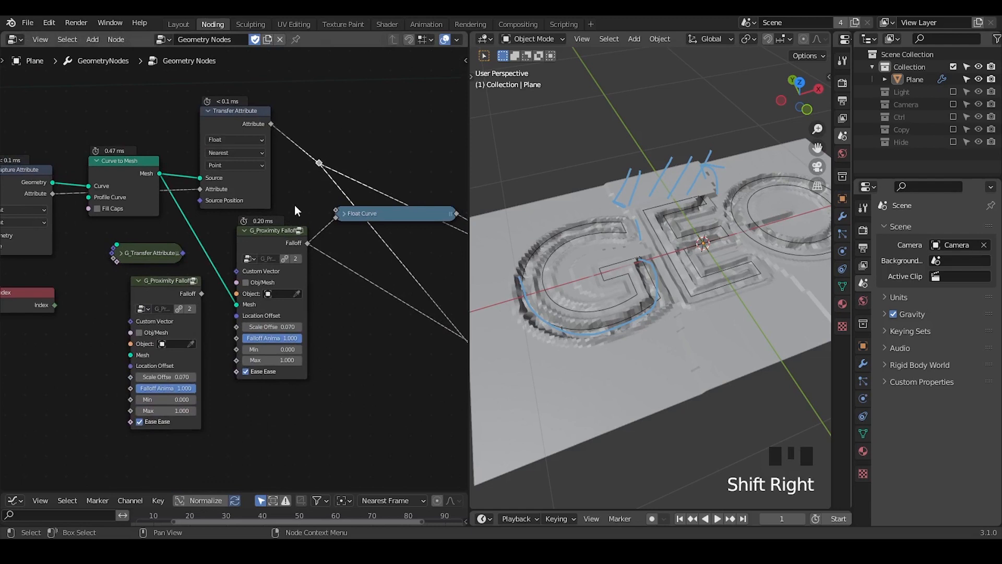
pyautogui.moveTo(295, 205); pyautogui.dragTo(349, 192, button='middle')
pyautogui.click(274, 107)
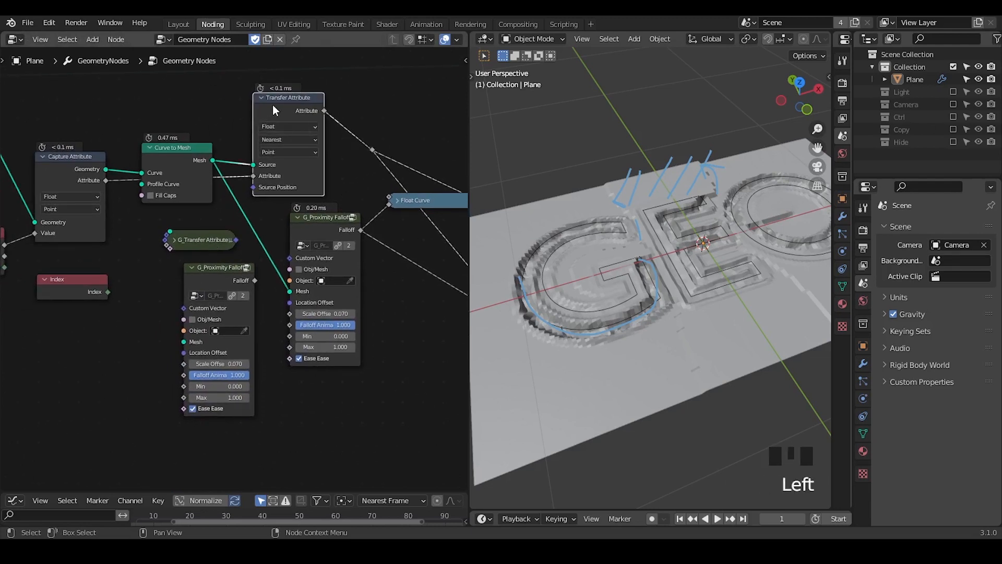
pyautogui.hotkey('ctrl', 'x')
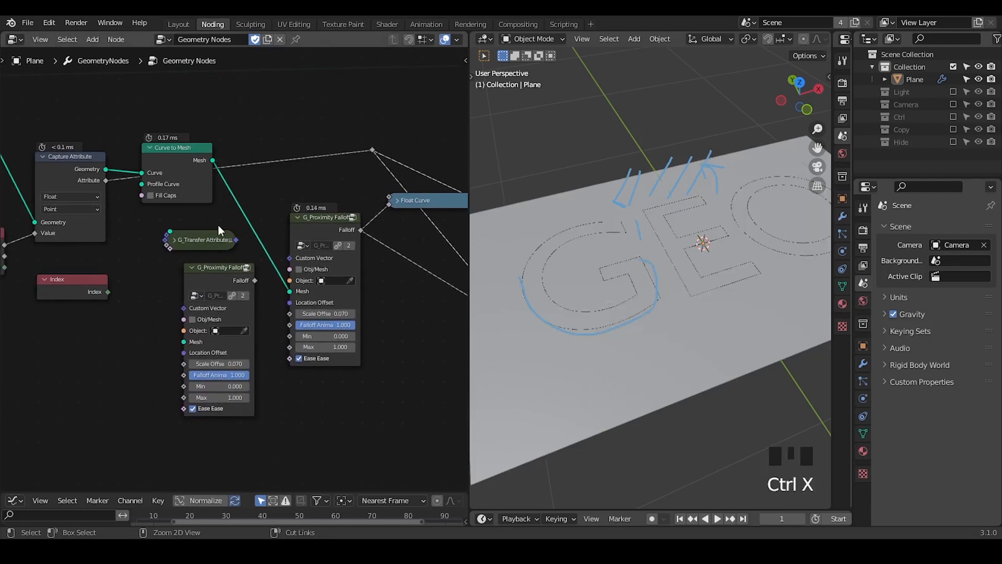
pyautogui.moveTo(196, 243); pyautogui.dragTo(278, 118)
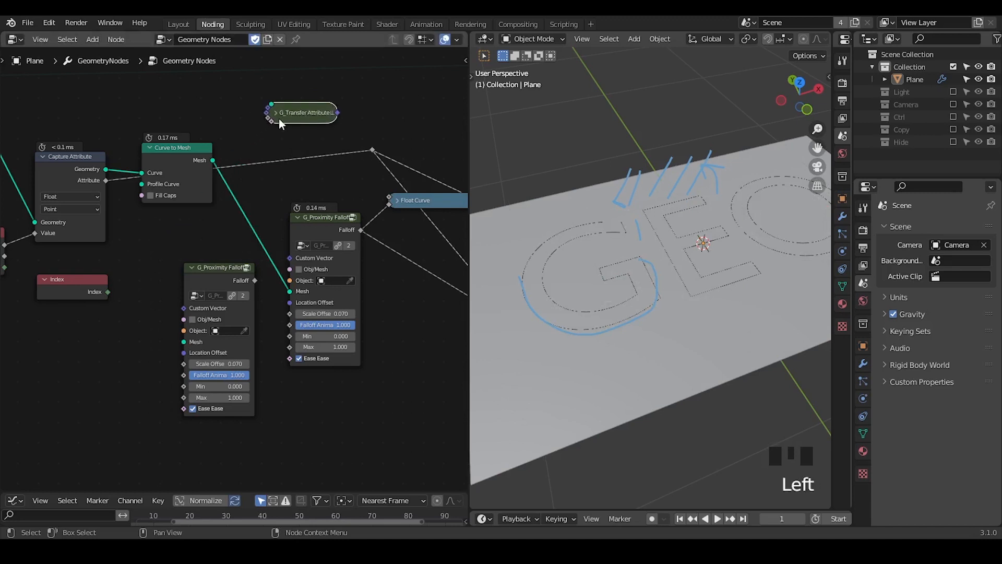
# Expand G_Transfer Attribute and link Curve to Mesh's Mesh to Source, the captured attribute to Attribute, and its output to the existing reroute.
pyautogui.click(279, 118)
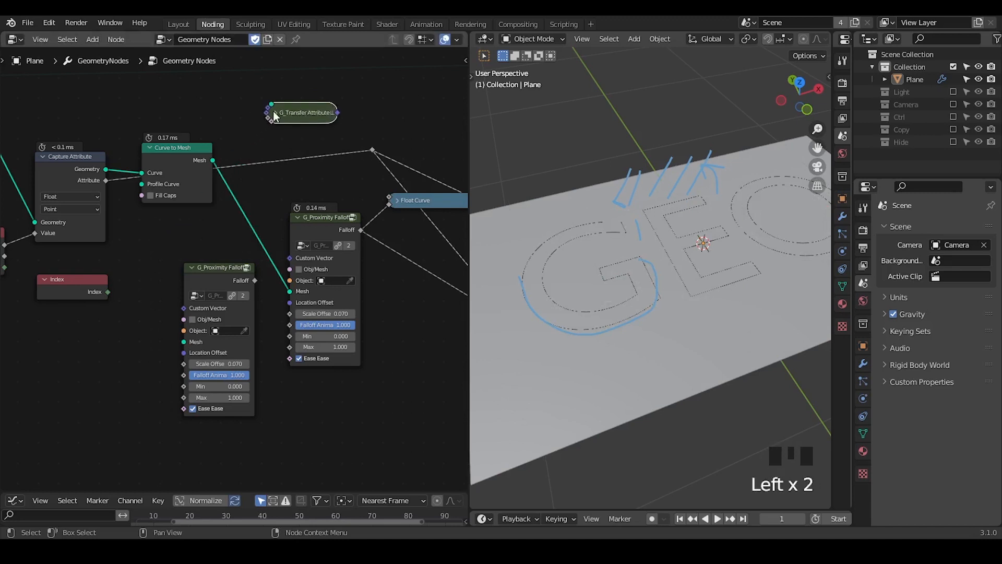
pyautogui.click(275, 112)
pyautogui.moveTo(211, 159); pyautogui.dragTo(266, 153)
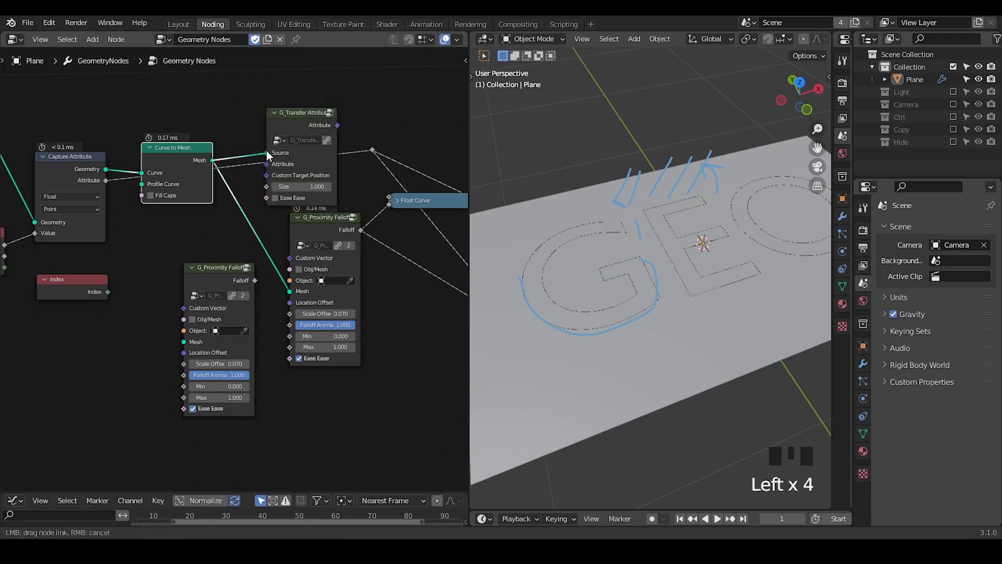
pyautogui.moveTo(106, 180); pyautogui.dragTo(267, 165)
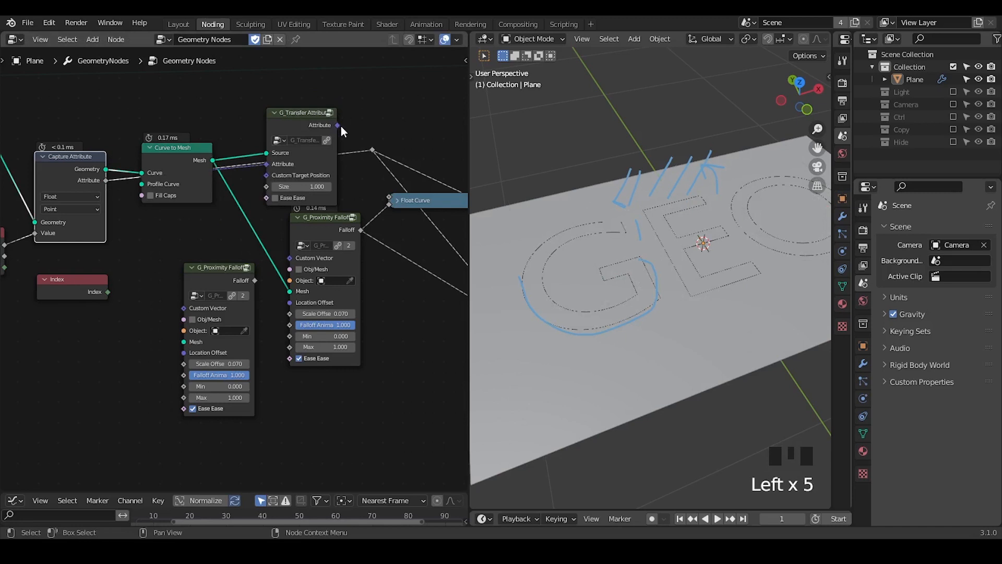
pyautogui.moveTo(337, 126); pyautogui.dragTo(378, 155)
pyautogui.moveTo(378, 155); pyautogui.dragTo(406, 118, button='middle')
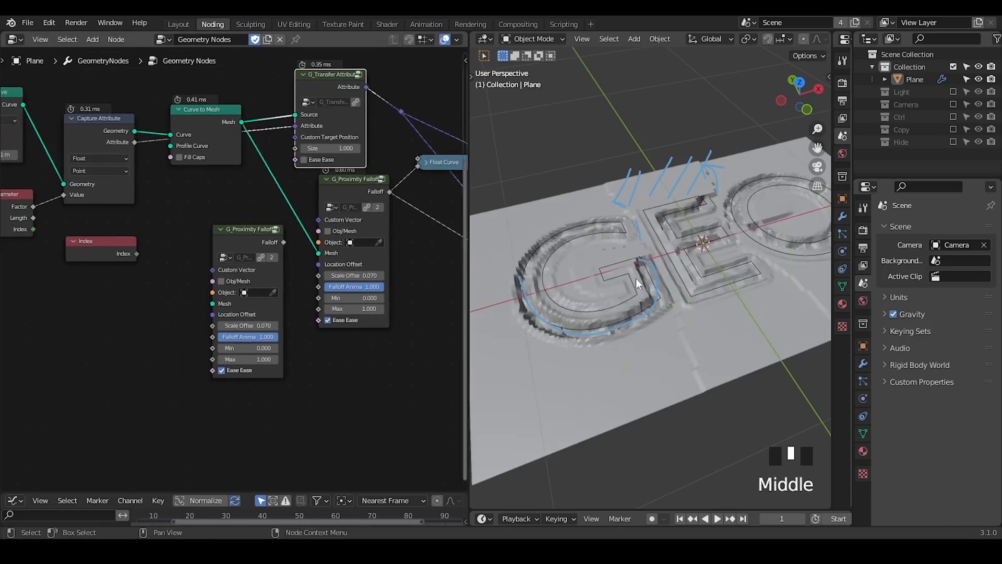
# Erase the annotation strokes around the letters and set the G_Transfer Attribute node's Size to 0.050.
pyautogui.moveTo(721, 299); pyautogui.dragTo(728, 291, button='middle')
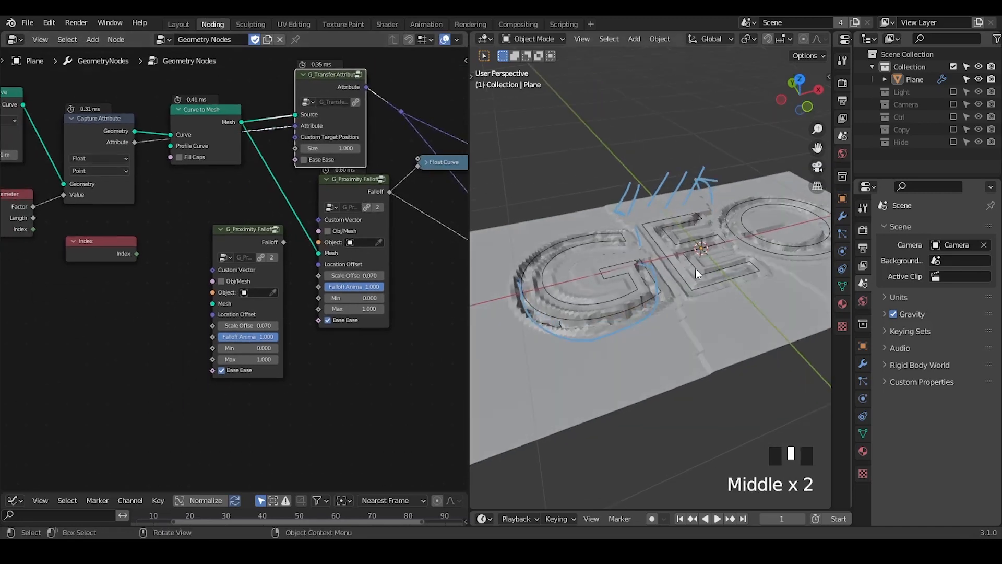
pyautogui.moveTo(696, 268)
pyautogui.mouseDown(button='right')
pyautogui.moveTo(647, 262)
pyautogui.moveTo(638, 272)
pyautogui.mouseUp(button='right')
pyautogui.keyDown('ctrl'); pyautogui.moveTo(411, 237); pyautogui.dragTo(359, 133, button='middle'); pyautogui.keyUp('ctrl')
pyautogui.keyDown('shift'); pyautogui.moveTo(358, 116); pyautogui.dragTo(327, 116); pyautogui.keyUp('shift')
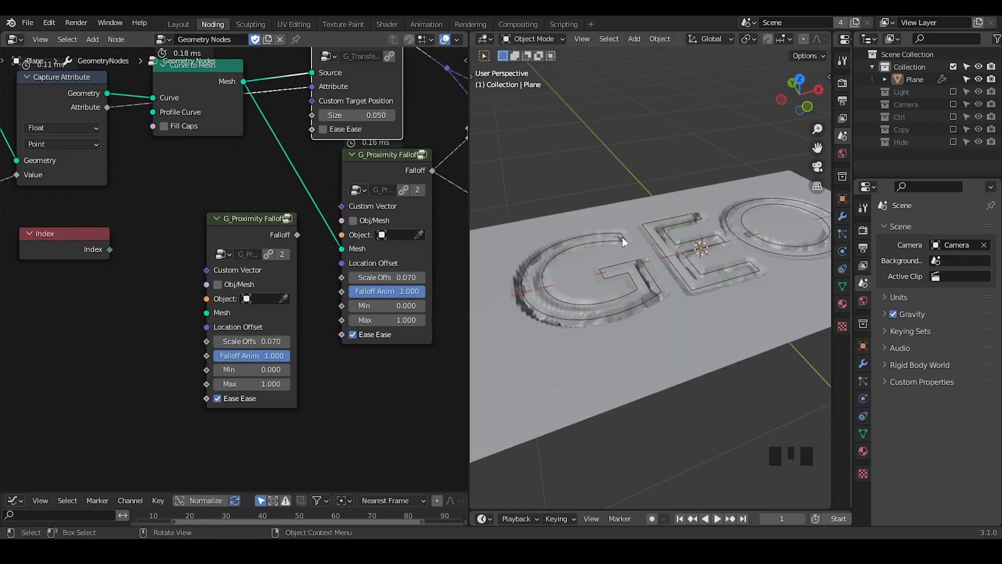
pyautogui.moveTo(652, 339); pyautogui.dragTo(653, 293, button='middle')
# Move the Spline Parameter node aside and insert an Add math node between its Factor output and the Capture Attribute Value.
pyautogui.moveTo(172, 264); pyautogui.dragTo(407, 275, button='middle')
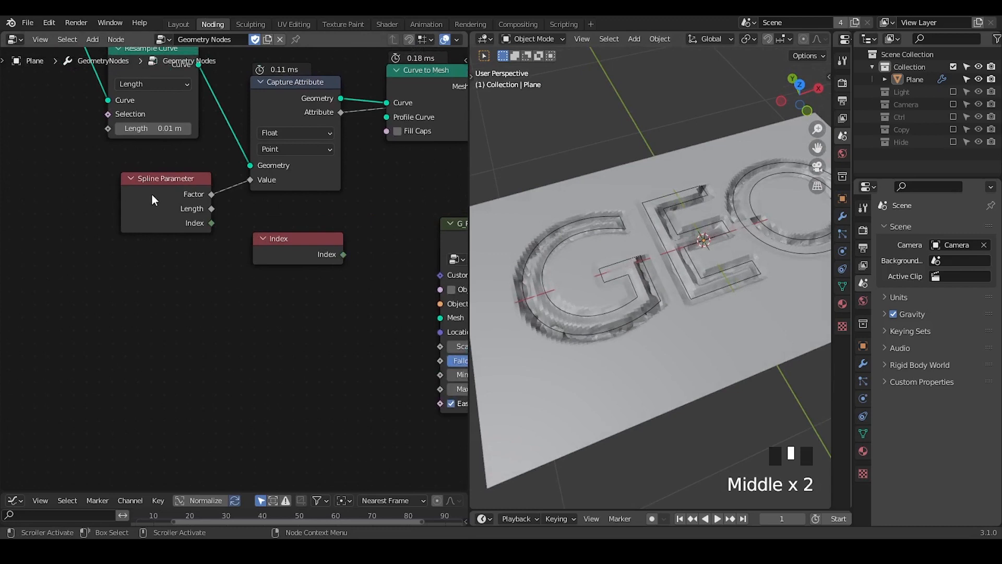
pyautogui.moveTo(152, 195); pyautogui.dragTo(70, 252)
pyautogui.hotkey('ctrl', 'a')
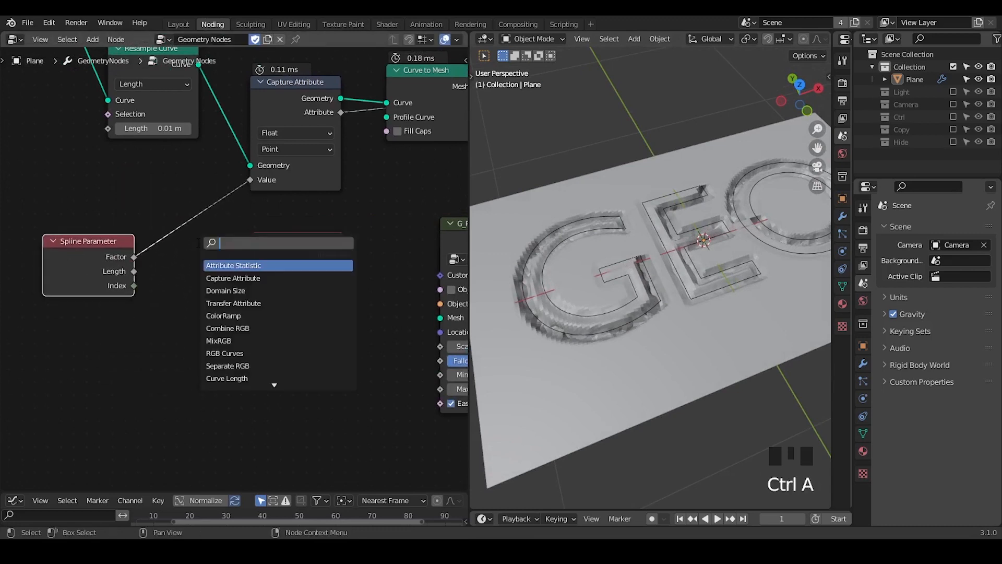
pyautogui.write('add')
pyautogui.press('Return')
pyautogui.click(272, 264)
# Enable Clamp on the Add node after Spline Parameter and set its value to 1.230.
pyautogui.moveTo(272, 264); pyautogui.dragTo(306, 215, button='middle')
pyautogui.keyDown('shift'); pyautogui.moveTo(264, 248); pyautogui.dragTo(292, 248); pyautogui.keyUp('shift')
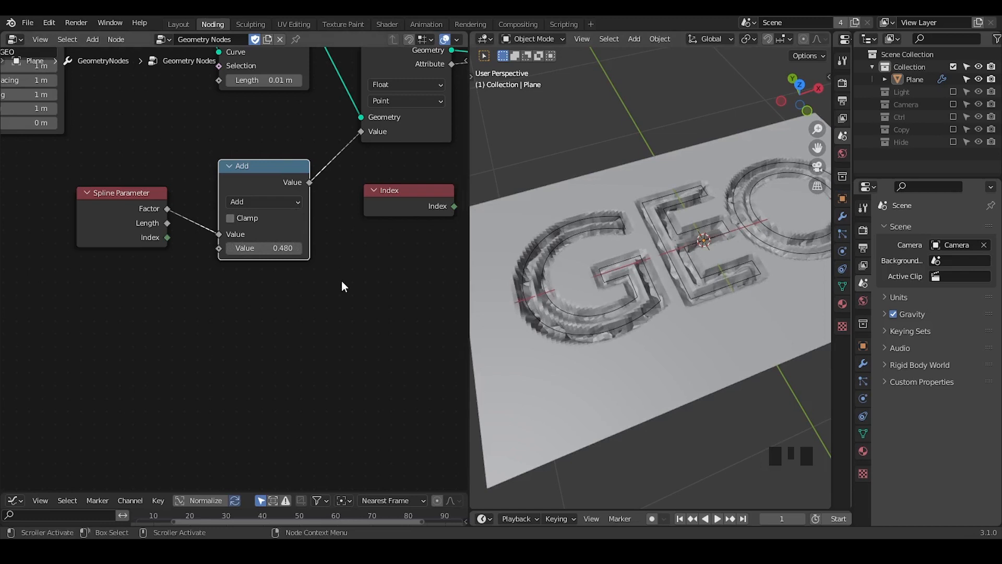
pyautogui.click(245, 221)
pyautogui.moveTo(278, 248)
pyautogui.keyDown('shift'); pyautogui.mouseDown()
pyautogui.moveTo(250, 248)
pyautogui.moveTo(290, 248)
pyautogui.mouseUp(); pyautogui.keyUp('shift')
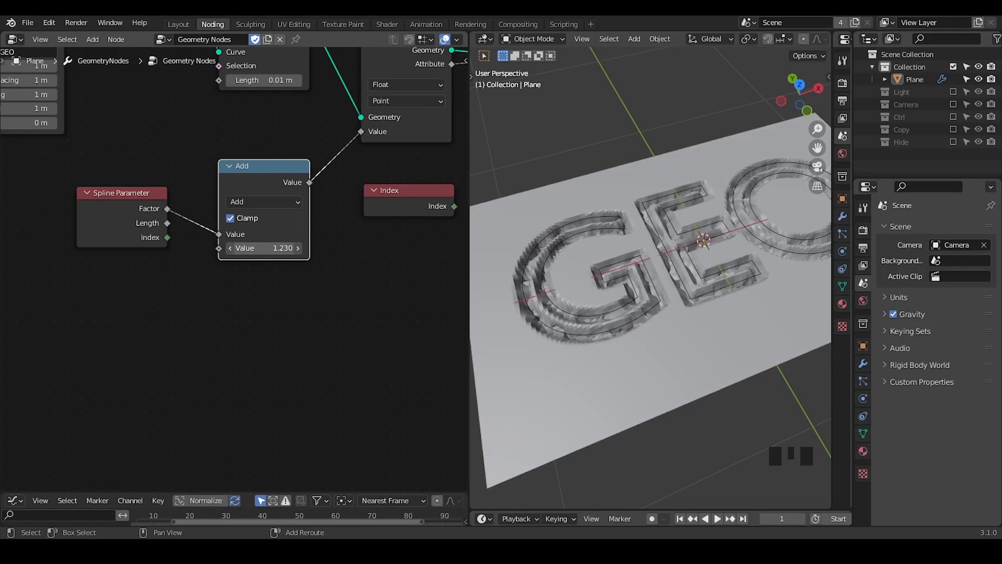
# Collapse the Curve to Mesh node.
pyautogui.moveTo(425, 264); pyautogui.dragTo(265, 291, button='middle')
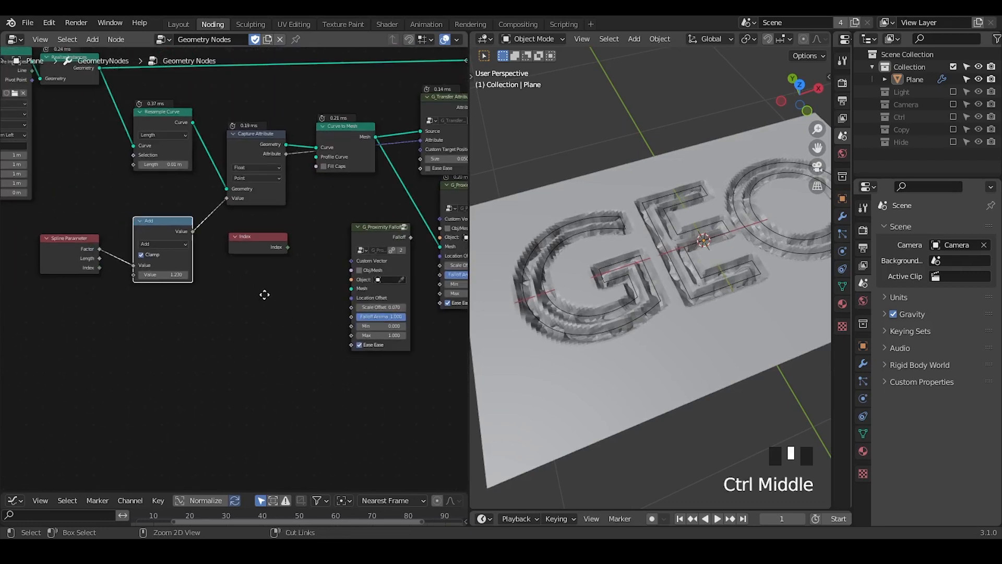
pyautogui.click(323, 129)
pyautogui.click(322, 127)
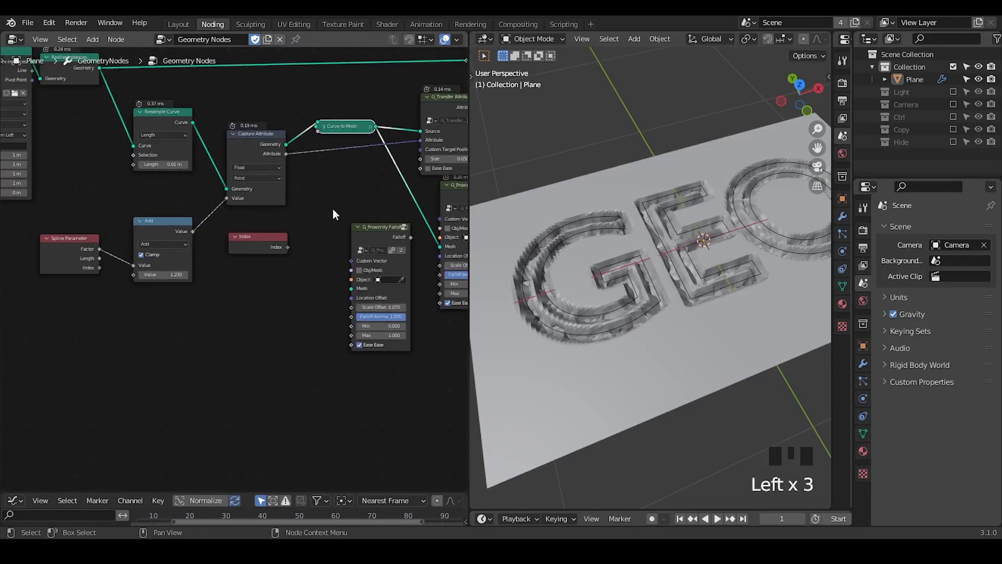
pyautogui.hotkey('ctrl', 'alt', 'shift', 'q')
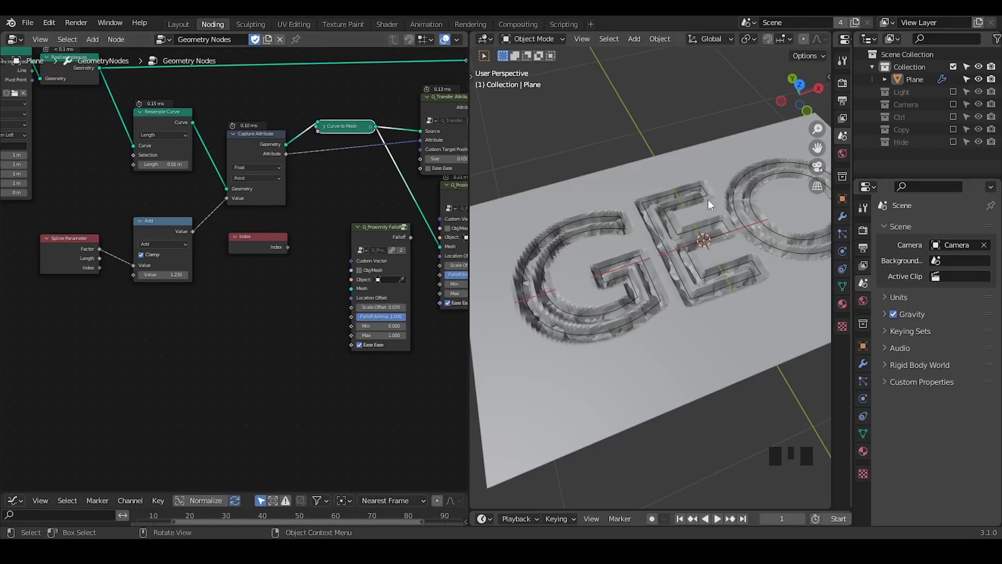
# Move the Grid node away from Set Position and insert a Capture Attribute node on the link between them.
pyautogui.moveTo(402, 168); pyautogui.dragTo(252, 214, button='middle')
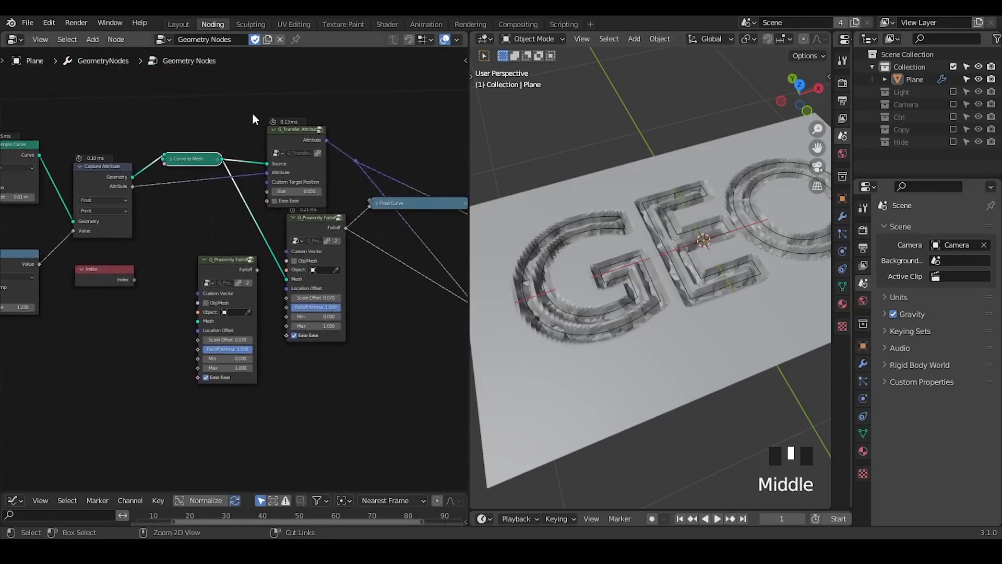
pyautogui.keyDown('ctrl'); pyautogui.moveTo(252, 112); pyautogui.dragTo(238, 212, button='middle'); pyautogui.keyUp('ctrl')
pyautogui.moveTo(364, 200); pyautogui.dragTo(195, 209, button='middle')
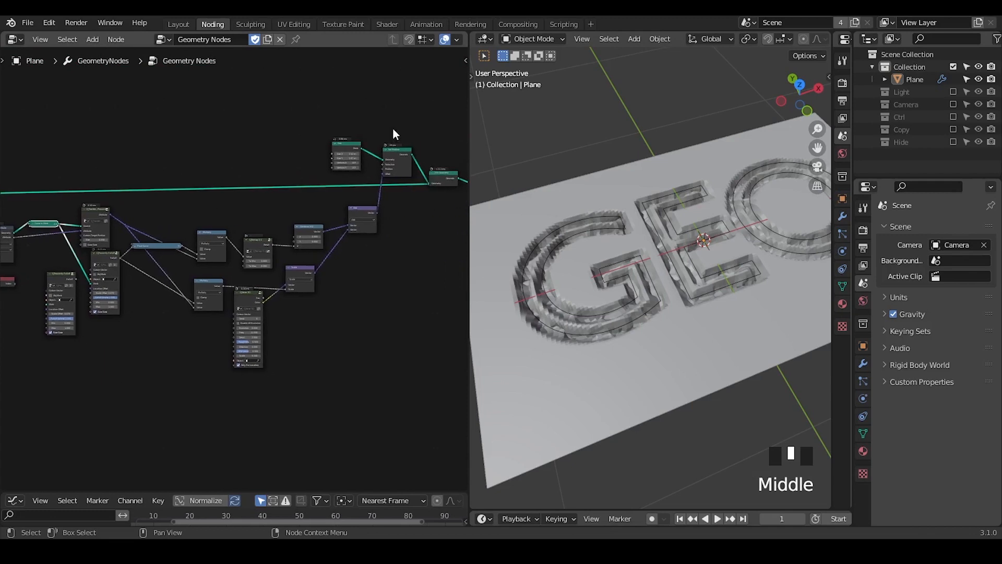
pyautogui.moveTo(344, 152); pyautogui.dragTo(121, 150)
pyautogui.moveTo(121, 150); pyautogui.dragTo(373, 99, button='middle')
pyautogui.hotkey('ctrl', 'a')
pyautogui.write('capture')
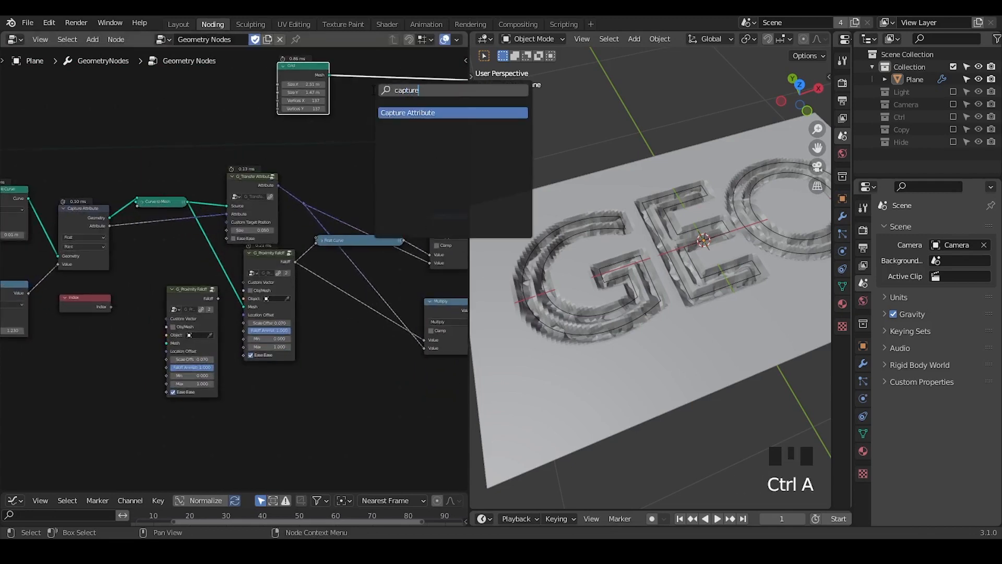
pyautogui.press('Return')
pyautogui.click(381, 59)
# Mark the G_Transfer Attribute node with an annotation stroke and link its Attribute output to the grid's Capture Attribute Value.
pyautogui.moveTo(229, 202); pyautogui.dragTo(253, 202, button='middle')
pyautogui.moveTo(179, 223); pyautogui.dragTo(177, 219, button='middle')
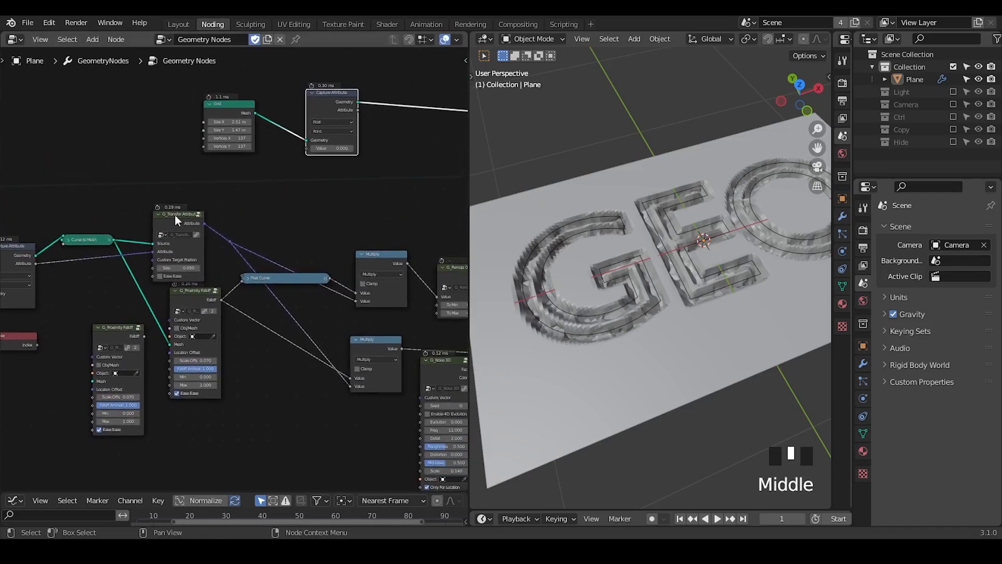
pyautogui.keyDown('ctrl'); pyautogui.moveTo(176, 287); pyautogui.dragTo(208, 237, button='middle'); pyautogui.keyUp('ctrl')
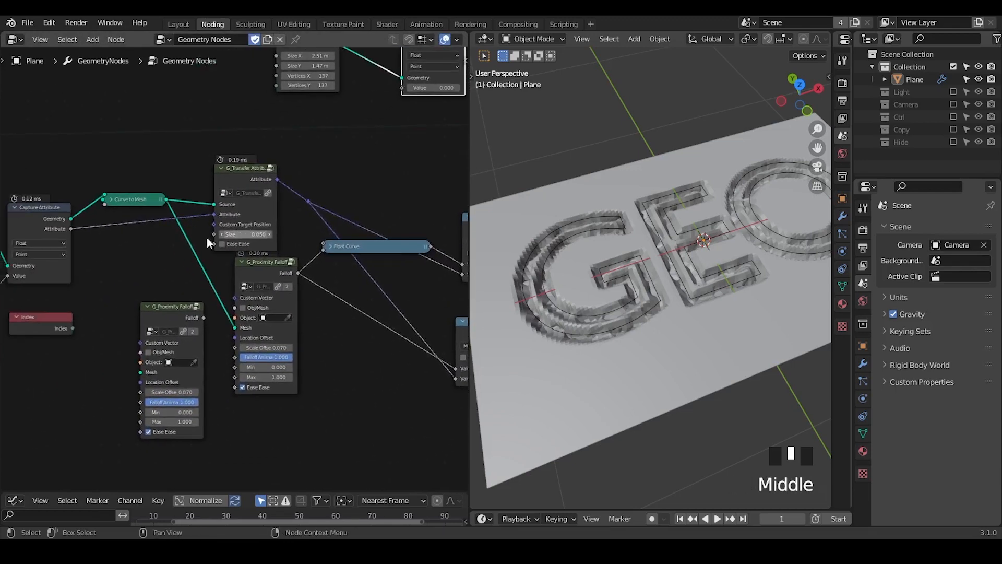
pyautogui.moveTo(214, 224)
pyautogui.mouseDown()
pyautogui.moveTo(206, 232)
pyautogui.moveTo(300, 228)
pyautogui.mouseUp()
pyautogui.moveTo(240, 179); pyautogui.dragTo(225, 160, button='middle')
pyautogui.moveTo(151, 271); pyautogui.dragTo(280, 180)
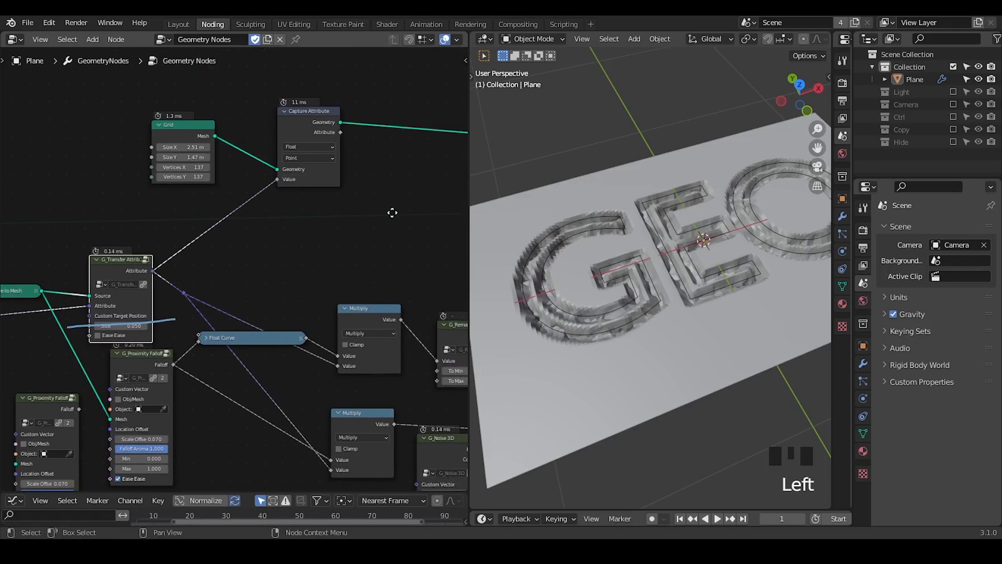
# Move the grid's Capture Attribute node closer to Set Position and link its Attribute output to a new Group Output socket.
pyautogui.moveTo(392, 212); pyautogui.dragTo(207, 255, button='middle')
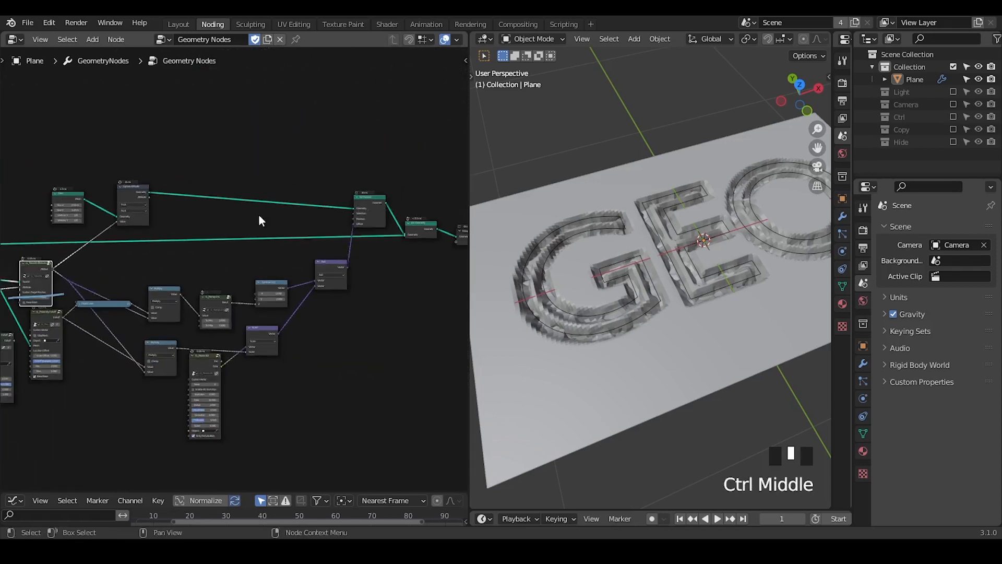
pyautogui.moveTo(133, 204); pyautogui.dragTo(212, 202)
pyautogui.moveTo(219, 201); pyautogui.dragTo(180, 195, button='middle')
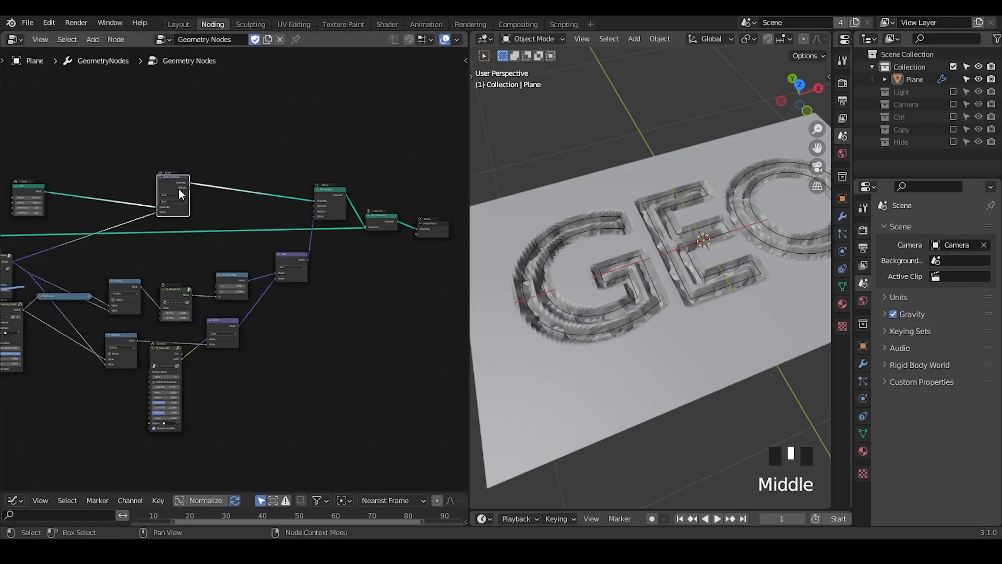
pyautogui.moveTo(189, 188); pyautogui.dragTo(417, 239)
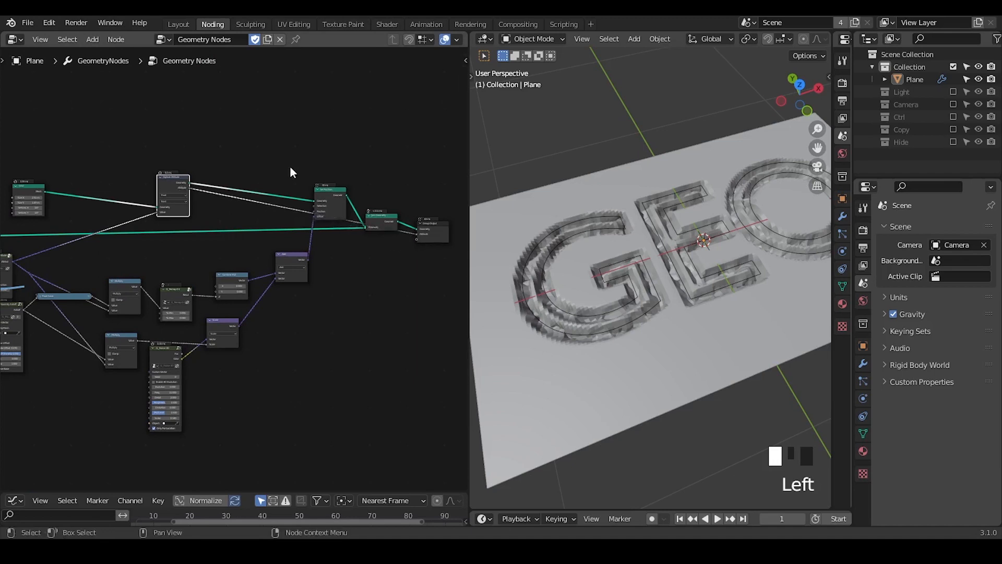
# Name the geometry nodes modifier's output attribute C.
pyautogui.click(863, 364)
pyautogui.click(920, 290)
pyautogui.click(932, 305)
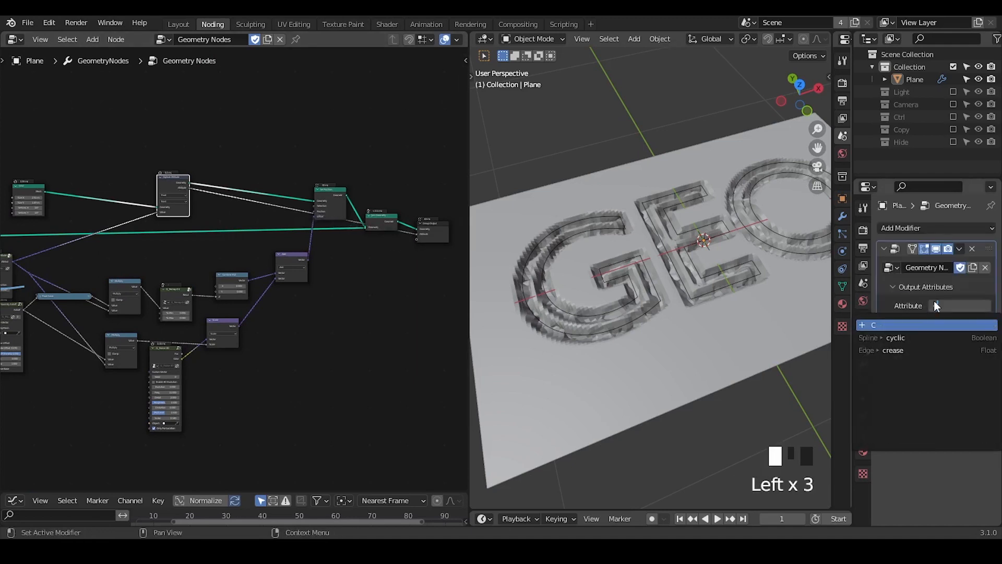
# Insert a Set Material node between Set Position and Join Geometry.
pyautogui.keyDown('ctrl'); pyautogui.moveTo(361, 384); pyautogui.dragTo(321, 190, button='middle'); pyautogui.keyUp('ctrl')
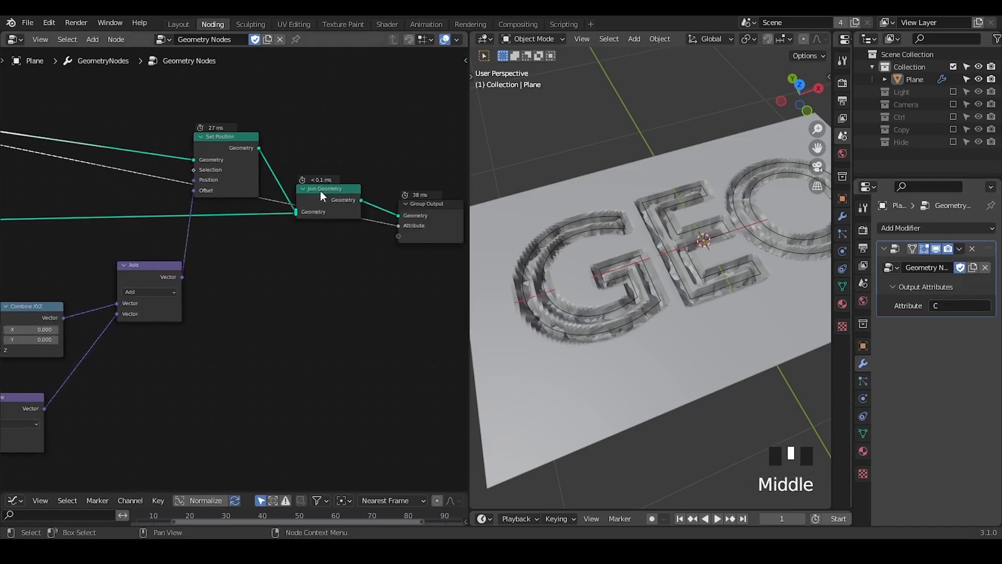
pyautogui.hotkey('ctrl', 'a')
pyautogui.write('set mat')
pyautogui.press('Return')
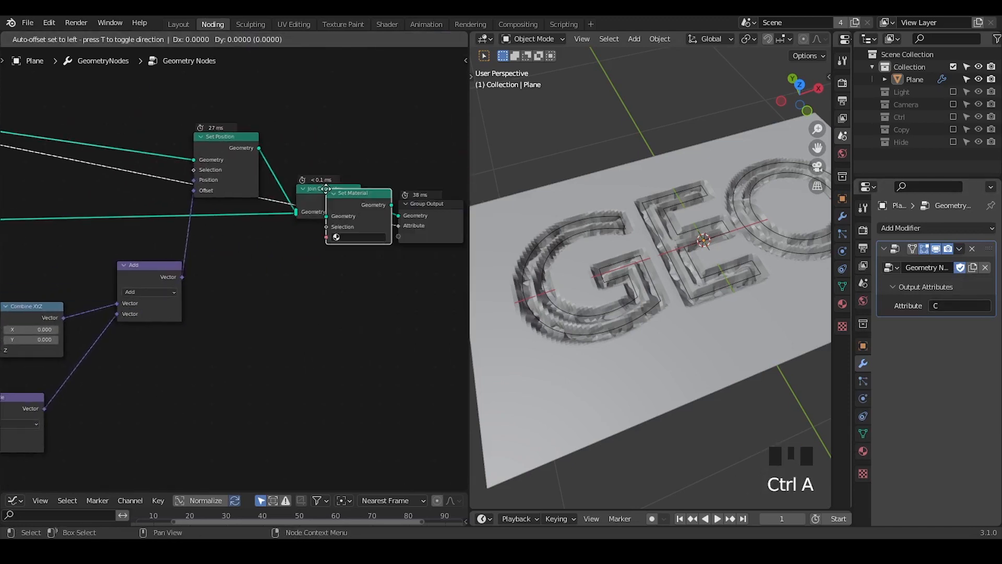
pyautogui.click(268, 139)
# Create a new material on the plane and assign it in the Set Material node.
pyautogui.click(863, 451)
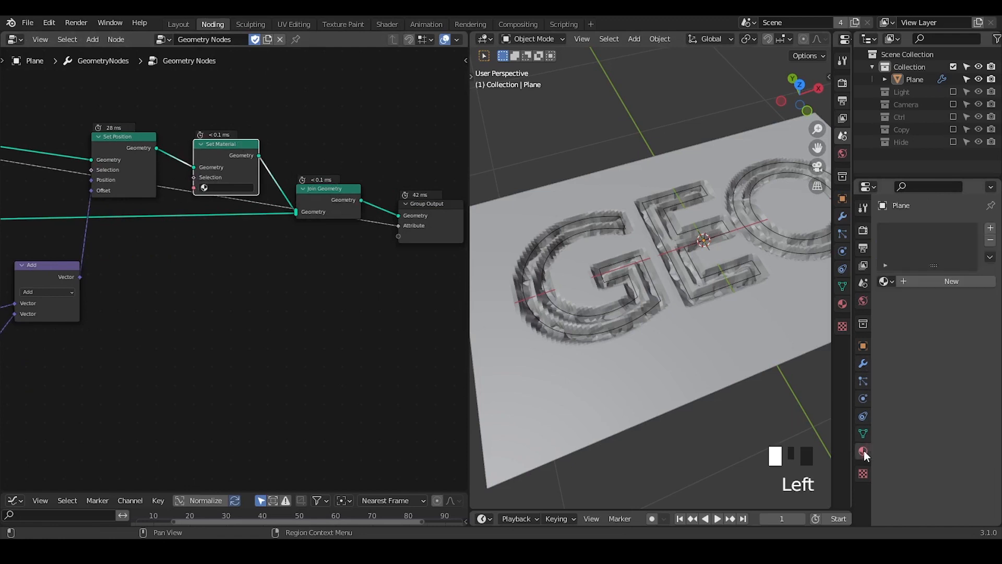
pyautogui.click(922, 281)
pyautogui.click(249, 188)
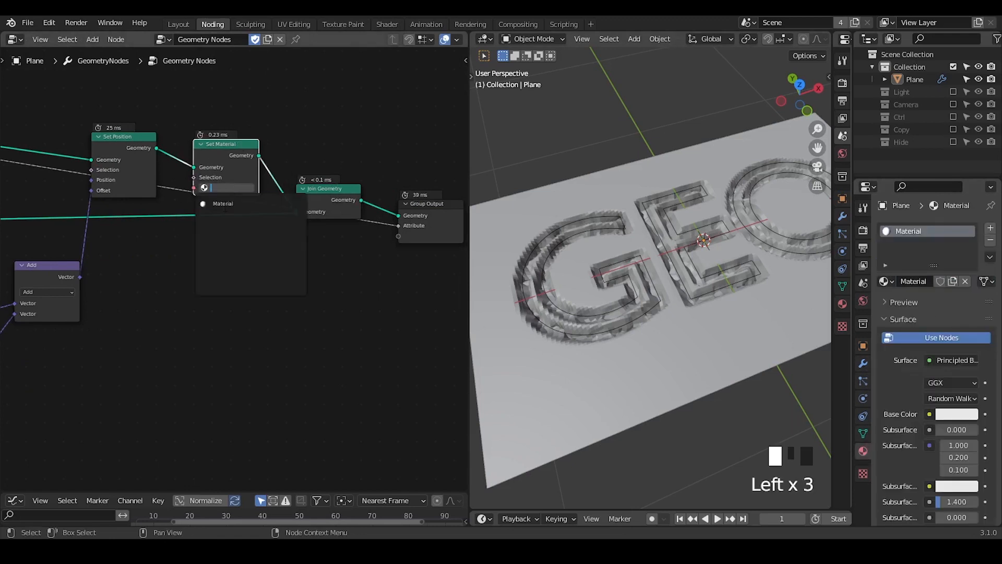
pyautogui.click(205, 220)
# Split the node editor area horizontally and turn the lower part into a Shader Editor framing the material's nodes.
pyautogui.moveTo(105, 365); pyautogui.dragTo(3, 484, button='middle')
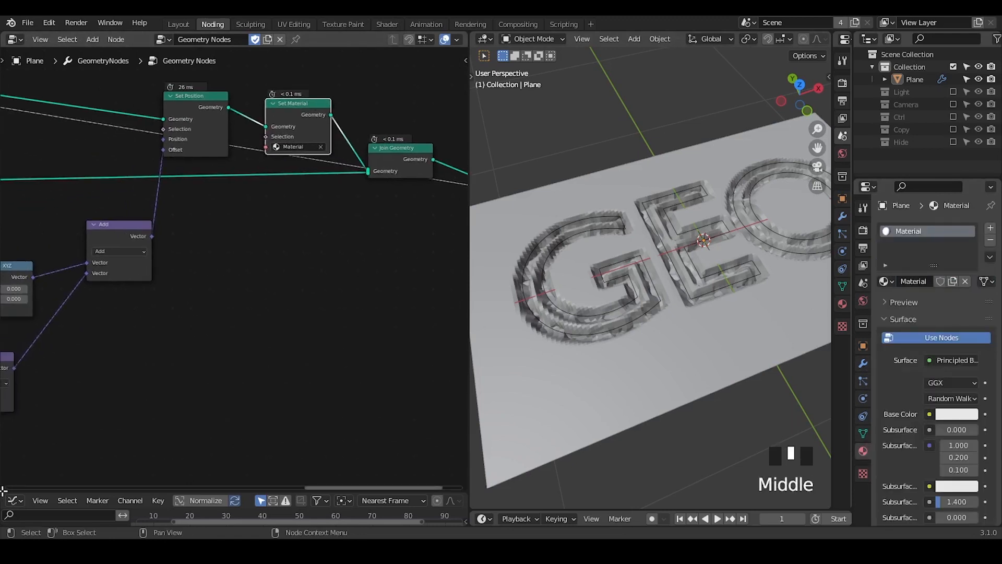
pyautogui.moveTo(3, 484); pyautogui.dragTo(5, 246)
pyautogui.click(15, 252)
pyautogui.click(60, 401)
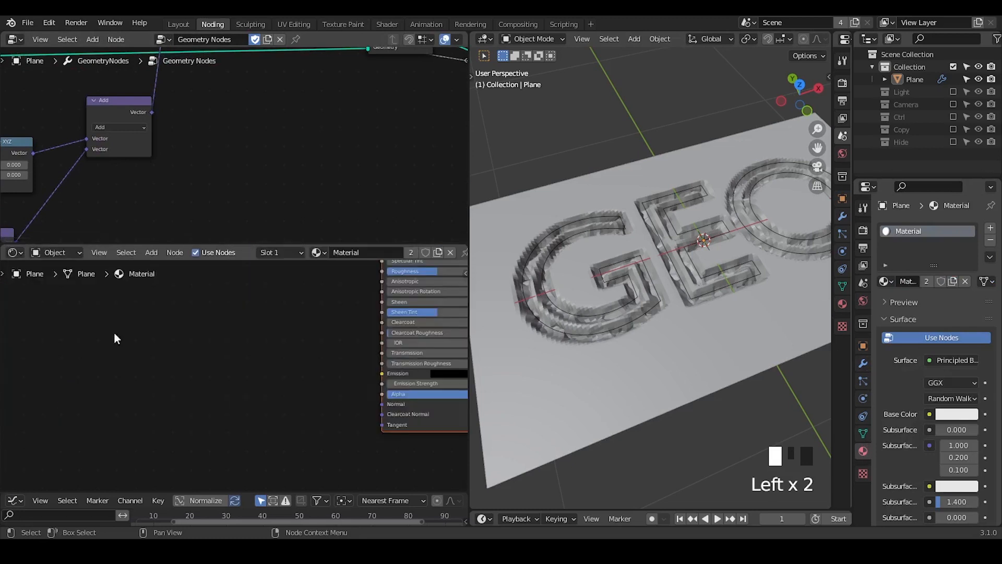
pyautogui.press('q')
pyautogui.click(155, 310)
pyautogui.moveTo(244, 345); pyautogui.dragTo(287, 380, button='middle')
pyautogui.keyDown('ctrl'); pyautogui.moveTo(287, 380); pyautogui.dragTo(121, 314, button='middle'); pyautogui.keyUp('ctrl')
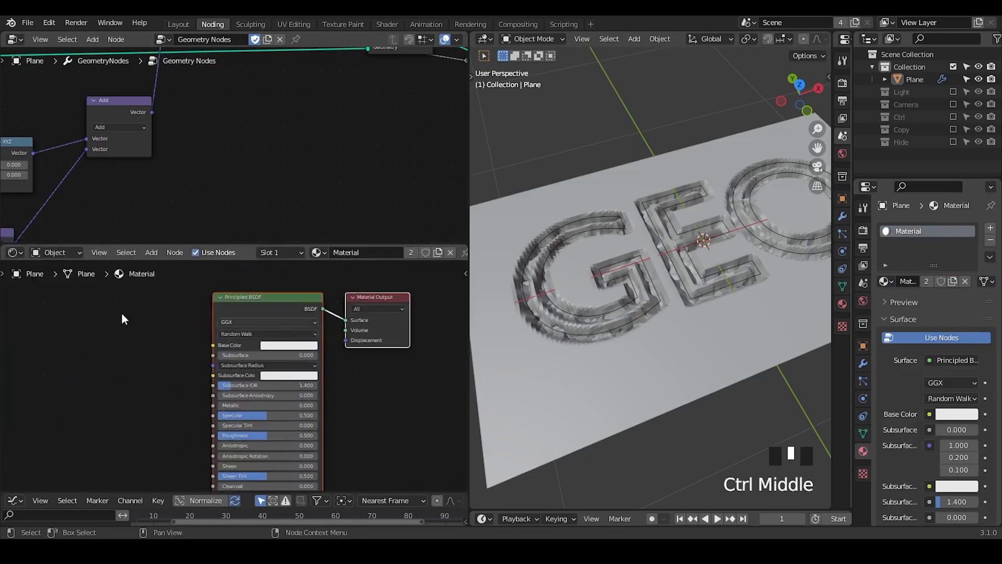
# Add an Attribute node named C to the material and link its Color to the Principled BSDF's Base Color.
pyautogui.hotkey('shift', 'a')
pyautogui.write('attribut')
pyautogui.press('Return')
pyautogui.click(126, 323)
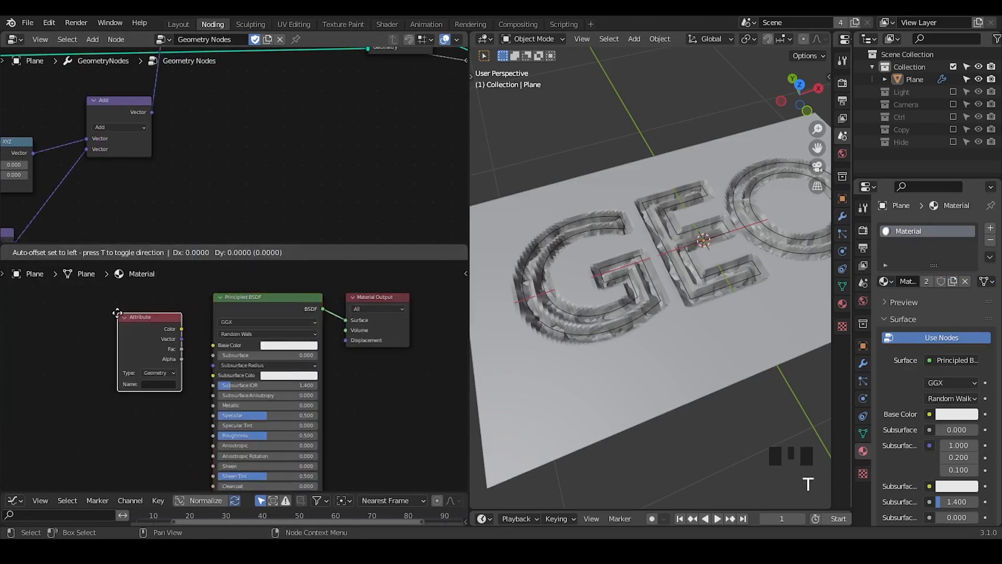
pyautogui.click(165, 383)
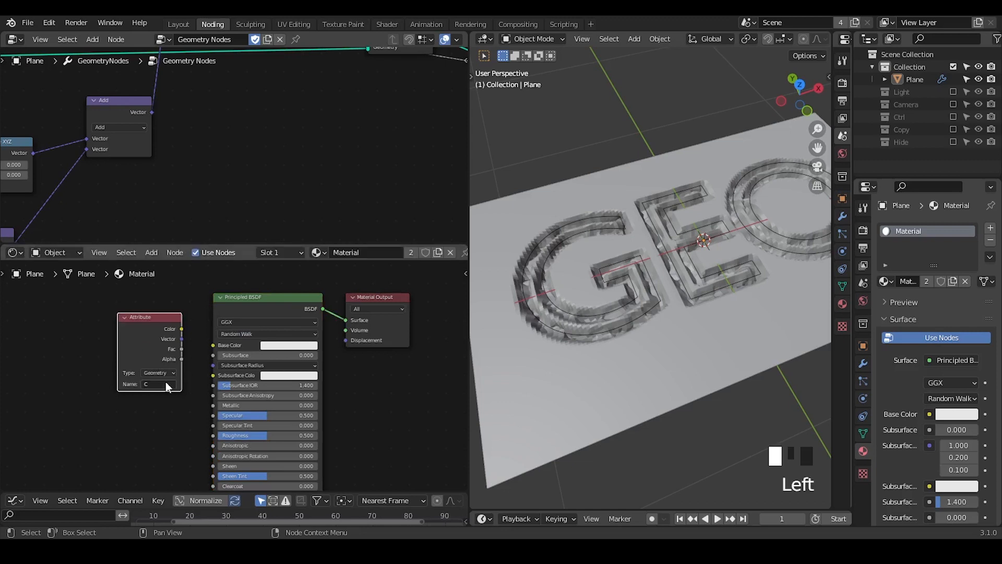
pyautogui.moveTo(174, 329); pyautogui.dragTo(216, 343)
# Switch the viewport to Material Preview and set the value of the Add node after Spline Parameter to 0.590.
pyautogui.press('z')
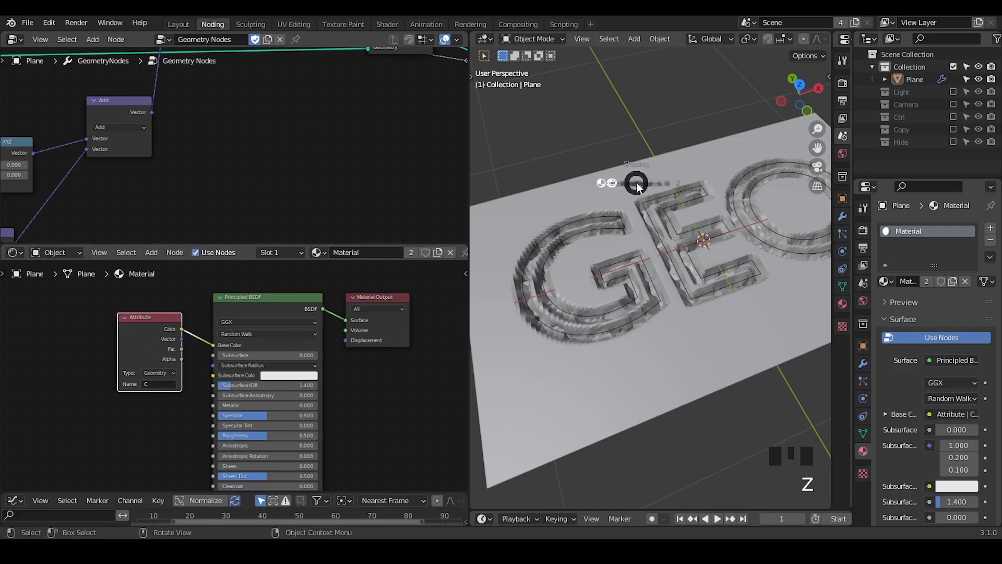
pyautogui.click(647, 260)
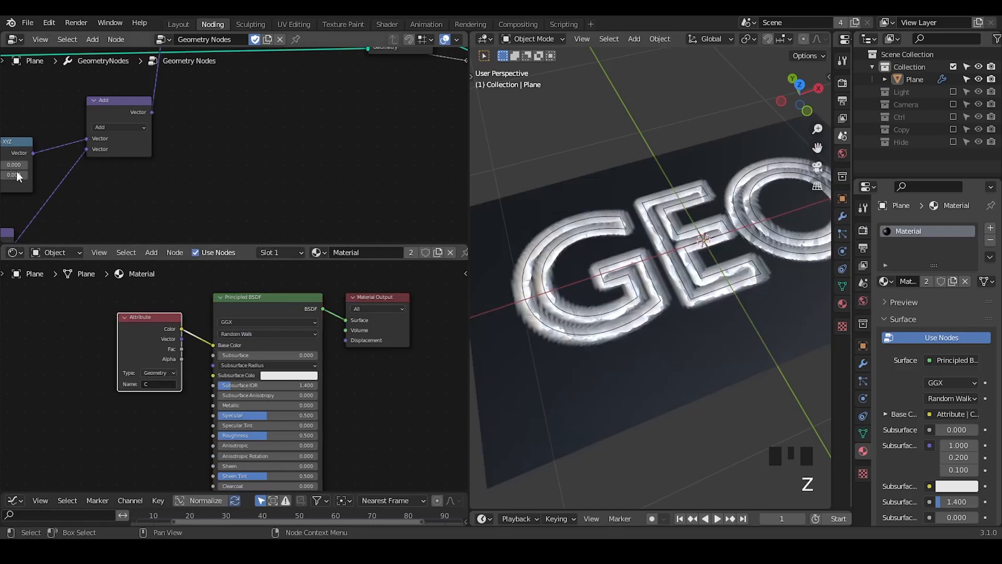
pyautogui.moveTo(6, 197); pyautogui.dragTo(290, 95, button='middle')
pyautogui.moveTo(182, 139)
pyautogui.mouseDown(button='middle')
pyautogui.moveTo(250, 114)
pyautogui.moveTo(310, 196)
pyautogui.moveTo(218, 174)
pyautogui.mouseUp(button='middle')
pyautogui.click(226, 131)
pyautogui.moveTo(226, 130); pyautogui.dragTo(244, 181, button='middle')
pyautogui.moveTo(243, 183)
pyautogui.keyDown('shift'); pyautogui.mouseDown()
pyautogui.moveTo(183, 182)
pyautogui.moveTo(248, 185)
pyautogui.mouseUp(); pyautogui.keyUp('shift')
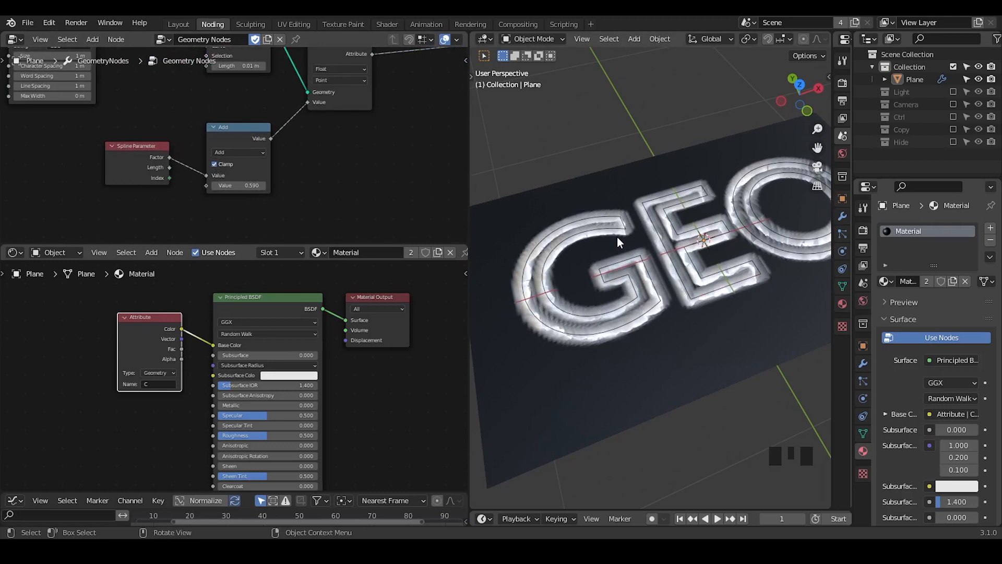
# Set the value of the Add node after Spline Parameter to 1.310 and enlarge the geometry node editor's area.
pyautogui.moveTo(256, 186)
pyautogui.keyDown('shift'); pyautogui.mouseDown()
pyautogui.moveTo(228, 186)
pyautogui.moveTo(246, 185)
pyautogui.mouseUp(); pyautogui.keyUp('shift')
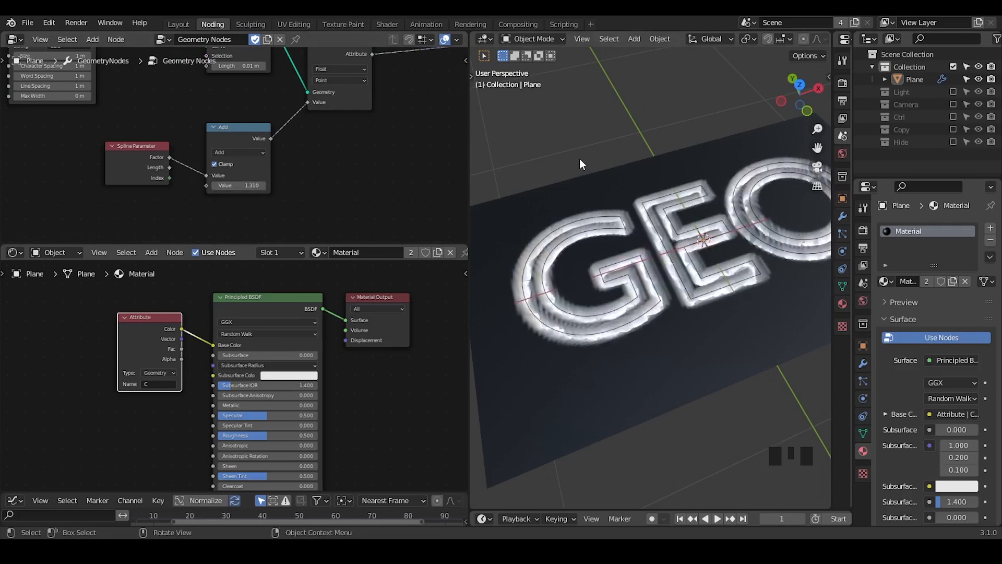
pyautogui.hotkey('shift', 'ctrl', 'alt', 'q')
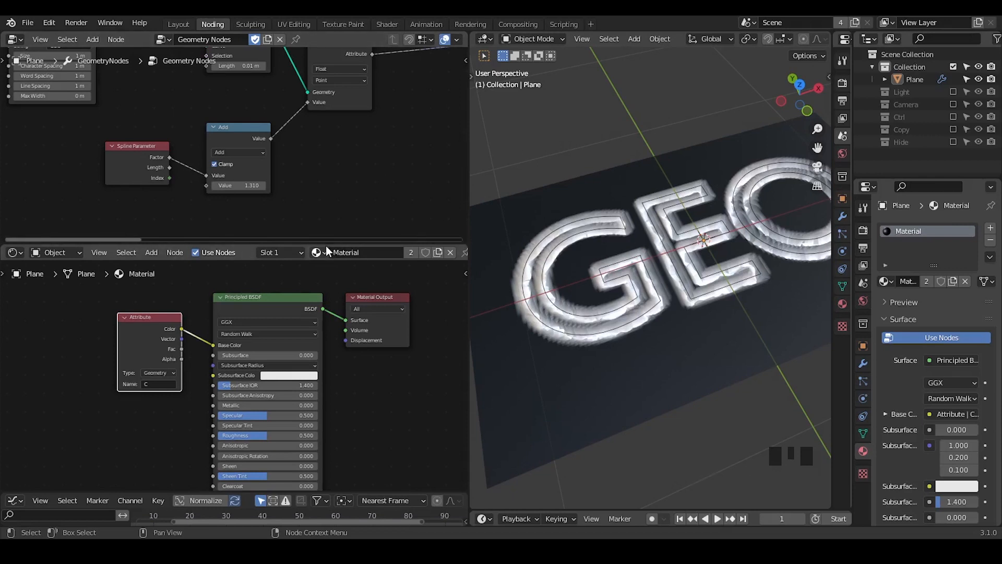
pyautogui.moveTo(326, 244); pyautogui.dragTo(325, 399)
# Duplicate the Capture Attribute node after the Grid and insert the copy behind it on the geometry link.
pyautogui.moveTo(362, 275); pyautogui.dragTo(173, 311, button='middle')
pyautogui.click(358, 256)
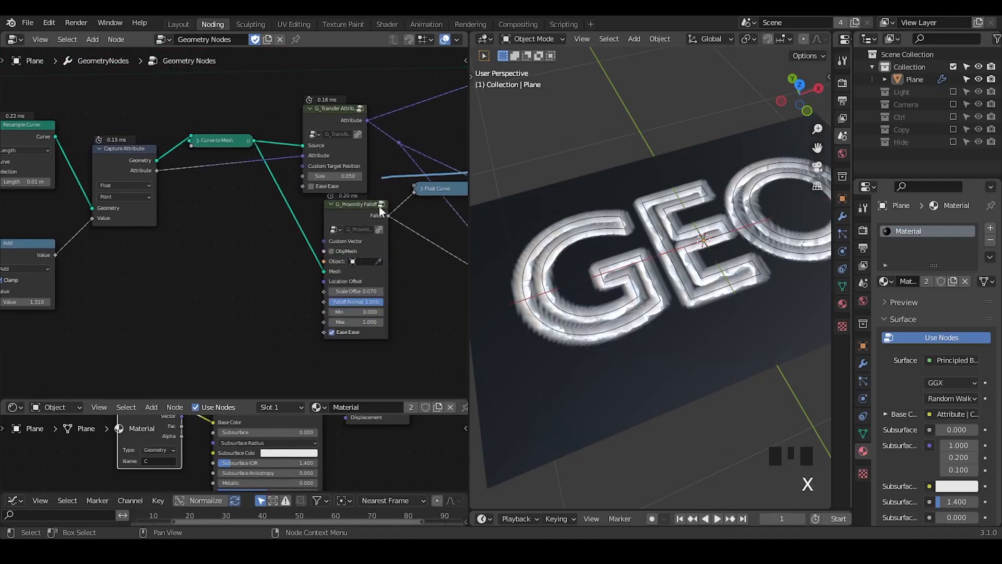
pyautogui.moveTo(357, 256); pyautogui.dragTo(306, 225, button='middle')
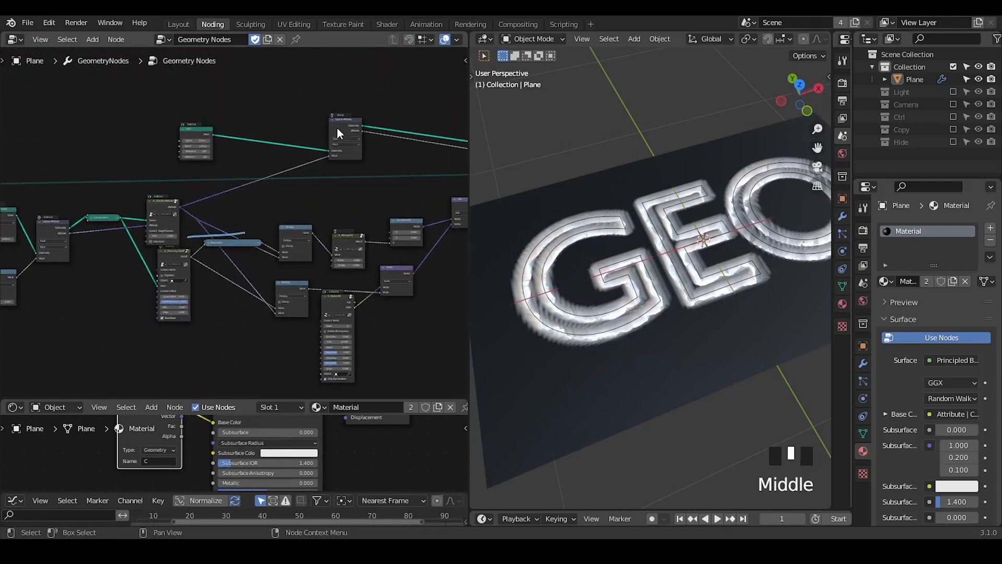
pyautogui.moveTo(337, 133); pyautogui.dragTo(269, 128)
pyautogui.hotkey('shift', 'd')
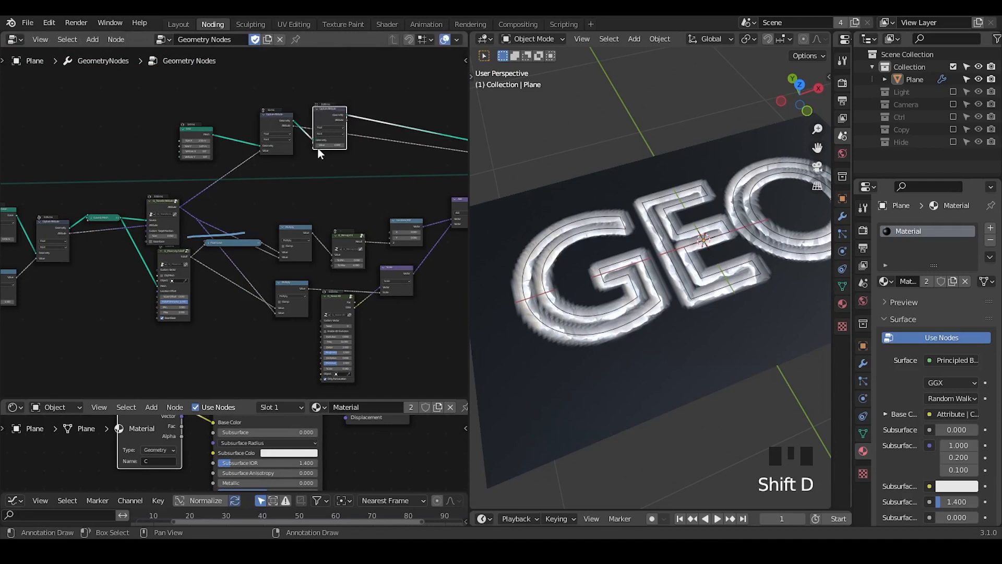
# Move G_Proximity Falloff down and place a duplicate of G_Transfer Attribute, keeping its input links, below the original.
pyautogui.moveTo(124, 204); pyautogui.dragTo(205, 167, button='middle')
pyautogui.moveTo(247, 224); pyautogui.dragTo(238, 290)
pyautogui.moveTo(236, 164); pyautogui.dragTo(233, 157)
pyautogui.hotkey('ctrl', 'shift', 'd')
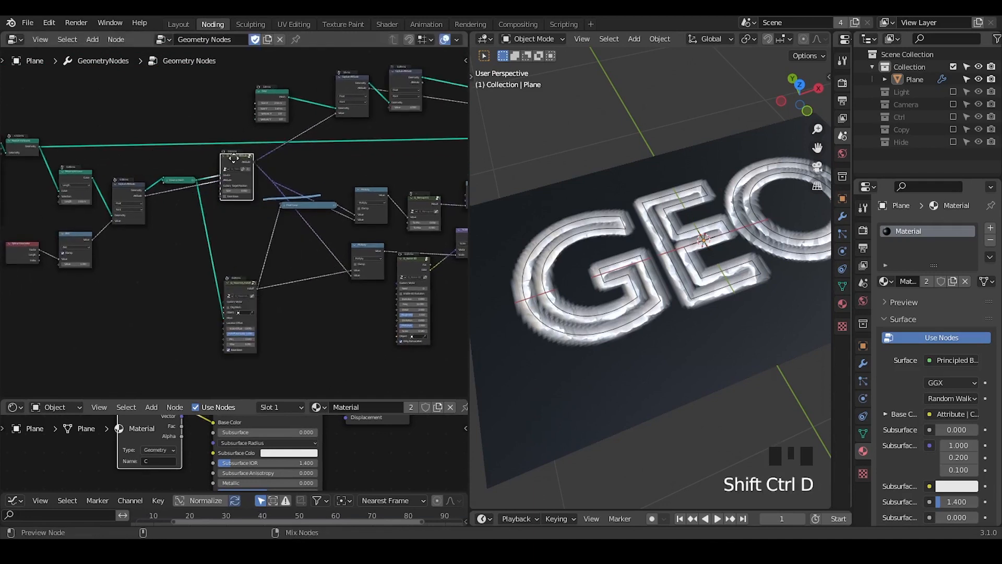
pyautogui.click(224, 246)
pyautogui.keyDown('ctrl'); pyautogui.moveTo(226, 251); pyautogui.dragTo(228, 215, button='middle'); pyautogui.keyUp('ctrl')
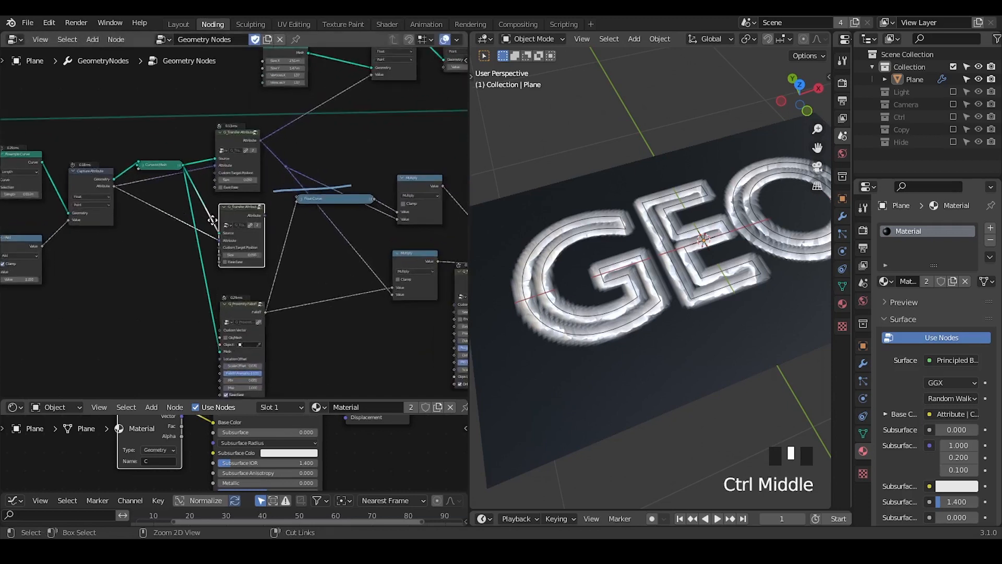
# Duplicate the Capture Attribute node after Resample Curve and insert the copy before Curve to Mesh.
pyautogui.moveTo(82, 202); pyautogui.dragTo(224, 167, button='middle')
pyautogui.click(202, 141)
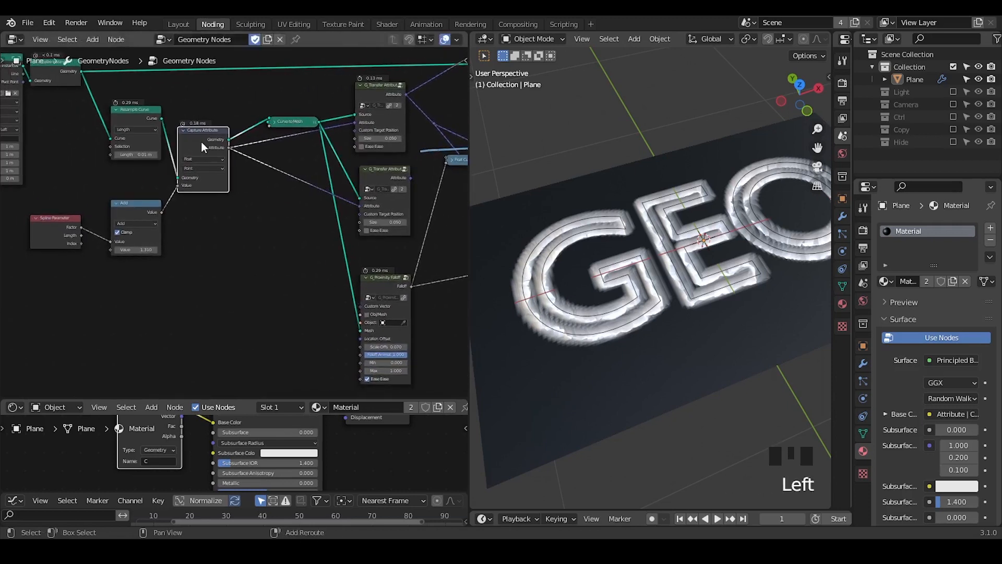
pyautogui.hotkey('shift', 'd')
pyautogui.click(200, 131)
# Duplicate the Add node with its Spline Parameter link and route it through the second curve Capture Attribute into the second G_Transfer Attribute.
pyautogui.moveTo(175, 211); pyautogui.dragTo(212, 197, button='middle')
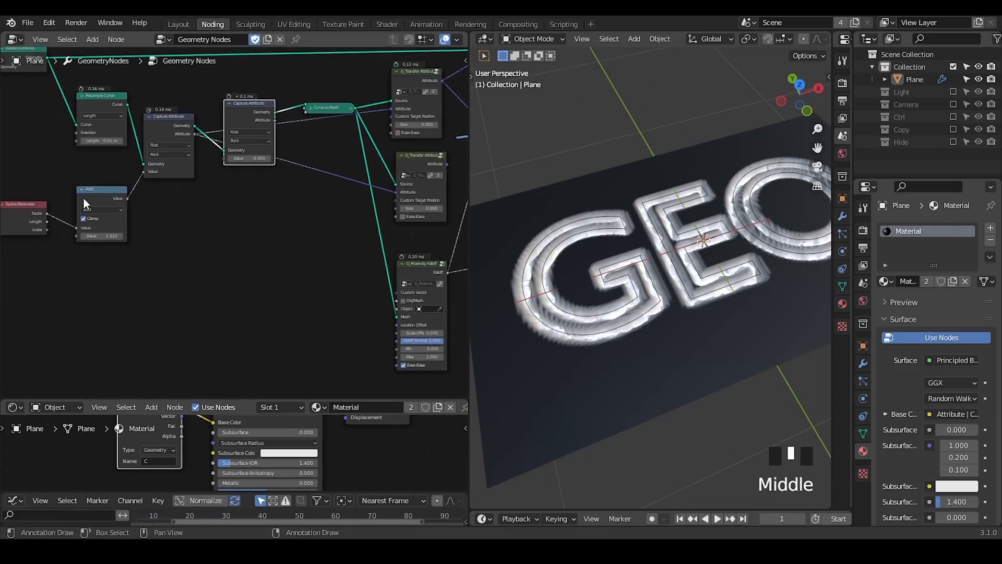
pyautogui.click(84, 198)
pyautogui.hotkey('shift', 'd')
pyautogui.click(177, 228)
pyautogui.keyDown('alt'); pyautogui.moveTo(119, 256); pyautogui.dragTo(196, 245, button='right'); pyautogui.keyUp('alt')
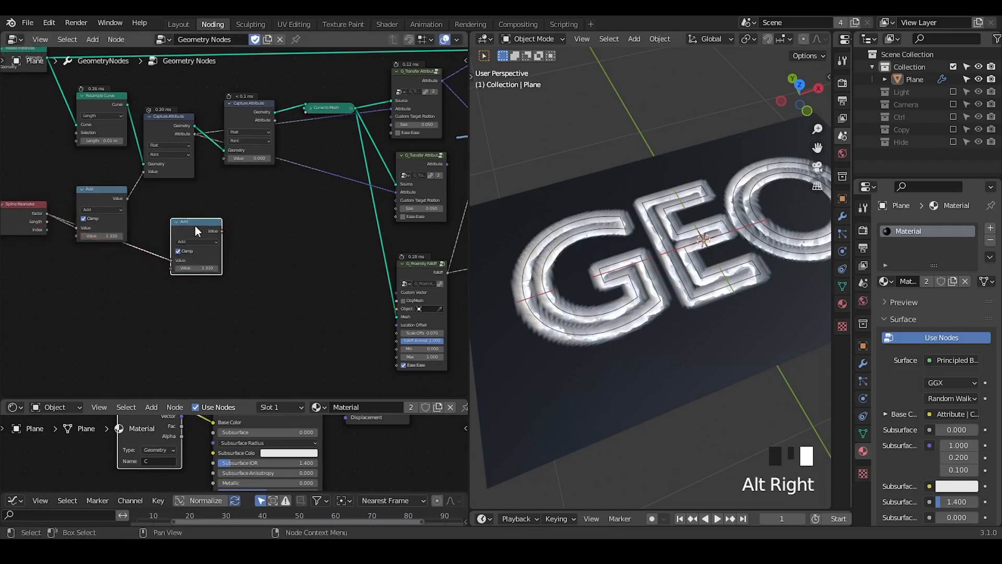
pyautogui.moveTo(194, 225); pyautogui.dragTo(399, 191)
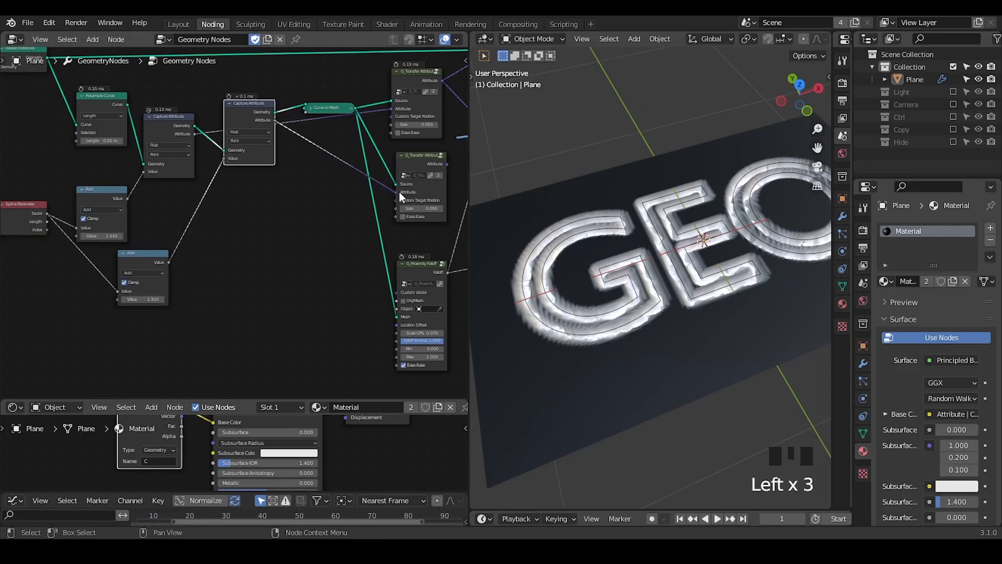
# Link the second G_Transfer Attribute to the grid's second Capture Attribute value, and output that captured attribute through the Group Output.
pyautogui.moveTo(399, 191); pyautogui.dragTo(70, 310, button='middle')
pyautogui.moveTo(119, 282); pyautogui.dragTo(318, 116)
pyautogui.moveTo(369, 187); pyautogui.dragTo(87, 107, button='middle')
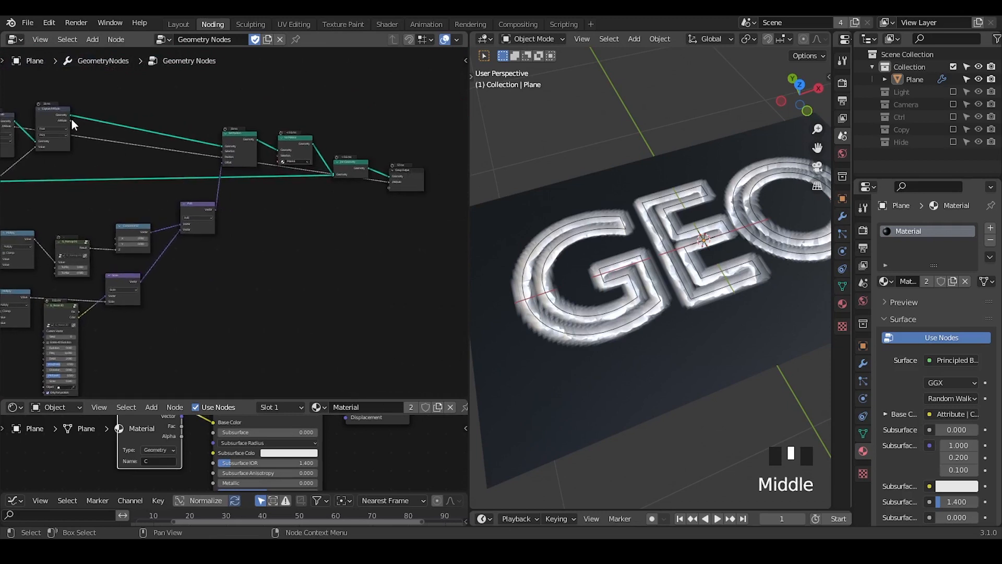
pyautogui.moveTo(71, 119); pyautogui.dragTo(393, 189)
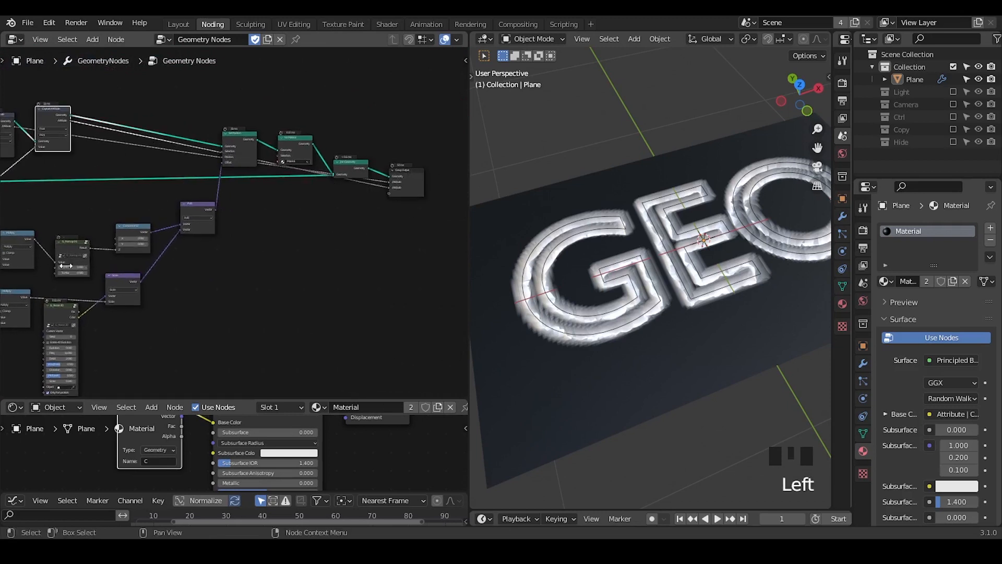
pyautogui.moveTo(392, 189); pyautogui.dragTo(330, 222, button='middle')
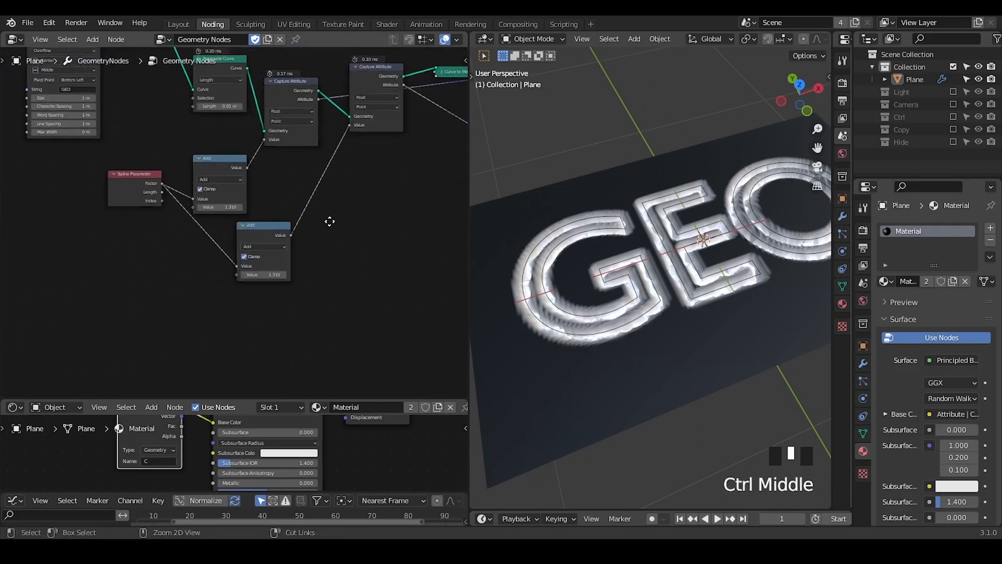
pyautogui.moveTo(261, 224); pyautogui.dragTo(285, 210)
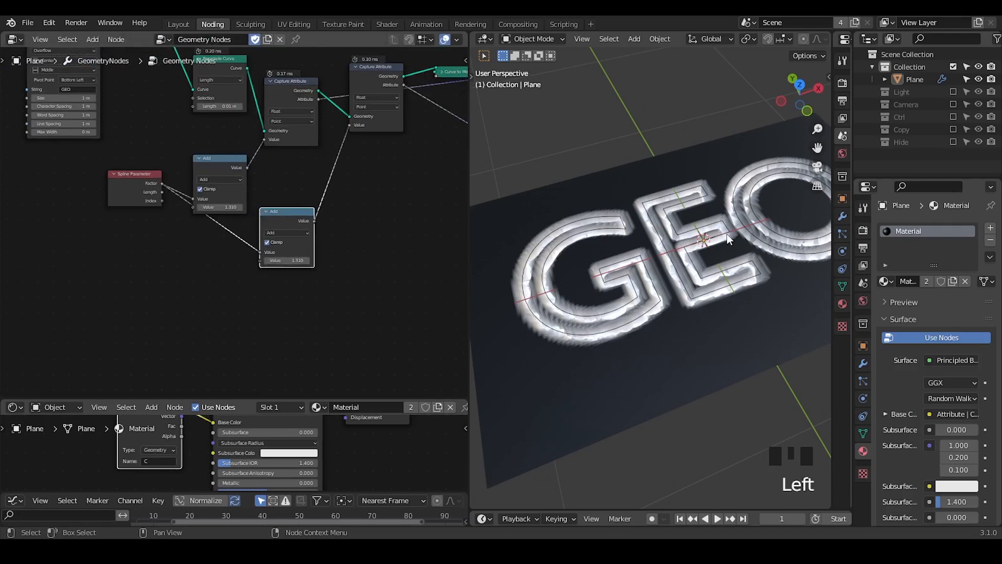
# Name the modifier's second output attribute D.
pyautogui.click(863, 361)
pyautogui.click(954, 321)
pyautogui.write('D')
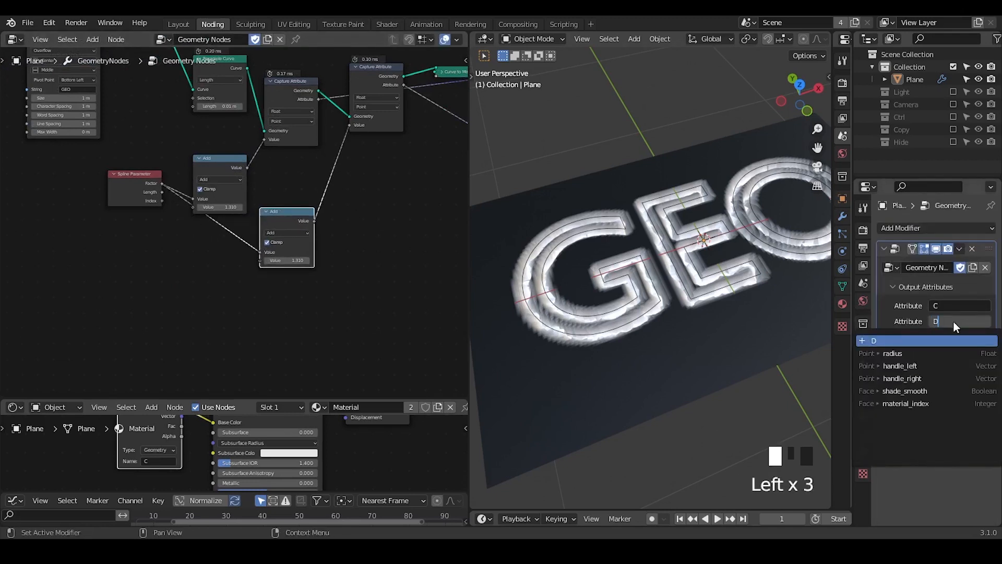
pyautogui.press('Return')
# Enlarge the Shader Editor, duplicate the C Attribute node below the original and set the copy's name to D.
pyautogui.moveTo(265, 402); pyautogui.dragTo(265, 181)
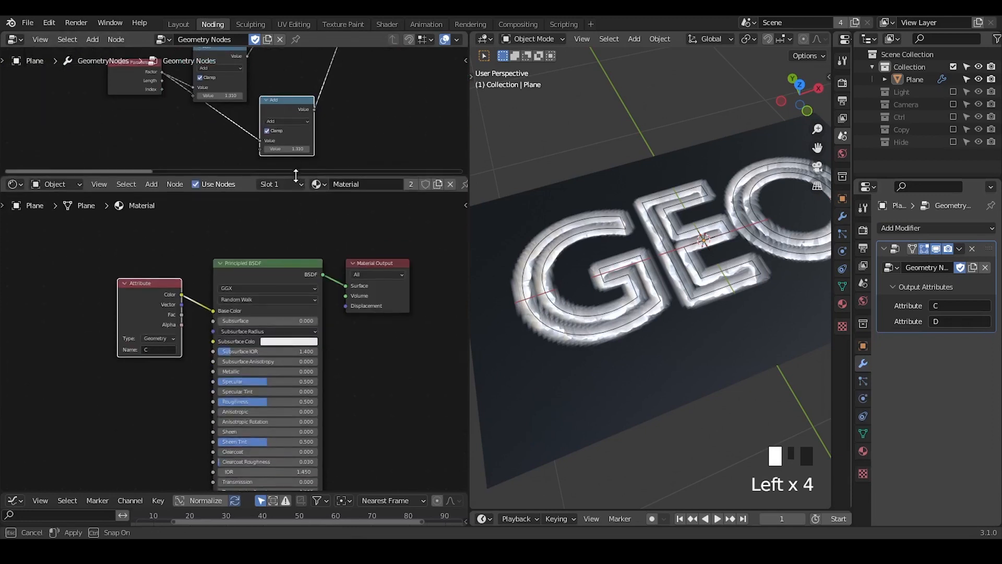
pyautogui.moveTo(139, 294); pyautogui.dragTo(54, 314)
pyautogui.moveTo(55, 314); pyautogui.dragTo(138, 265, button='middle')
pyautogui.hotkey('shift', 'd')
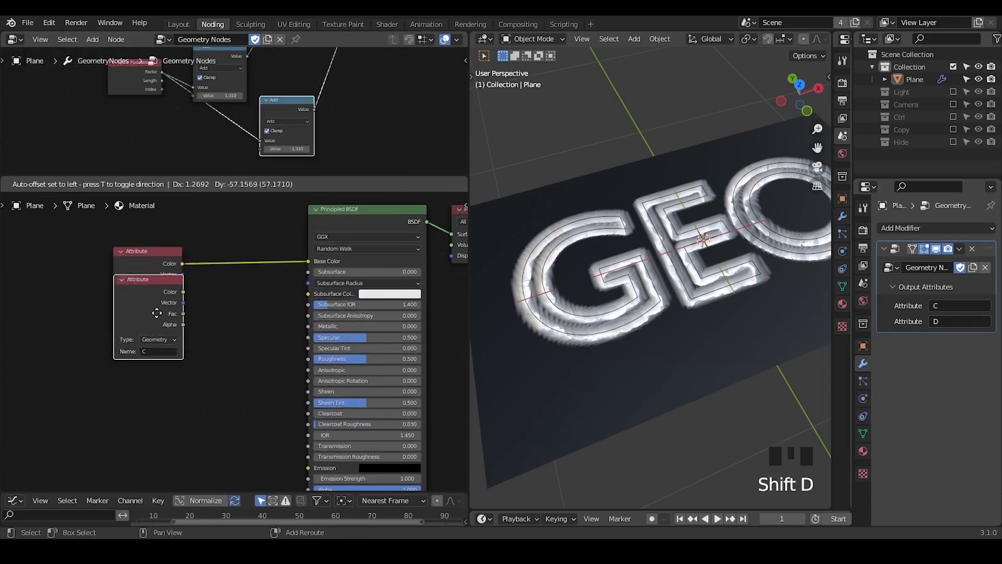
pyautogui.click(156, 380)
pyautogui.click(157, 389)
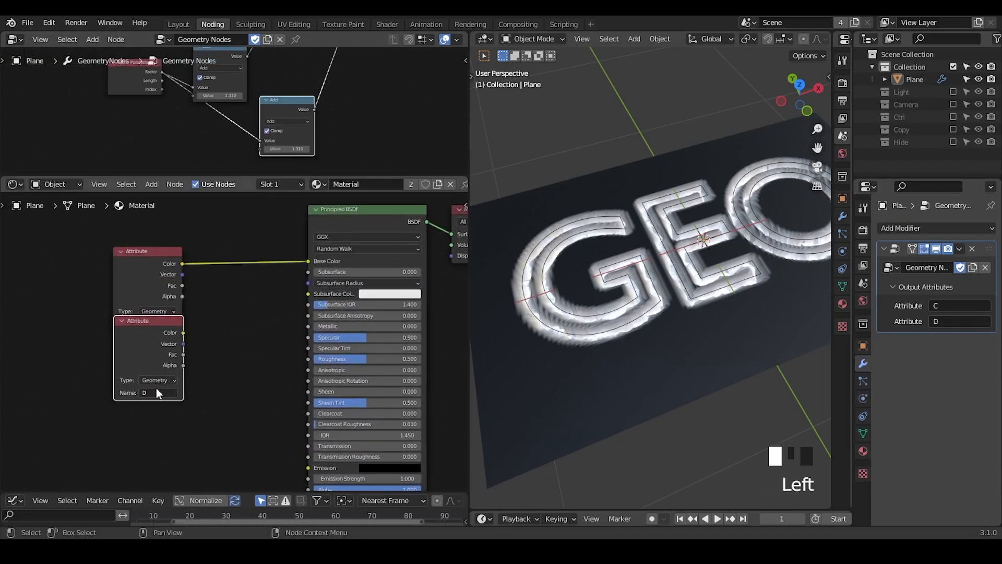
pyautogui.moveTo(135, 337); pyautogui.dragTo(100, 382)
# Move the C attribute's Color link from Base Color to Emission and set the Base Color to black.
pyautogui.moveTo(228, 388); pyautogui.dragTo(224, 339, button='middle')
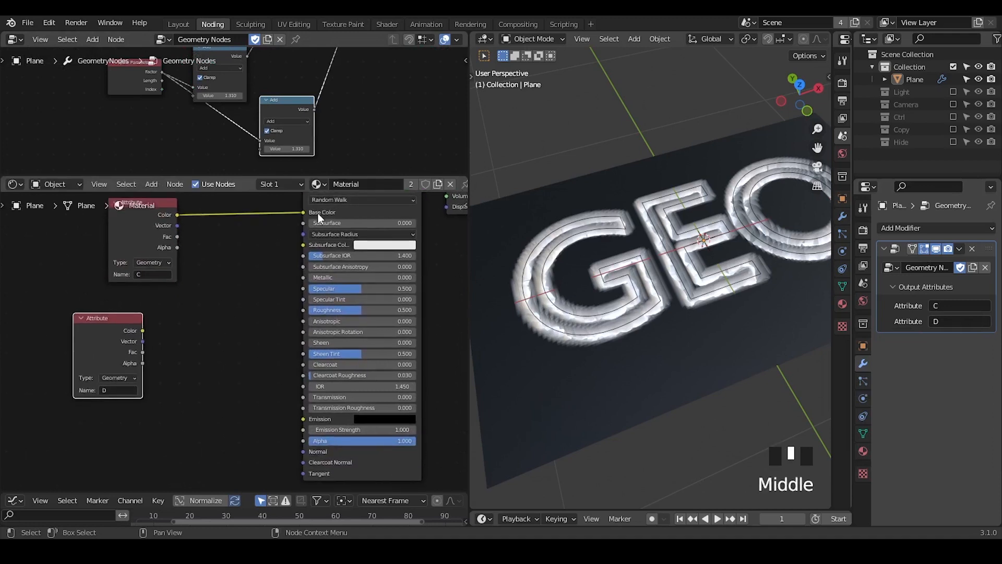
pyautogui.scroll(1, 312, 217)
pyautogui.moveTo(308, 224); pyautogui.dragTo(308, 240, button='middle')
pyautogui.moveTo(301, 229); pyautogui.dragTo(322, 432)
pyautogui.click(402, 226)
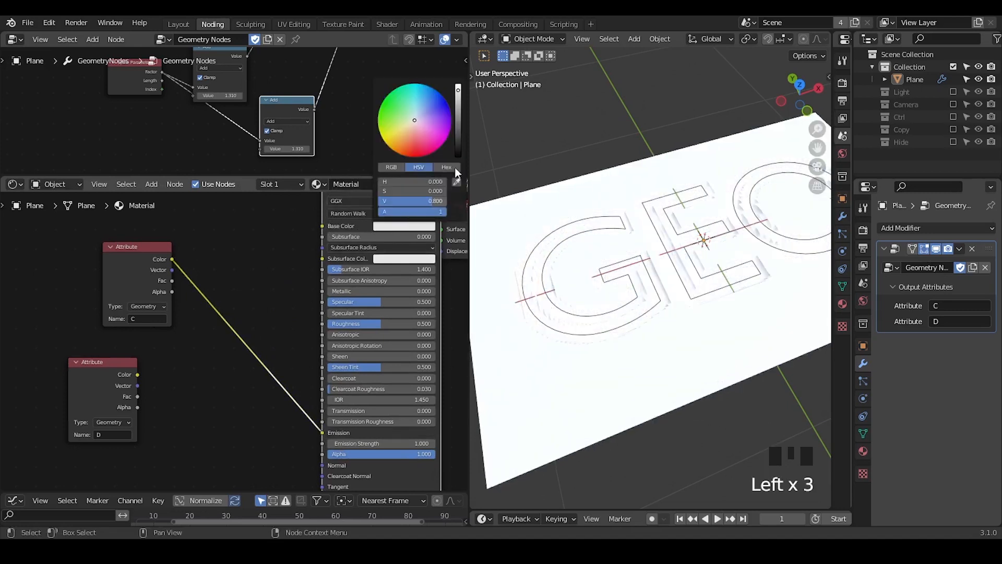
pyautogui.moveTo(459, 119); pyautogui.dragTo(458, 156)
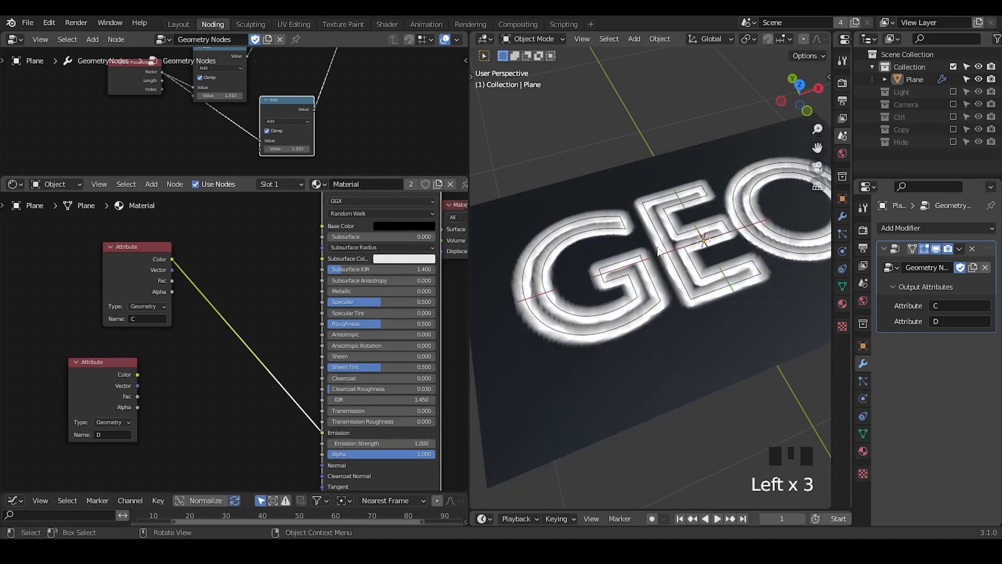
# Rearrange the two Attribute nodes to leave room before the Principled BSDF.
pyautogui.moveTo(288, 230); pyautogui.dragTo(264, 271, button='middle')
pyautogui.click(330, 200)
pyautogui.moveTo(343, 217); pyautogui.dragTo(311, 238)
pyautogui.moveTo(171, 336); pyautogui.dragTo(239, 259, button='middle')
pyautogui.moveTo(157, 224); pyautogui.dragTo(105, 234)
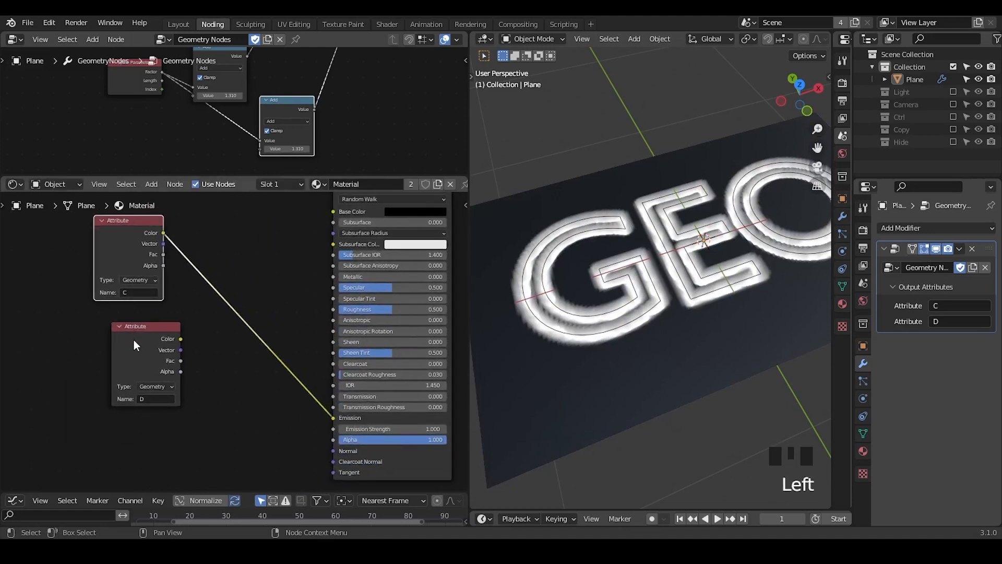
pyautogui.moveTo(134, 341); pyautogui.dragTo(107, 332)
# Insert a Math node set to Subtract between the C attribute and Emission, and link D's Color to its second value.
pyautogui.hotkey('ctrl', 'a')
pyautogui.write('add')
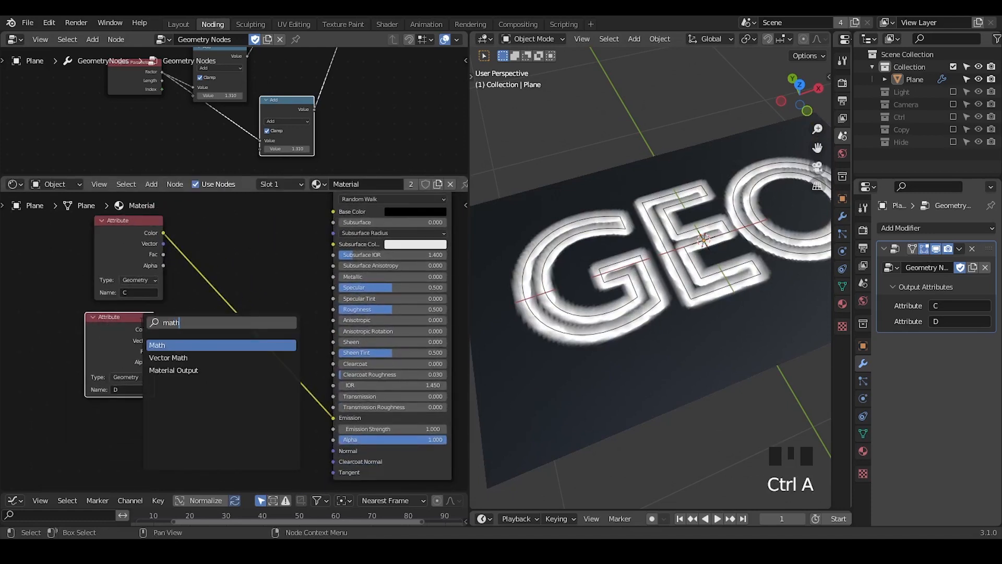
pyautogui.press('Return')
pyautogui.click(212, 271)
pyautogui.click(234, 304)
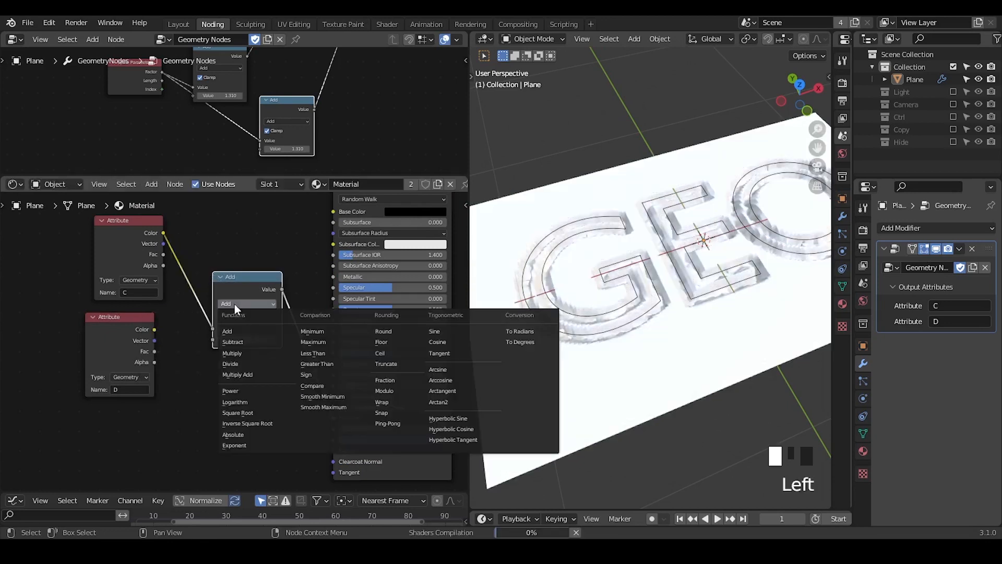
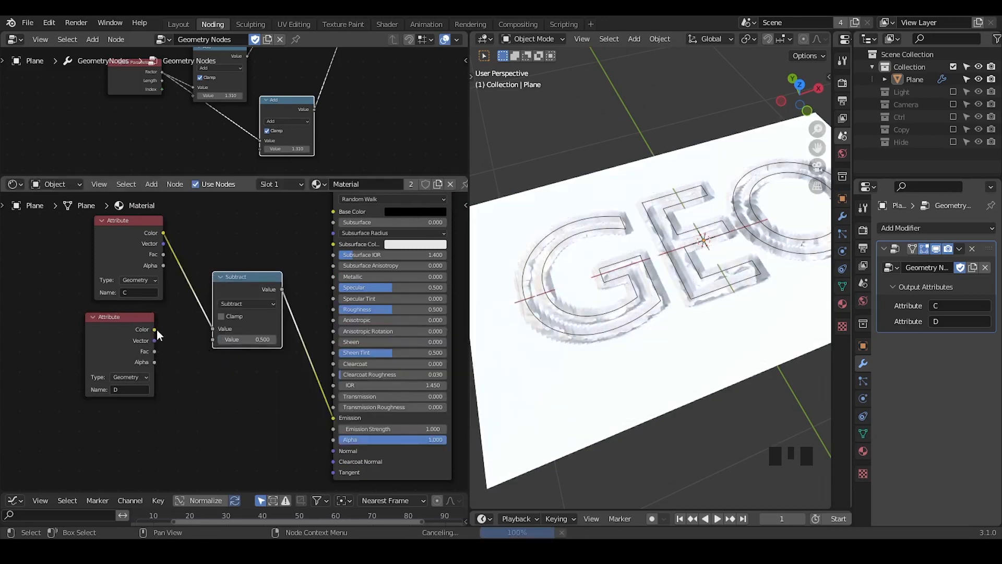
pyautogui.moveTo(154, 330); pyautogui.dragTo(213, 339)
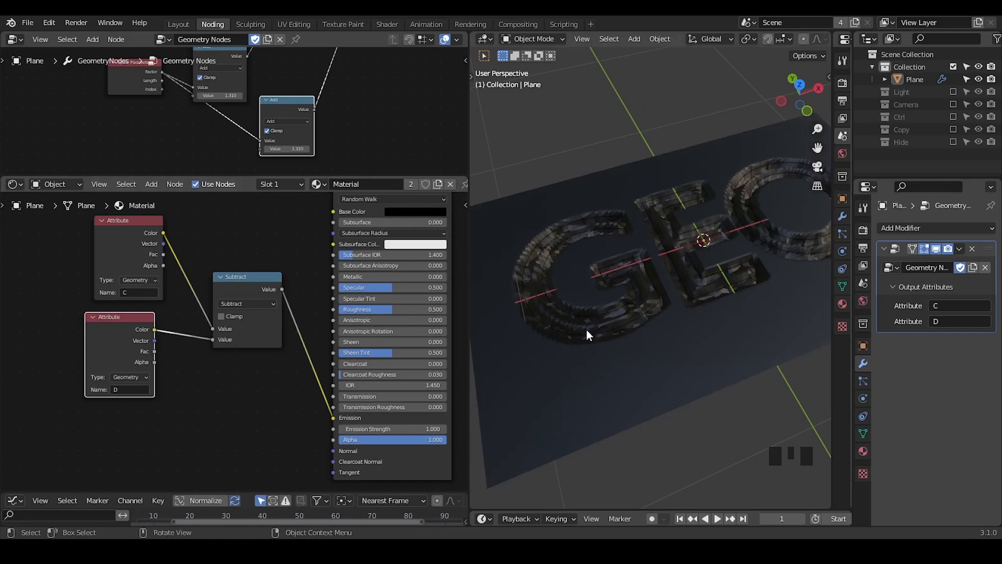
# Enlarge the geometry node editor's area and move Spline Parameter farther away from the two Add nodes.
pyautogui.moveTo(586, 328); pyautogui.dragTo(595, 304, button='middle')
pyautogui.moveTo(274, 177); pyautogui.dragTo(274, 330)
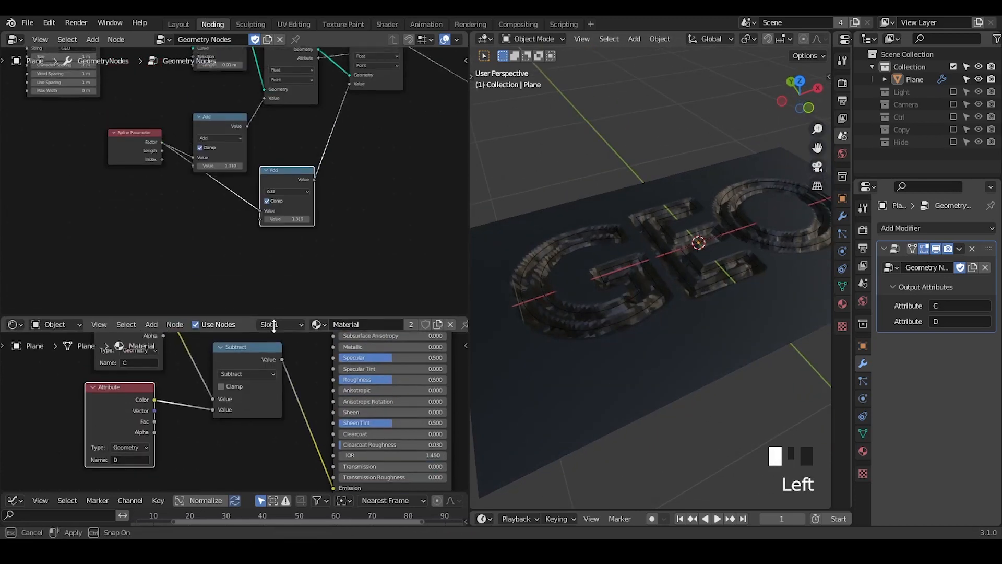
pyautogui.moveTo(127, 171); pyautogui.dragTo(96, 230)
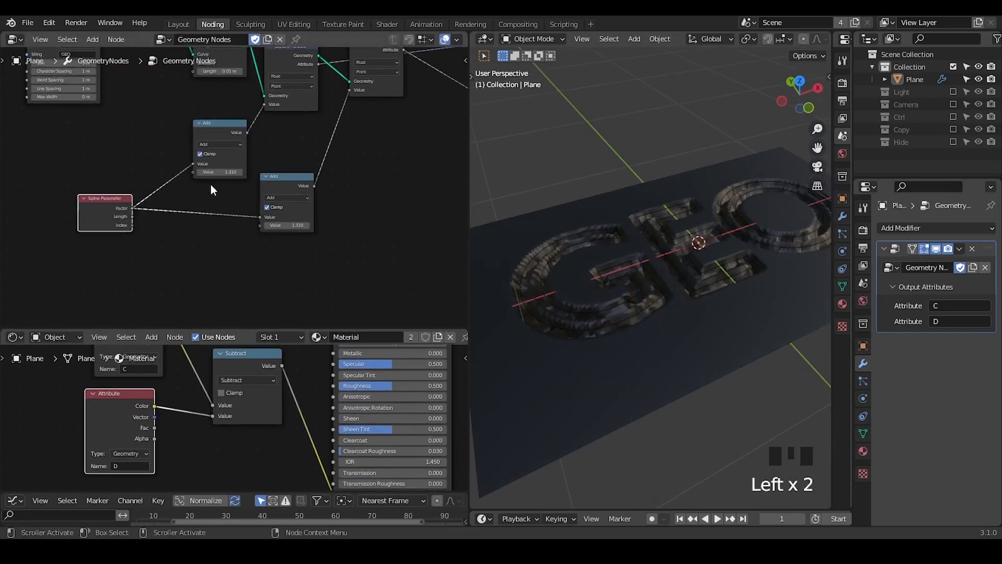
pyautogui.moveTo(239, 215); pyautogui.dragTo(259, 96, button='middle')
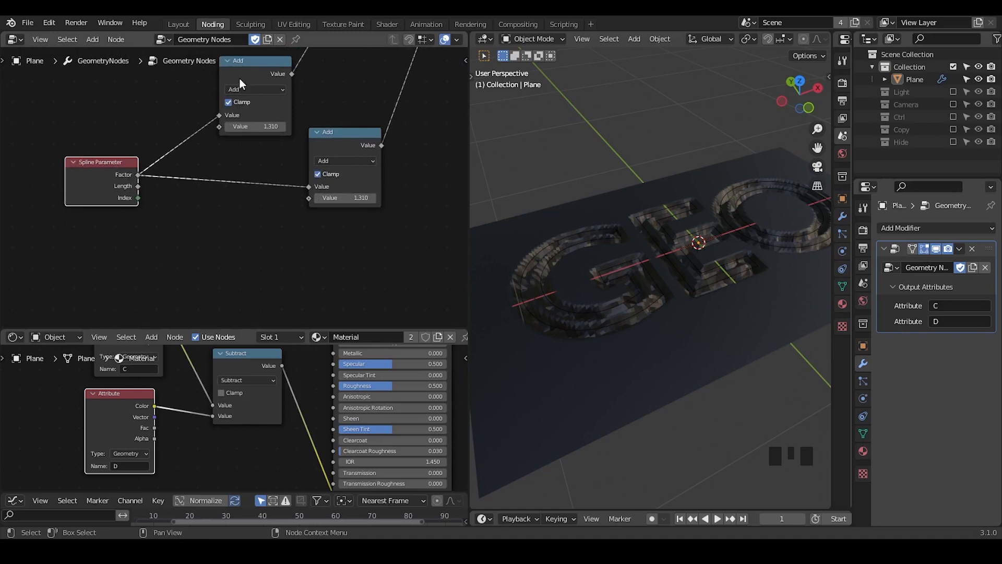
pyautogui.moveTo(106, 185); pyautogui.dragTo(23, 160)
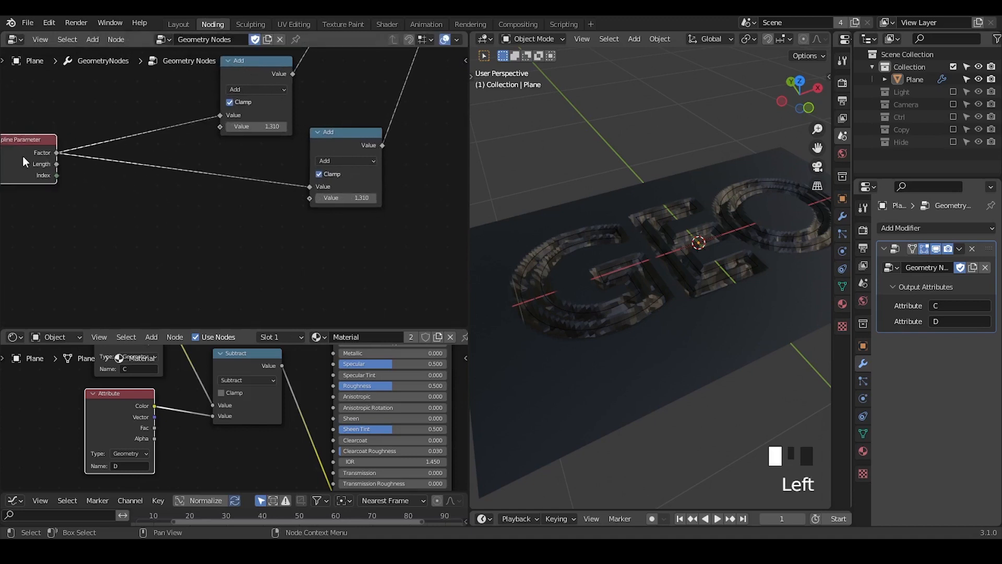
# Duplicate the first Add node and place the unlinked copy below the Spline Parameter links.
pyautogui.click(264, 60)
pyautogui.hotkey('shift', 'd')
pyautogui.click(186, 219)
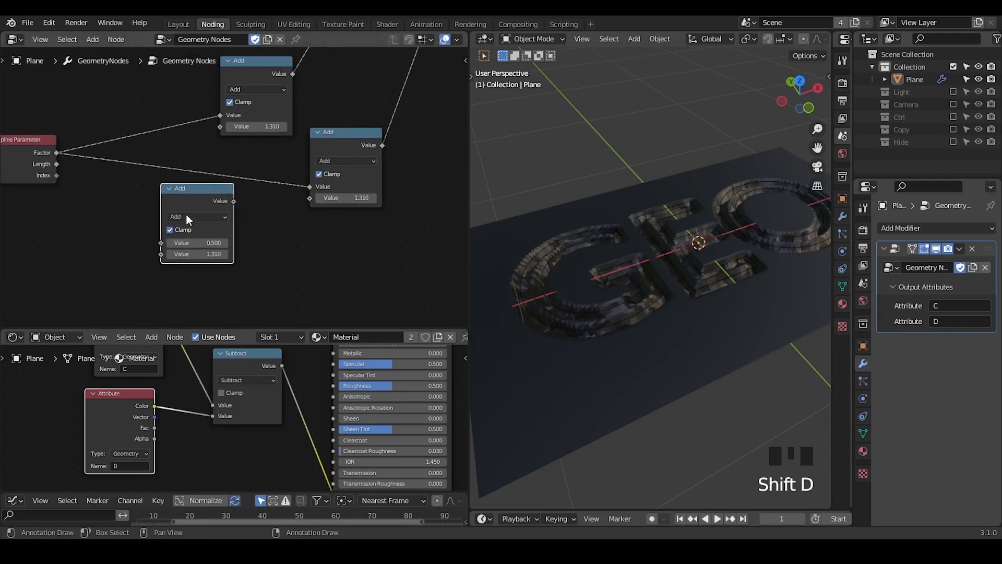
# Add a Value node below Spline Parameter and link it to the second value of both original Add nodes.
pyautogui.moveTo(186, 219); pyautogui.dragTo(282, 196, button='middle')
pyautogui.hotkey('ctrl', 'a')
pyautogui.write('value')
pyautogui.press('Return')
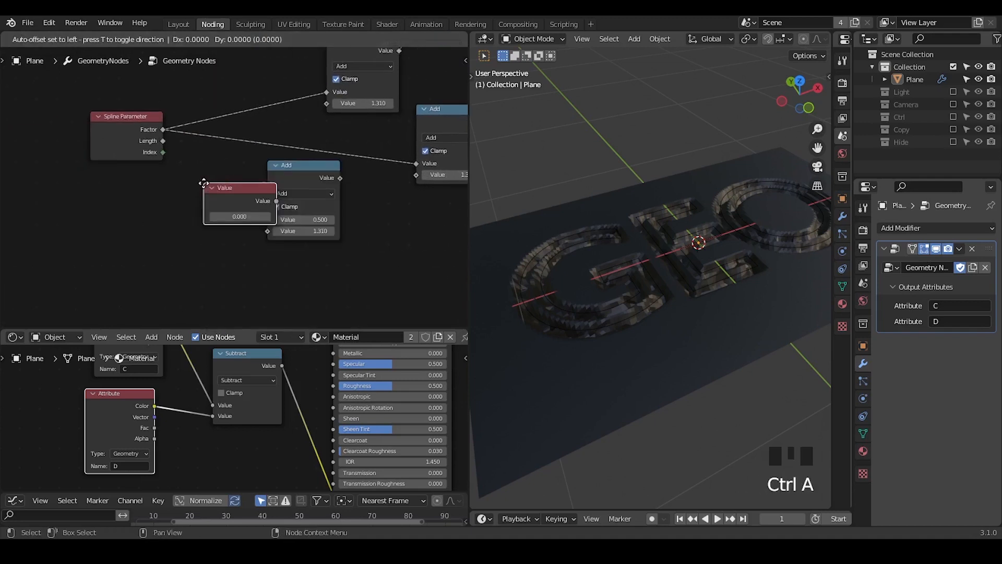
pyautogui.click(101, 184)
pyautogui.moveTo(183, 184); pyautogui.dragTo(167, 191, button='middle')
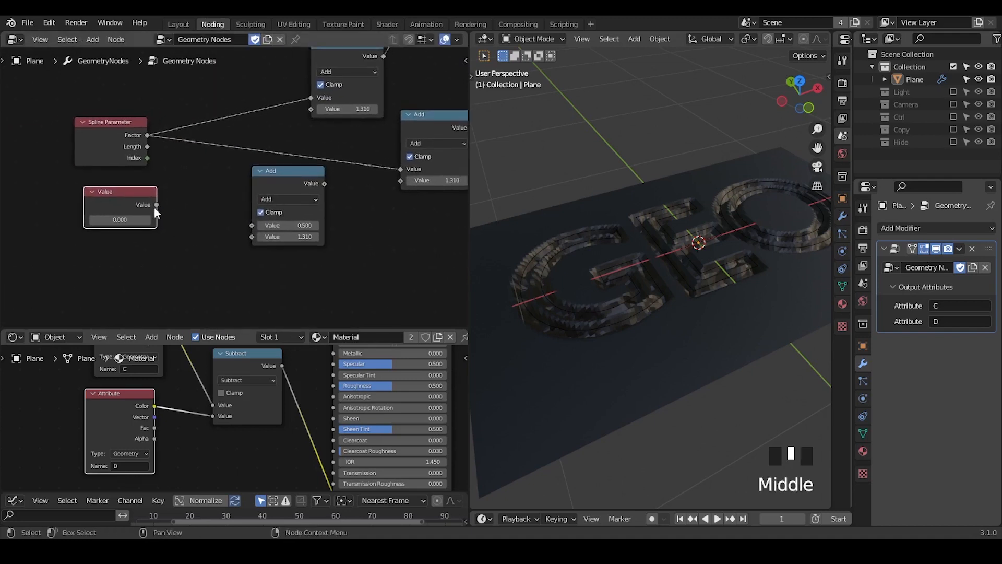
pyautogui.moveTo(155, 205); pyautogui.dragTo(400, 180)
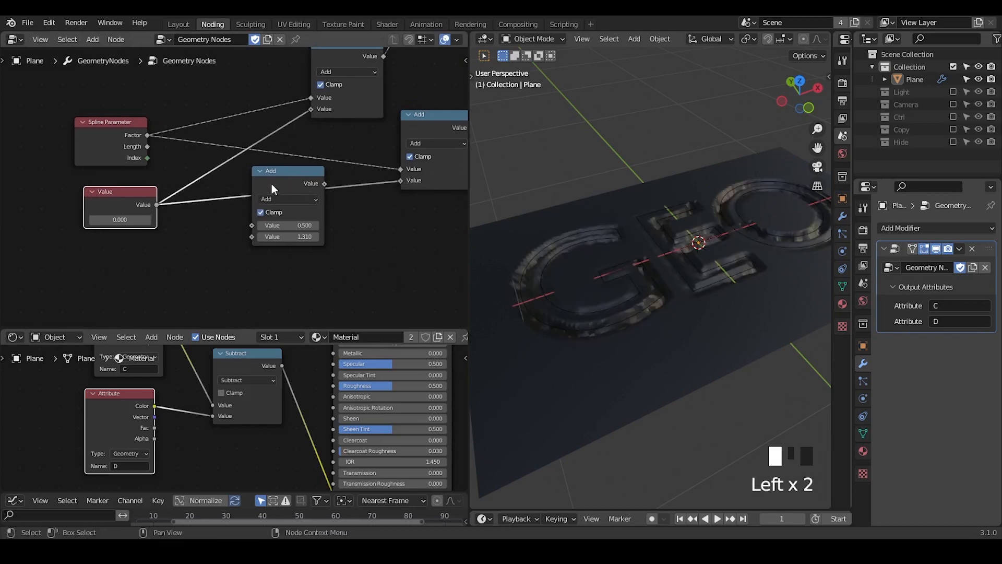
# Insert the spare Add node between the Value node and the second Add node, and switch it to Subtract.
pyautogui.moveTo(262, 187); pyautogui.dragTo(266, 188)
pyautogui.click(284, 199)
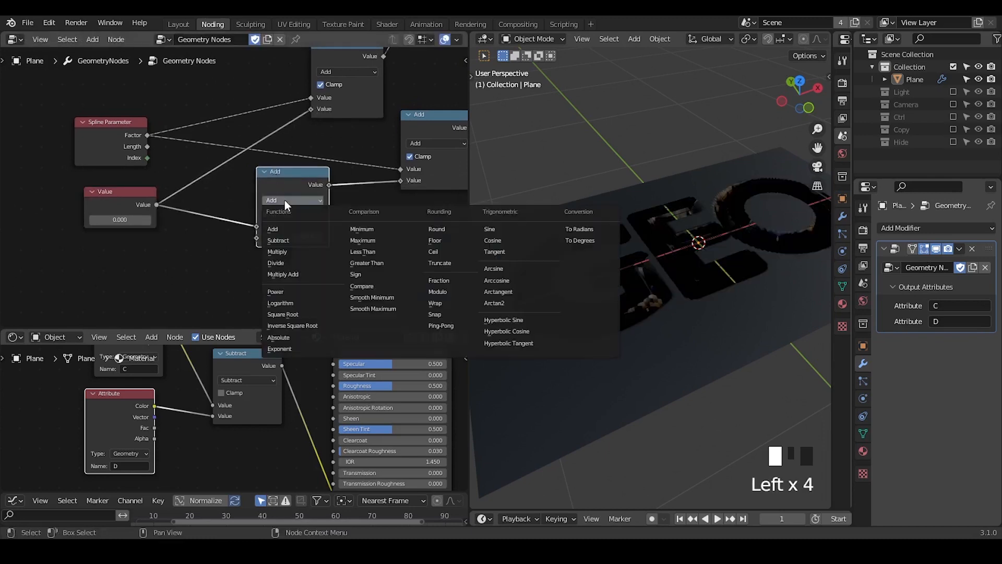
pyautogui.click(279, 240)
# Set the new Subtract node's second value to 0.4 and the Value node to 0.09.
pyautogui.click(300, 236)
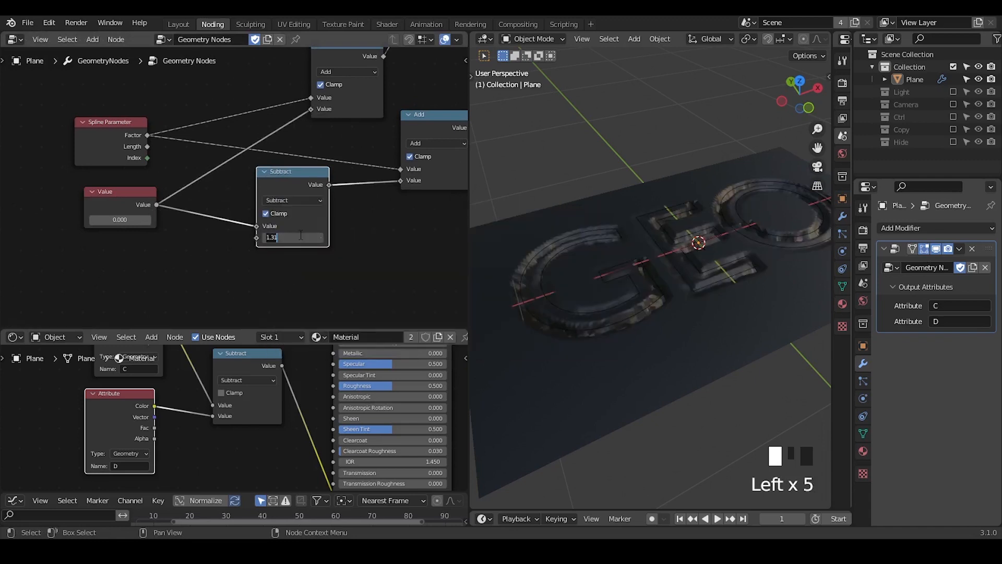
pyautogui.write('0.4')
pyautogui.press('Return')
pyautogui.keyDown('shift'); pyautogui.moveTo(659, 267); pyautogui.dragTo(625, 242, button='middle'); pyautogui.keyUp('shift')
pyautogui.moveTo(119, 219)
pyautogui.keyDown('shift'); pyautogui.mouseDown()
pyautogui.moveTo(102, 219)
pyautogui.moveTo(196, 219)
pyautogui.moveTo(132, 220)
pyautogui.mouseUp(); pyautogui.keyUp('shift')
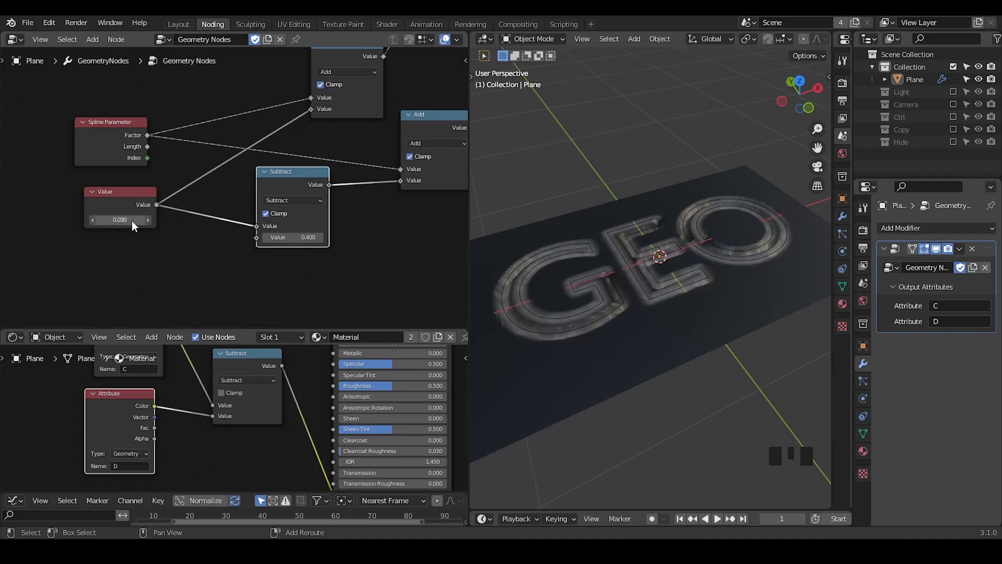
# Enlarge the shader editor's area and move both Attribute nodes and the Subtract node farther away from the Principled BSDF.
pyautogui.moveTo(340, 330); pyautogui.dragTo(341, 261)
pyautogui.hotkey('ctrl', 'alt', 'shift', 'q')
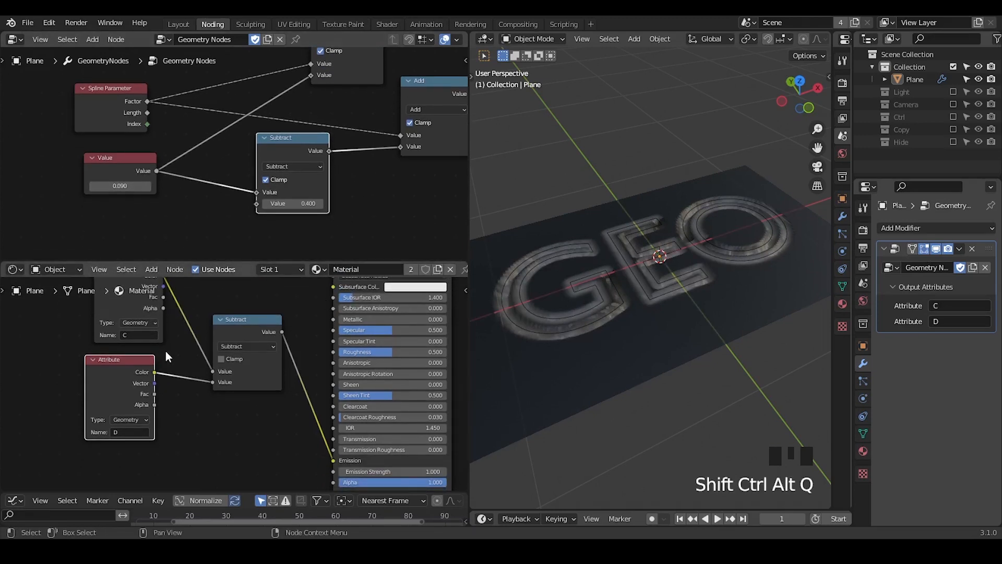
pyautogui.moveTo(104, 294); pyautogui.dragTo(115, 328, button='middle')
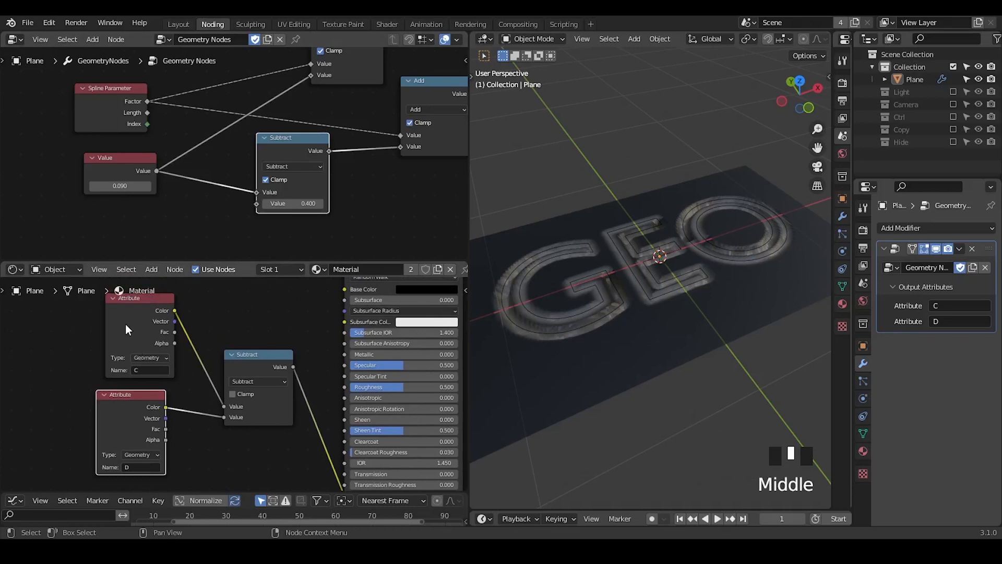
pyautogui.moveTo(125, 329); pyautogui.dragTo(98, 329)
pyautogui.moveTo(139, 396); pyautogui.dragTo(114, 396)
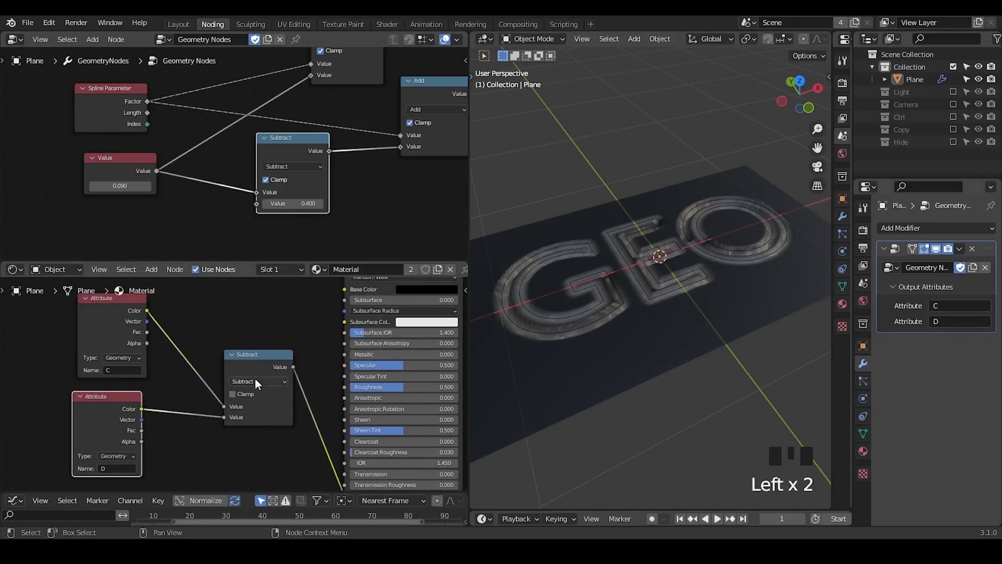
pyautogui.moveTo(254, 378); pyautogui.dragTo(224, 380)
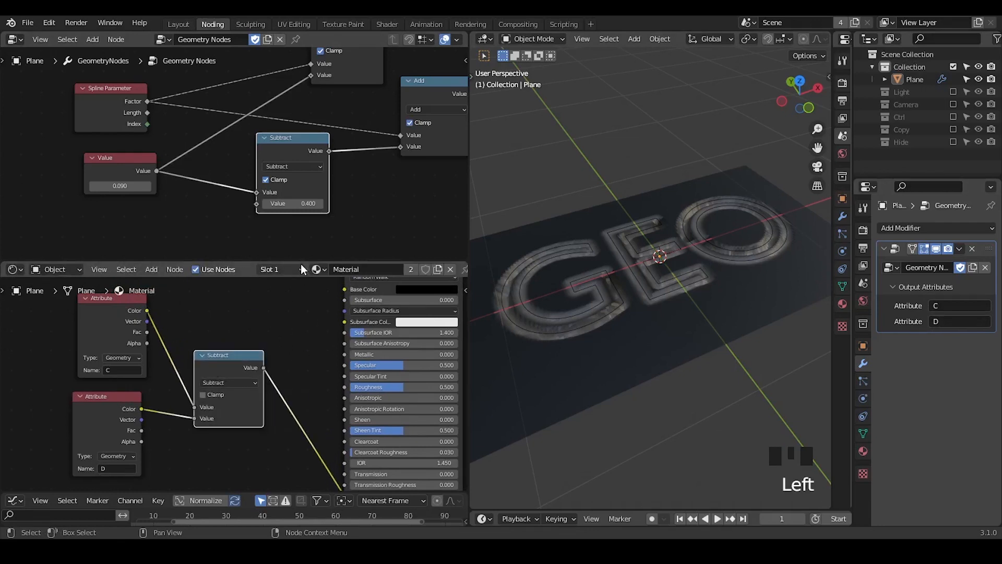
# Enlarge the shader editor's area further and move its Subtract node lower to free space before Base Color.
pyautogui.moveTo(300, 262); pyautogui.dragTo(296, 236)
pyautogui.scroll(1, 296, 313)
pyautogui.moveTo(292, 318)
pyautogui.mouseDown(button='middle')
pyautogui.moveTo(219, 340)
pyautogui.moveTo(274, 321)
pyautogui.mouseUp(button='middle')
pyautogui.moveTo(237, 365); pyautogui.dragTo(237, 367, button='middle')
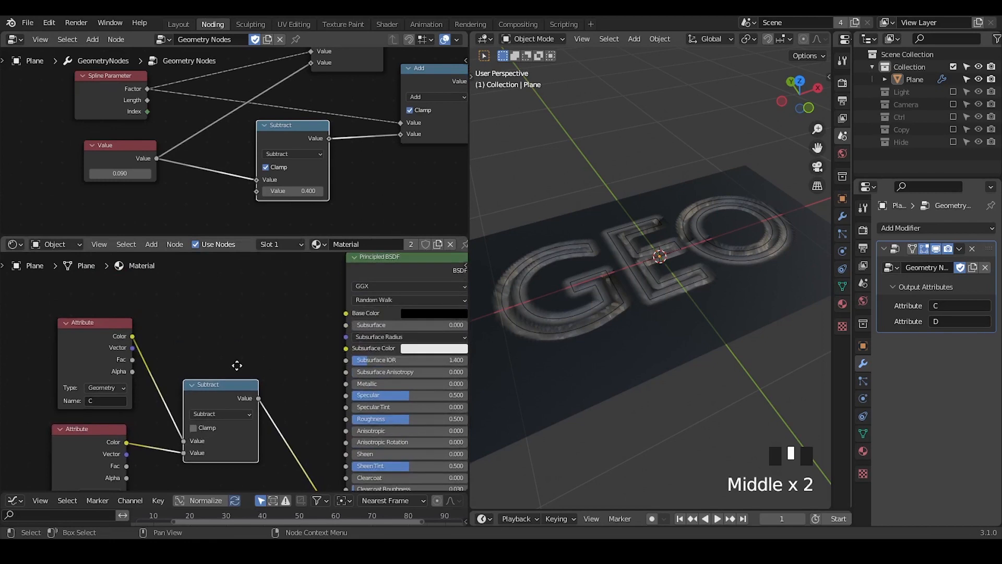
pyautogui.moveTo(219, 385); pyautogui.dragTo(223, 410)
pyautogui.click(209, 413)
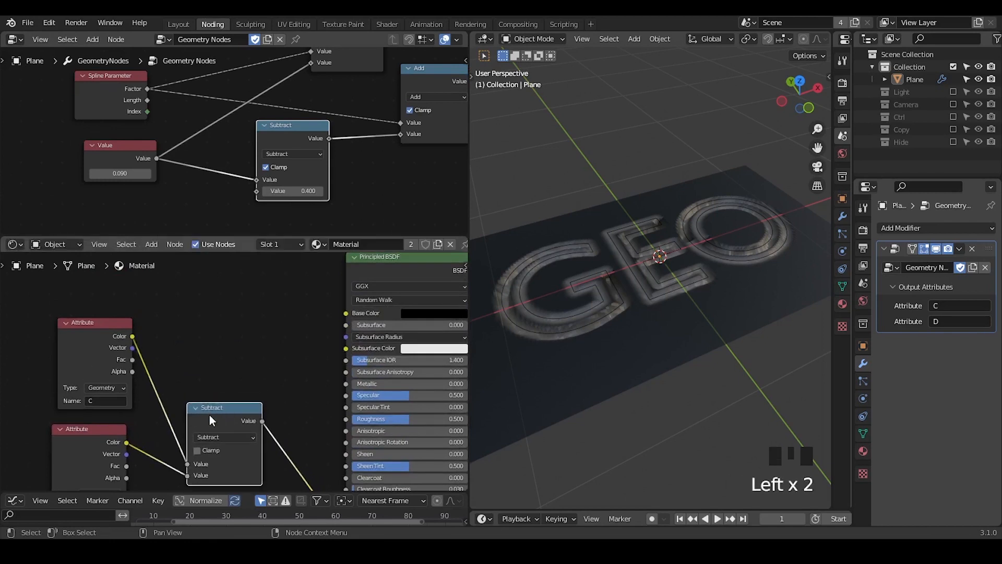
# Link the C attribute's Color to Base Color through a new MixRGB node, feeding the attribute into the node's Fac.
pyautogui.moveTo(133, 337); pyautogui.dragTo(347, 313)
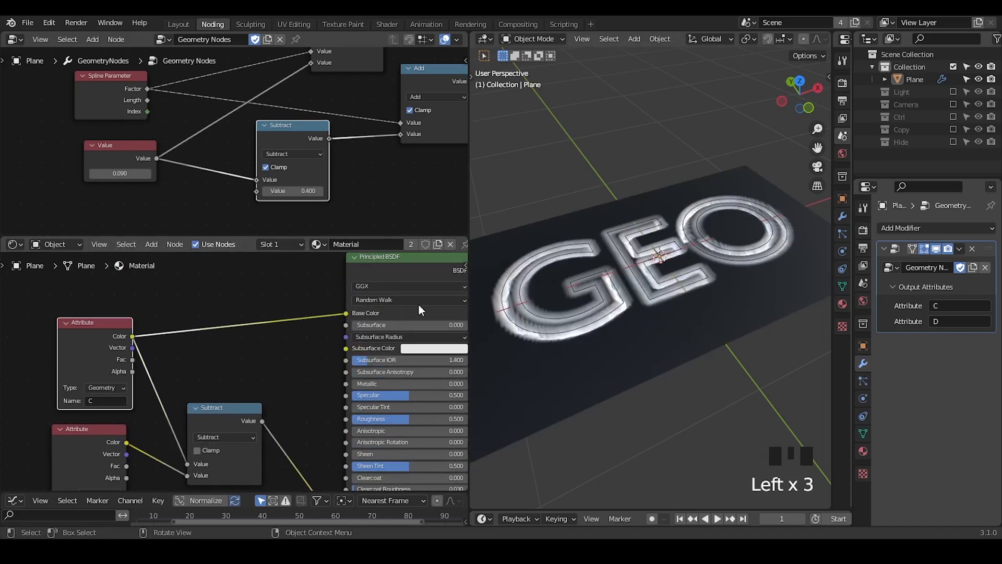
pyautogui.hotkey('ctrl', 'a')
pyautogui.write('mix')
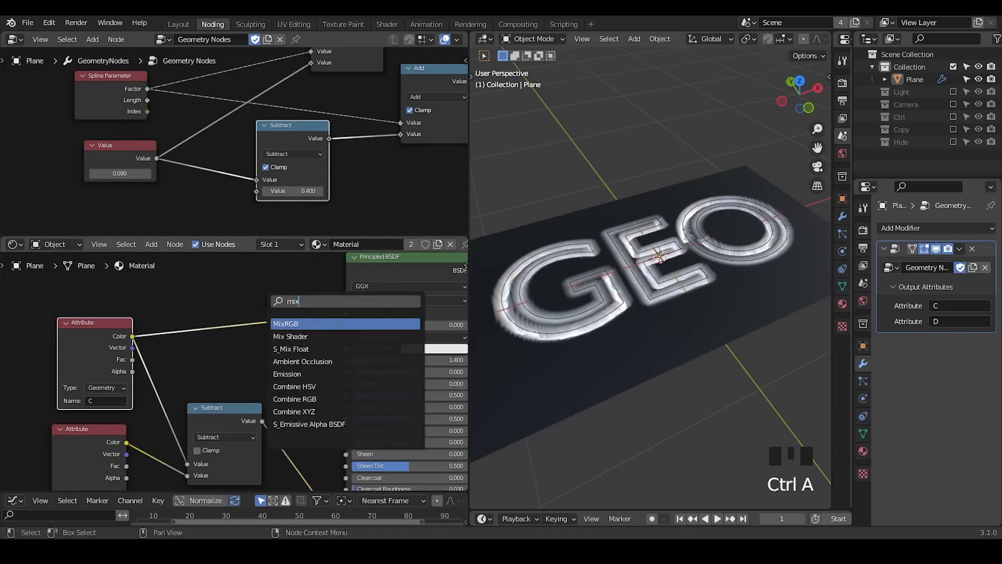
pyautogui.press('Return')
pyautogui.click(229, 281)
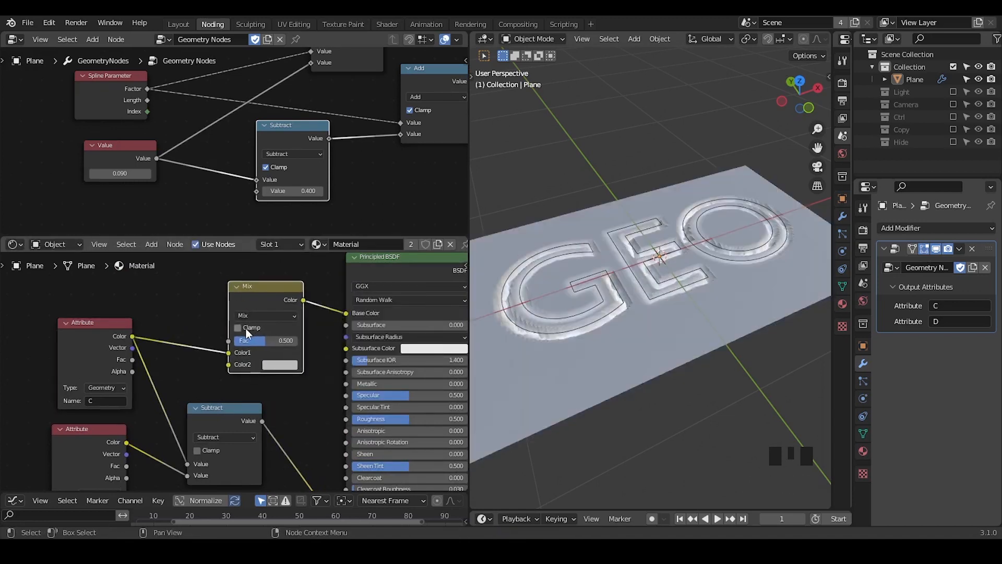
pyautogui.moveTo(230, 353); pyautogui.dragTo(230, 341)
# Move both Attribute nodes and the Subtract node together farther away from the Mix node.
pyautogui.moveTo(199, 369); pyautogui.dragTo(227, 325, button='middle')
pyautogui.moveTo(227, 324); pyautogui.dragTo(55, 460)
pyautogui.press('g')
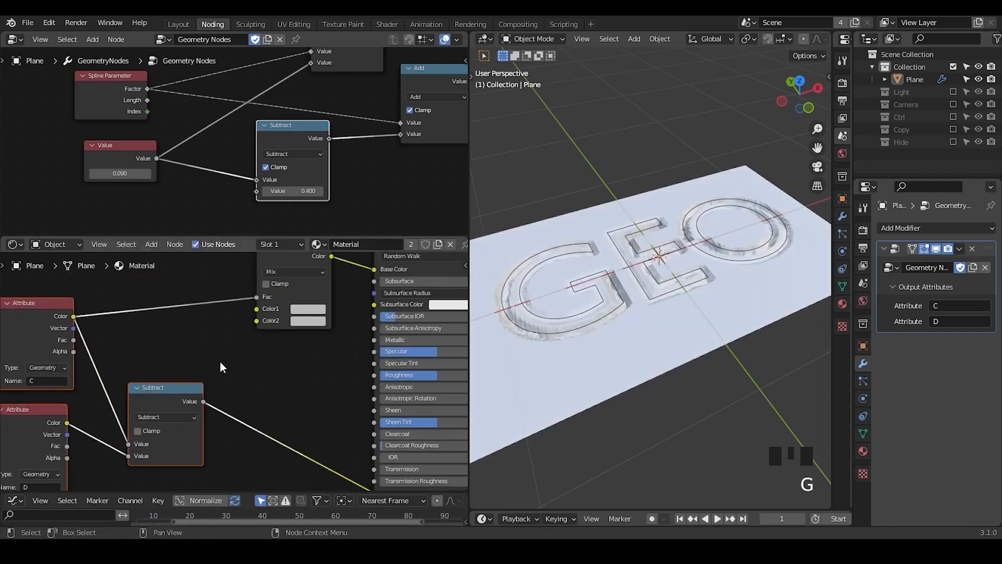
pyautogui.click(221, 363)
# Duplicate the Mix node onto the link between Subtract and Emission, with Subtract's output feeding the copy's Fac.
pyautogui.moveTo(273, 261); pyautogui.dragTo(272, 277)
pyautogui.hotkey('shift', 'd')
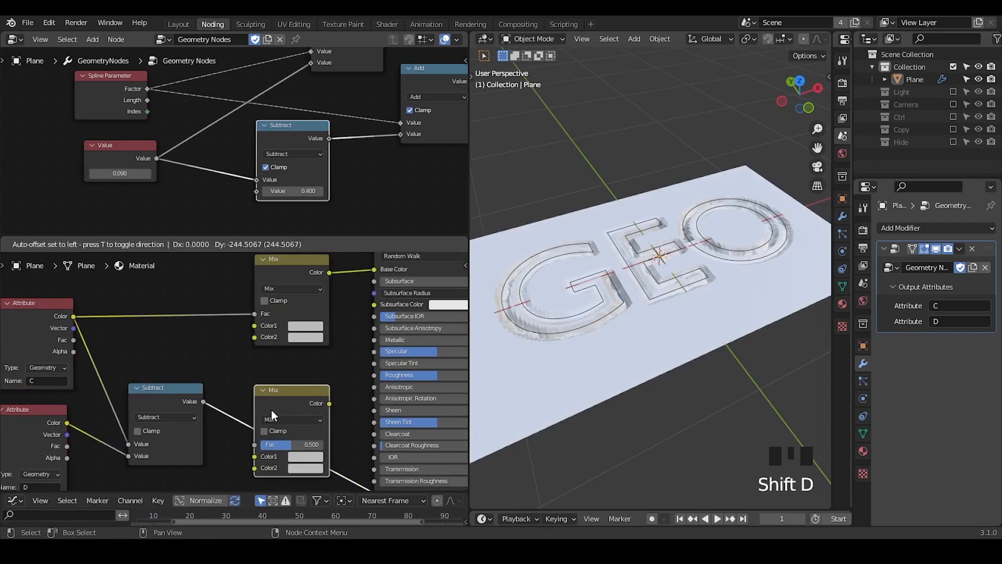
pyautogui.click(260, 431)
pyautogui.moveTo(256, 458); pyautogui.dragTo(255, 444)
# Set the Base Color Mix node's Color1 to black and its Color2 to orange with hue 0.025, full saturation and full value.
pyautogui.click(305, 325)
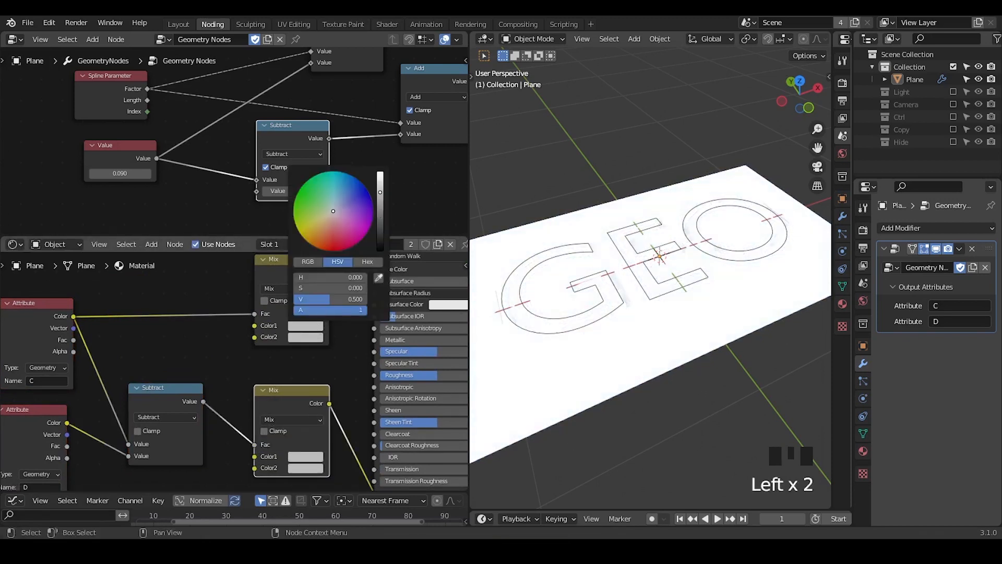
pyautogui.click(313, 338)
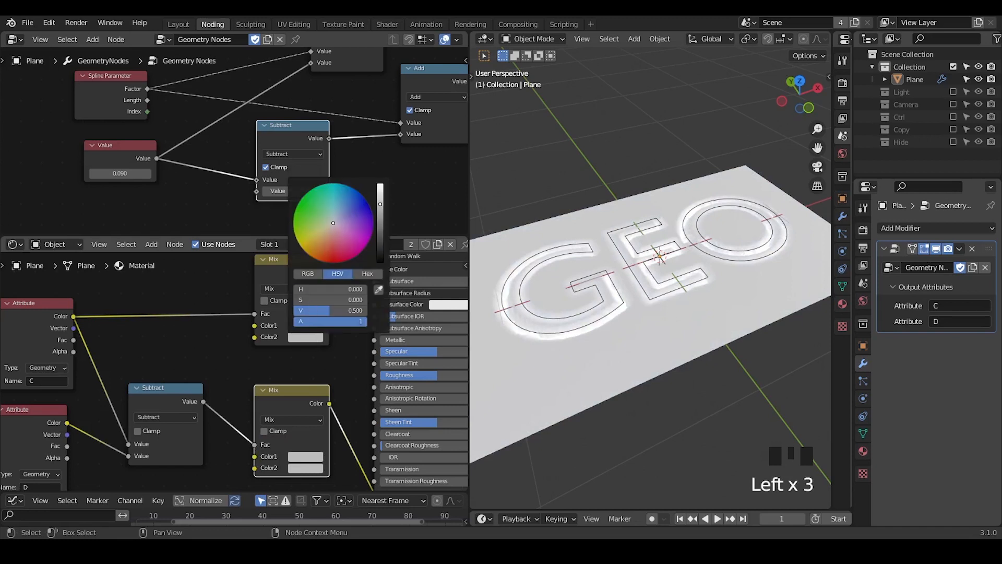
pyautogui.moveTo(319, 251); pyautogui.dragTo(321, 253)
pyautogui.moveTo(380, 218); pyautogui.dragTo(380, 185)
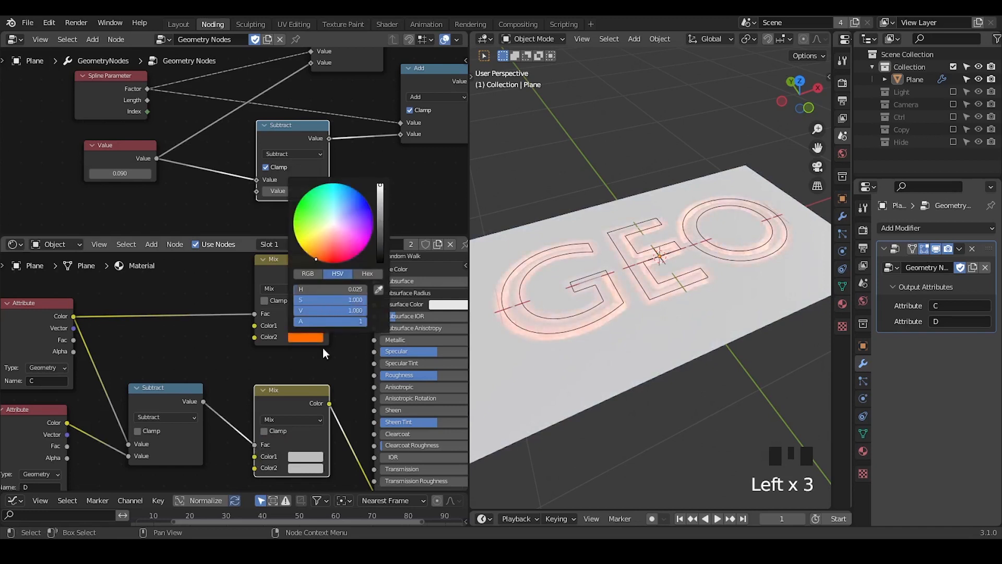
pyautogui.moveTo(304, 446); pyautogui.dragTo(262, 394, button='middle')
pyautogui.click(269, 403)
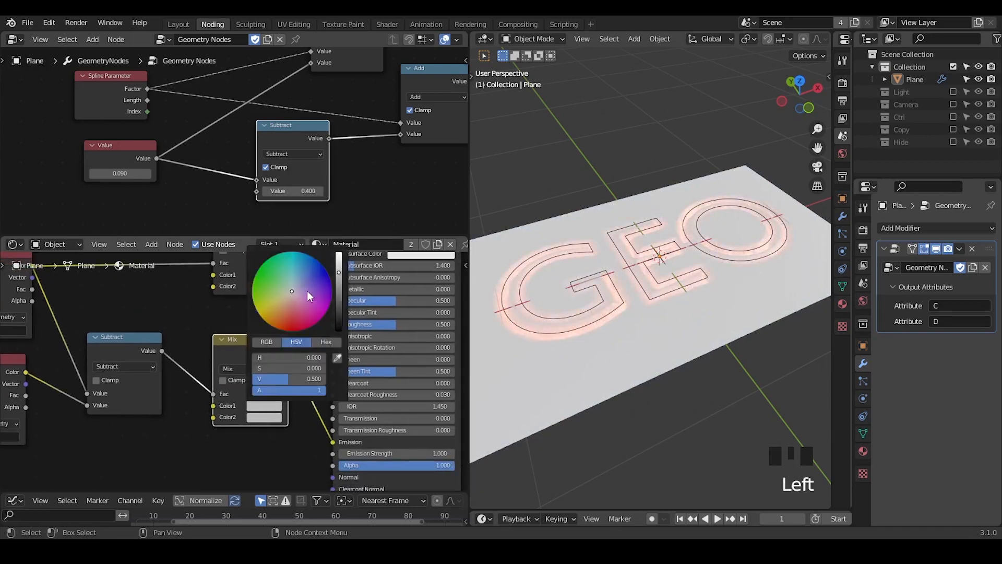
pyautogui.moveTo(307, 291); pyautogui.dragTo(285, 295)
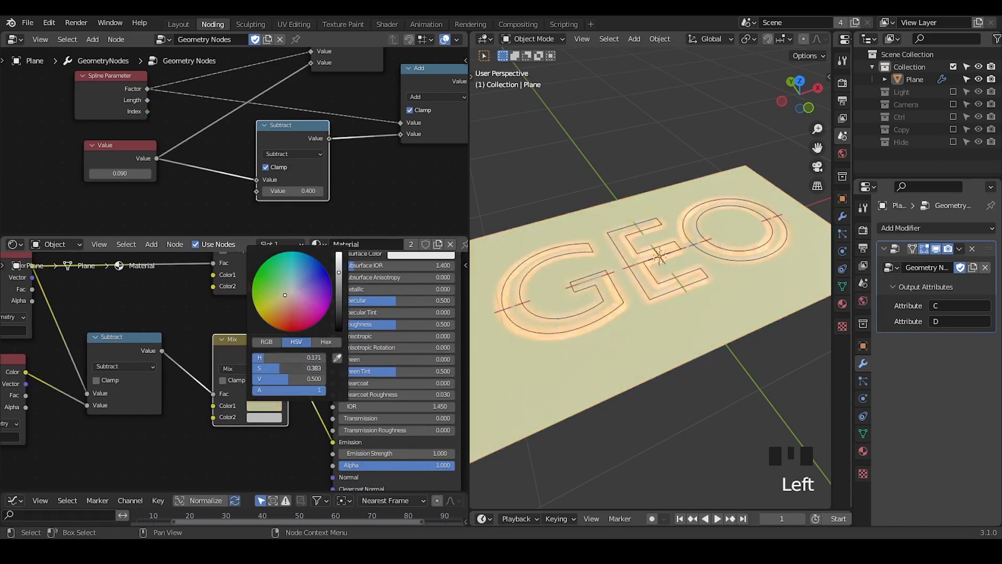
pyautogui.press('Escape')
# Set the Emission Mix node's Color1 to black and its Color2 to a bright orange with hue 0.033 and saturation 0.958.
pyautogui.click(269, 406)
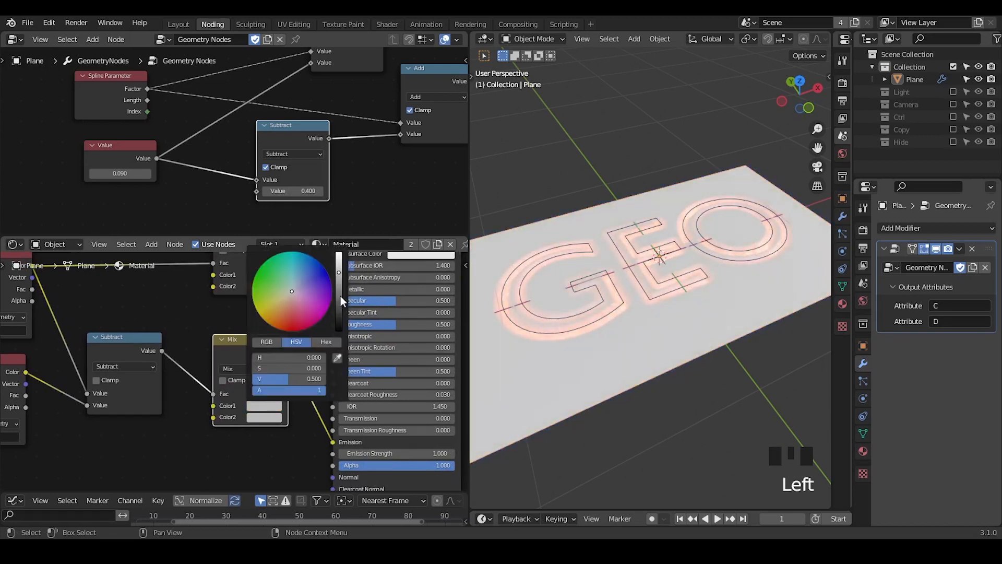
pyautogui.moveTo(340, 296); pyautogui.dragTo(340, 339)
pyautogui.click(269, 417)
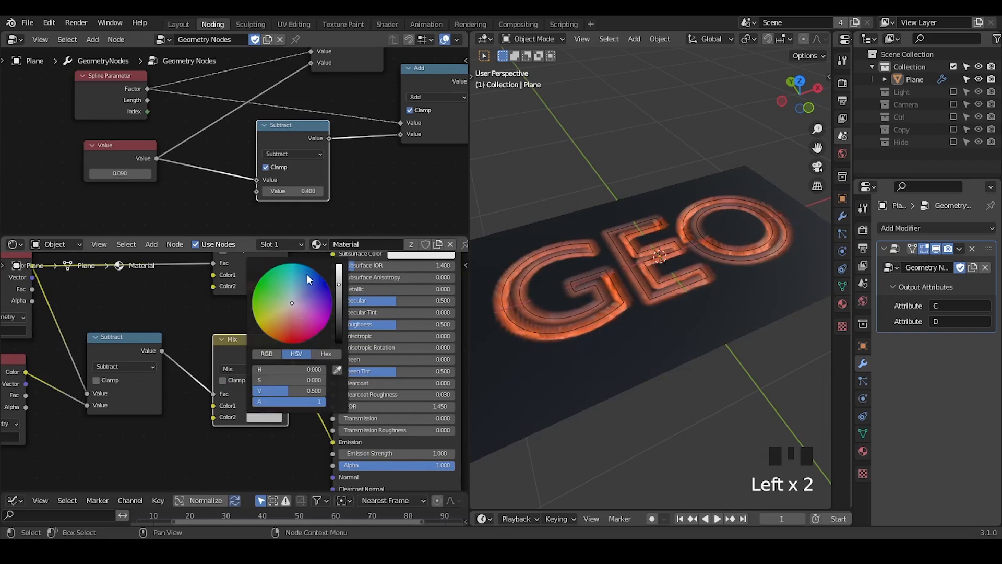
pyautogui.moveTo(307, 276); pyautogui.dragTo(279, 333)
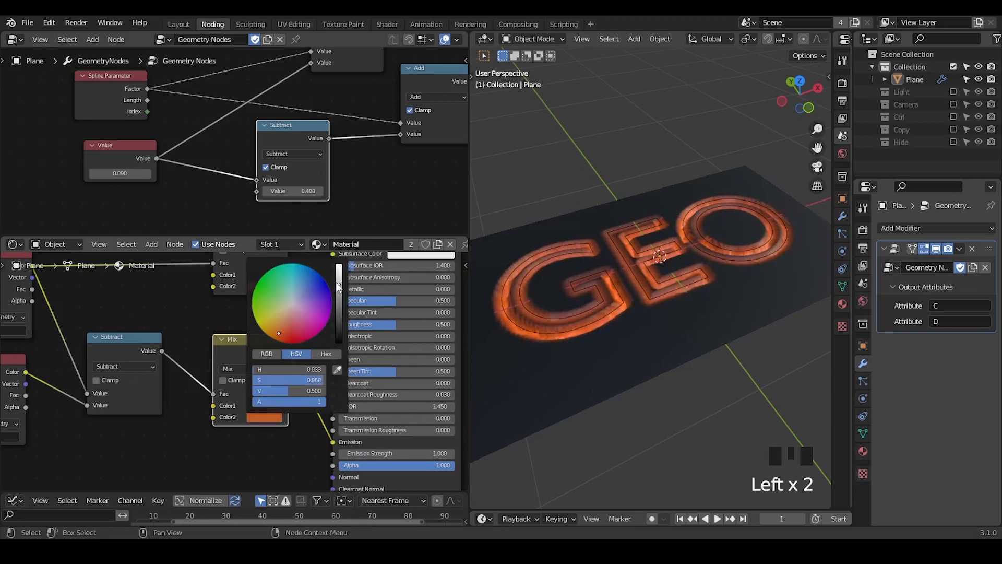
pyautogui.moveTo(339, 286); pyautogui.dragTo(339, 272)
# Set the Principled BSDF's Emission Strength to 15.
pyautogui.doubleClick(366, 454)
pyautogui.write('15')
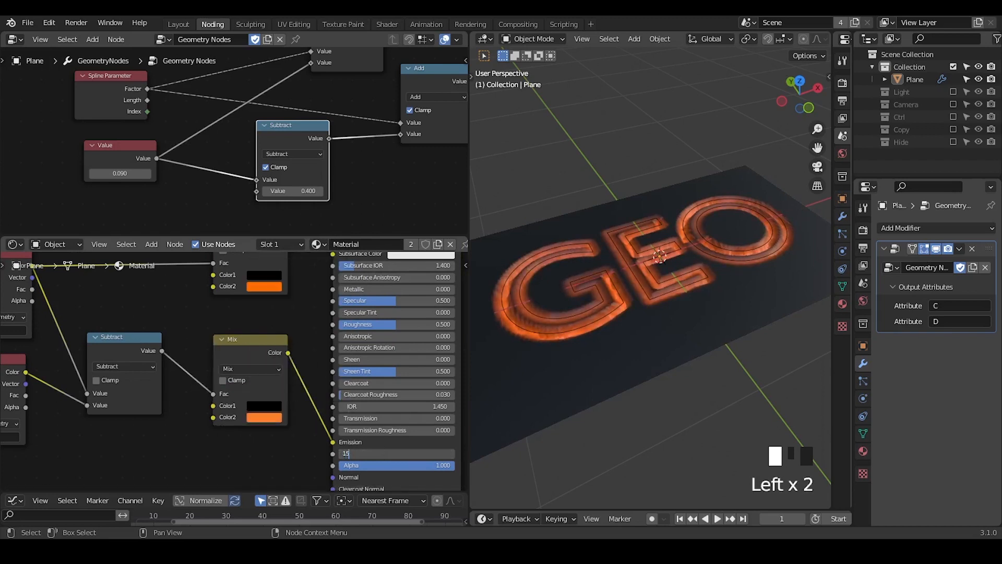
pyautogui.press('Return')
# Collapse the Format, Frame Range and Output sections of the output properties.
pyautogui.click(863, 249)
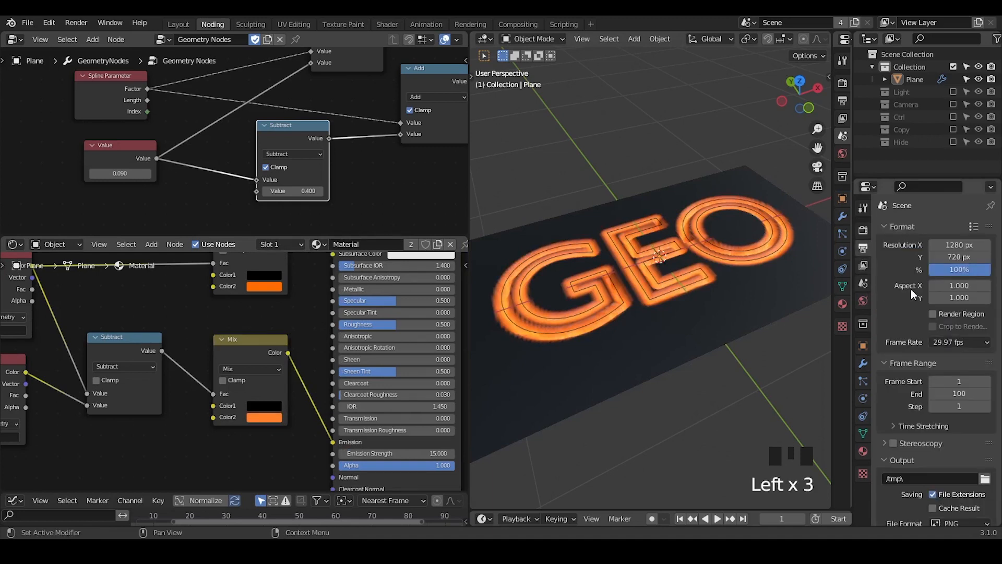
pyautogui.click(864, 266)
pyautogui.click(863, 249)
pyautogui.click(887, 226)
pyautogui.click(892, 243)
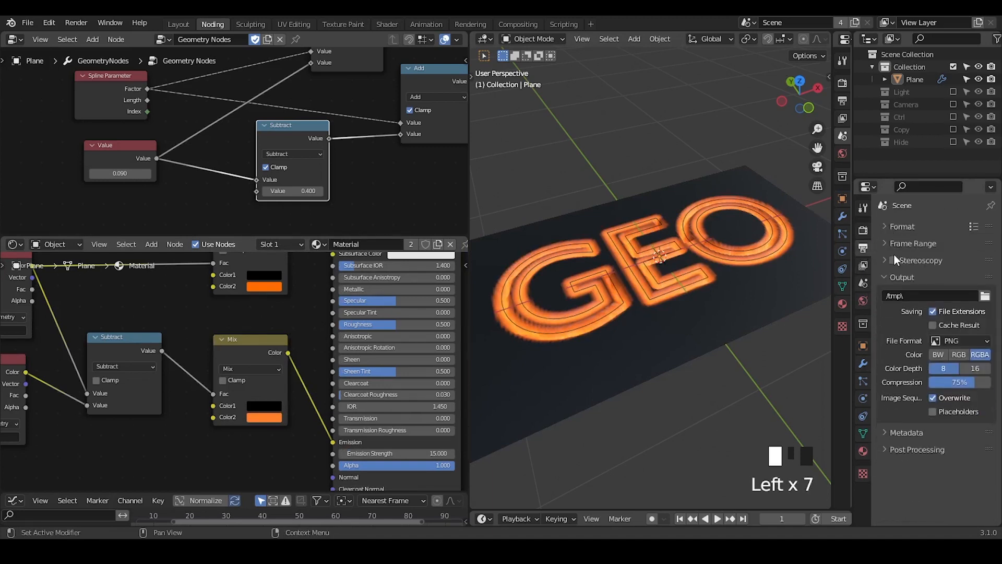
pyautogui.click(892, 277)
# Enable Bloom in the Eevee render settings and expand its options.
pyautogui.click(863, 230)
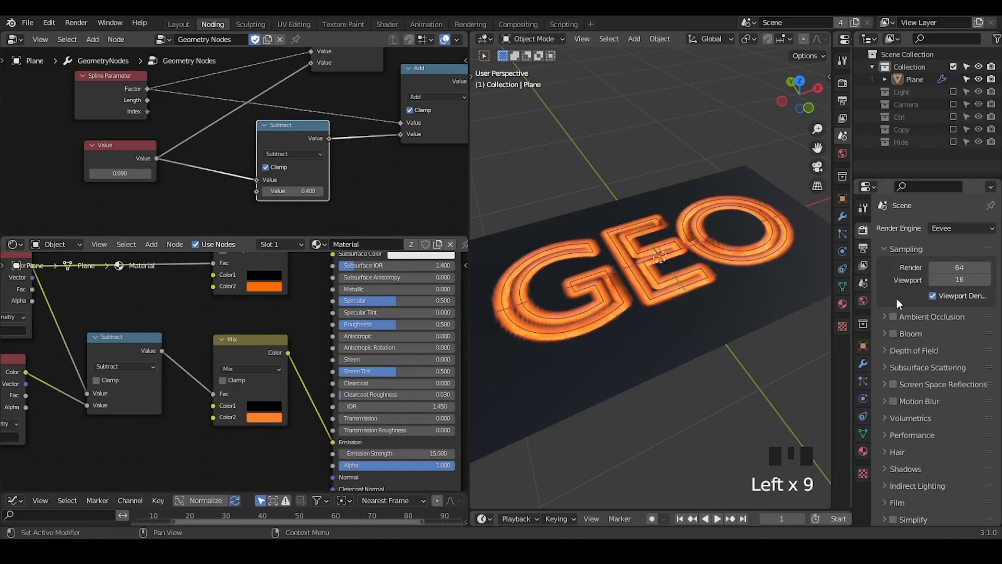
pyautogui.click(895, 333)
pyautogui.click(906, 331)
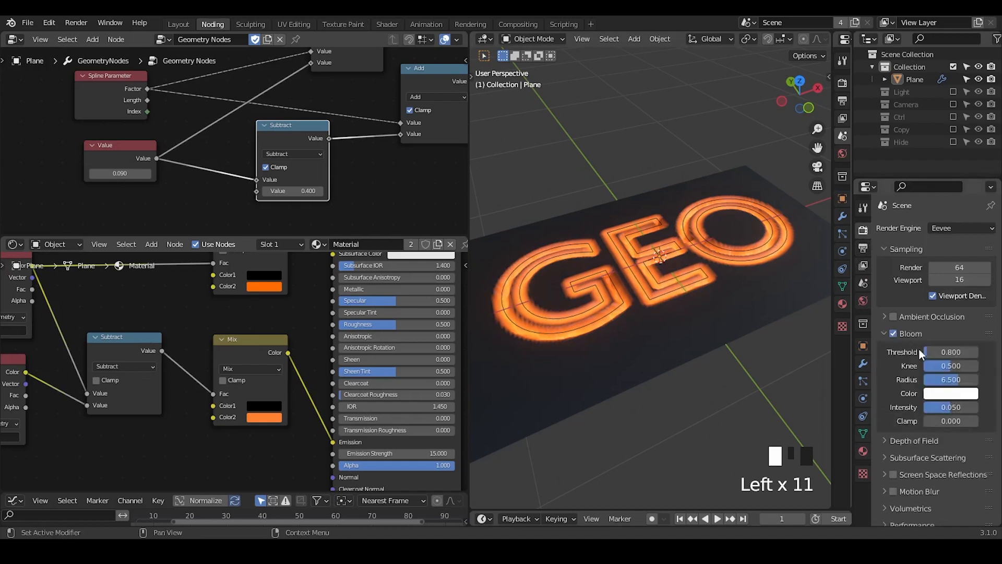
# Set the Eevee bloom intensity to 1.
pyautogui.click(951, 407)
pyautogui.write('1')
pyautogui.press('Return')
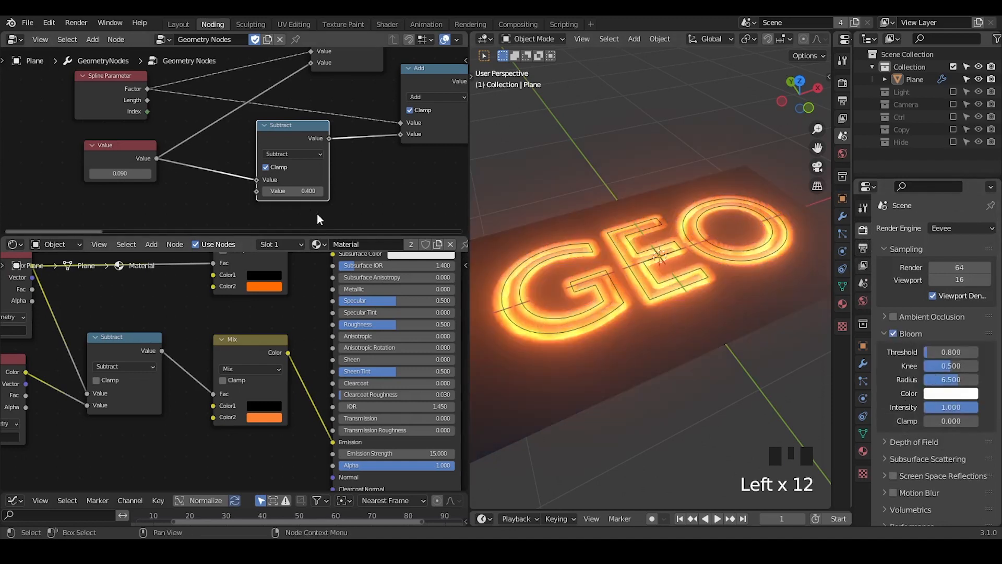
# Set the geometry Value node to 0, and scrub it to 0.120 to preview the glow along the letters.
pyautogui.moveTo(181, 208); pyautogui.dragTo(239, 184, button='middle')
pyautogui.keyDown('shift'); pyautogui.click(222, 178); pyautogui.keyUp('shift')
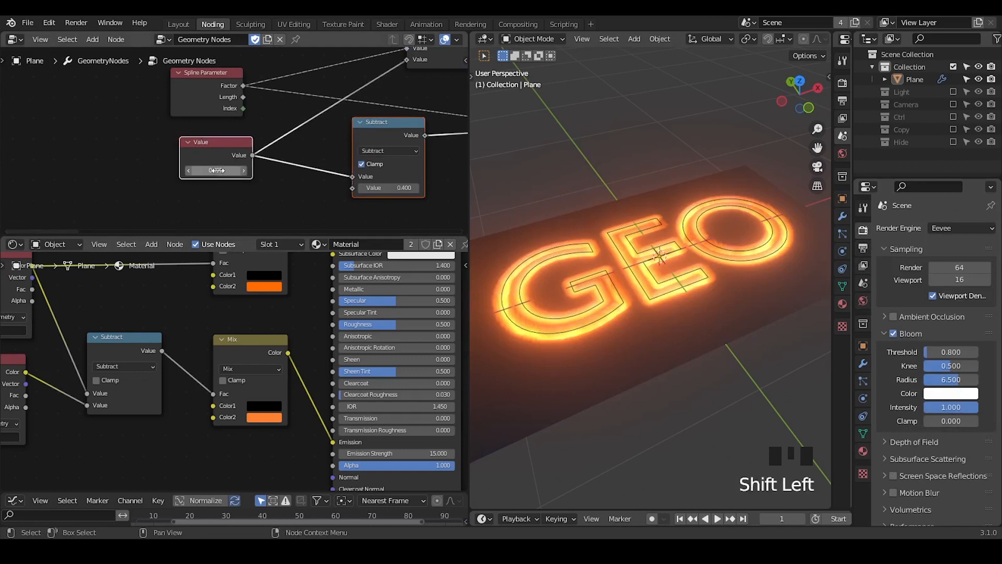
pyautogui.click(219, 171)
pyautogui.write('0')
pyautogui.press('Return')
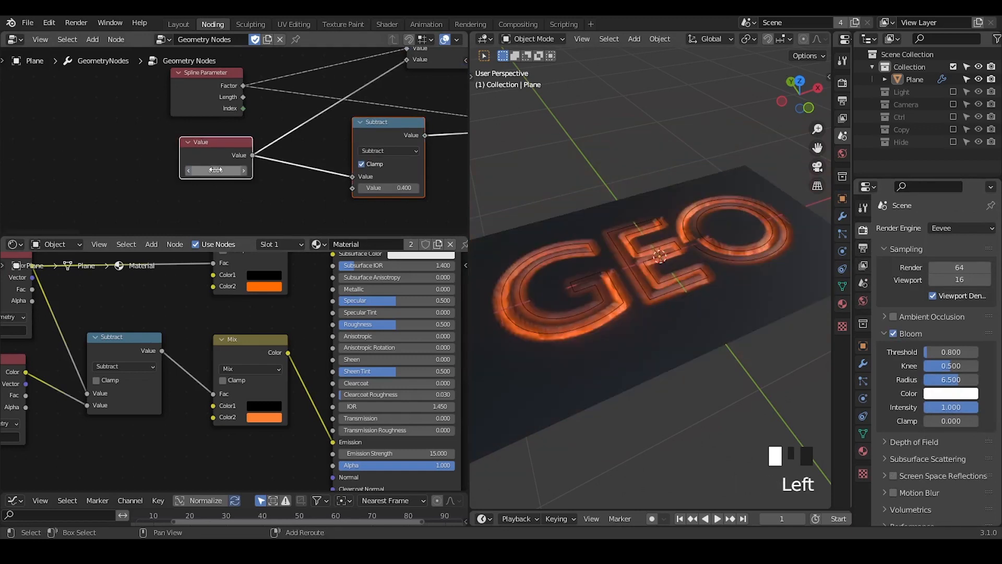
pyautogui.moveTo(219, 171)
pyautogui.keyDown('shift'); pyautogui.mouseDown()
pyautogui.moveTo(157, 171)
pyautogui.moveTo(213, 171)
pyautogui.mouseUp(); pyautogui.keyUp('shift')
pyautogui.moveTo(322, 135); pyautogui.dragTo(351, 145, button='middle')
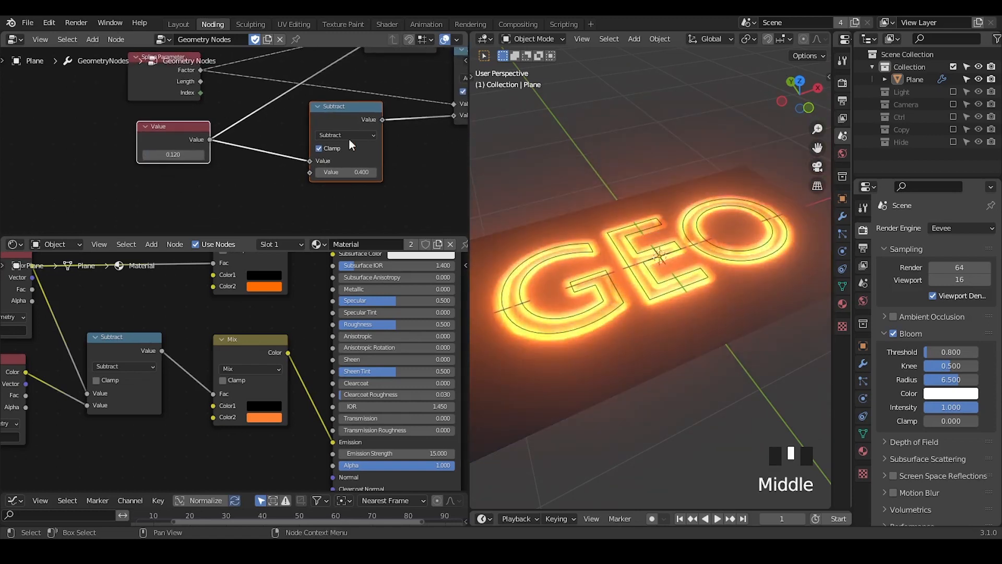
# Disable Clamp on the geometry Subtract node with the Value node at 0.340, and reset the bloom intensity to 0.050.
pyautogui.click(319, 149)
pyautogui.keyDown('shift'); pyautogui.moveTo(183, 155); pyautogui.dragTo(209, 154); pyautogui.keyUp('shift')
pyautogui.press('BackSpace')
# Insert a ColorRamp node between the material's Subtract node and the Mix node's Fac input.
pyautogui.moveTo(165, 353); pyautogui.dragTo(241, 341, button='middle')
pyautogui.hotkey('ctrl', 'a')
pyautogui.write('color')
pyautogui.press('Return')
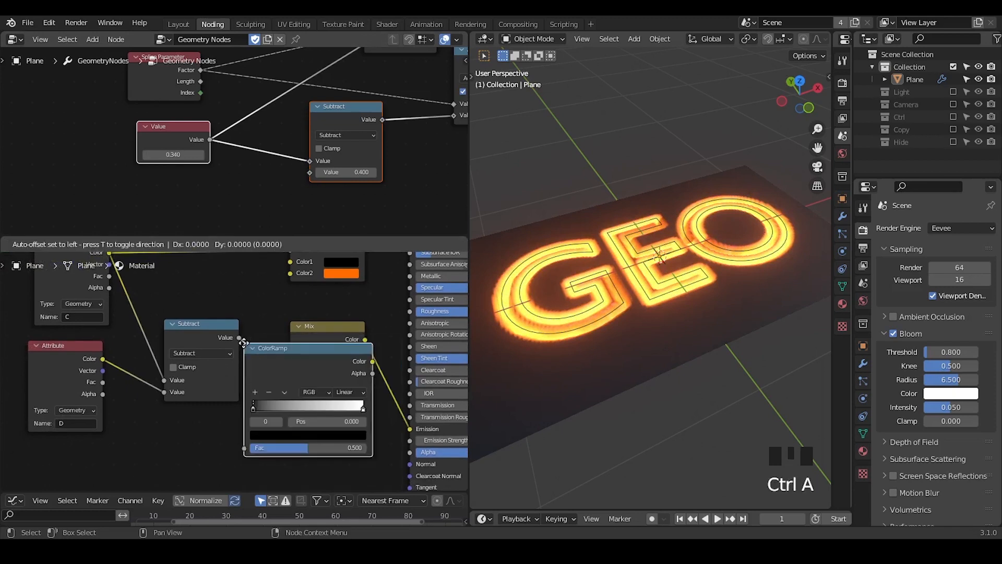
pyautogui.click(241, 320)
pyautogui.moveTo(271, 369); pyautogui.dragTo(330, 358, button='middle')
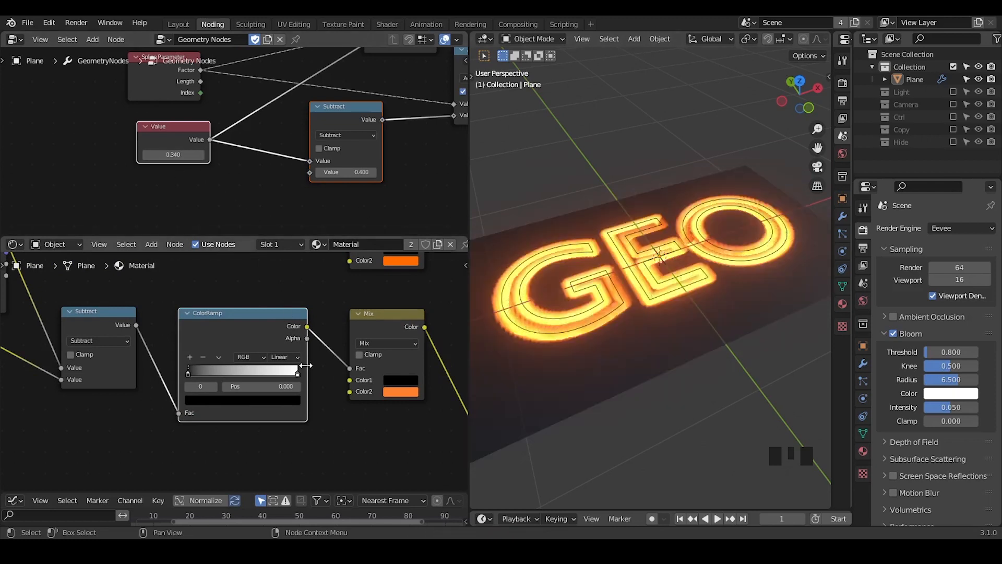
# Move the ColorRamp's white stop to position 0.168, testing the glow with the geometry Value node at 0.070.
pyautogui.moveTo(297, 373); pyautogui.dragTo(213, 373)
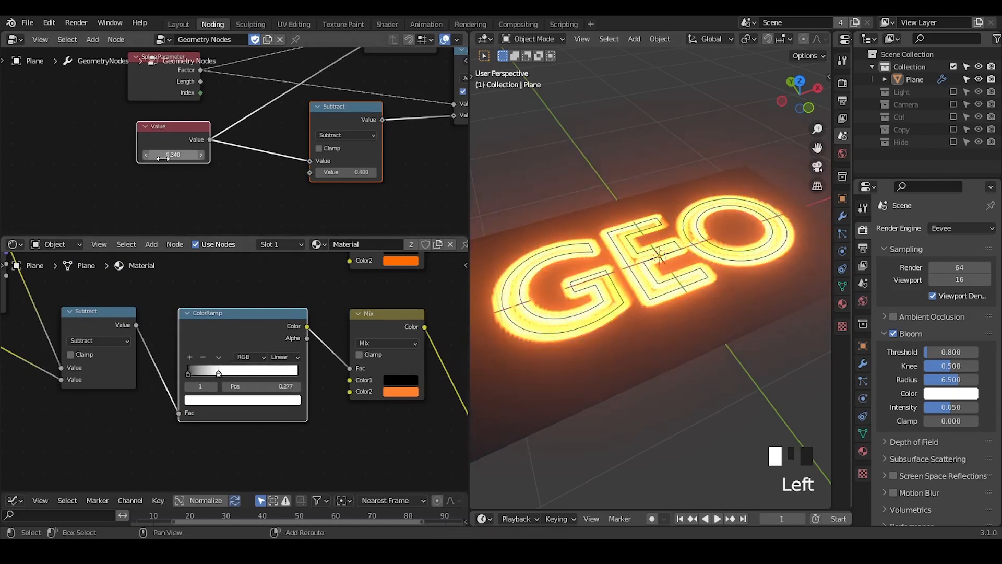
pyautogui.keyDown('shift'); pyautogui.moveTo(163, 158); pyautogui.dragTo(192, 159); pyautogui.keyUp('shift')
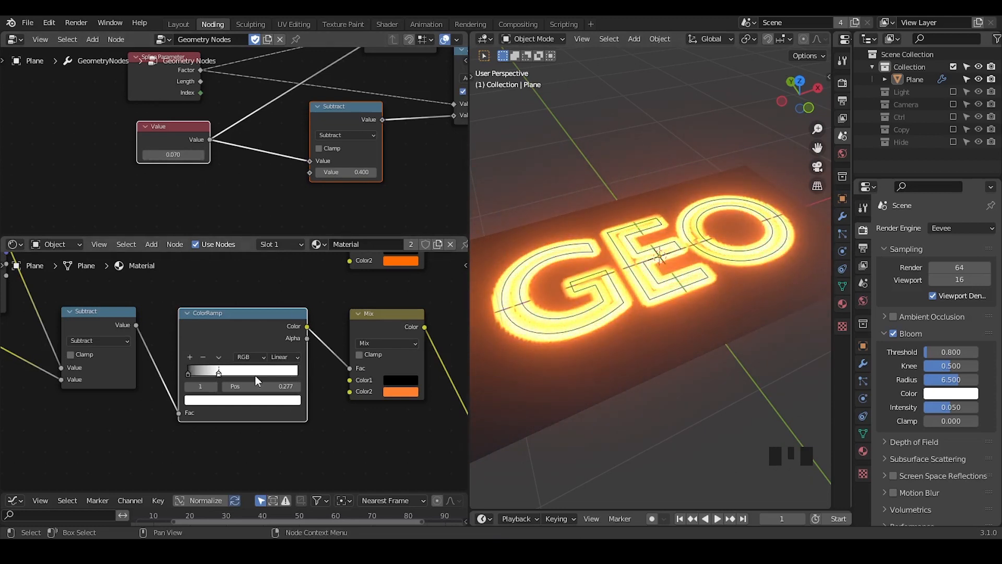
pyautogui.moveTo(207, 371); pyautogui.dragTo(206, 372)
# Set the geometry Subtract node's second value to 0.110 and the Value node to 0.480.
pyautogui.keyDown('shift'); pyautogui.click(345, 173); pyautogui.keyUp('shift')
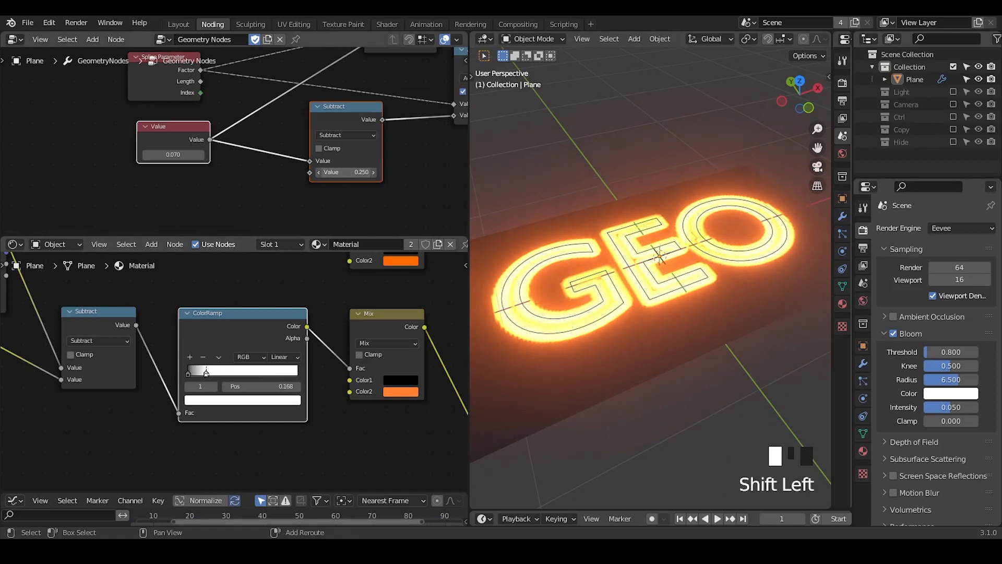
pyautogui.moveTo(337, 173)
pyautogui.keyDown('shift'); pyautogui.mouseDown()
pyautogui.moveTo(325, 173)
pyautogui.moveTo(354, 172)
pyautogui.moveTo(323, 172)
pyautogui.moveTo(339, 172)
pyautogui.mouseUp(); pyautogui.keyUp('shift')
pyautogui.keyDown('shift'); pyautogui.moveTo(176, 158); pyautogui.dragTo(202, 159); pyautogui.keyUp('shift')
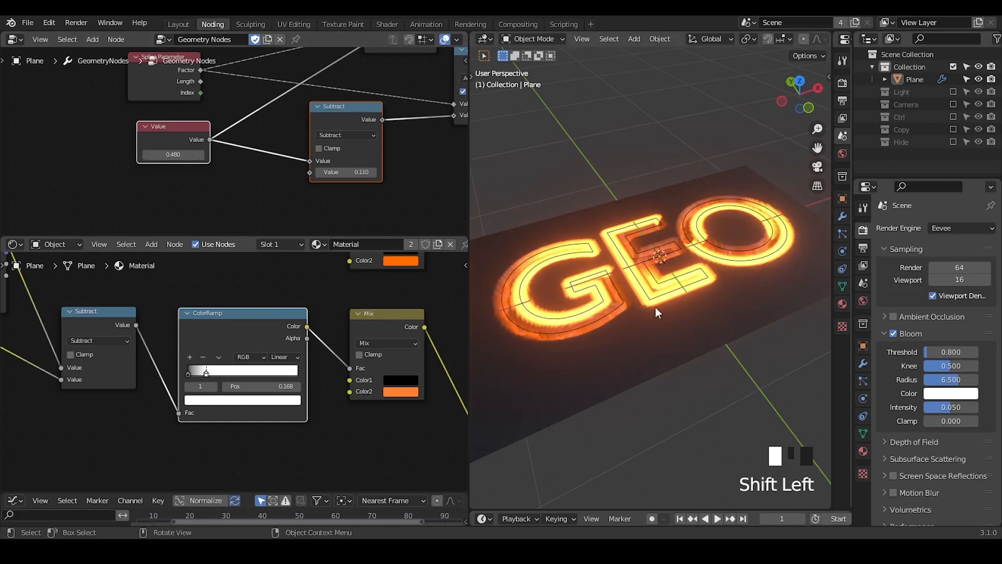
# Expand the geometry node editor over the material node editor and switch the 3D viewport to solid shading.
pyautogui.moveTo(309, 163); pyautogui.dragTo(226, 174, button='middle')
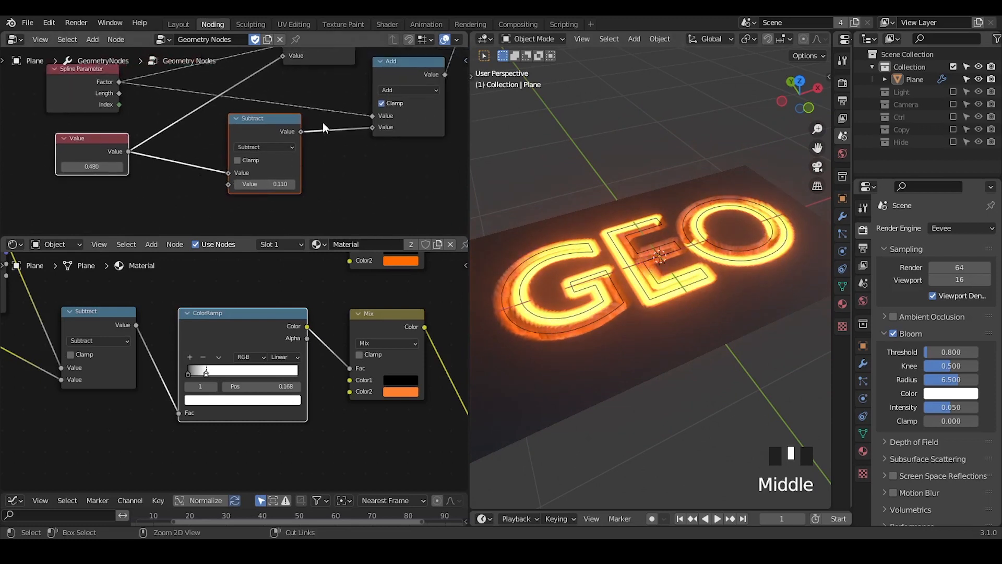
pyautogui.keyDown('ctrl'); pyautogui.moveTo(323, 123); pyautogui.dragTo(263, 188, button='middle'); pyautogui.keyUp('ctrl')
pyautogui.hotkey('shift', 'ctrl', 'alt', 'q')
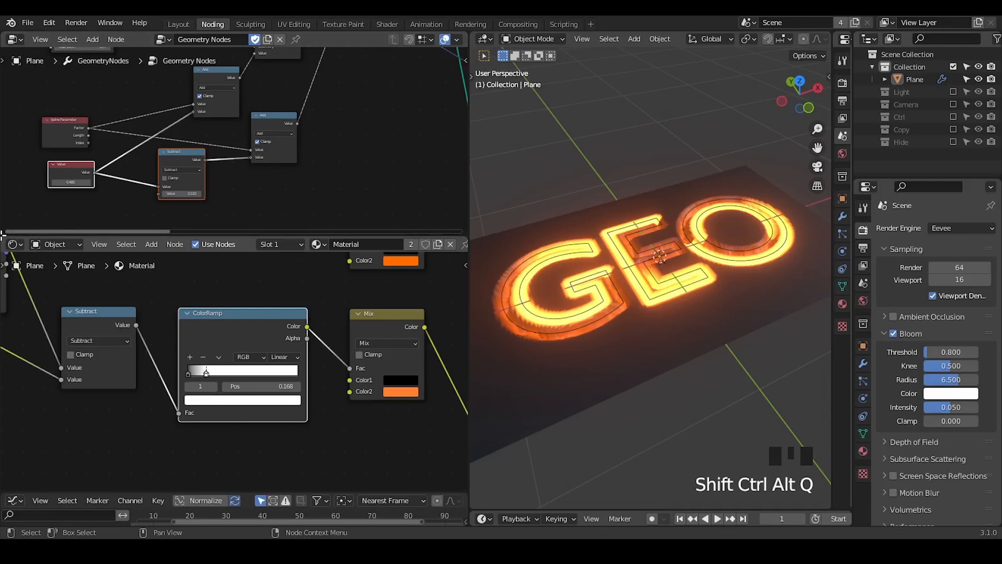
pyautogui.moveTo(3, 235); pyautogui.dragTo(24, 285)
pyautogui.press('z')
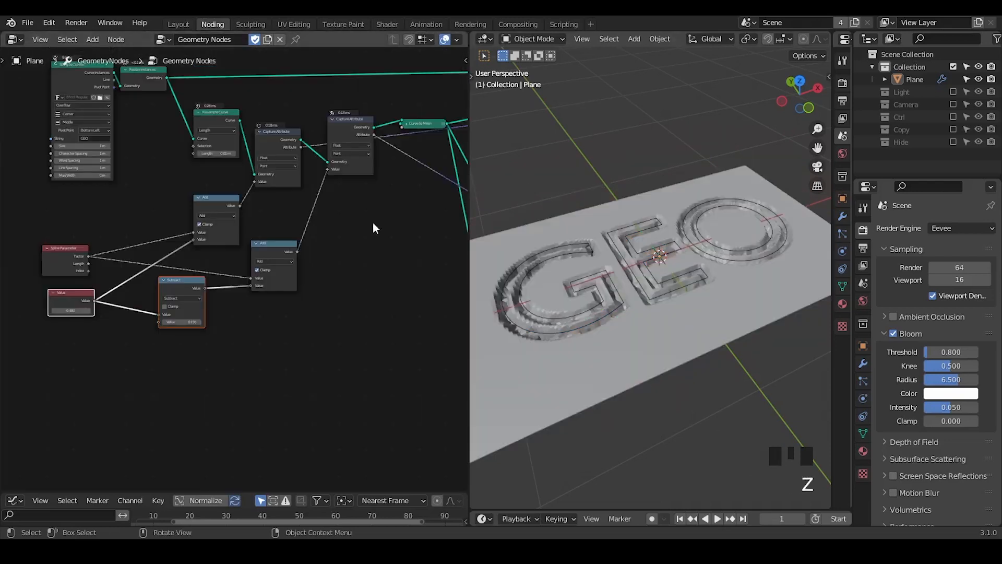
pyautogui.moveTo(158, 324)
pyautogui.mouseDown(button='middle')
pyautogui.moveTo(265, 226)
pyautogui.moveTo(293, 262)
pyautogui.moveTo(303, 259)
pyautogui.mouseUp(button='middle')
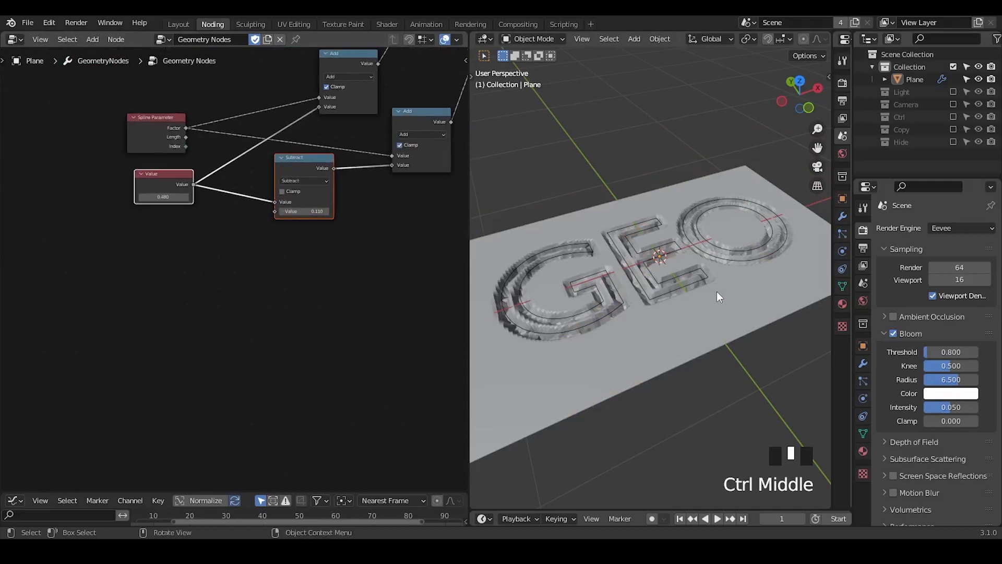
pyautogui.moveTo(721, 293); pyautogui.dragTo(693, 282, button='middle')
pyautogui.keyDown('shift'); pyautogui.moveTo(693, 282); pyautogui.dragTo(666, 277, button='middle'); pyautogui.keyUp('shift')
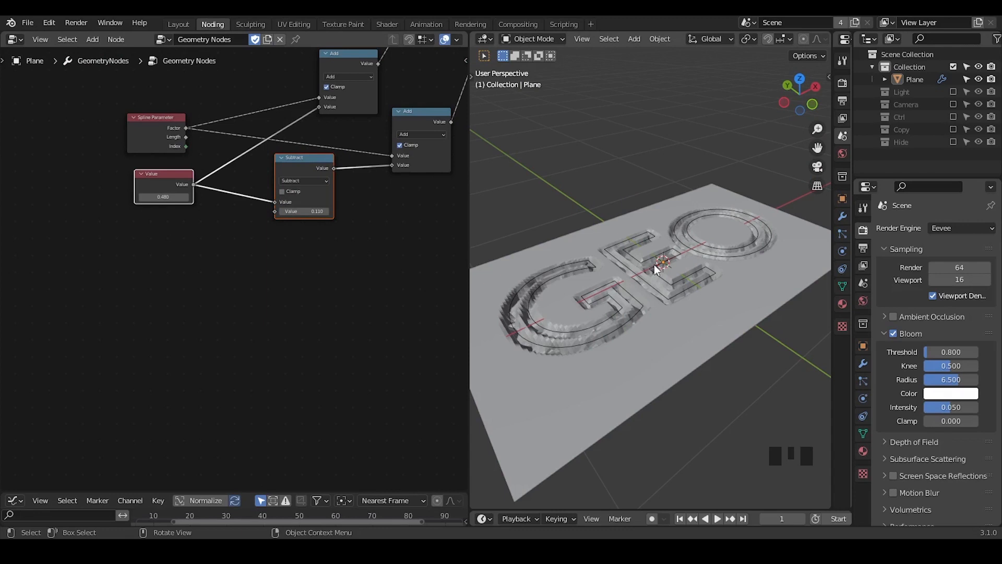
# Add a Curve Line node in the empty space below the Add nodes of the geometry node tree.
pyautogui.moveTo(167, 280); pyautogui.dragTo(127, 339, button='middle')
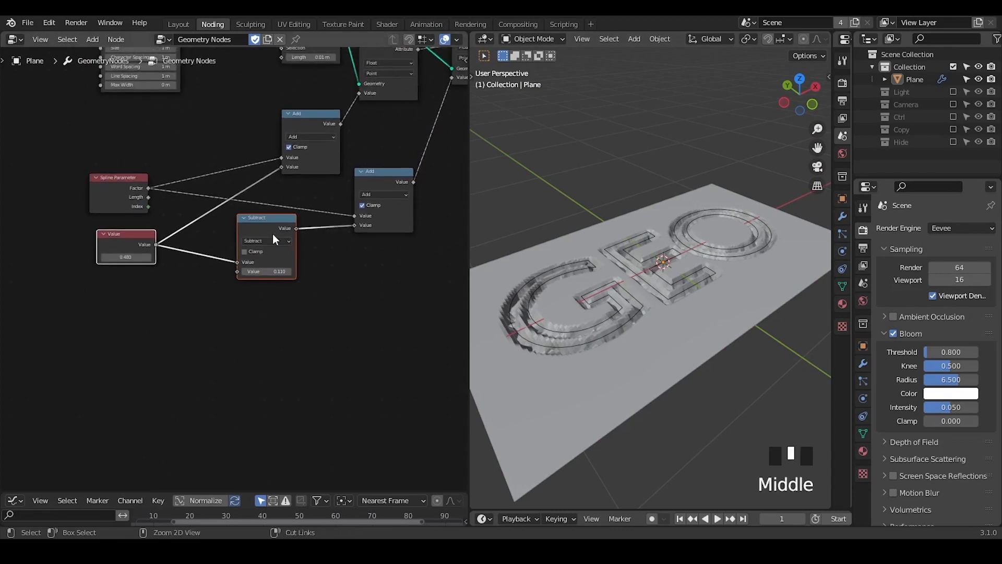
pyautogui.moveTo(274, 261); pyautogui.dragTo(170, 360, button='middle')
pyautogui.keyDown('ctrl'); pyautogui.moveTo(343, 211); pyautogui.dragTo(360, 245, button='middle'); pyautogui.keyUp('ctrl')
pyautogui.hotkey('ctrl', 'a')
pyautogui.write('curve')
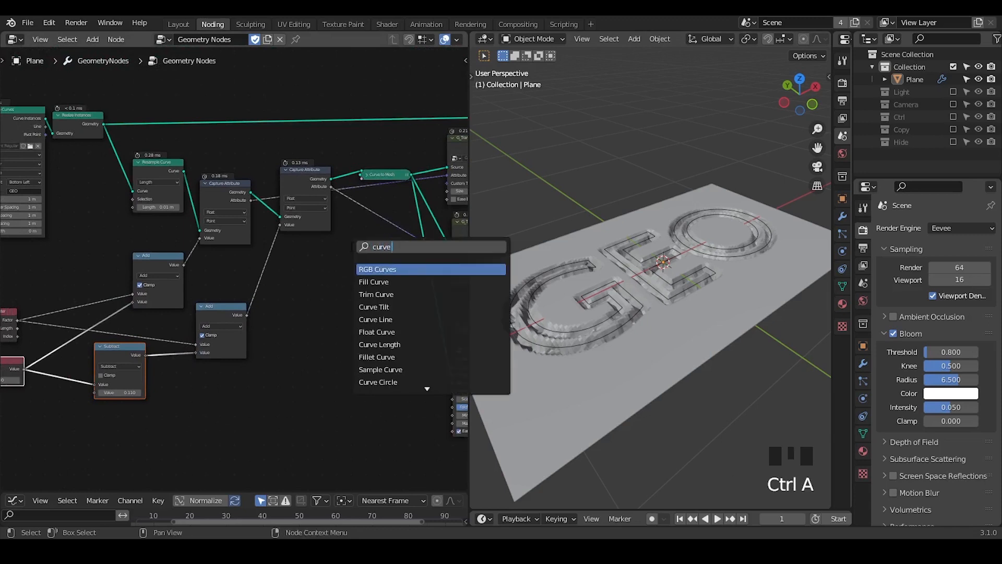
pyautogui.write(' linear')
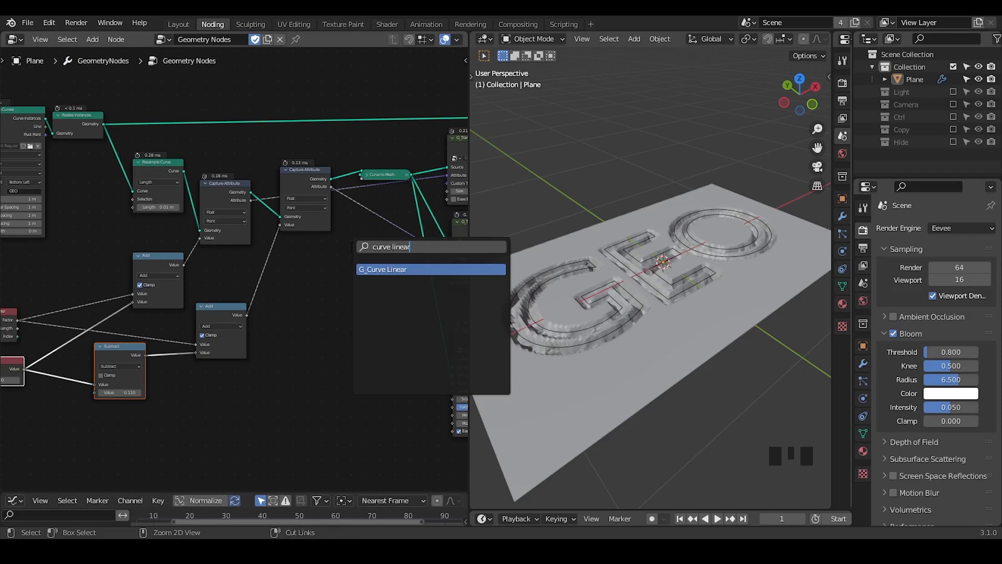
pyautogui.write('cur')
pyautogui.press('BackSpace')
pyautogui.press('BackSpace')
pyautogui.press('BackSpace')
pyautogui.press('BackSpace')
pyautogui.press('BackSpace')
pyautogui.press('BackSpace')
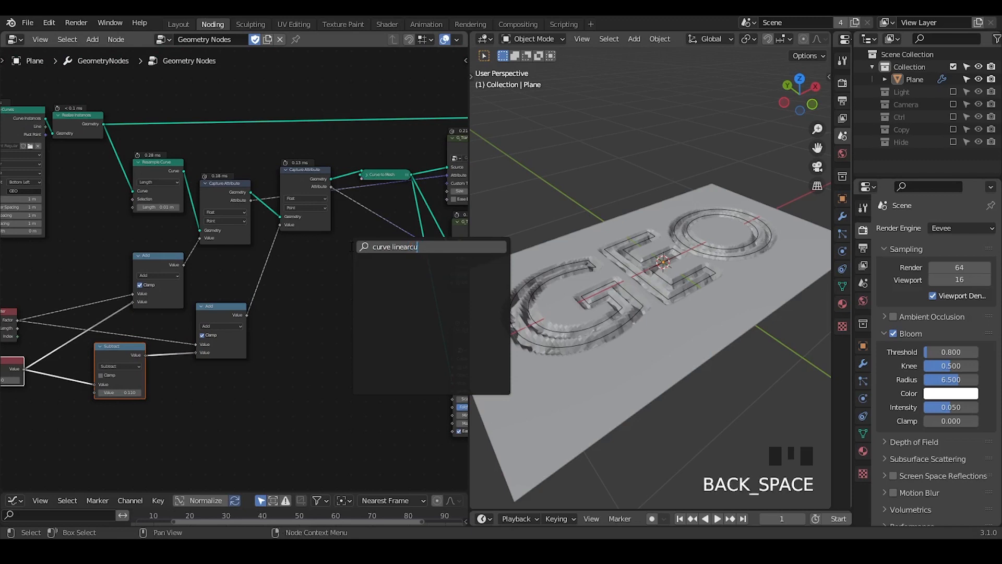
pyautogui.press('Return')
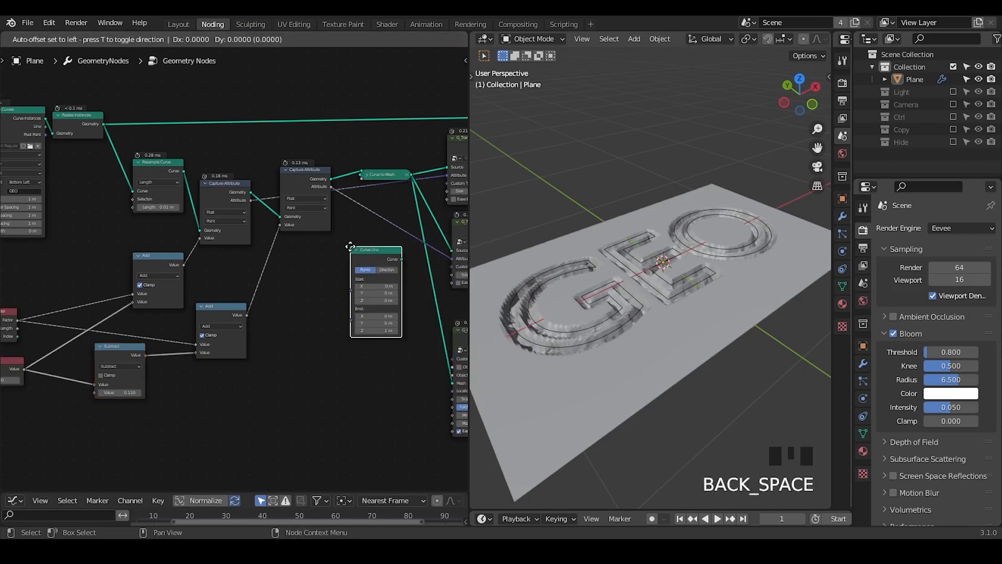
pyautogui.click(297, 302)
pyautogui.moveTo(296, 302); pyautogui.dragTo(332, 214, button='middle')
pyautogui.moveTo(332, 214); pyautogui.dragTo(238, 303)
pyautogui.moveTo(280, 273); pyautogui.dragTo(313, 287, button='middle')
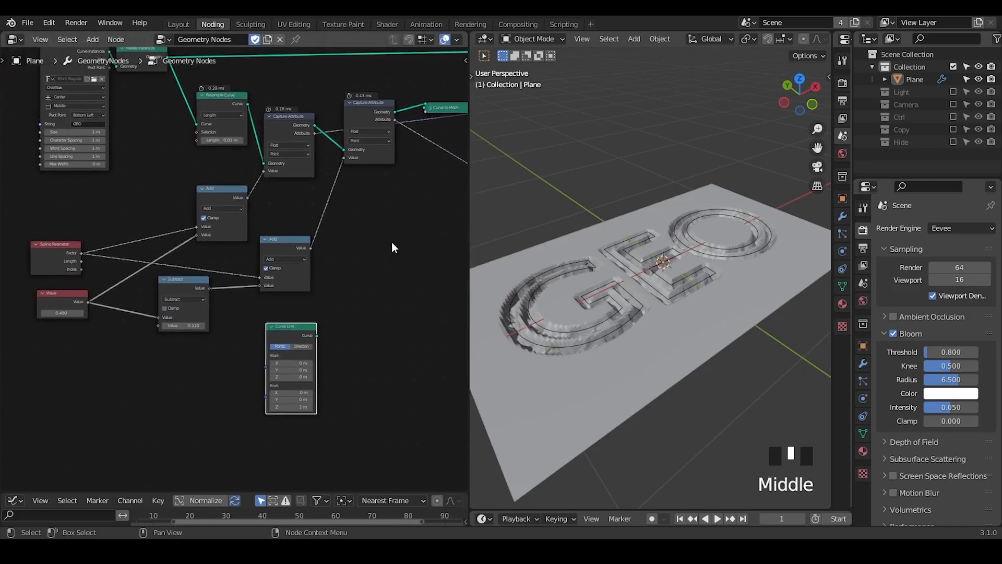
# Add an Instance on Points node and connect the Curve Line's output to its Instance input.
pyautogui.moveTo(321, 349); pyautogui.dragTo(307, 281, button='middle')
pyautogui.hotkey('ctrl', 'a')
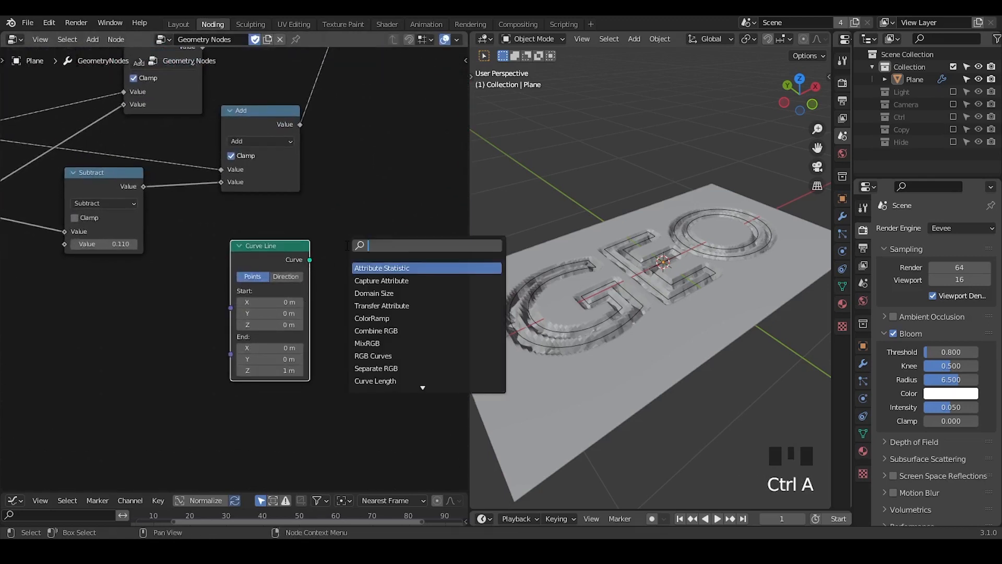
pyautogui.write('point instance')
pyautogui.press('Return')
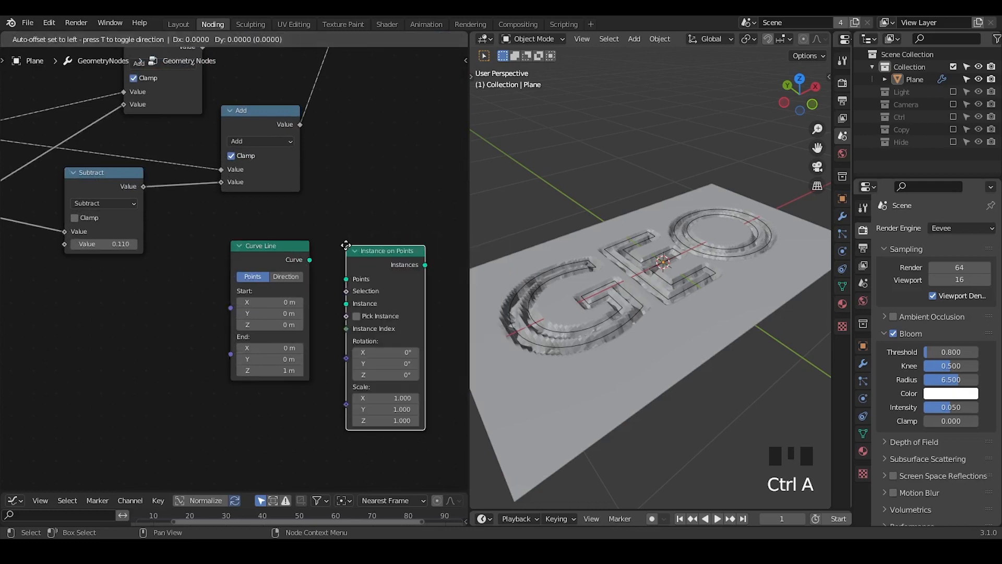
pyautogui.moveTo(294, 259); pyautogui.dragTo(354, 265)
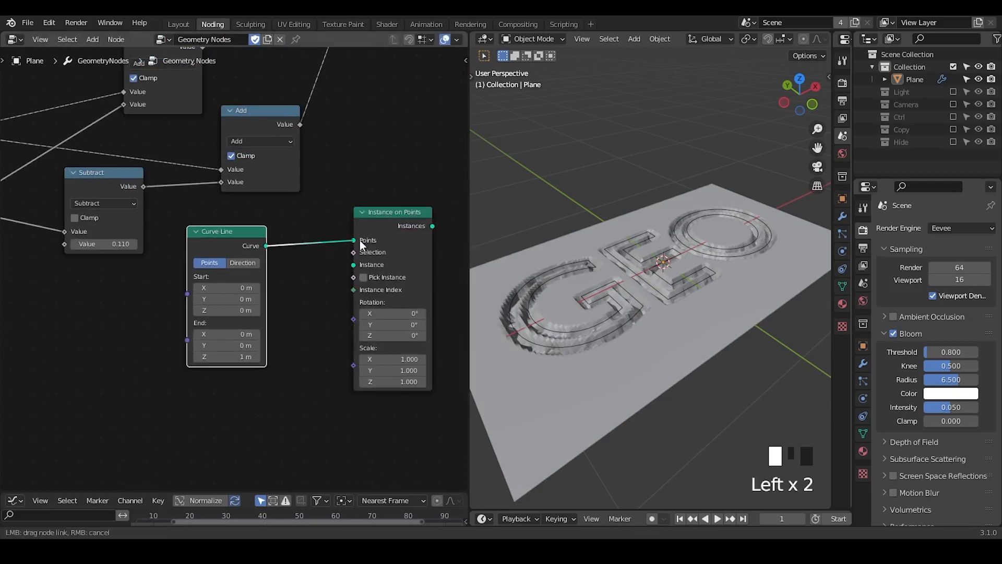
pyautogui.click(364, 236)
pyautogui.moveTo(255, 232); pyautogui.dragTo(239, 284)
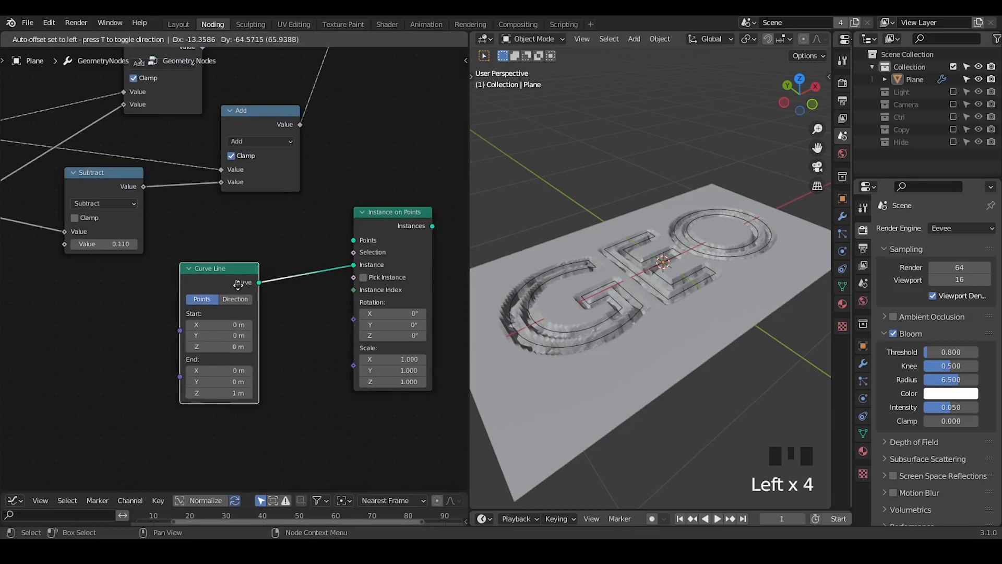
# Add the G_Follow Splines node group and feed its Curve input from the second Capture Attribute node's Geometry output.
pyautogui.moveTo(392, 243); pyautogui.dragTo(195, 92, button='middle')
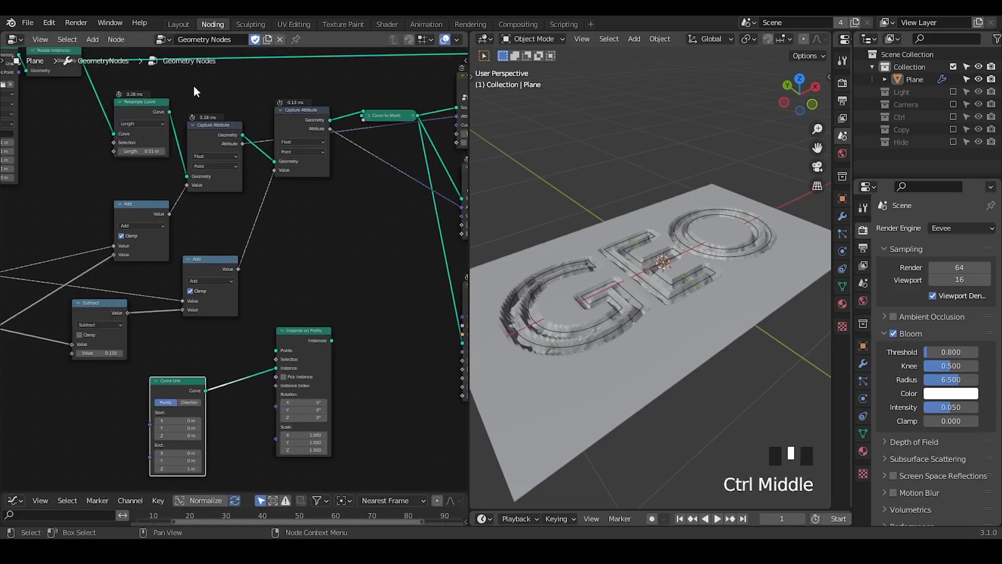
pyautogui.hotkey('shift', 'a')
pyautogui.write('f')
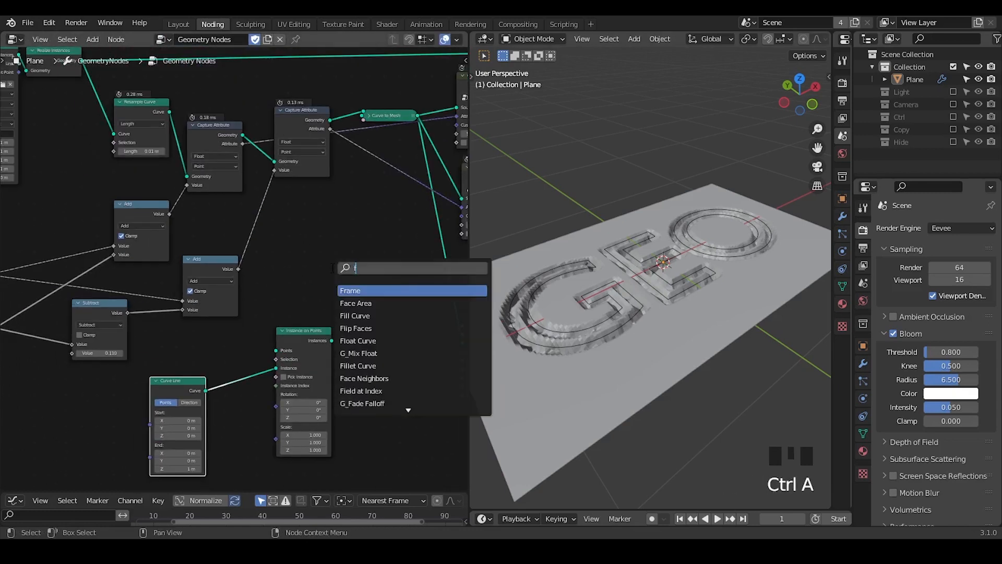
pyautogui.write('ollow splin')
pyautogui.press('Return')
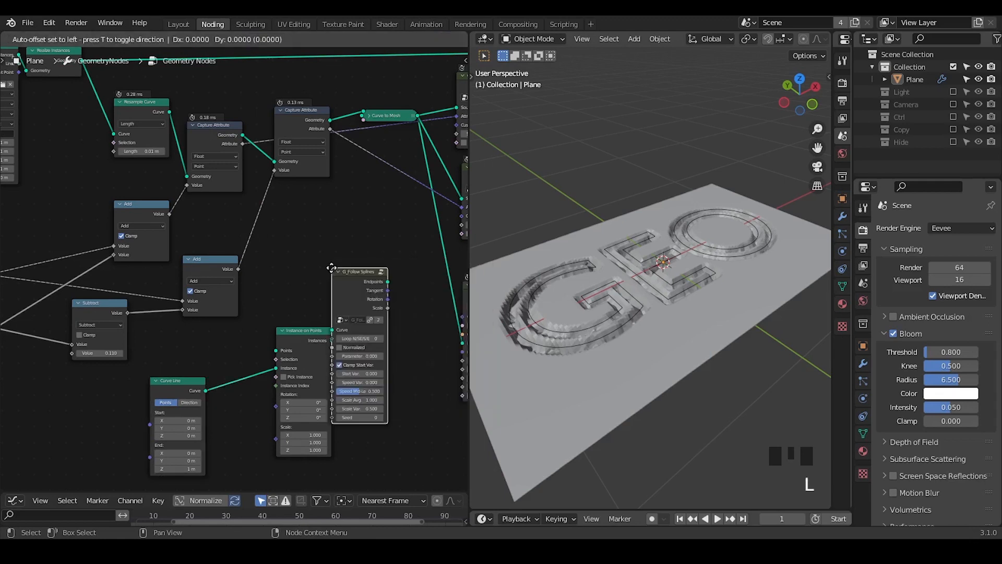
pyautogui.click(348, 225)
pyautogui.moveTo(330, 120); pyautogui.dragTo(308, 139)
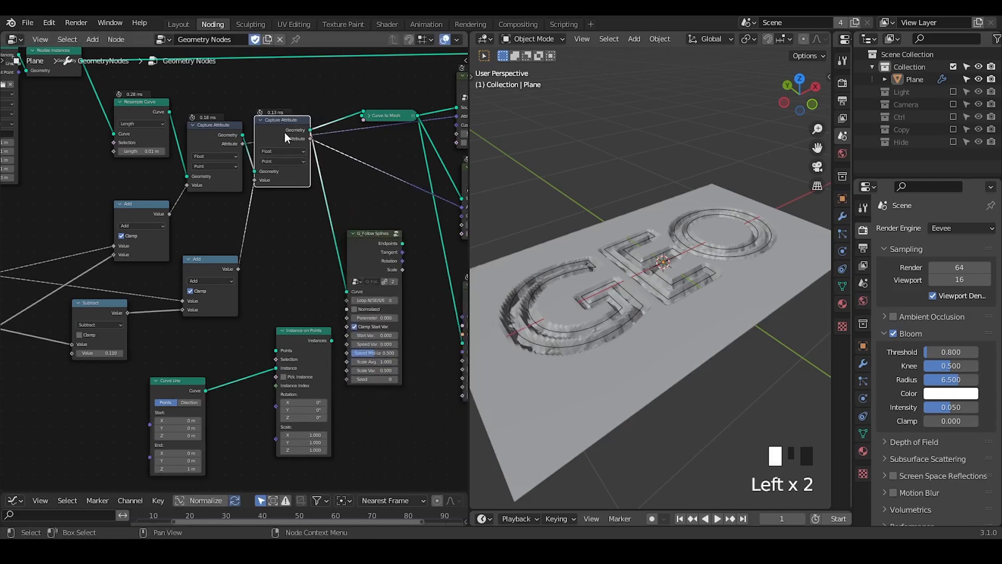
# Rearrange the nodes around G_Follow Splines to free space, and collapse and move the G_Proximity Falloff node aside.
pyautogui.moveTo(299, 230); pyautogui.dragTo(295, 248, button='middle')
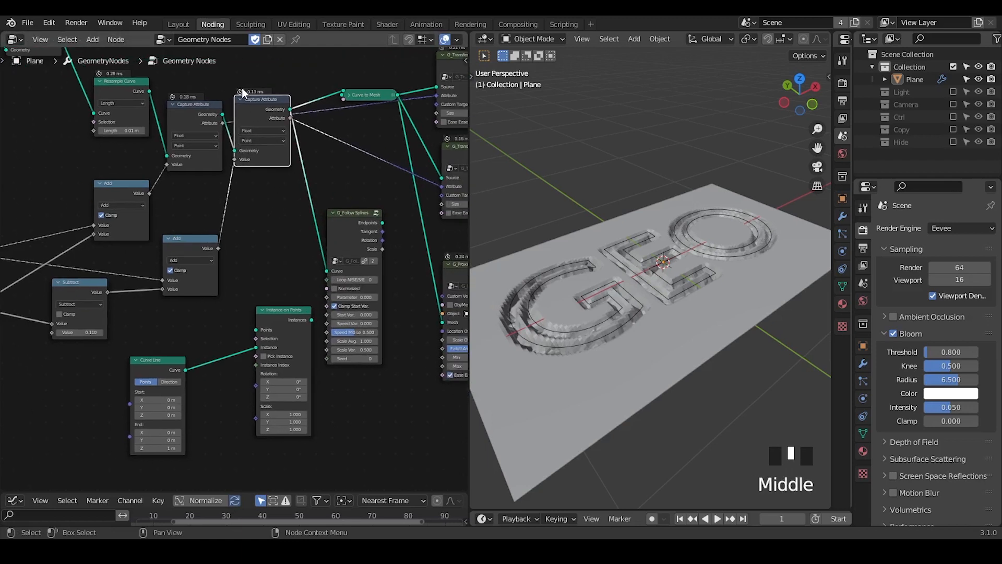
pyautogui.moveTo(263, 108); pyautogui.dragTo(264, 124)
pyautogui.moveTo(275, 333); pyautogui.dragTo(354, 406)
pyautogui.moveTo(359, 235)
pyautogui.mouseDown()
pyautogui.moveTo(324, 256)
pyautogui.moveTo(342, 244)
pyautogui.mouseUp()
pyautogui.moveTo(353, 313); pyautogui.dragTo(200, 166, button='middle')
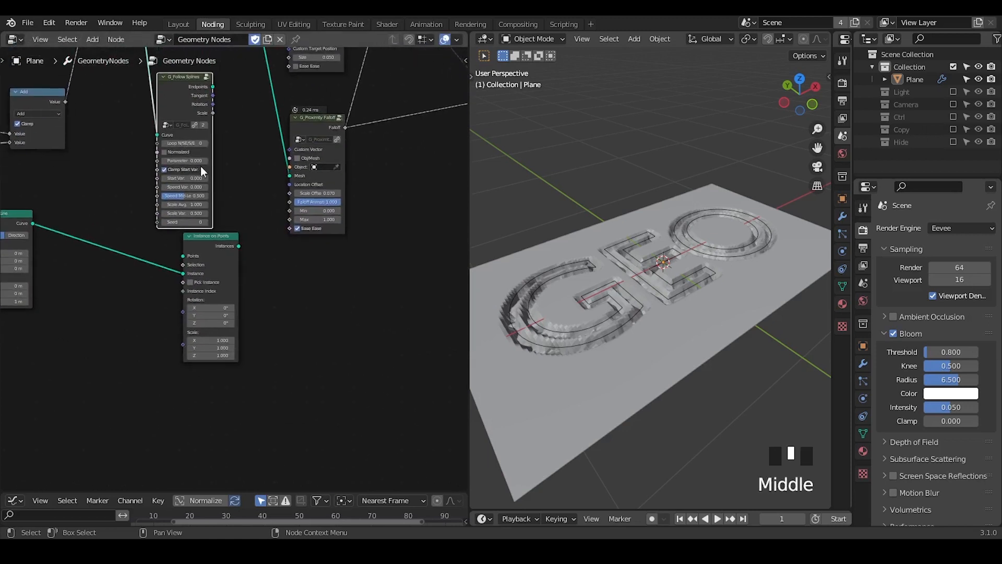
pyautogui.click(304, 118)
pyautogui.moveTo(309, 116); pyautogui.dragTo(363, 92)
# Connect the G_Follow Splines Endpoints output to the Points input of Instance on Points, and place the Curve Line node beside it.
pyautogui.moveTo(213, 244); pyautogui.dragTo(362, 192)
pyautogui.moveTo(213, 87); pyautogui.dragTo(334, 201)
pyautogui.moveTo(161, 248); pyautogui.dragTo(241, 241, button='middle')
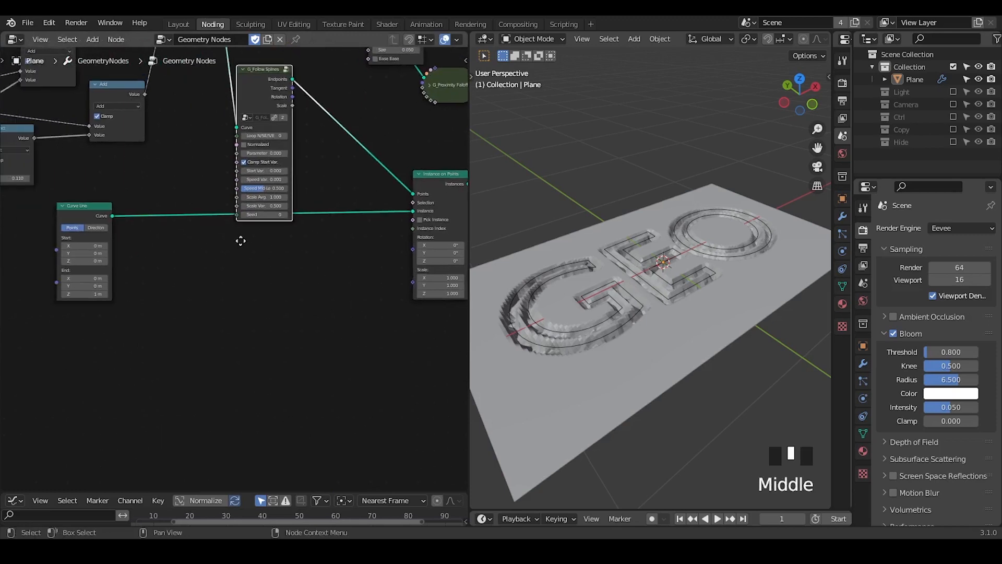
pyautogui.moveTo(72, 207); pyautogui.dragTo(336, 215)
pyautogui.moveTo(442, 186); pyautogui.dragTo(265, 195, button='middle')
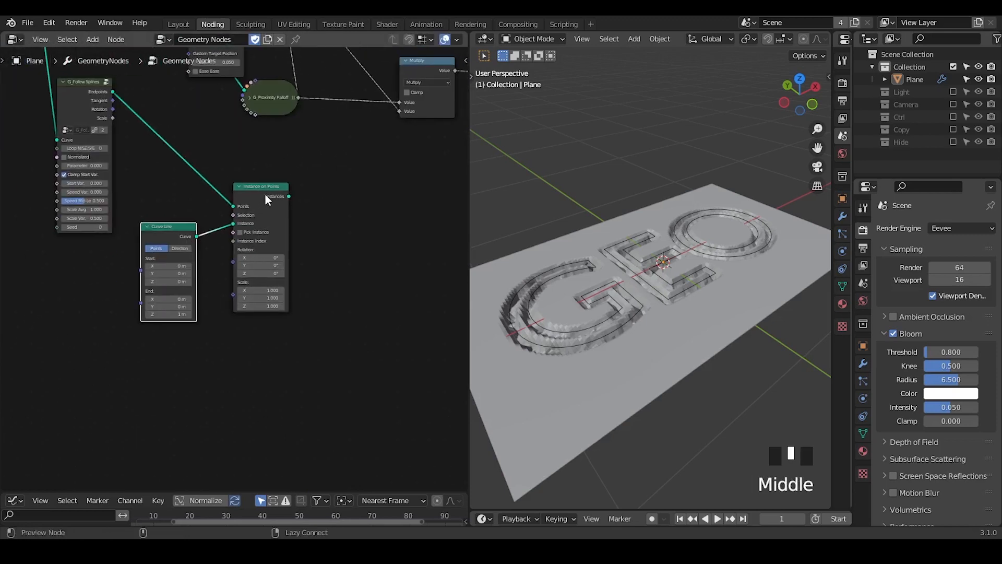
# Connect the Instances output of Instance on Points into the tree's final geometry alongside the displaced plane.
pyautogui.moveTo(255, 241); pyautogui.dragTo(92, 314, button='middle')
pyautogui.moveTo(93, 315)
pyautogui.keyDown('alt'); pyautogui.mouseDown(button='right')
pyautogui.moveTo(383, 164)
pyautogui.moveTo(324, 179)
pyautogui.mouseUp(button='right'); pyautogui.keyUp('alt')
pyautogui.moveTo(207, 263)
pyautogui.mouseDown(button='middle')
pyautogui.moveTo(381, 205)
pyautogui.moveTo(347, 273)
pyautogui.moveTo(347, 237)
pyautogui.moveTo(332, 234)
pyautogui.mouseUp(button='middle')
pyautogui.moveTo(720, 245); pyautogui.dragTo(738, 259, button='middle')
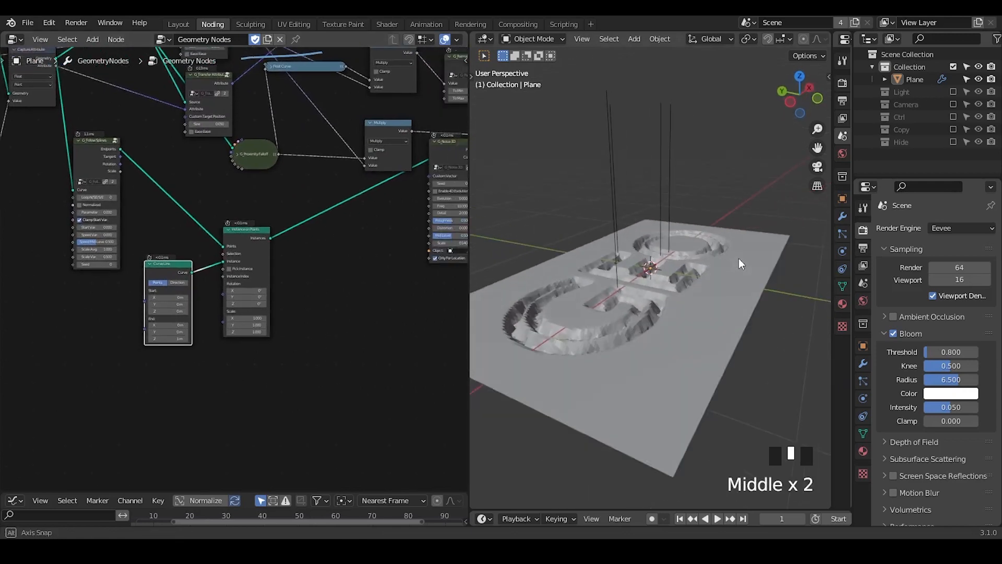
# Insert a Realize Instances node on the Instances output link of Instance on Points.
pyautogui.keyDown('ctrl'); pyautogui.moveTo(298, 293); pyautogui.dragTo(107, 342, button='middle'); pyautogui.keyUp('ctrl')
pyautogui.hotkey('ctrl', 'a')
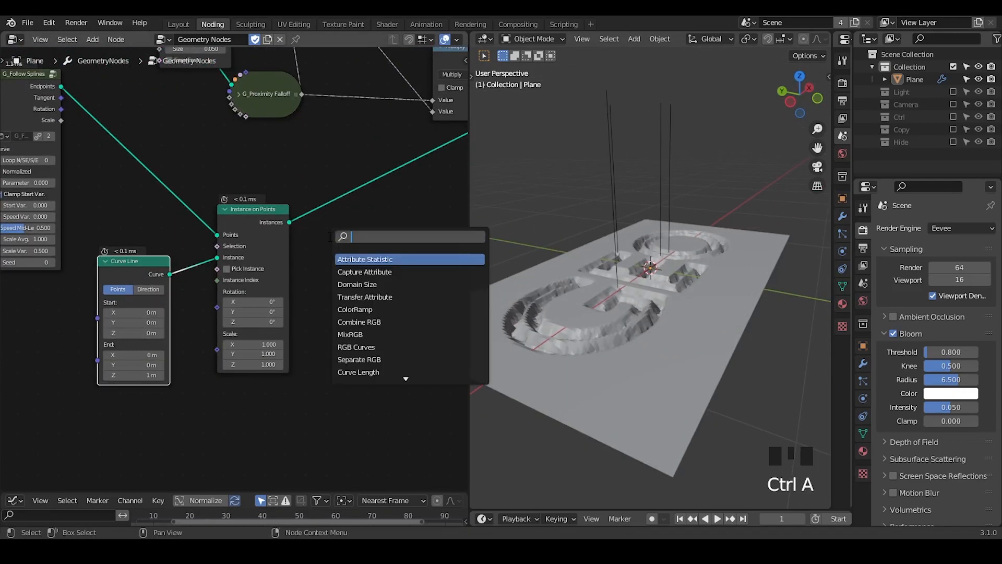
pyautogui.write('real')
pyautogui.press('Return')
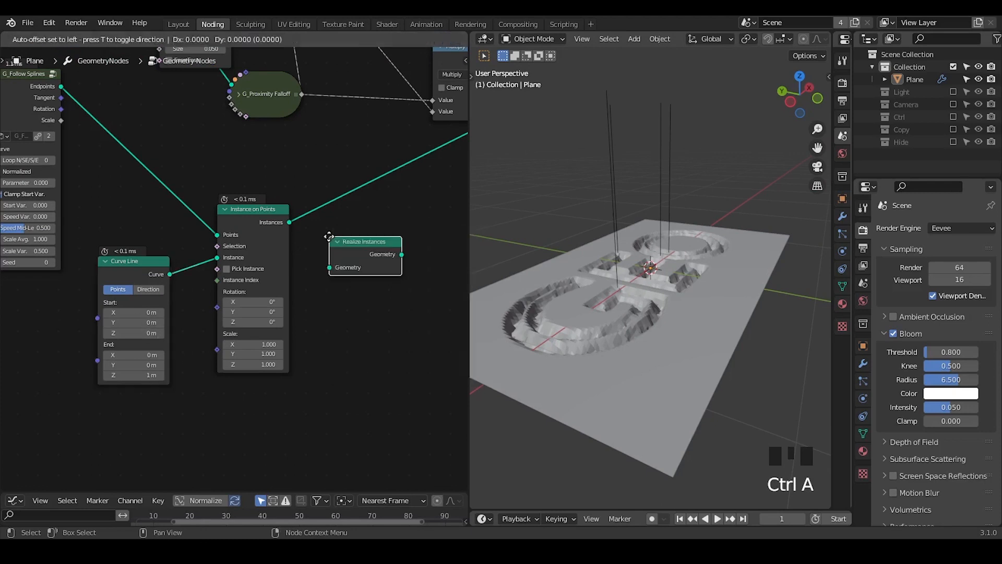
pyautogui.click(328, 191)
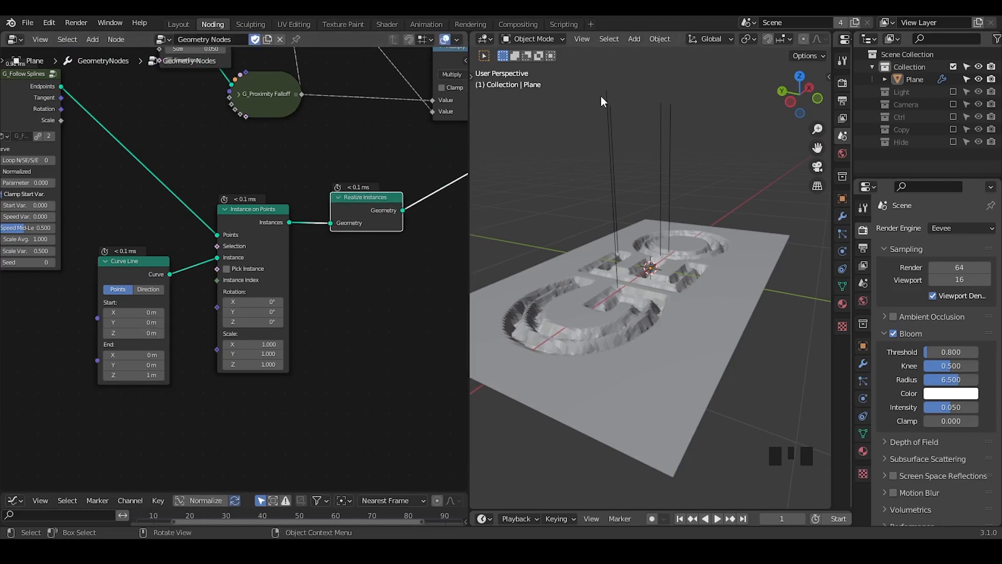
# Insert a Set Position node on the link after Realize Instances.
pyautogui.moveTo(362, 260); pyautogui.dragTo(297, 255, button='middle')
pyautogui.hotkey('ctrl', 'a')
pyautogui.write('set pos')
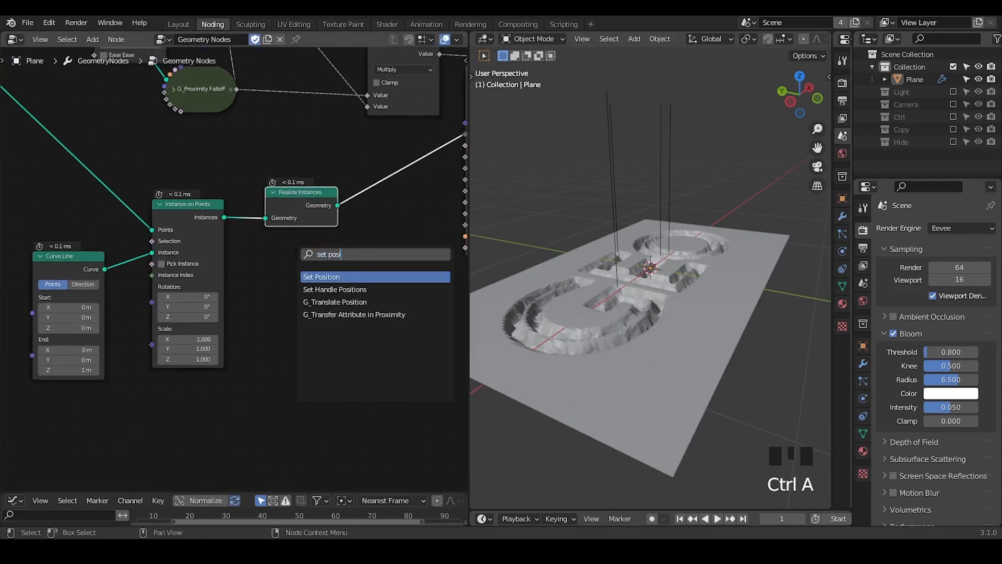
pyautogui.press('Return')
pyautogui.click(392, 230)
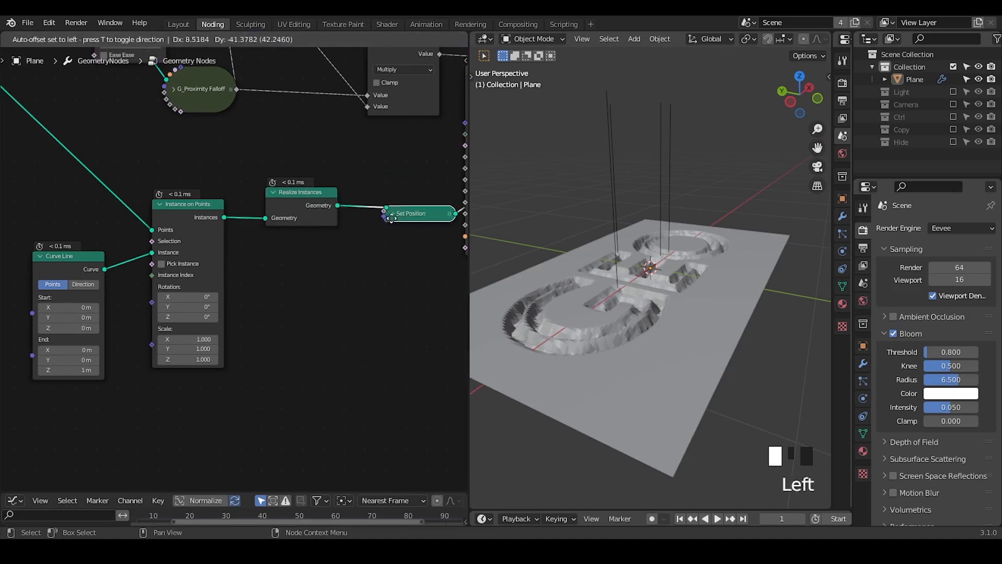
pyautogui.click(393, 232)
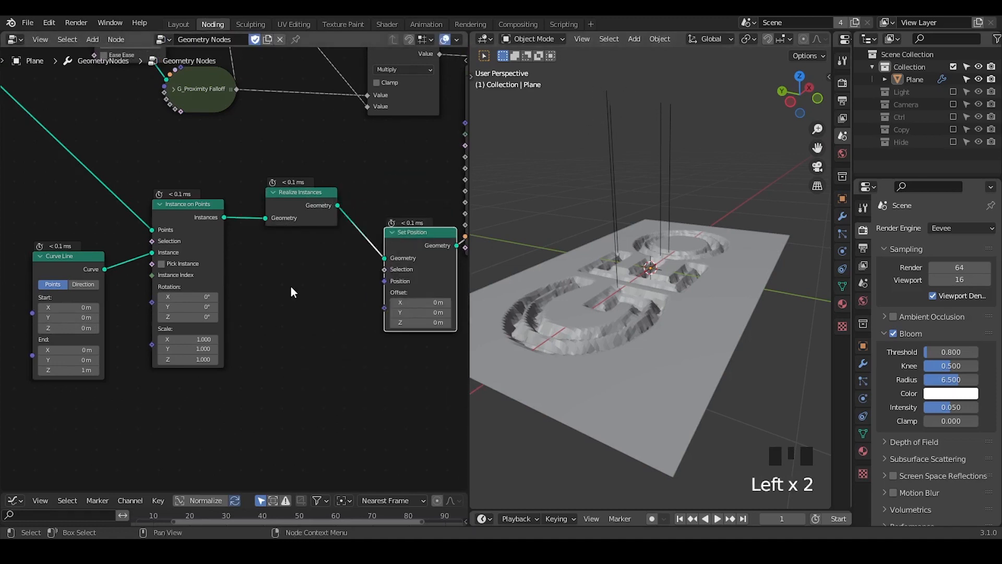
# Add an Endpoint Selection node with Start Size 0 and connect its Selection output to the Selection input of Set Position.
pyautogui.hotkey('ctrl', 'a')
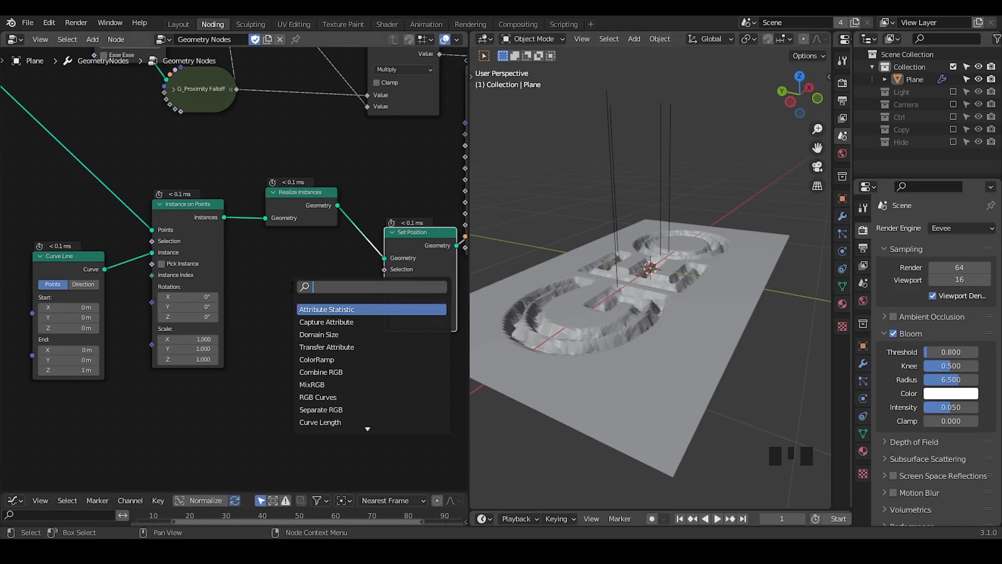
pyautogui.write('endpoint')
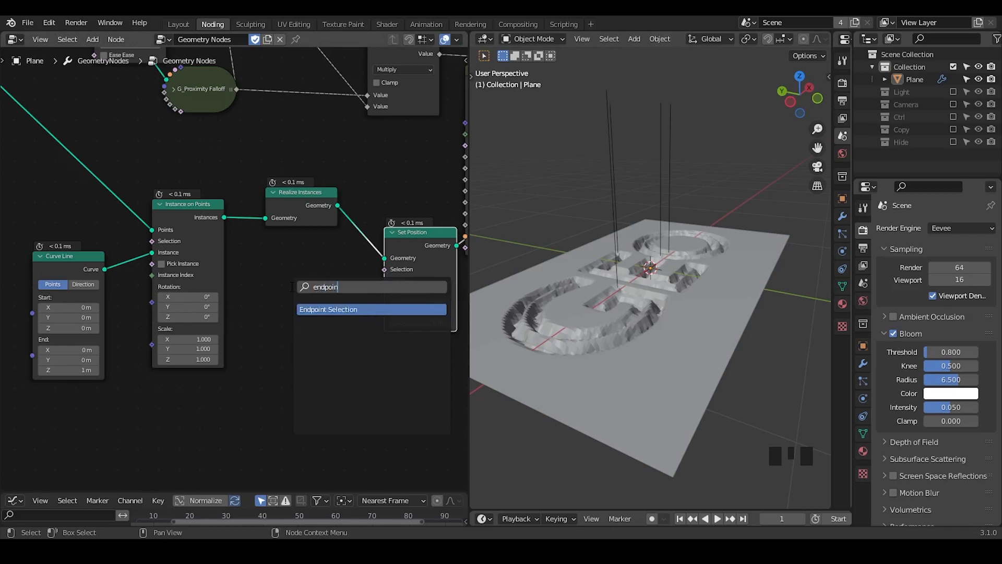
pyautogui.press('Return')
pyautogui.click(270, 282)
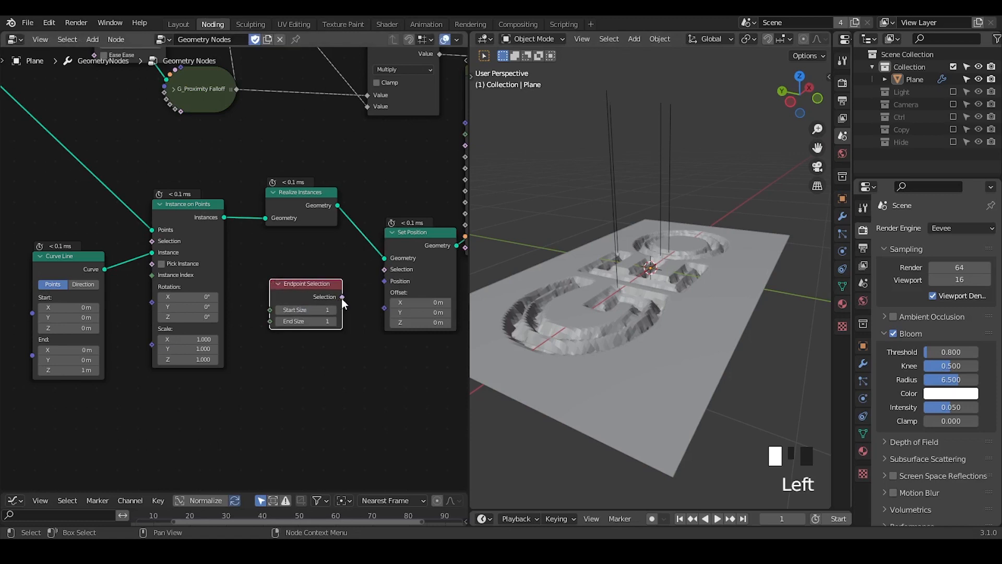
pyautogui.moveTo(342, 298); pyautogui.dragTo(376, 278)
pyautogui.moveTo(385, 274); pyautogui.dragTo(385, 273)
pyautogui.click(279, 311)
pyautogui.click(292, 285)
pyautogui.moveTo(291, 285); pyautogui.dragTo(263, 254)
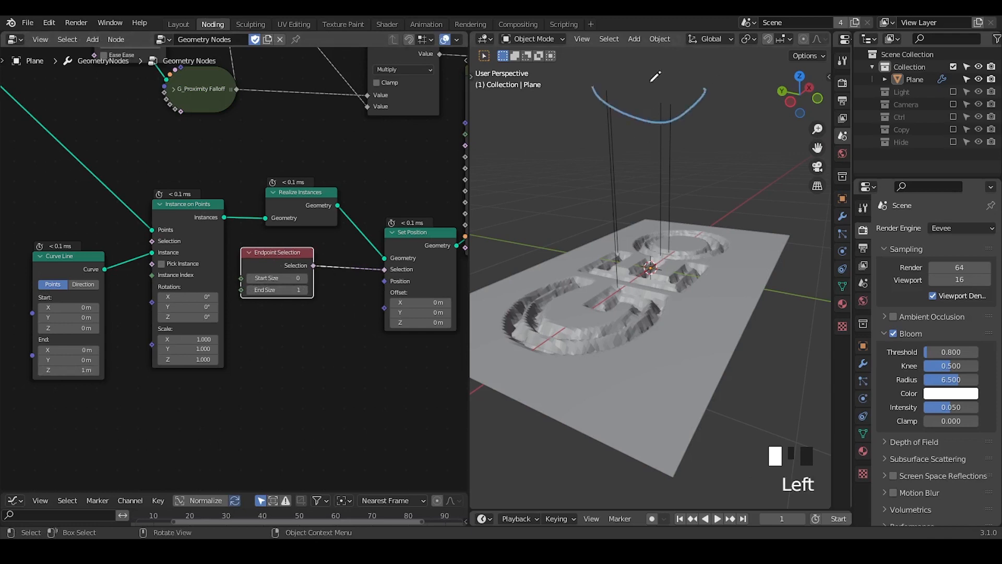
# Circle the upper ends of the lines with an annotation, and feed Set Position's Position input from a new Combine XYZ node.
pyautogui.moveTo(704, 90); pyautogui.dragTo(567, 102)
pyautogui.hotkey('ctrl', 'a')
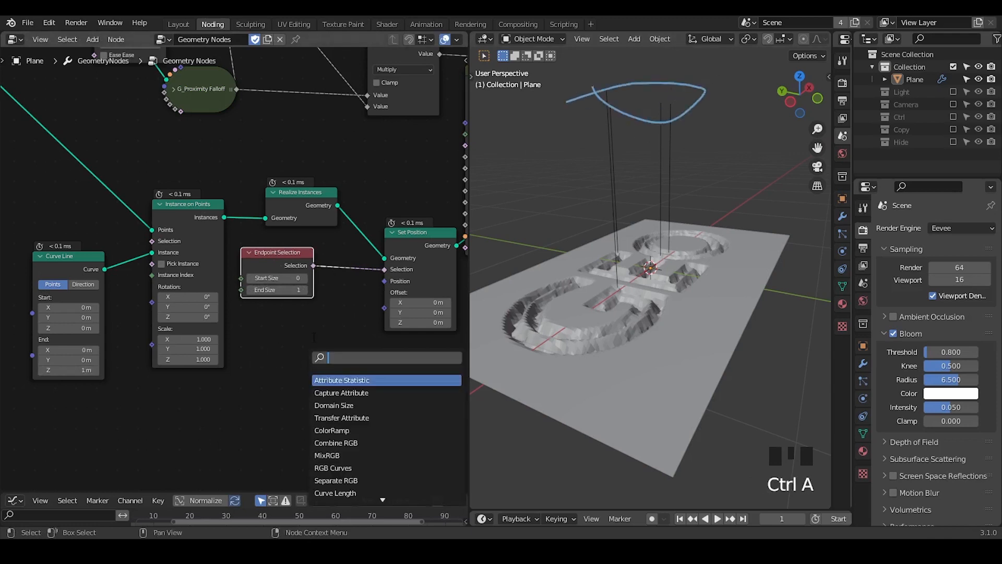
pyautogui.press('Escape')
pyautogui.hotkey('ctrl', 'a')
pyautogui.write('comb')
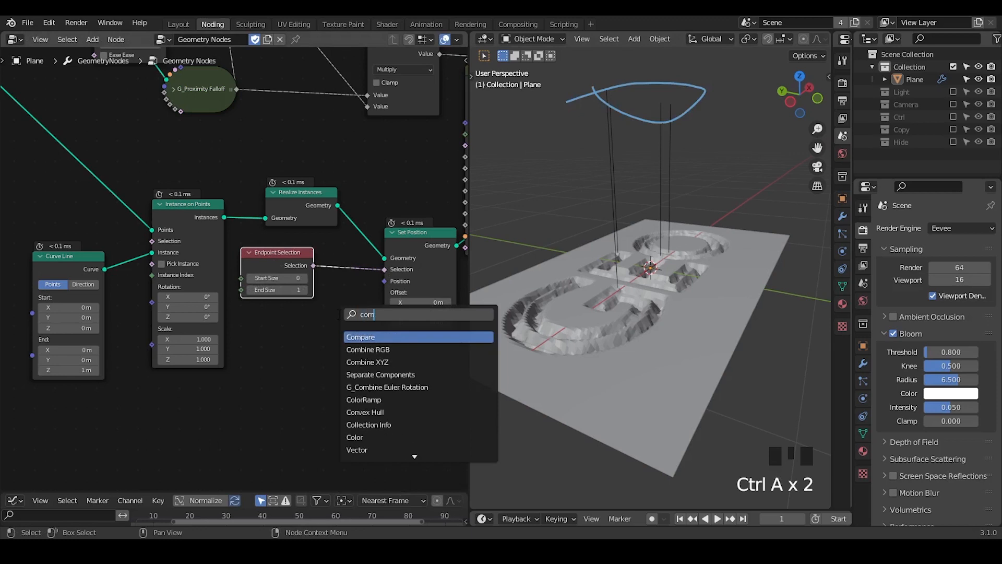
pyautogui.press('Return')
pyautogui.click(276, 306)
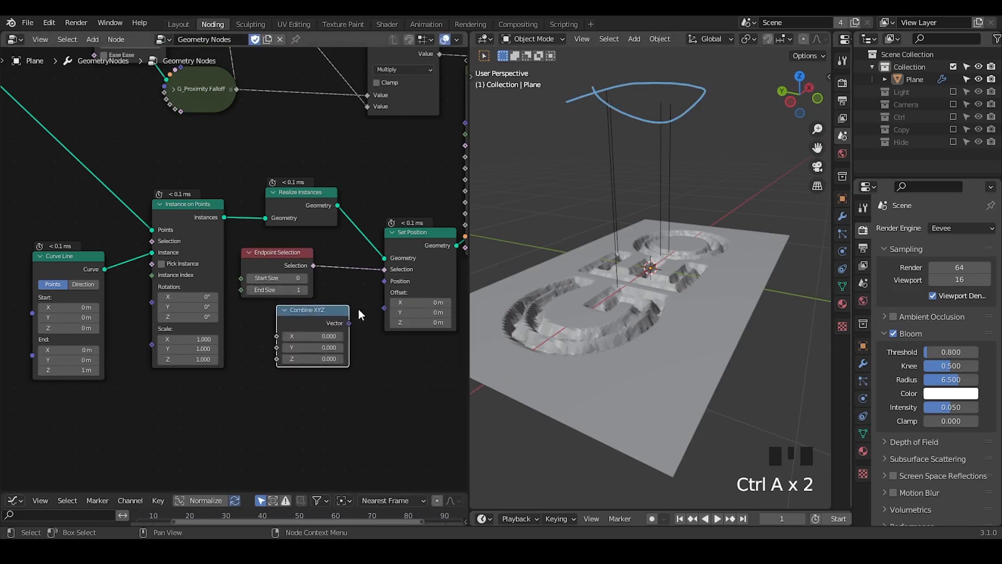
pyautogui.moveTo(348, 323); pyautogui.dragTo(385, 283)
# Set the Combine XYZ node's Y to -0.510 and Z to 0.800.
pyautogui.moveTo(522, 308); pyautogui.dragTo(545, 292, button='middle')
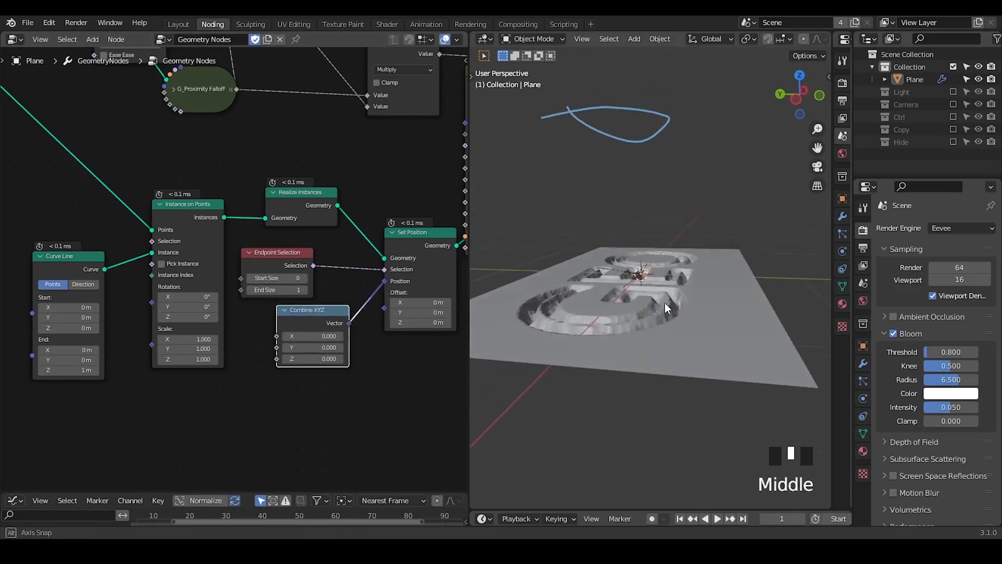
pyautogui.keyDown('shift'); pyautogui.click(309, 347); pyautogui.keyUp('shift')
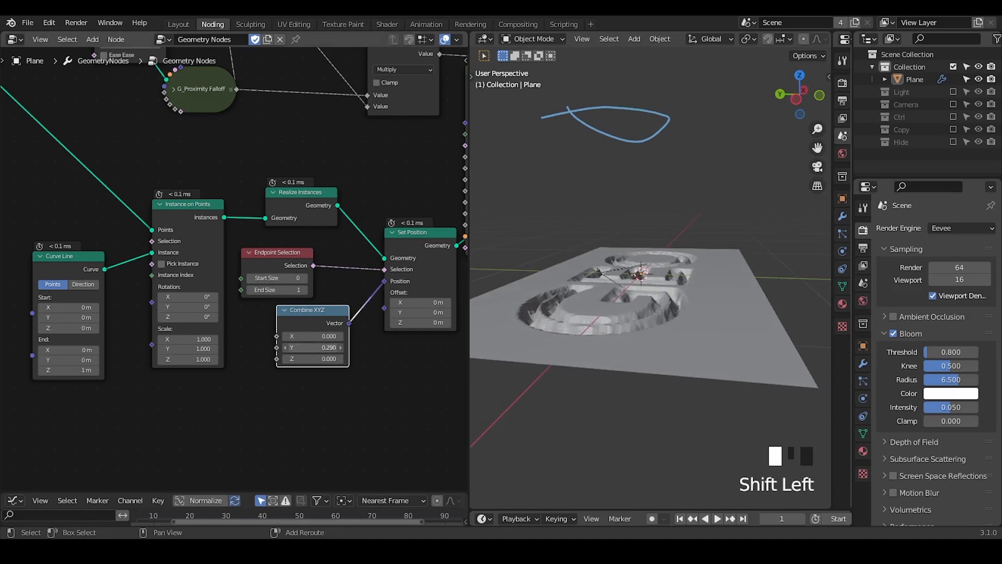
pyautogui.keyDown('shift'); pyautogui.moveTo(320, 358); pyautogui.dragTo(334, 358); pyautogui.keyUp('shift')
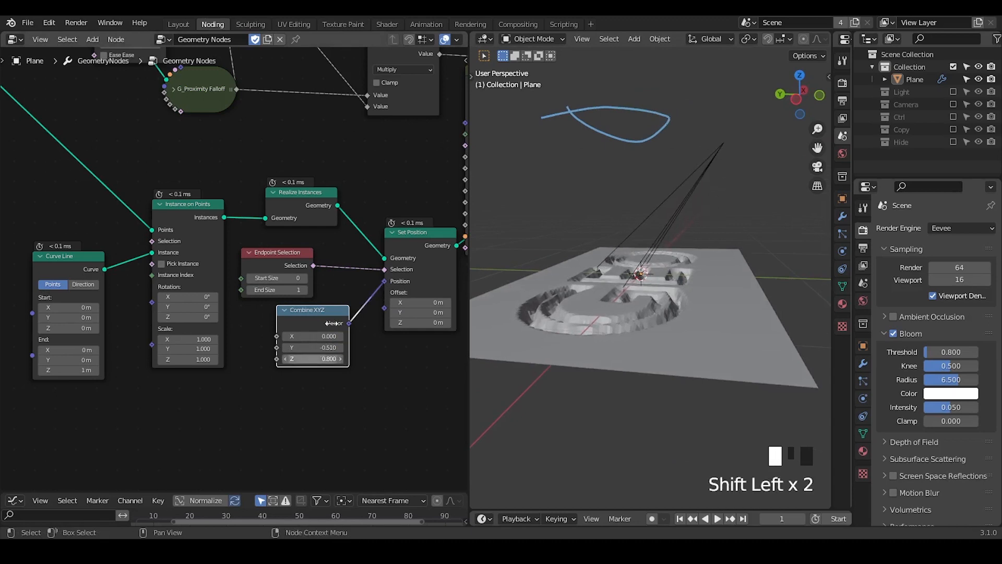
pyautogui.press('d')
pyautogui.hotkey('ctrl', 'a')
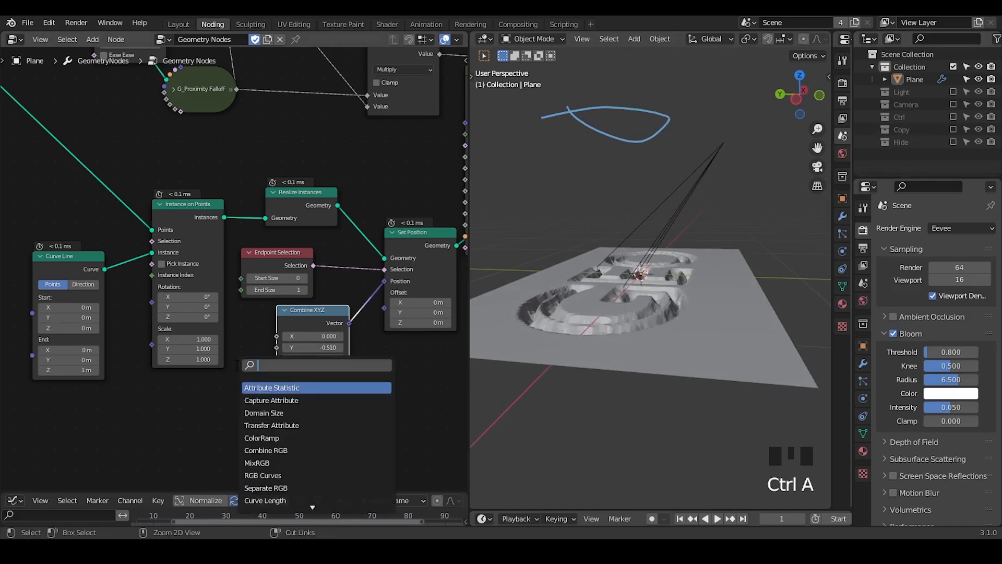
pyautogui.write('objec')
pyautogui.press('Return')
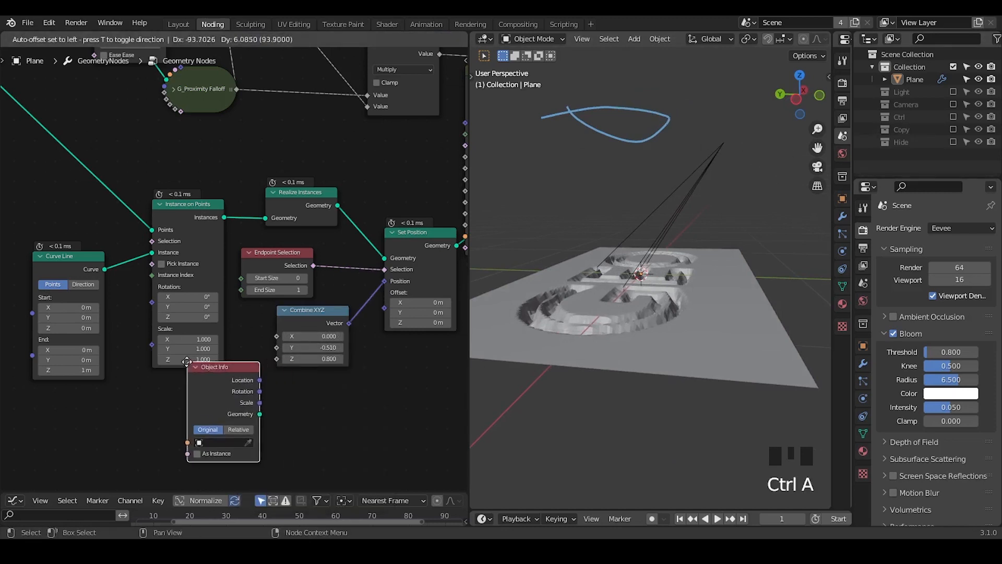
pyautogui.click(237, 376)
pyautogui.click(953, 117)
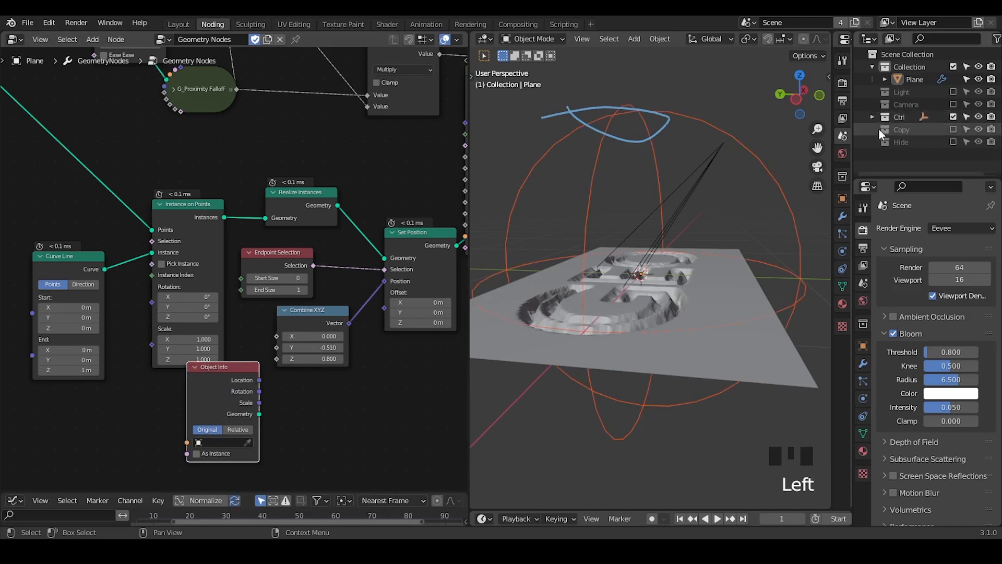
pyautogui.click(873, 117)
pyautogui.press('g')
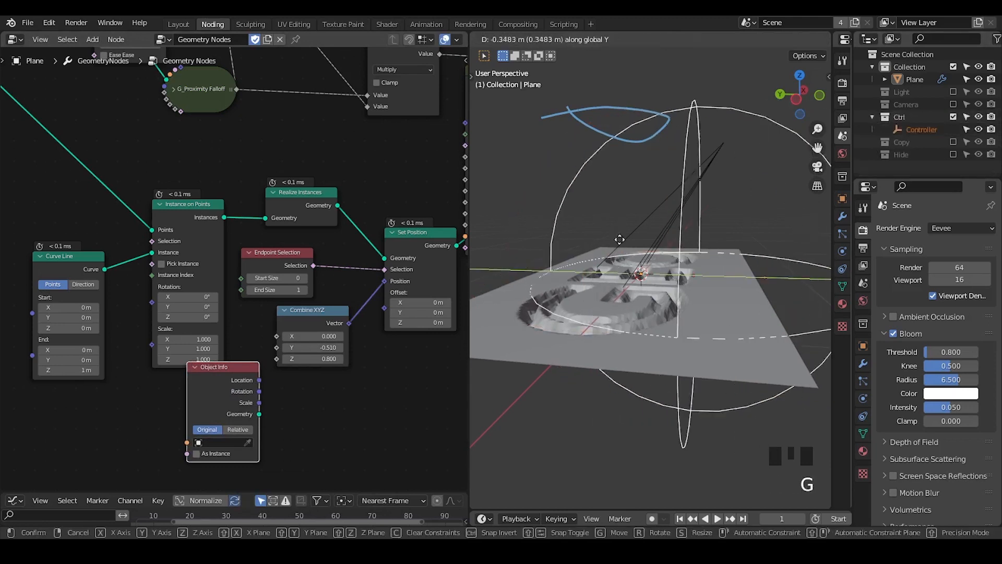
pyautogui.click(689, 249)
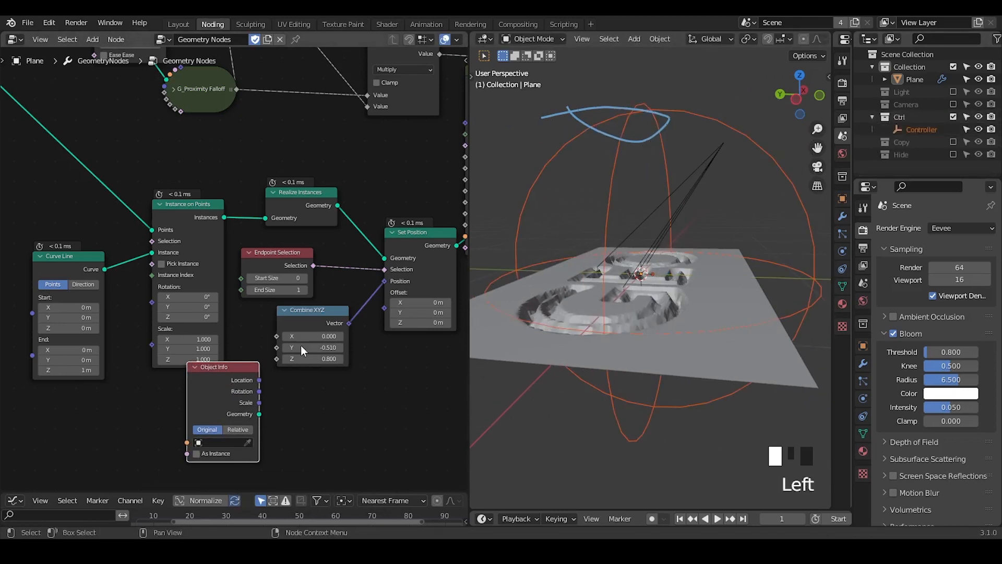
pyautogui.press('x')
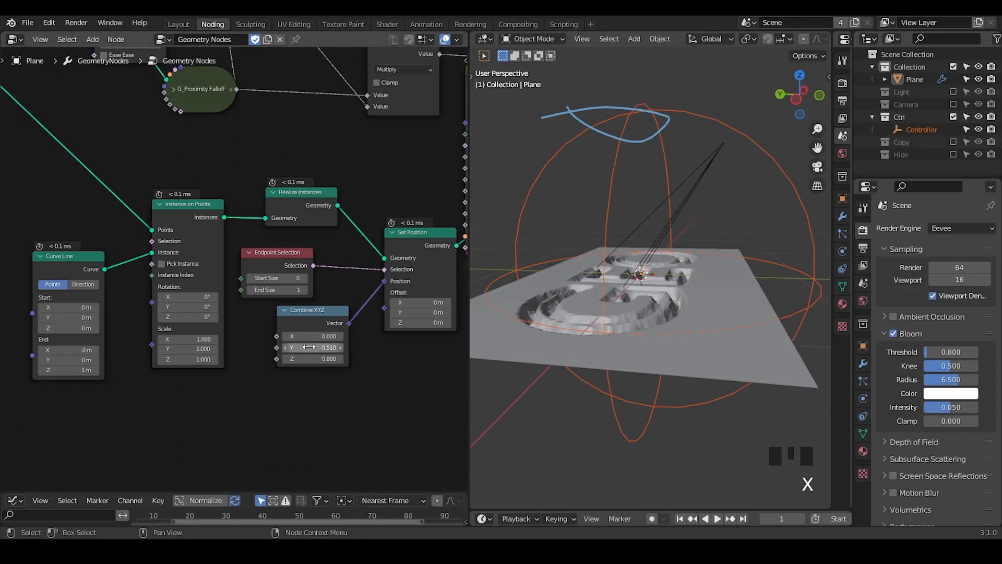
pyautogui.moveTo(728, 274); pyautogui.dragTo(710, 261, button='middle')
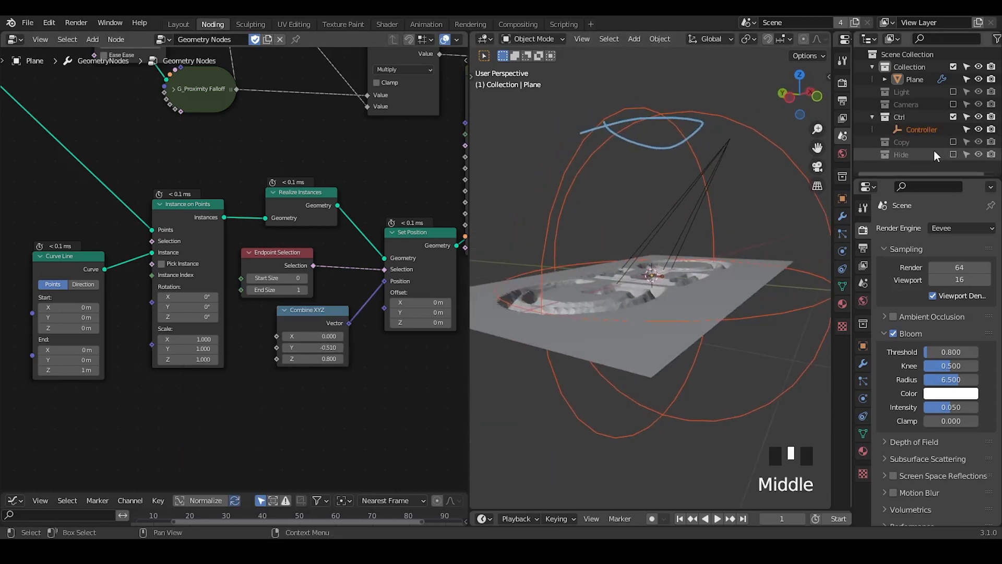
pyautogui.click(953, 117)
# Set the Parameter of G_Follow Splines to 0.520 and trace the G letter's spline path with a temporary annotation.
pyautogui.moveTo(642, 245); pyautogui.dragTo(528, 313, button='middle')
pyautogui.moveTo(194, 298); pyautogui.dragTo(152, 326, button='middle')
pyautogui.keyDown('ctrl'); pyautogui.moveTo(189, 247); pyautogui.dragTo(239, 286, button='middle'); pyautogui.keyUp('ctrl')
pyautogui.moveTo(239, 286); pyautogui.dragTo(464, 306, button='middle')
pyautogui.keyDown('ctrl'); pyautogui.moveTo(333, 318); pyautogui.dragTo(275, 191, button='middle'); pyautogui.keyUp('ctrl')
pyautogui.moveTo(223, 242); pyautogui.dragTo(263, 228)
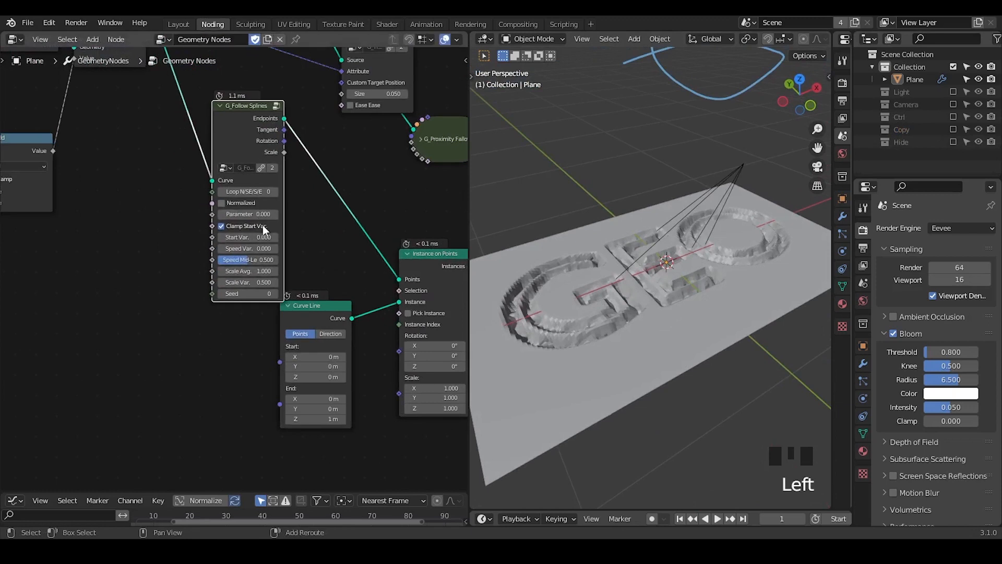
pyautogui.keyDown('shift'); pyautogui.click(250, 217); pyautogui.keyUp('shift')
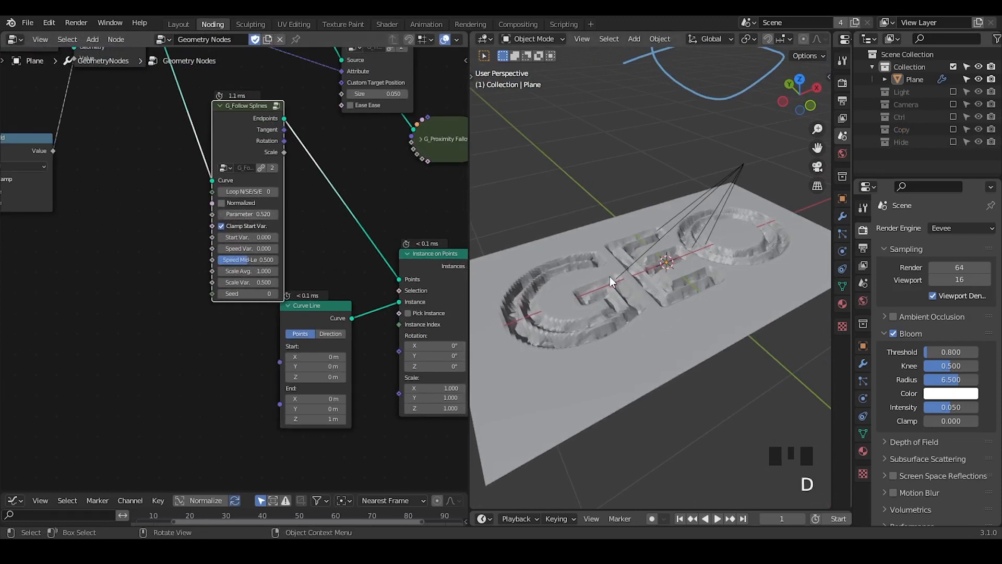
pyautogui.moveTo(611, 280); pyautogui.dragTo(518, 312)
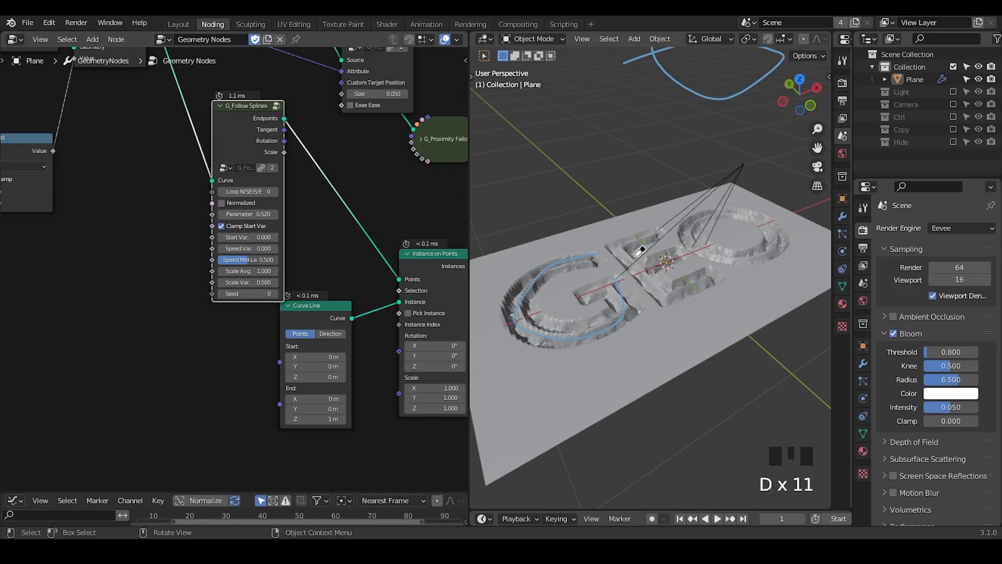
pyautogui.moveTo(639, 252); pyautogui.dragTo(587, 336, button='right')
# Add the G_Reset Spline Cyclic node group before G_Follow Splines and shift G_Follow Splines aside to make room.
pyautogui.moveTo(345, 251); pyautogui.dragTo(277, 225, button='middle')
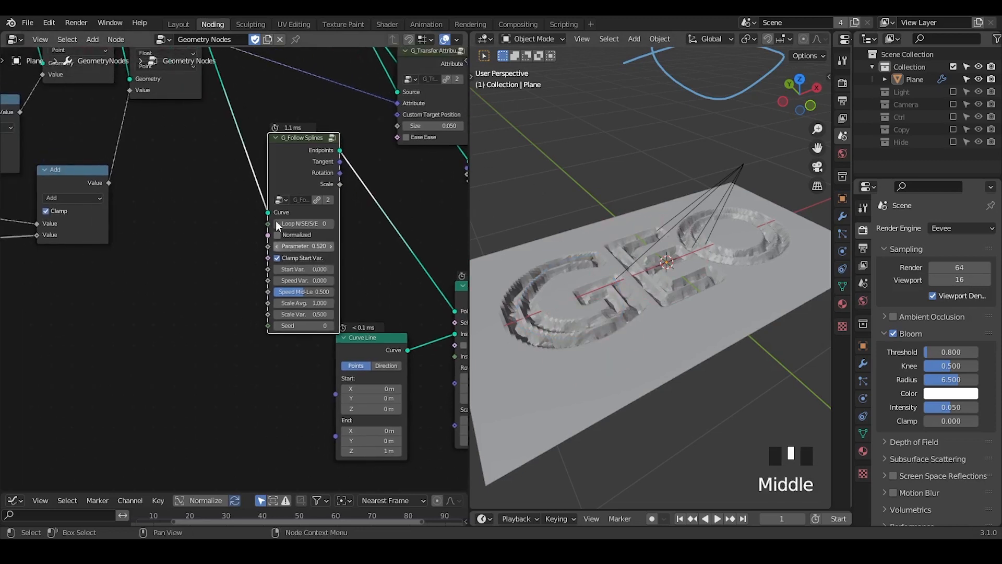
pyautogui.hotkey('ctrl', 'a')
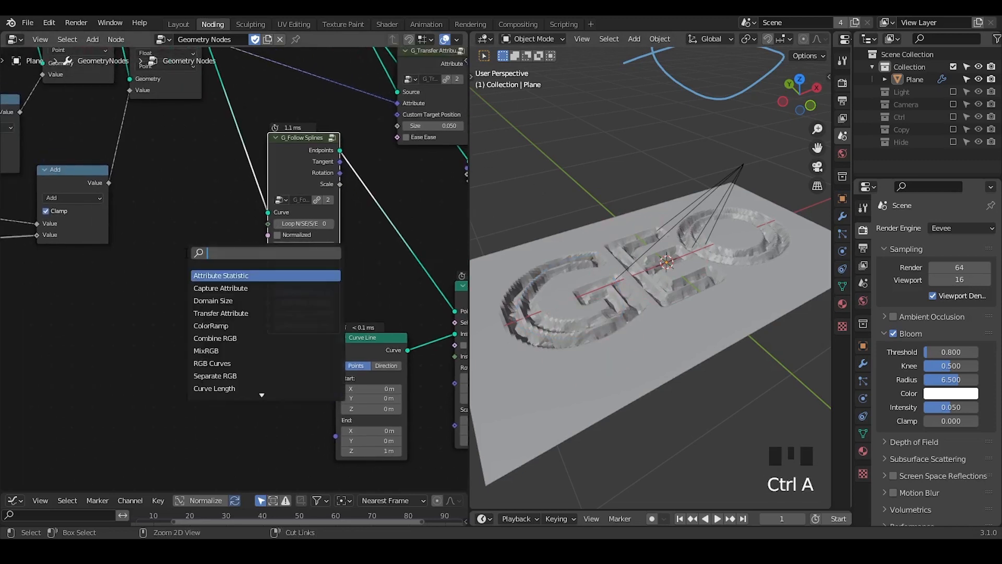
pyautogui.write('reset s')
pyautogui.press('Return')
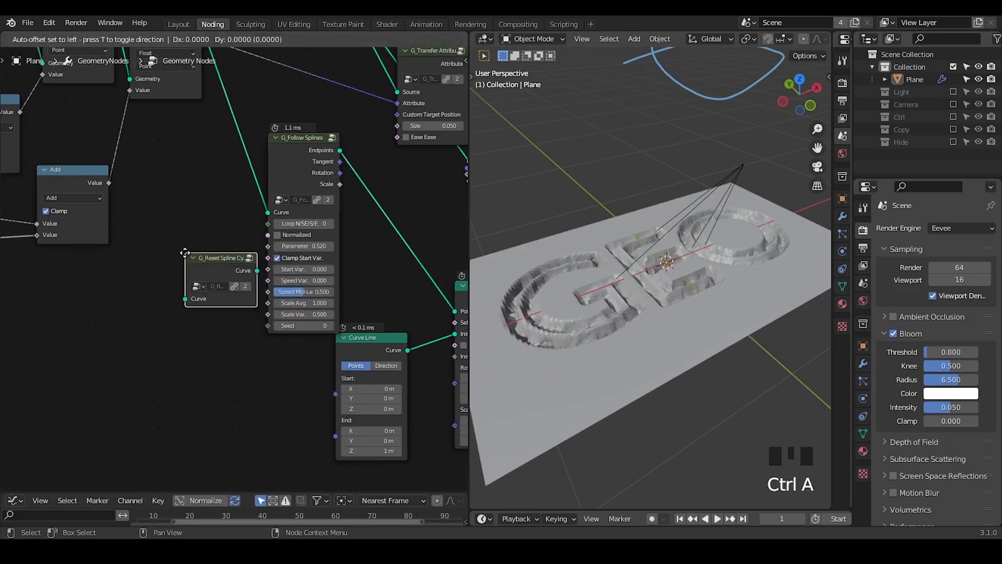
pyautogui.click(170, 210)
pyautogui.moveTo(291, 179); pyautogui.dragTo(316, 175)
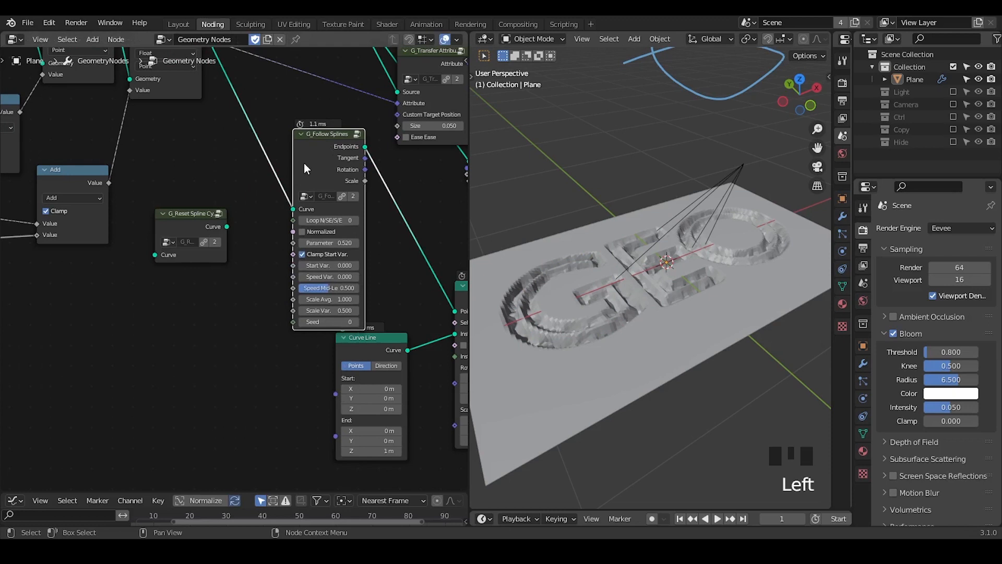
pyautogui.hotkey('ctrl', 'a')
pyautogui.write('trim')
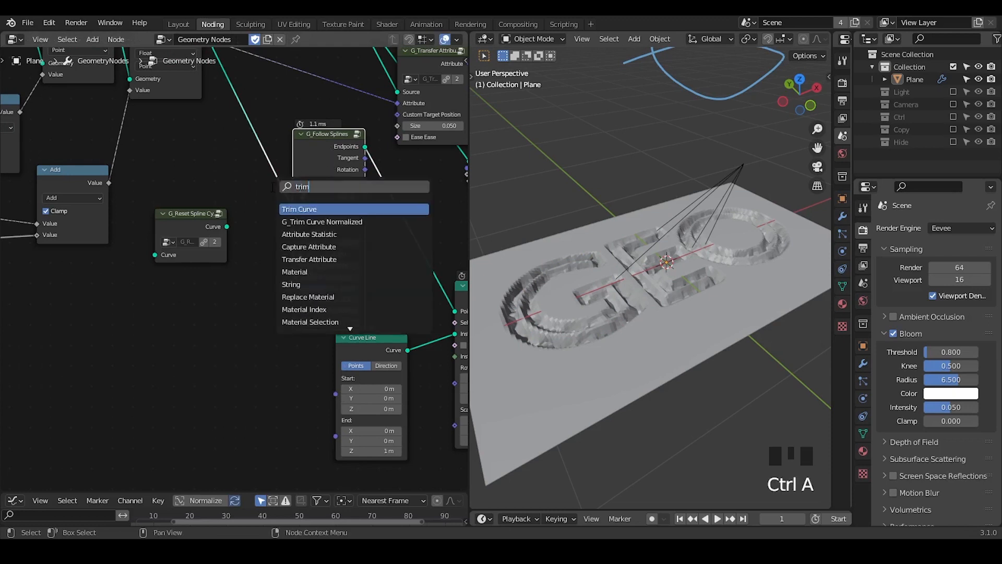
pyautogui.press('Return')
pyautogui.click(159, 328)
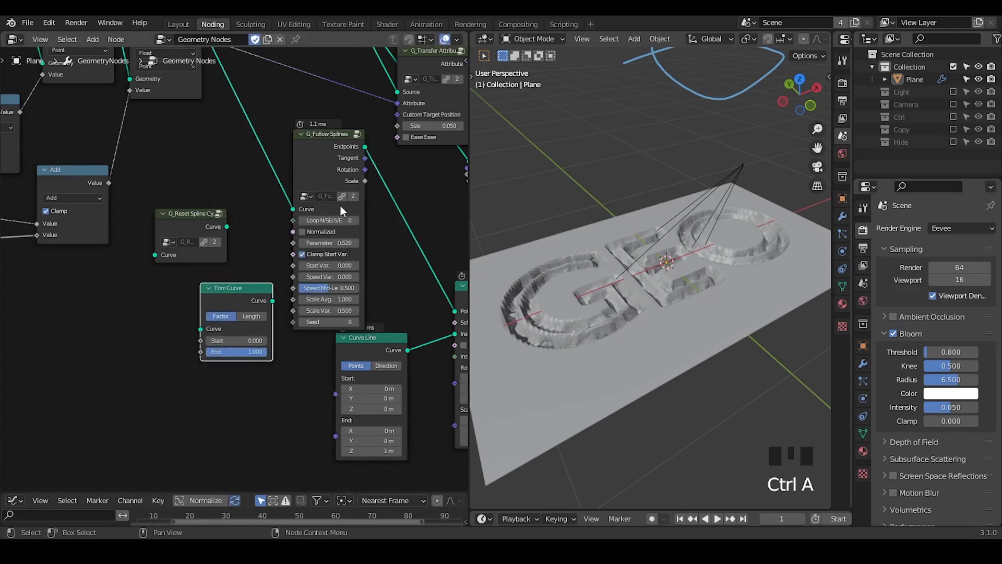
pyautogui.moveTo(600, 282); pyautogui.dragTo(628, 310, button='middle')
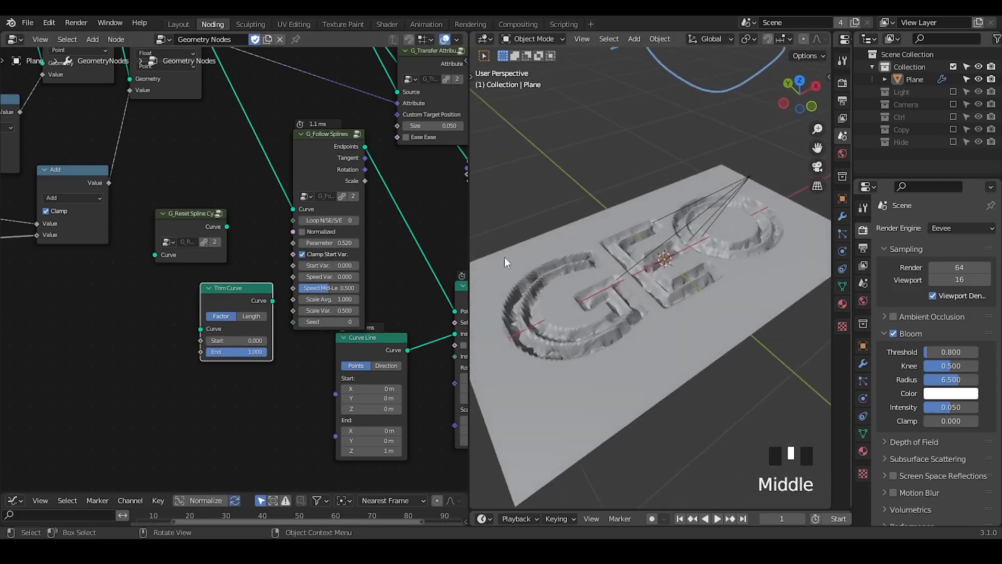
# Insert the G_Reset Spline node group into the link feeding the Curve input of G_Follow Splines, and delete the unused Trim Curve node.
pyautogui.moveTo(189, 227); pyautogui.dragTo(216, 149)
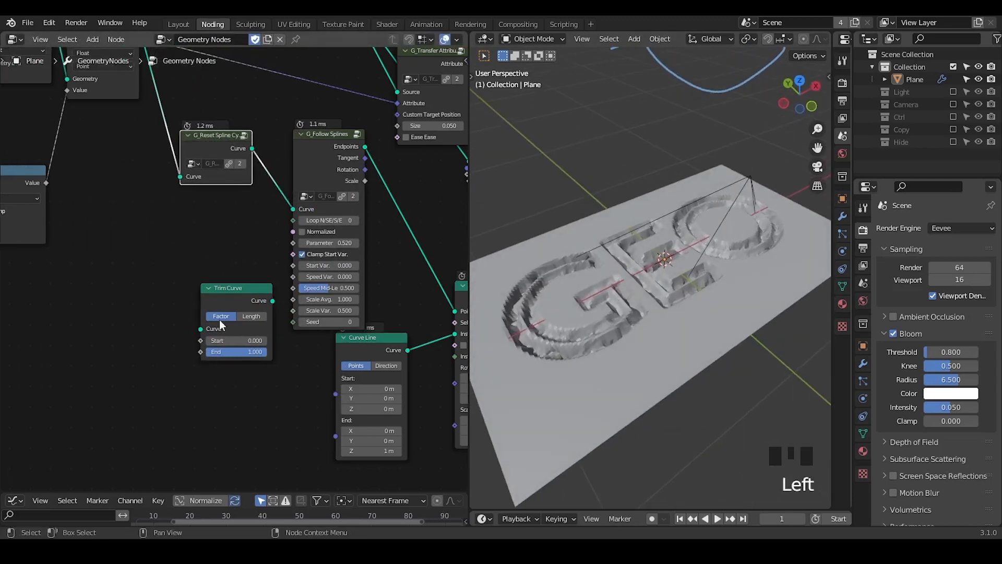
pyautogui.click(220, 293)
pyautogui.press('x')
# Try several Parameter values on G_Follow Splines and switch the viewport shading to Material Preview.
pyautogui.keyDown('shift'); pyautogui.moveTo(340, 243); pyautogui.dragTo(384, 244); pyautogui.keyUp('shift')
pyautogui.click(329, 243)
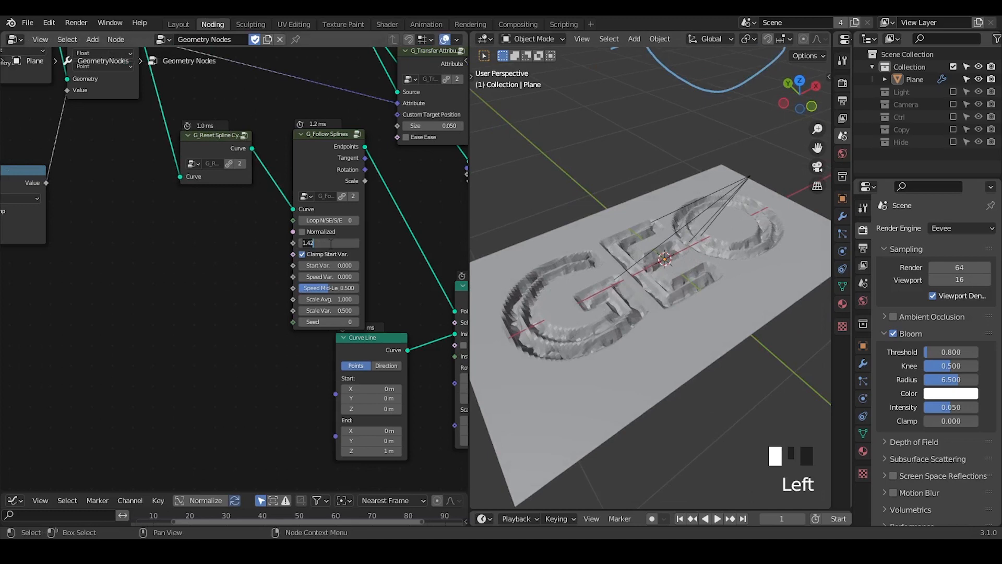
pyautogui.moveTo(329, 243)
pyautogui.keyDown('shift'); pyautogui.mouseDown()
pyautogui.moveTo(344, 244)
pyautogui.moveTo(330, 243)
pyautogui.mouseUp(); pyautogui.keyUp('shift')
pyautogui.press('z')
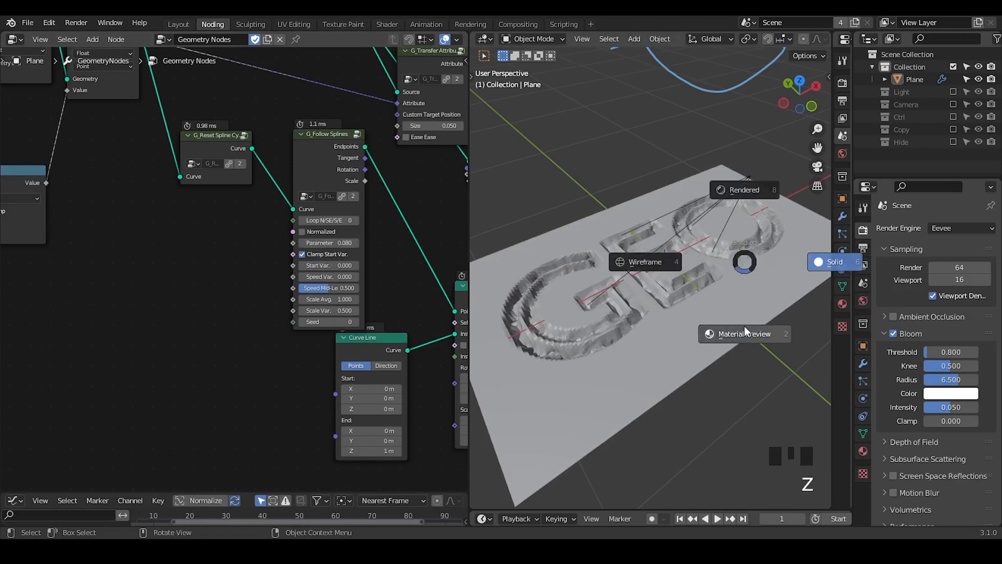
pyautogui.click(815, 260)
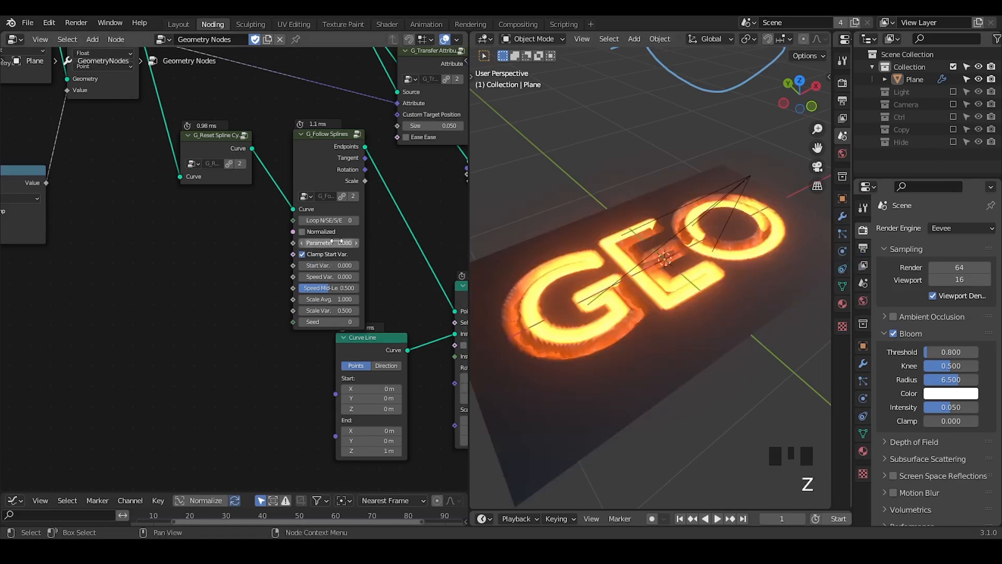
# Link the Value node's output to the Parameter input of G_Follow Splines and set the Value node to -1.
pyautogui.moveTo(77, 270); pyautogui.dragTo(46, 286, button='middle')
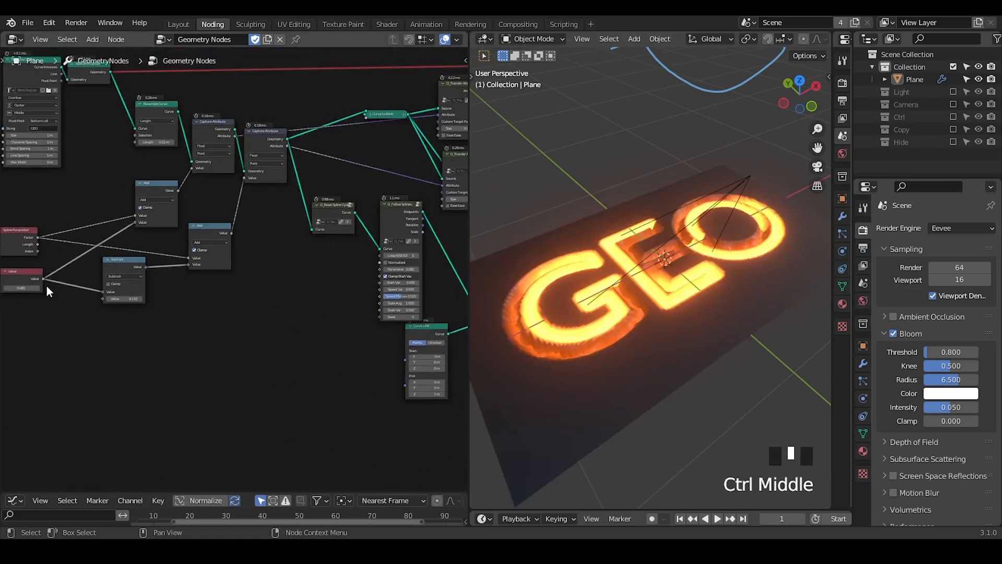
pyautogui.moveTo(43, 277); pyautogui.dragTo(379, 269)
pyautogui.moveTo(210, 298); pyautogui.dragTo(314, 276, button='middle')
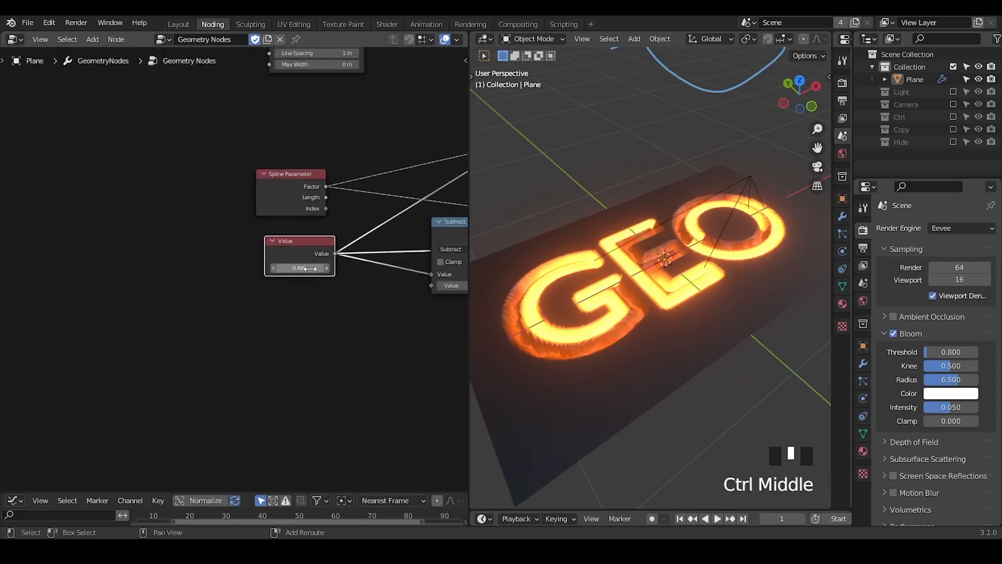
pyautogui.keyDown('shift'); pyautogui.moveTo(295, 268); pyautogui.dragTo(267, 267); pyautogui.keyUp('shift')
pyautogui.click(303, 268)
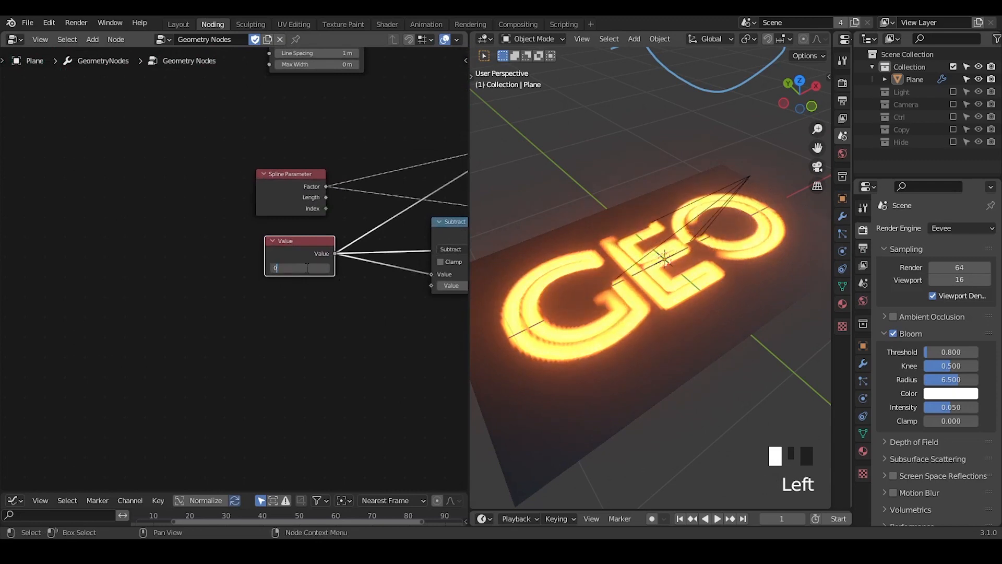
pyautogui.write('-1')
pyautogui.press('Return')
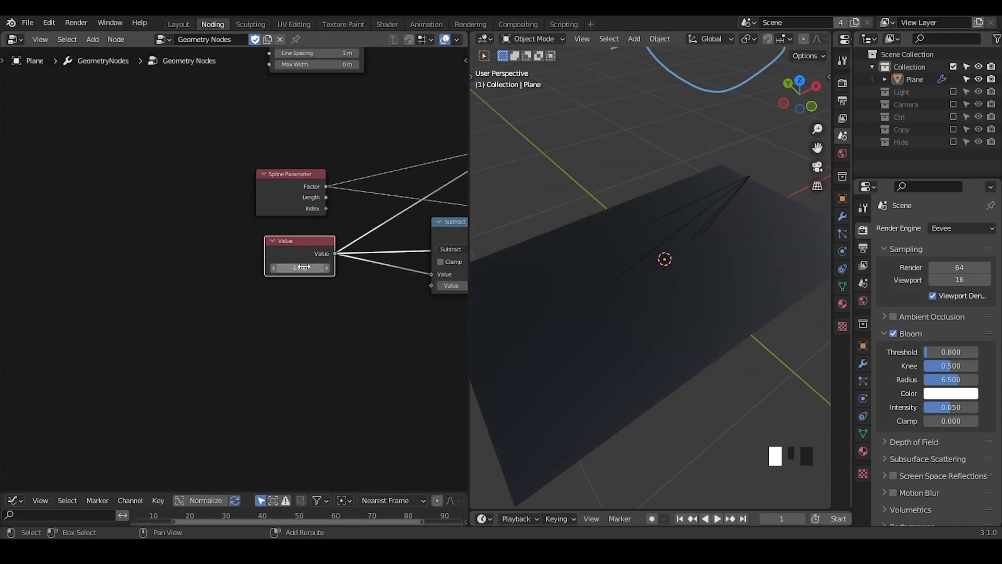
# Insert the G_Bevel Curve node group into the link after Set Position for the lines and set its Radius to 0.03 m.
pyautogui.moveTo(600, 312); pyautogui.dragTo(613, 264, button='middle')
pyautogui.moveTo(328, 234); pyautogui.dragTo(188, 256, button='middle')
pyautogui.moveTo(444, 168); pyautogui.dragTo(207, 194, button='middle')
pyautogui.moveTo(443, 209); pyautogui.dragTo(466, 238, button='middle')
pyautogui.keyDown('ctrl'); pyautogui.moveTo(265, 316); pyautogui.dragTo(307, 311, button='middle'); pyautogui.keyUp('ctrl')
pyautogui.hotkey('ctrl', 'a')
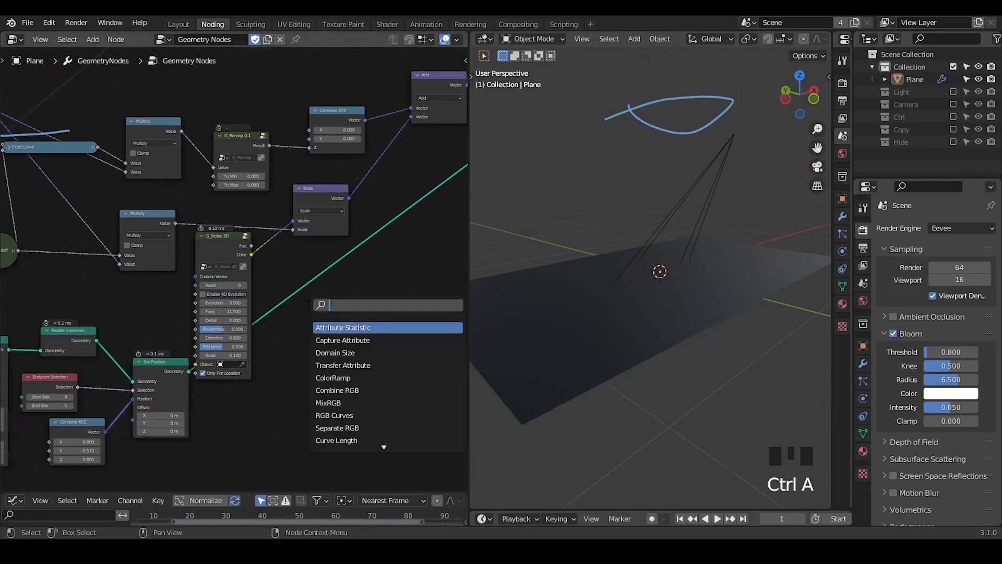
pyautogui.write('bevel')
pyautogui.press('Return')
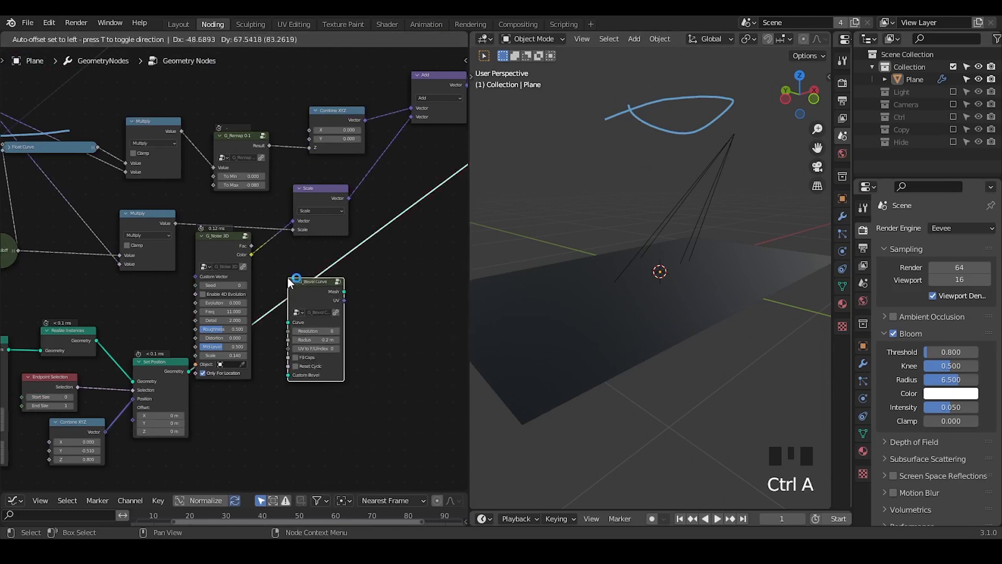
pyautogui.click(312, 305)
pyautogui.click(319, 317)
pyautogui.keyDown('shift'); pyautogui.moveTo(330, 361); pyautogui.dragTo(313, 362); pyautogui.keyUp('shift')
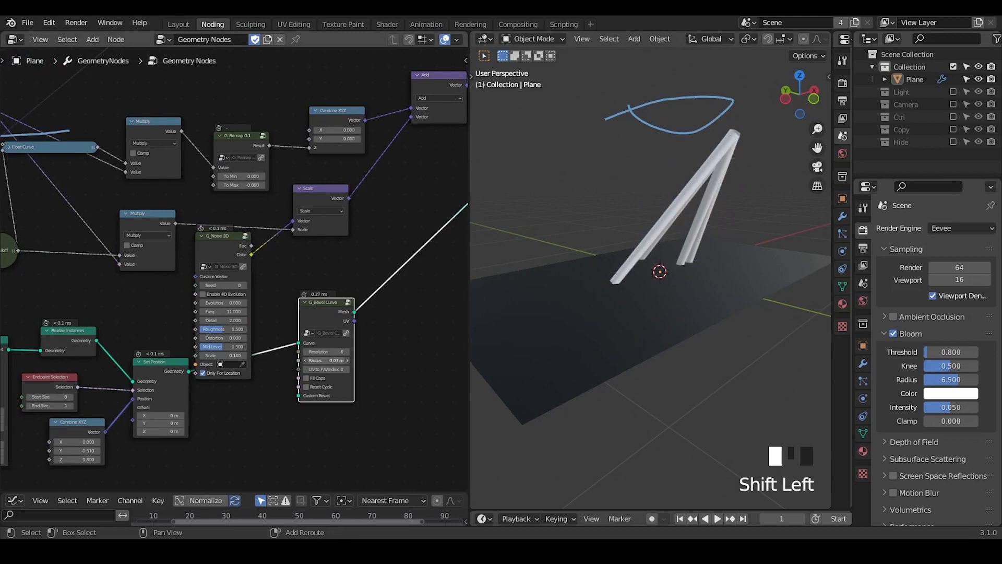
# Try raising the Value node's value from -1 to check how the beams follow the letters.
pyautogui.moveTo(232, 314); pyautogui.dragTo(459, 309, button='middle')
pyautogui.moveTo(204, 308); pyautogui.dragTo(555, 303, button='middle')
pyautogui.moveTo(201, 330); pyautogui.dragTo(319, 315, button='middle')
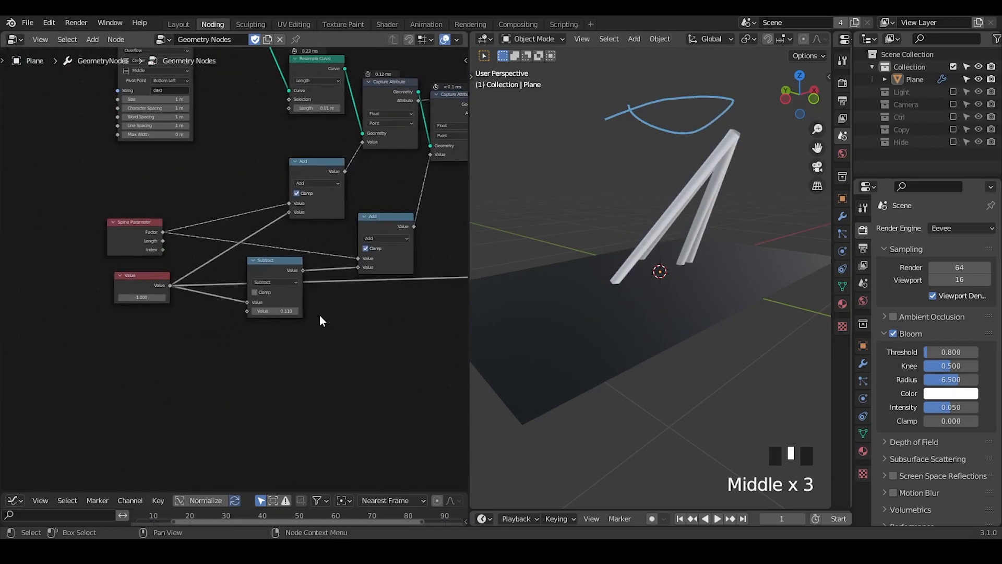
pyautogui.moveTo(672, 278); pyautogui.dragTo(648, 268, button='middle')
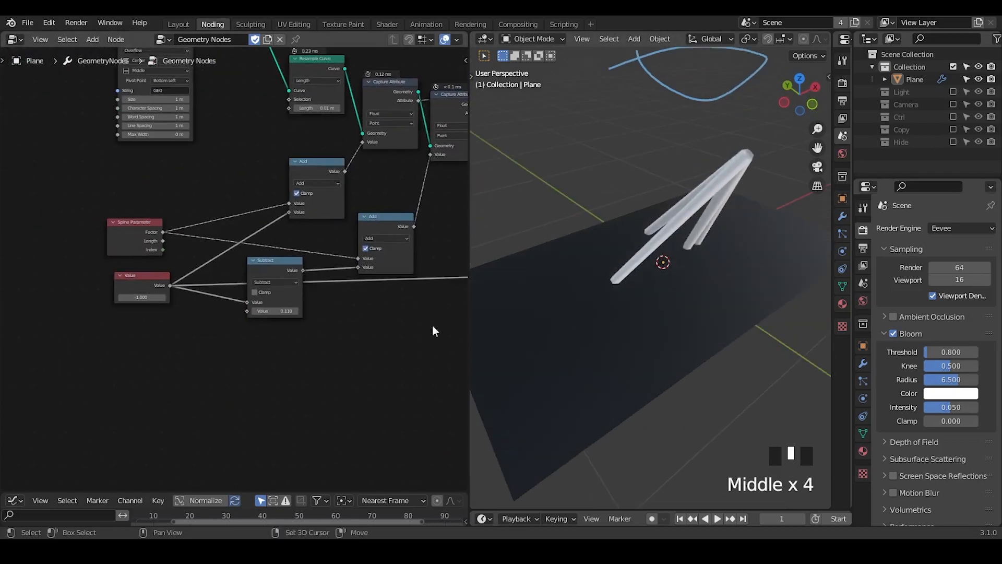
pyautogui.keyDown('shift'); pyautogui.moveTo(151, 299); pyautogui.dragTo(498, 282); pyautogui.keyUp('shift')
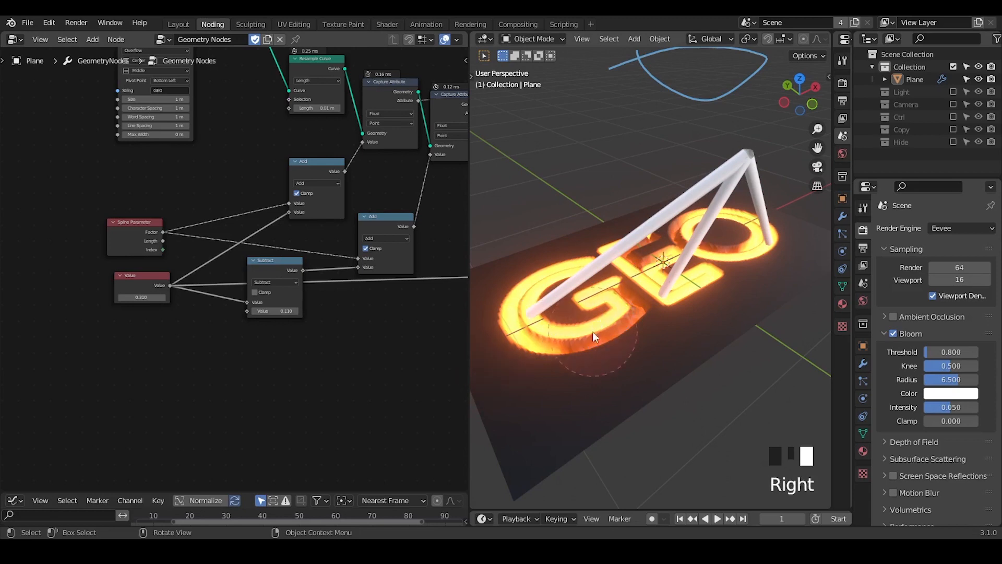
# Collapse the Subtract node and add a negate node group below it.
pyautogui.moveTo(208, 319); pyautogui.dragTo(100, 220, button='middle')
pyautogui.click(95, 215)
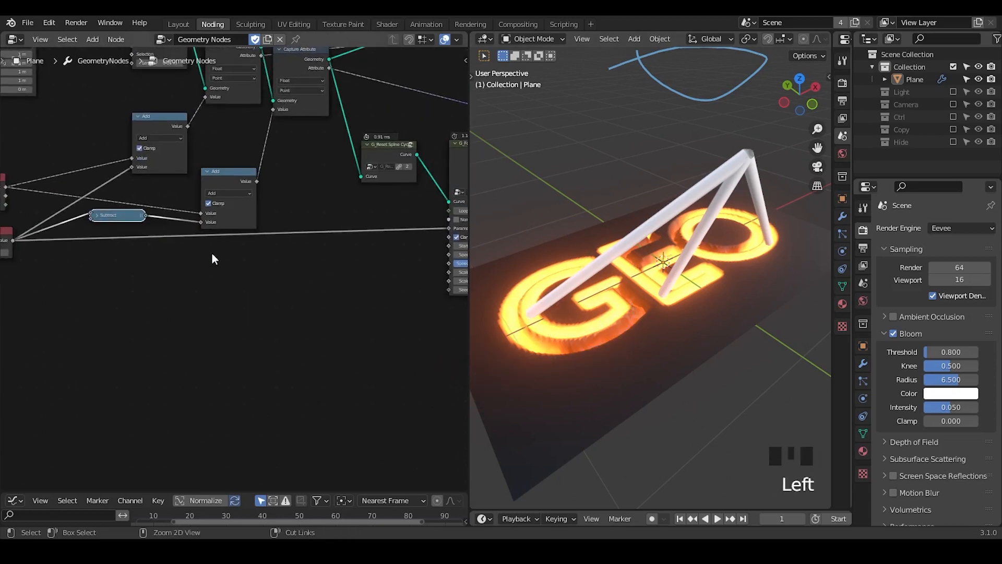
pyautogui.hotkey('ctrl', 'a')
pyautogui.write('negat')
pyautogui.press('Return')
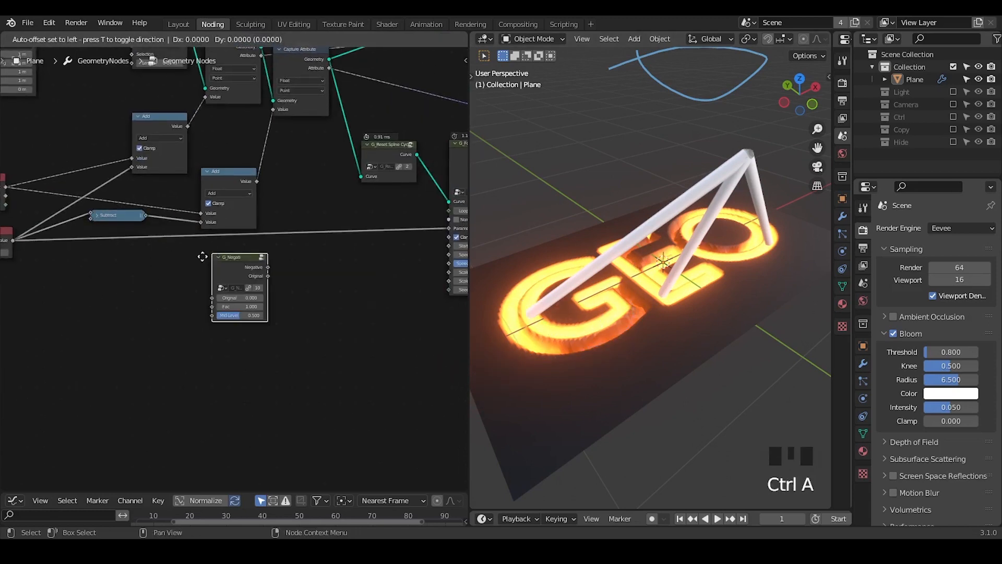
pyautogui.click(152, 265)
# Link the Value node to the negate group's Original input and its Negative output to the first Add node and G_Follow Splines' Parameter.
pyautogui.moveTo(51, 280); pyautogui.dragTo(116, 260, button='middle')
pyautogui.moveTo(78, 219); pyautogui.dragTo(166, 250)
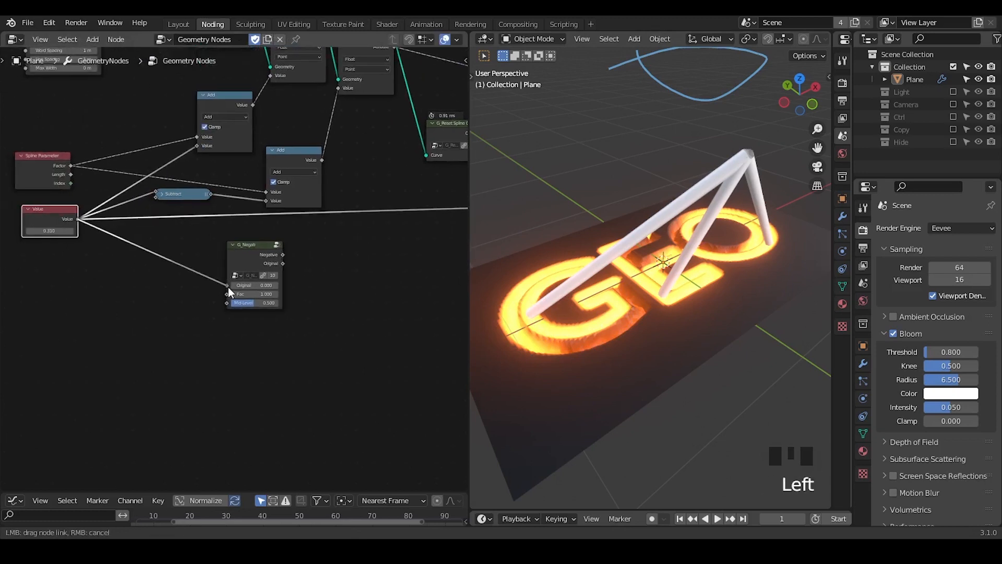
pyautogui.moveTo(228, 288); pyautogui.dragTo(229, 287)
pyautogui.moveTo(306, 285); pyautogui.dragTo(174, 307, button='middle')
pyautogui.click(163, 285)
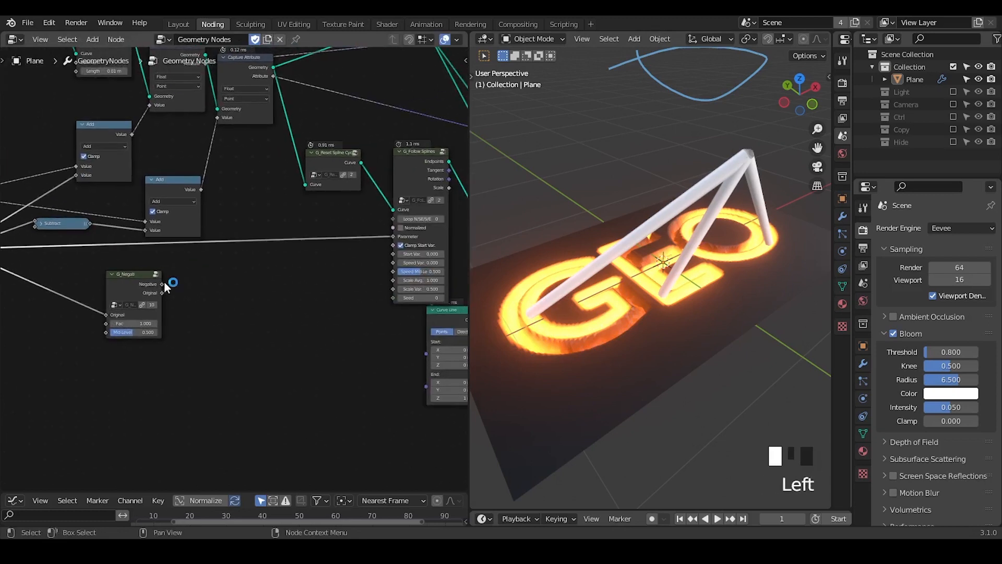
pyautogui.moveTo(168, 269); pyautogui.dragTo(399, 235)
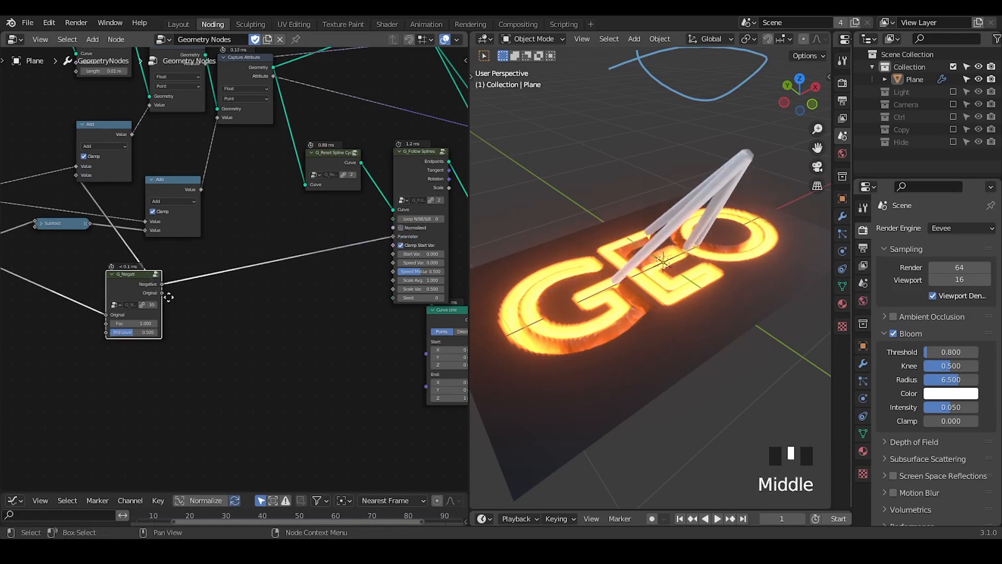
# Move the Value node closer to the negate group and adjust its value to -1.240.
pyautogui.moveTo(178, 300); pyautogui.dragTo(321, 290, button='middle')
pyautogui.keyDown('shift'); pyautogui.moveTo(77, 250); pyautogui.dragTo(97, 250); pyautogui.keyUp('shift')
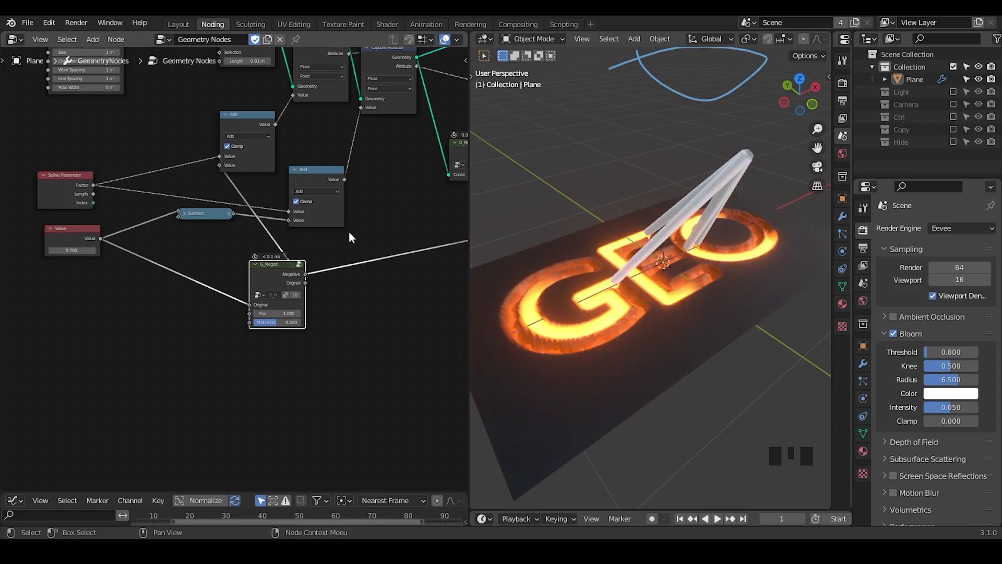
pyautogui.moveTo(386, 252); pyautogui.dragTo(324, 259, button='middle')
pyautogui.hotkey('shift', 'ctrl', 'alt', 'q')
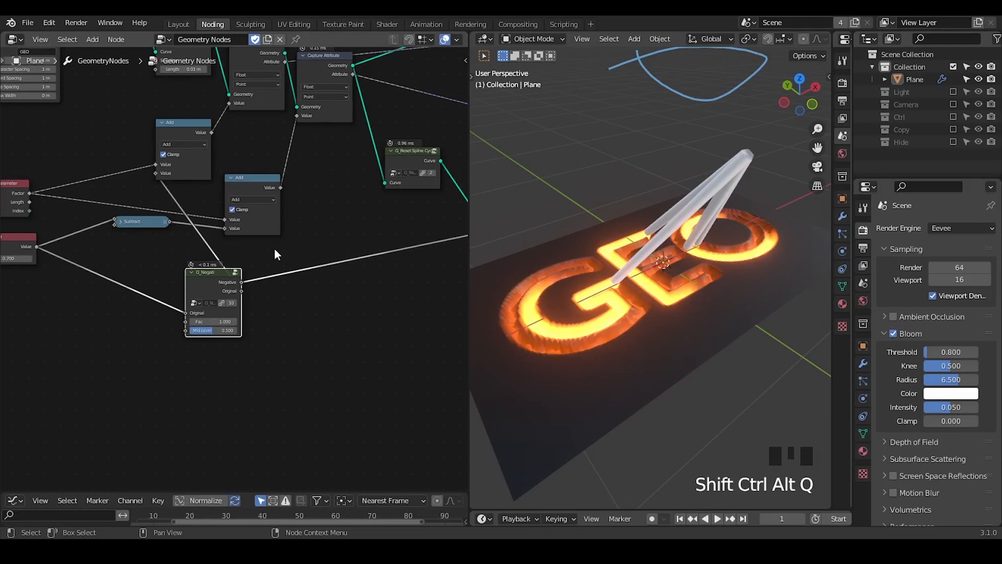
pyautogui.moveTo(358, 256); pyautogui.dragTo(376, 231, button='middle')
pyautogui.moveTo(44, 221); pyautogui.dragTo(102, 275)
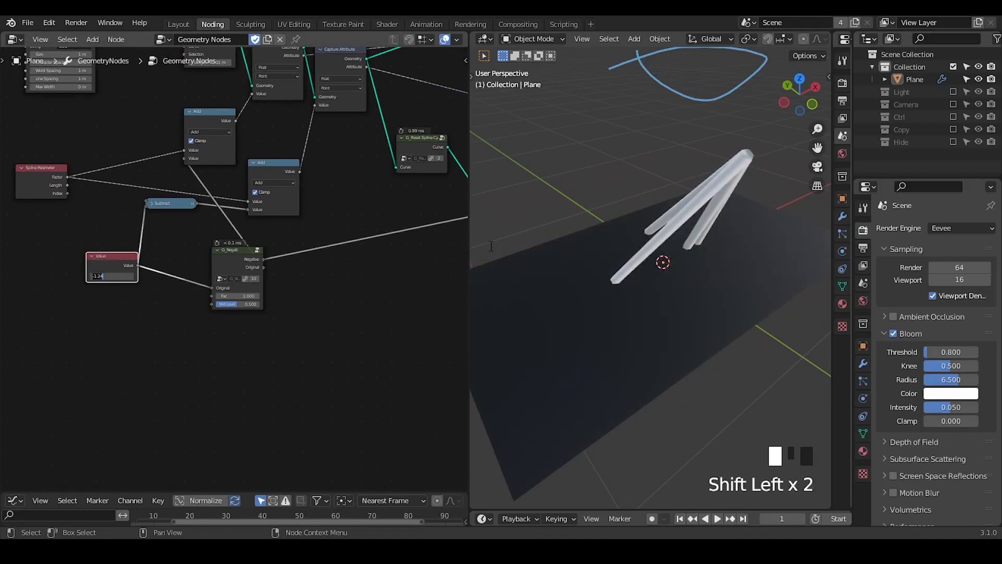
# Add a Set Curve Radius node and insert it between Set Position and G_Bevel Curve.
pyautogui.moveTo(371, 246); pyautogui.dragTo(341, 205, button='middle')
pyautogui.hotkey('ctrl', 'a')
pyautogui.write('s')
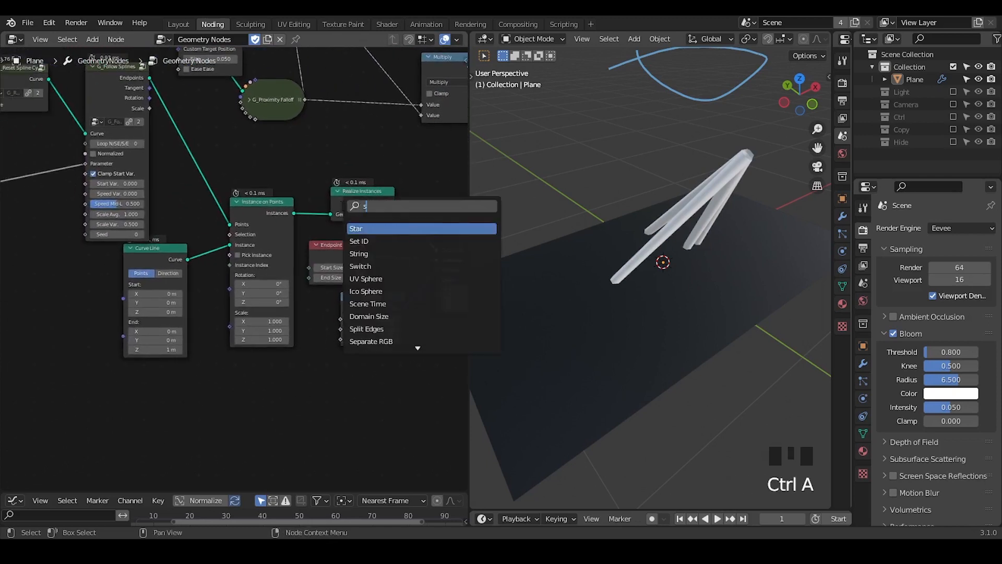
pyautogui.write('et radi')
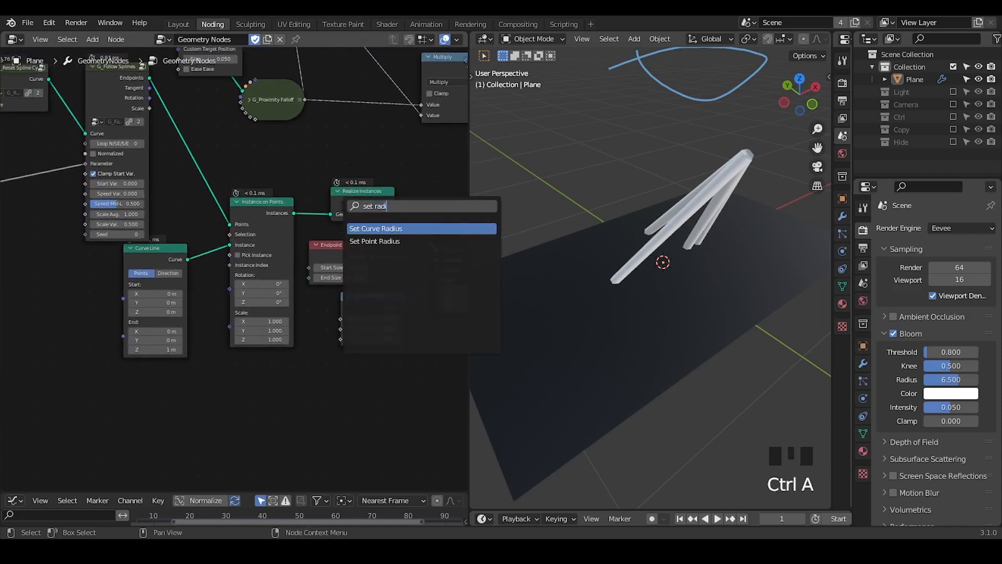
pyautogui.press('Return')
pyautogui.click(411, 323)
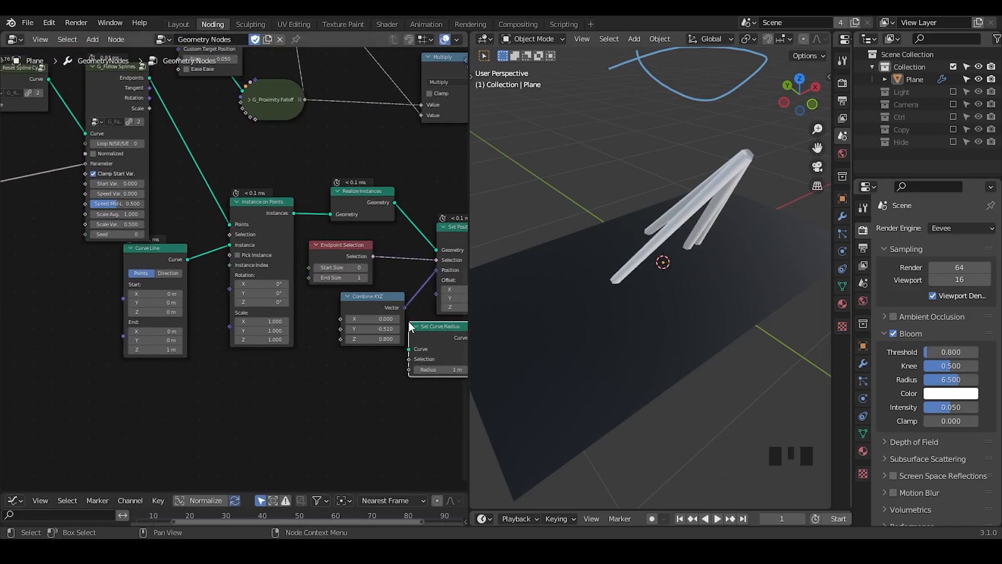
pyautogui.moveTo(411, 325); pyautogui.dragTo(191, 328, button='middle')
pyautogui.moveTo(223, 333); pyautogui.dragTo(351, 287)
# Try a 0 m Radius on Set Curve Radius, restore it to 1 m, and set the G_Bevel Curve Radius to 0.02 m.
pyautogui.write('0')
pyautogui.press('Return')
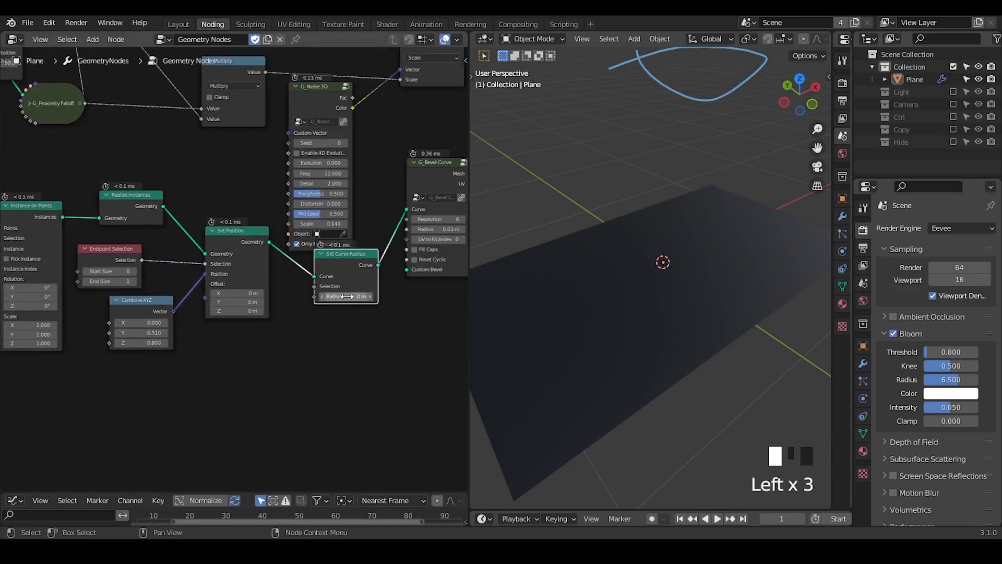
pyautogui.moveTo(244, 240); pyautogui.dragTo(243, 268)
pyautogui.keyDown('shift'); pyautogui.moveTo(365, 296); pyautogui.dragTo(407, 296); pyautogui.keyUp('shift')
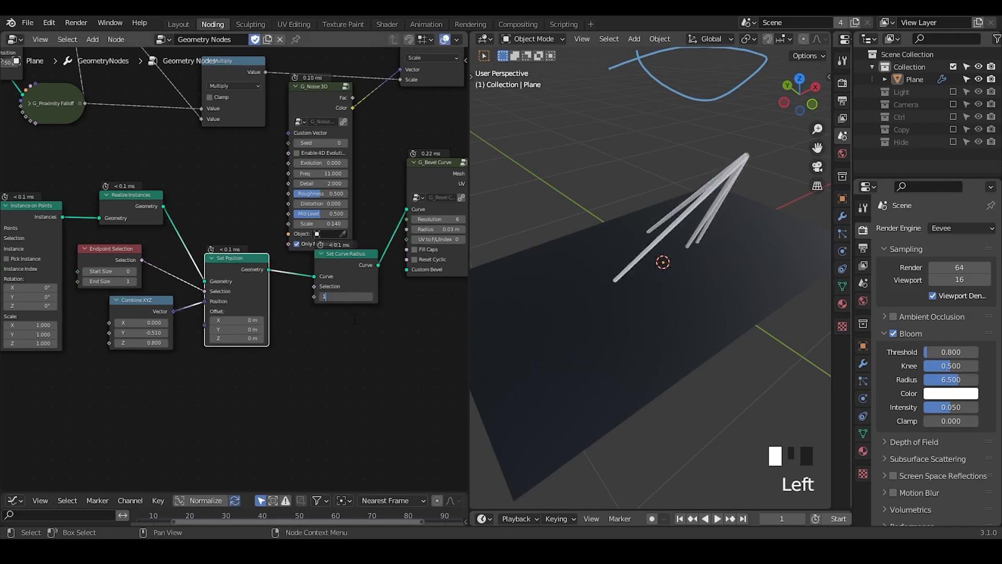
pyautogui.press('Return')
pyautogui.moveTo(447, 229)
pyautogui.keyDown('shift'); pyautogui.mouseDown()
pyautogui.moveTo(462, 229)
pyautogui.moveTo(444, 229)
pyautogui.mouseUp(); pyautogui.keyUp('shift')
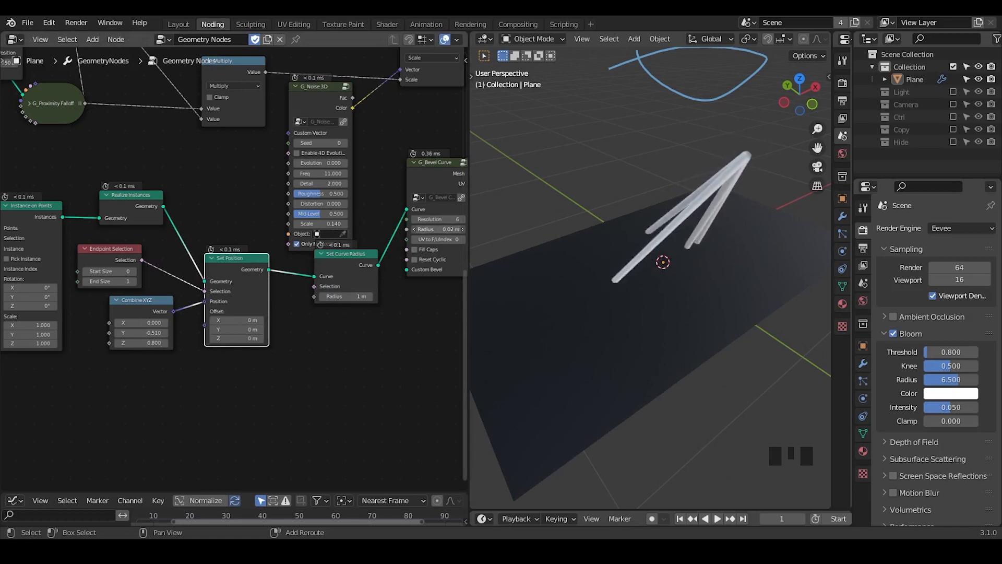
# Widen the node editor and move the Value node beneath the Combine XYZ and Instance on Points nodes.
pyautogui.moveTo(347, 312); pyautogui.dragTo(353, 308, button='middle')
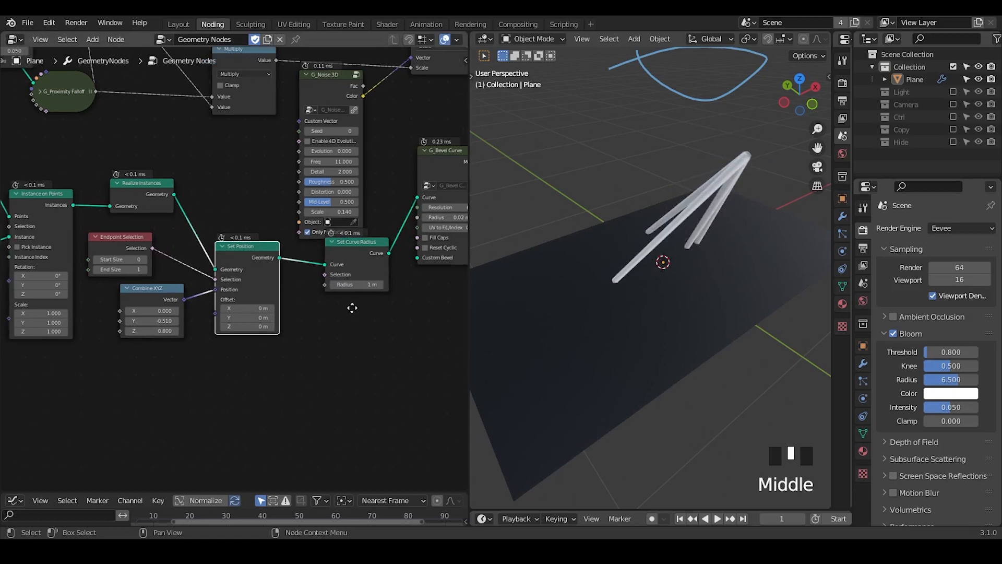
pyautogui.moveTo(365, 258); pyautogui.dragTo(464, 208, button='middle')
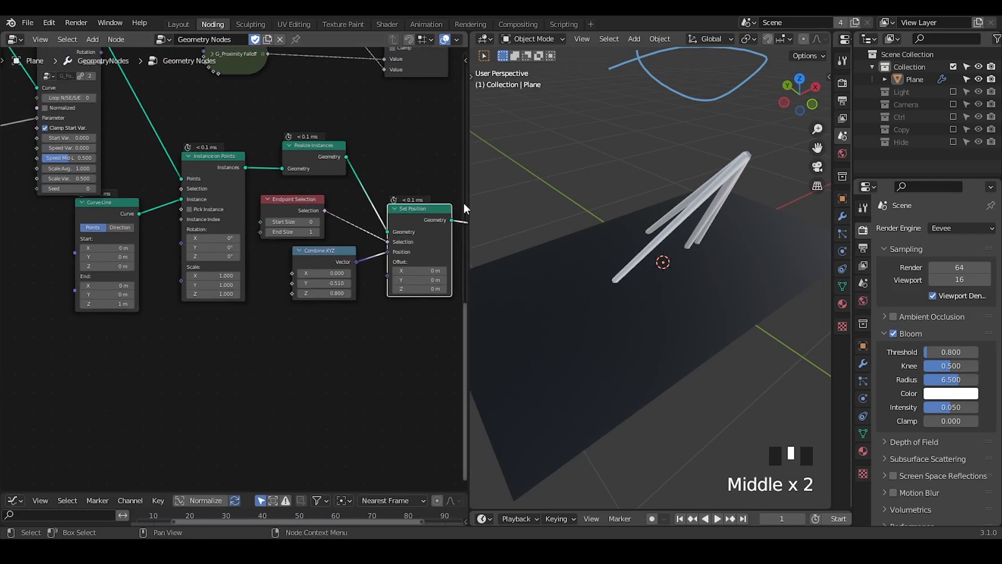
pyautogui.moveTo(470, 201); pyautogui.dragTo(628, 202)
pyautogui.moveTo(273, 303); pyautogui.dragTo(404, 294, button='middle')
pyautogui.keyDown('ctrl'); pyautogui.moveTo(196, 245); pyautogui.dragTo(116, 258, button='middle'); pyautogui.keyUp('ctrl')
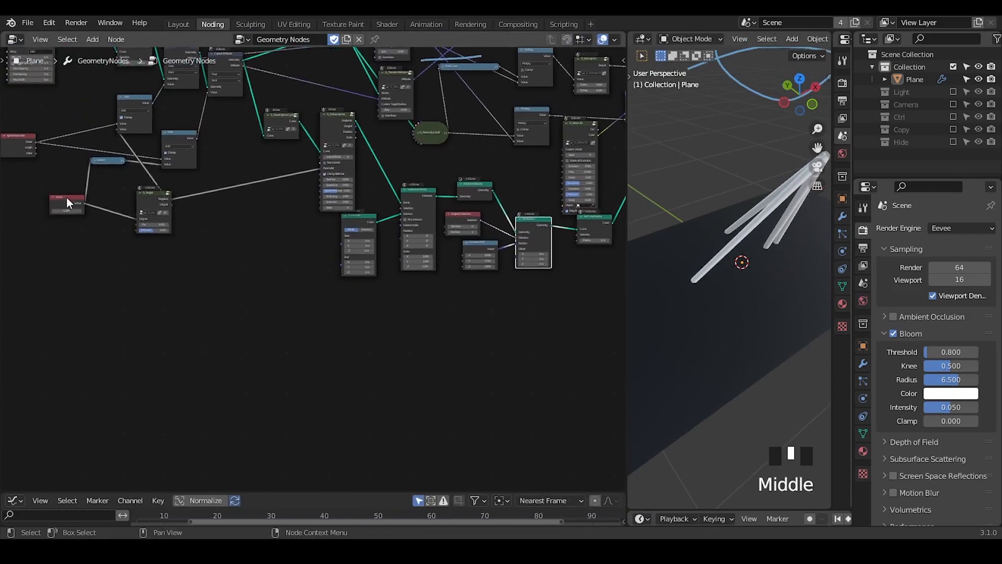
pyautogui.moveTo(73, 198); pyautogui.dragTo(452, 291)
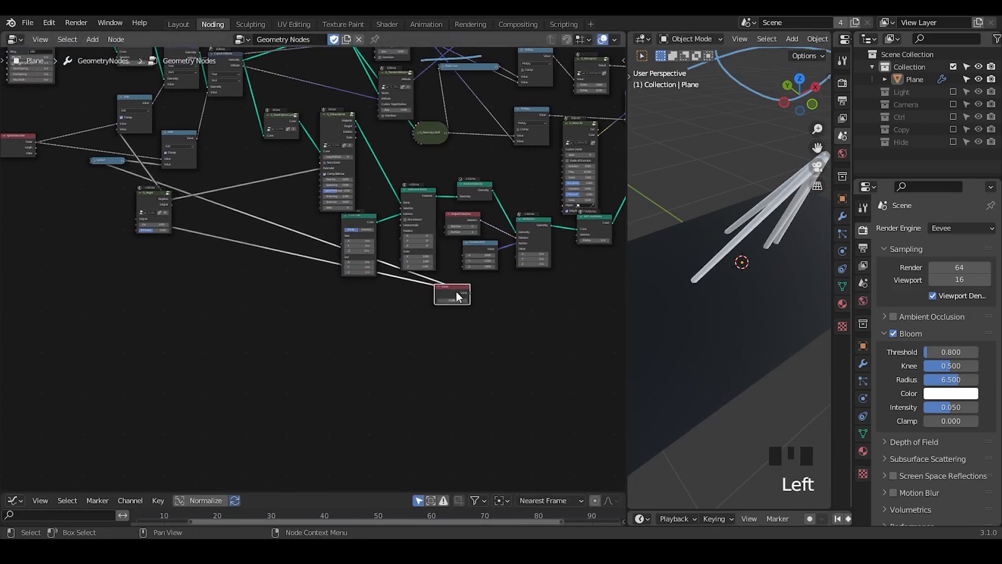
pyautogui.moveTo(451, 291); pyautogui.dragTo(239, 306, button='middle')
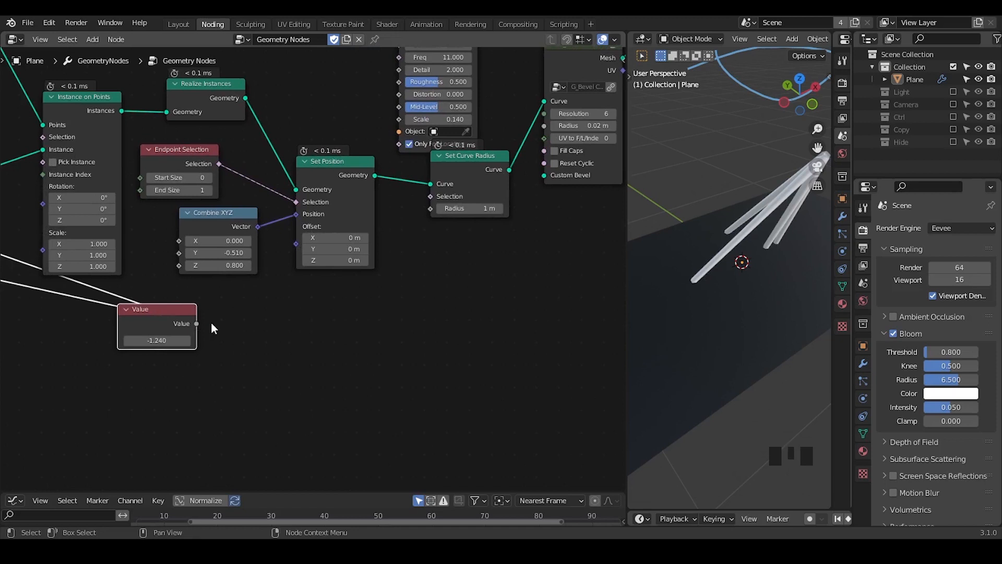
# Add a Map Range node beside the Value node and link the Value output to its Value input.
pyautogui.hotkey('ctrl', 'a')
pyautogui.write('map')
pyautogui.press('Return')
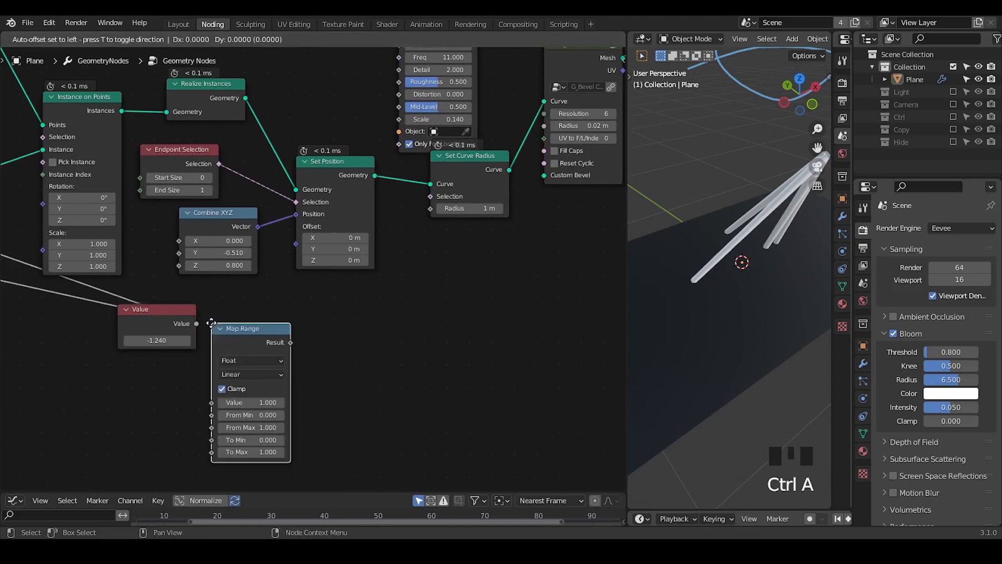
pyautogui.click(261, 288)
pyautogui.moveTo(197, 324); pyautogui.dragTo(262, 367)
# Test the Value node's range starting from -1 and set its value to 1.
pyautogui.doubleClick(160, 342)
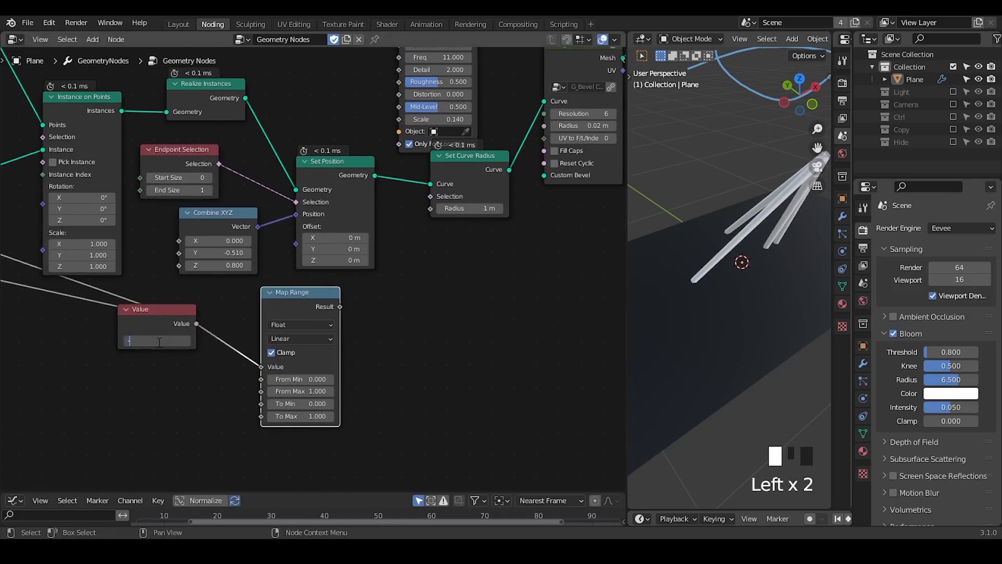
pyautogui.write('-1')
pyautogui.press('Return')
pyautogui.keyDown('shift'); pyautogui.moveTo(157, 340); pyautogui.dragTo(192, 341); pyautogui.keyUp('shift')
pyautogui.click(157, 341)
pyautogui.write('1')
pyautogui.press('Return')
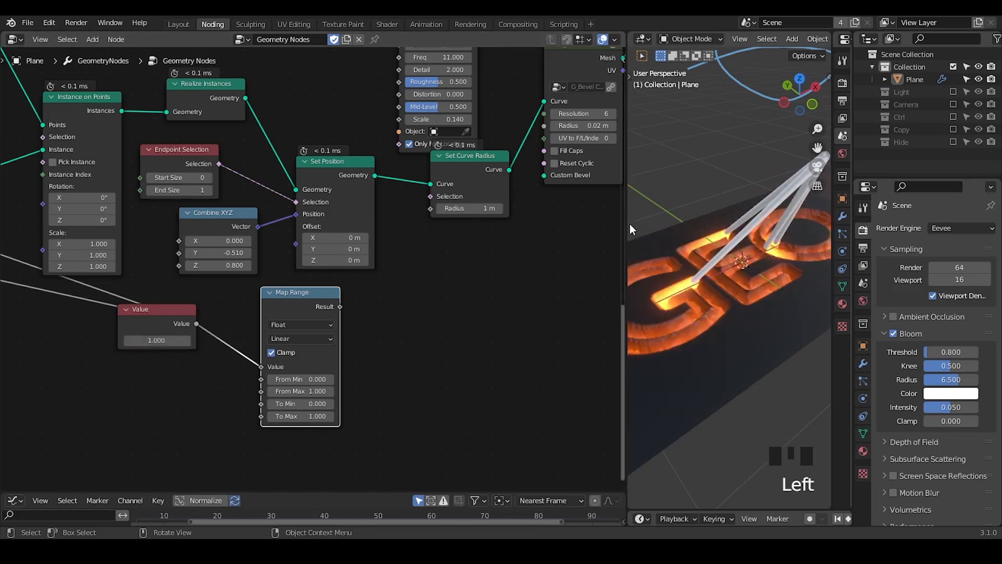
# Narrow the node editor to enlarge the 3D view, test the Value node up to 1.410, and set it to 1.4.
pyautogui.moveTo(607, 223); pyautogui.dragTo(514, 223)
pyautogui.keyDown('shift'); pyautogui.moveTo(128, 340); pyautogui.dragTo(137, 341); pyautogui.keyUp('shift')
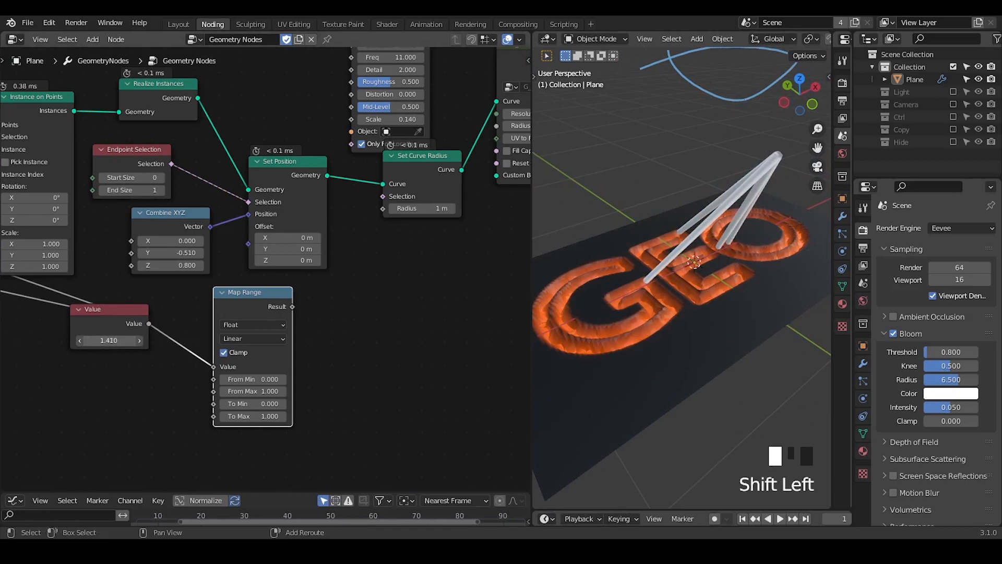
pyautogui.keyDown('shift'); pyautogui.moveTo(112, 341); pyautogui.dragTo(118, 340); pyautogui.keyUp('shift')
pyautogui.click(118, 339)
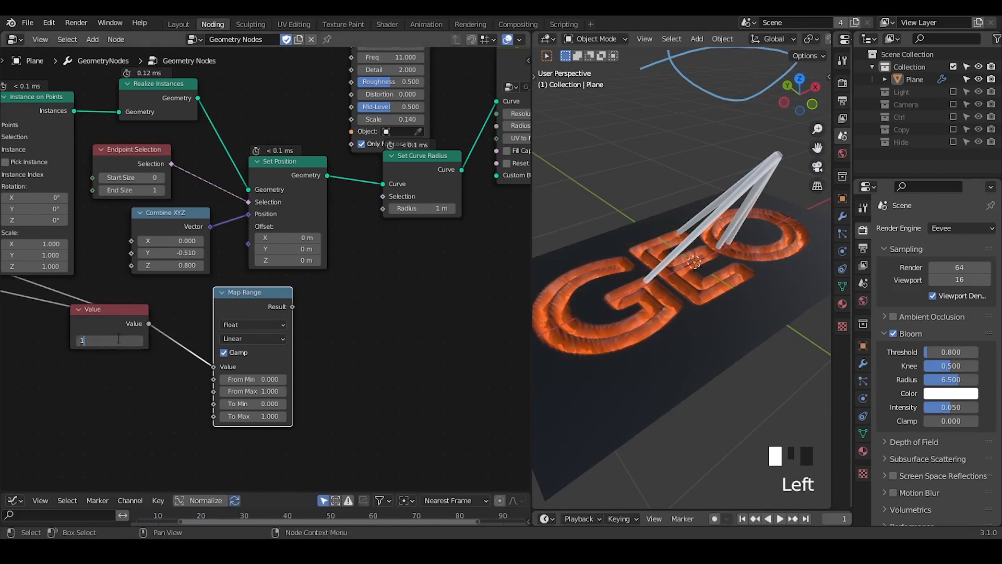
pyautogui.write('1.4')
pyautogui.press('Return')
pyautogui.moveTo(104, 323); pyautogui.dragTo(415, 288, button='middle')
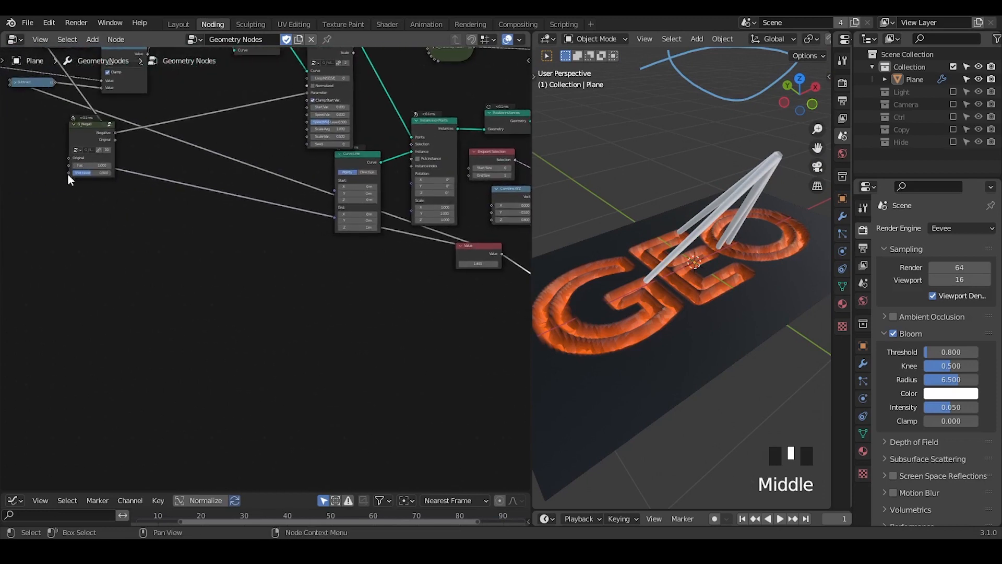
pyautogui.moveTo(68, 174); pyautogui.dragTo(180, 231, button='middle')
pyautogui.click(131, 126)
pyautogui.press('d')
pyautogui.moveTo(120, 157)
pyautogui.mouseDown()
pyautogui.moveTo(208, 168)
pyautogui.moveTo(217, 160)
pyautogui.mouseUp()
pyautogui.moveTo(193, 170)
pyautogui.mouseDown(button='right')
pyautogui.moveTo(70, 194)
pyautogui.moveTo(88, 201)
pyautogui.mouseUp(button='right')
# Set the Map Range node's From Max to 1.4 and its From Min to -1.
pyautogui.moveTo(424, 343); pyautogui.dragTo(314, 345, button='middle')
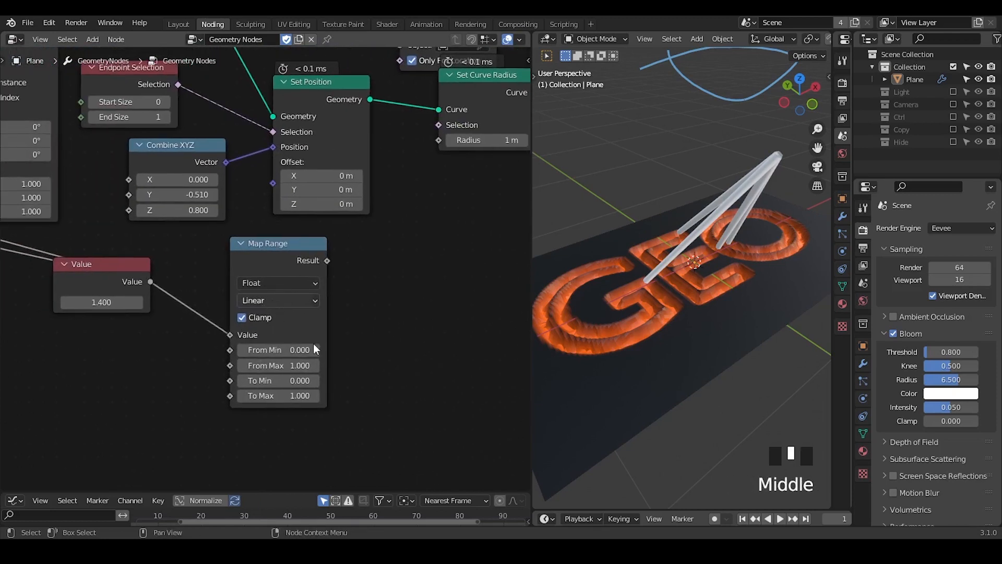
pyautogui.click(294, 365)
pyautogui.write('1')
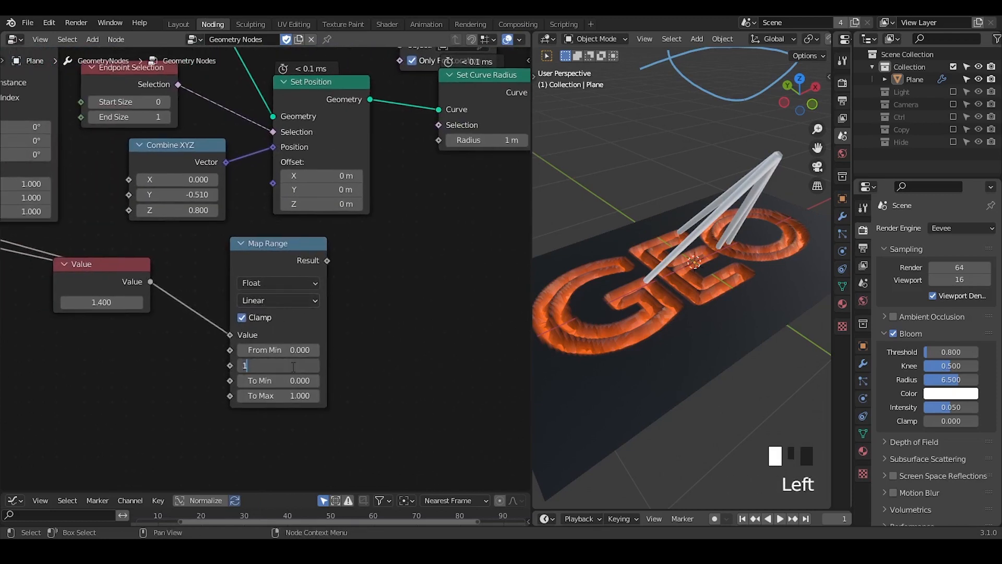
pyautogui.write('.4')
pyautogui.press('Return')
pyautogui.click(285, 350)
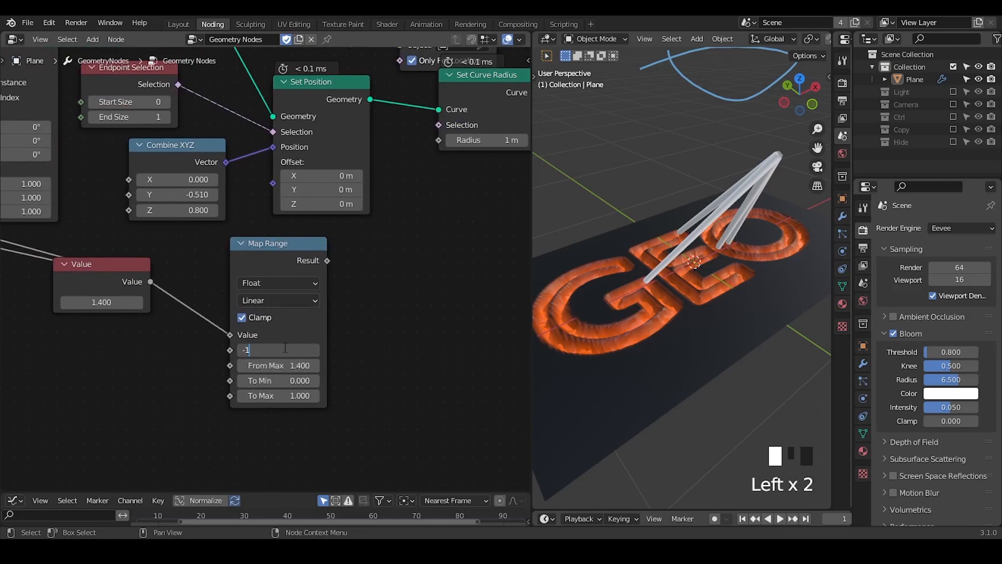
pyautogui.press('Return')
# Add a Float Curve node fed by the Map Range Result and link its Value output to the Set Curve Radius node's Radius.
pyautogui.moveTo(271, 253); pyautogui.dragTo(407, 276)
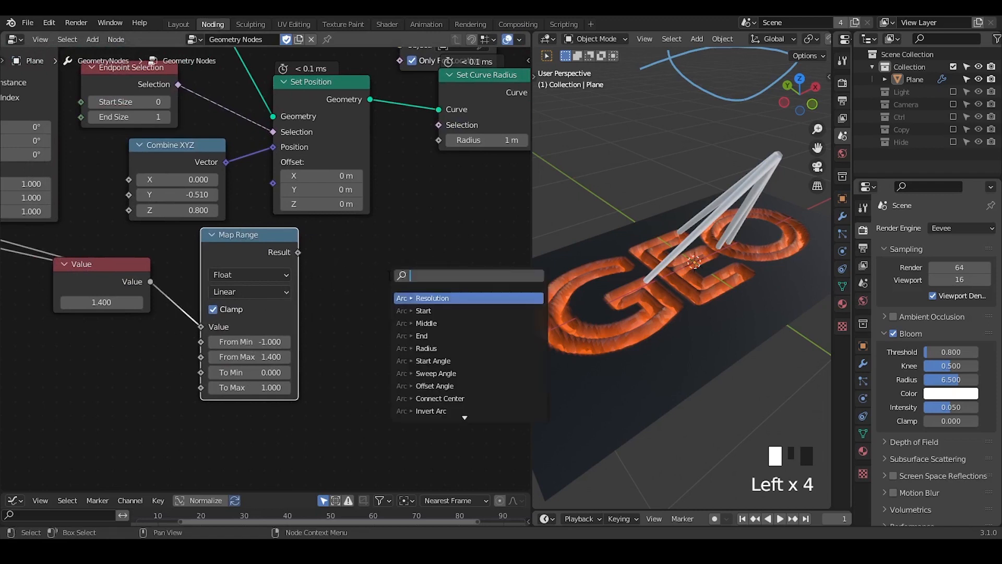
pyautogui.write('float')
pyautogui.press('Return')
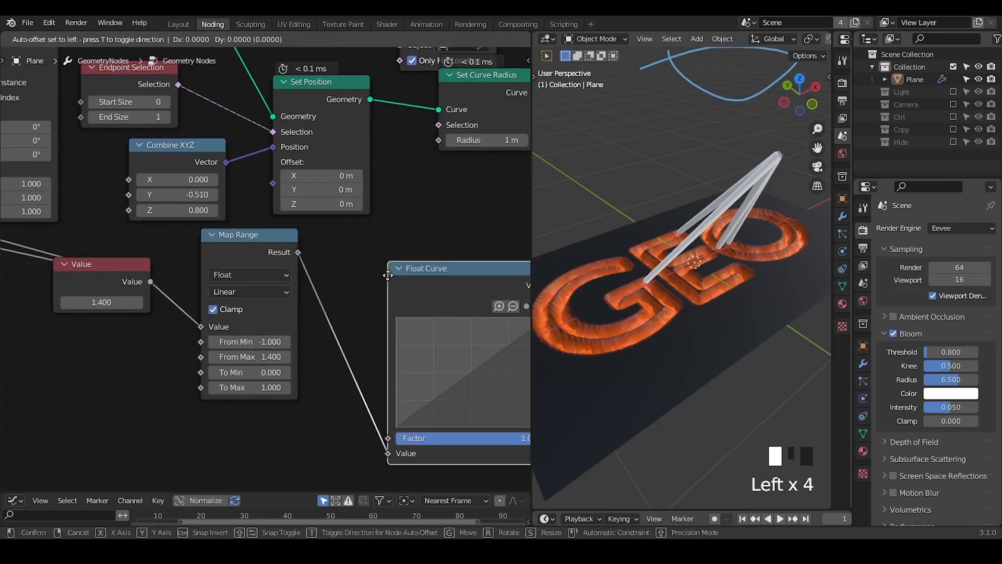
pyautogui.moveTo(358, 258); pyautogui.dragTo(157, 231, button='middle')
pyautogui.click(143, 226)
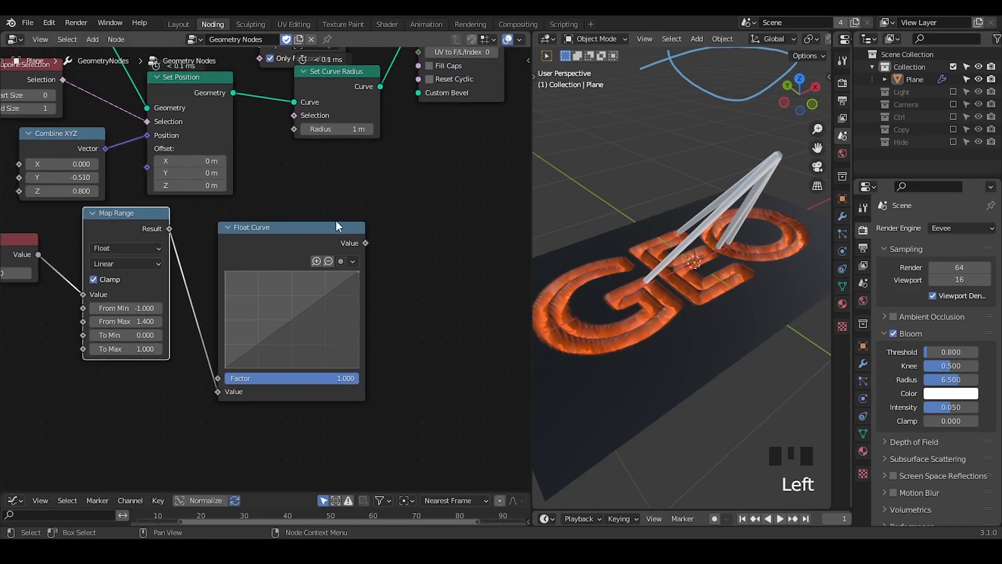
pyautogui.moveTo(365, 243); pyautogui.dragTo(295, 129)
pyautogui.moveTo(219, 218); pyautogui.dragTo(336, 217, button='middle')
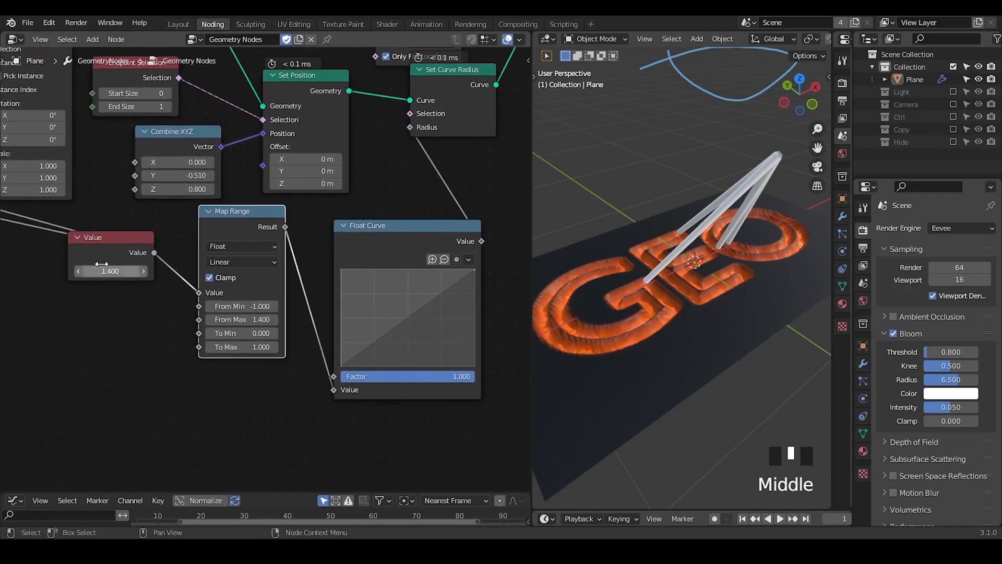
# Lower the Value to -0.890 and add auto-clamped Float Curve points at about (0.05, 0.925) and (0.895, 0.925), forming a flat-topped curve.
pyautogui.moveTo(120, 256); pyautogui.dragTo(120, 296)
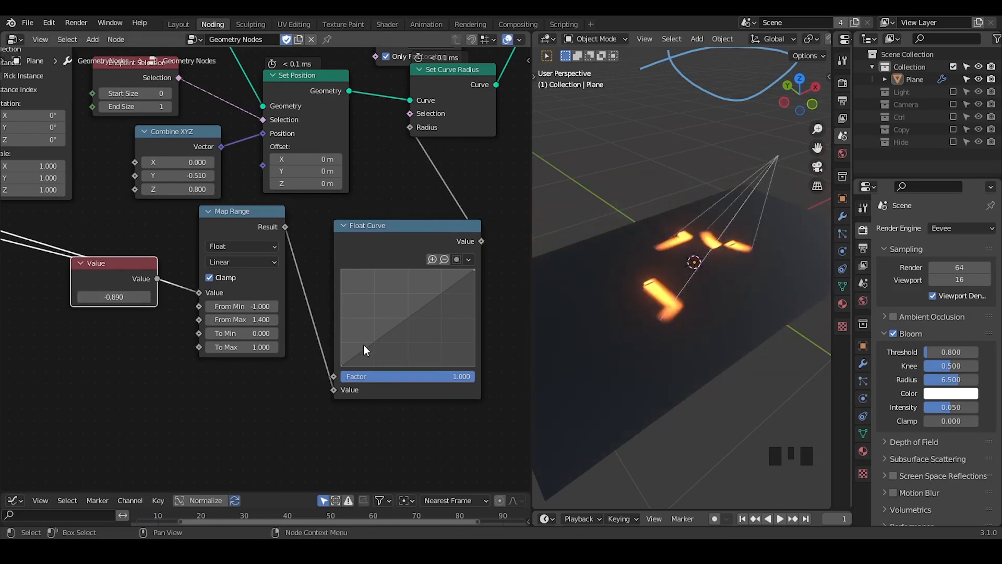
pyautogui.moveTo(367, 350); pyautogui.dragTo(351, 287)
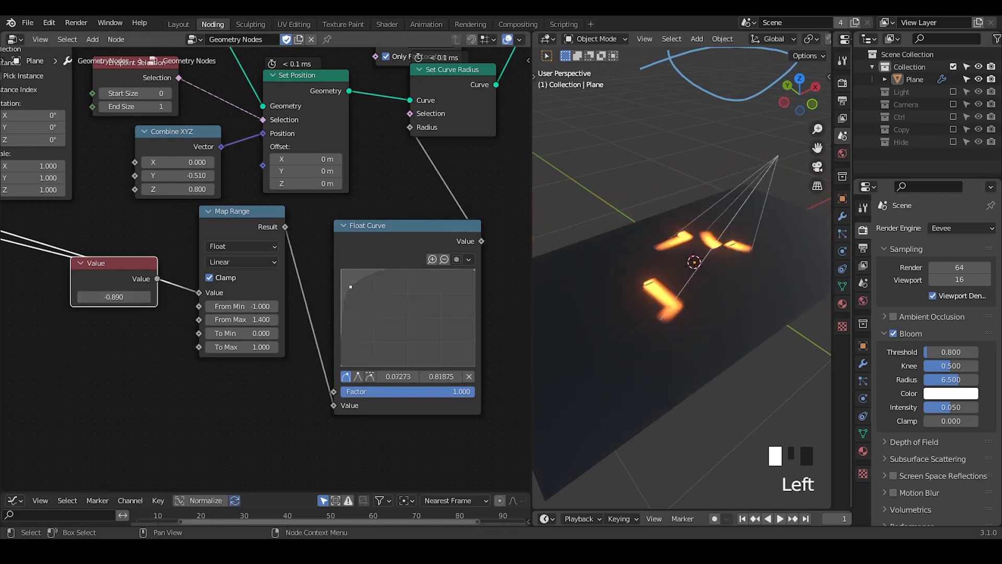
pyautogui.click(370, 377)
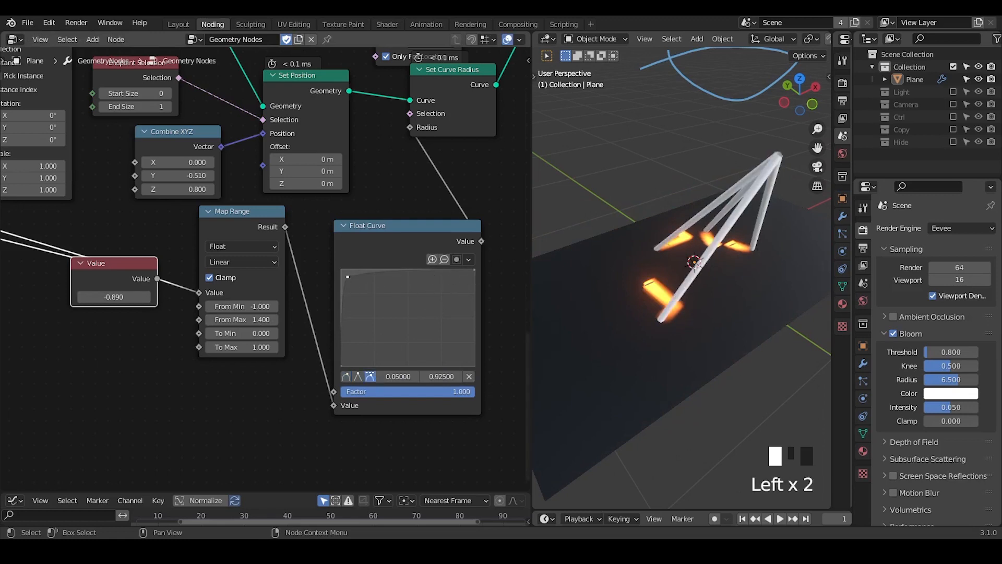
pyautogui.click(451, 275)
pyautogui.click(346, 377)
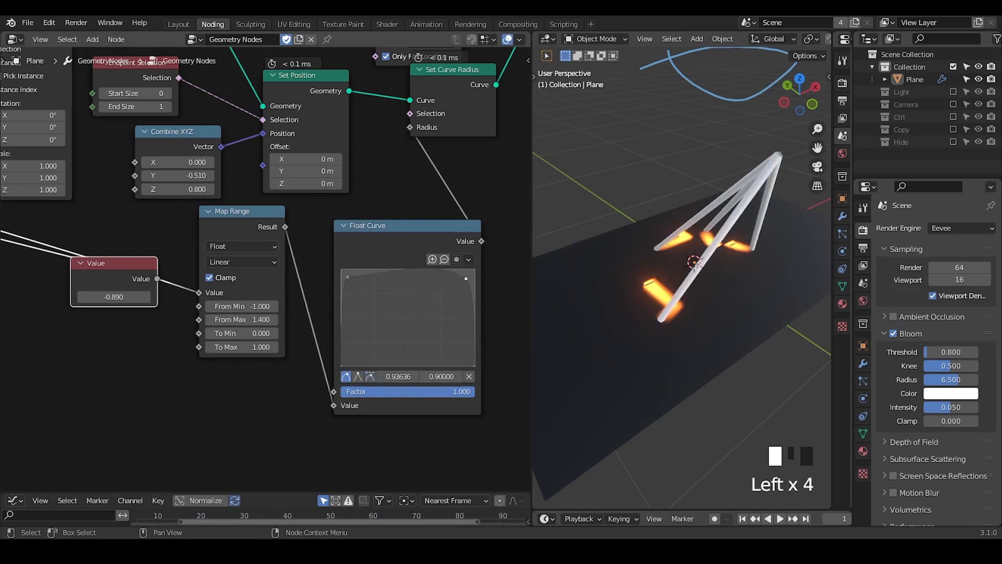
pyautogui.click(371, 377)
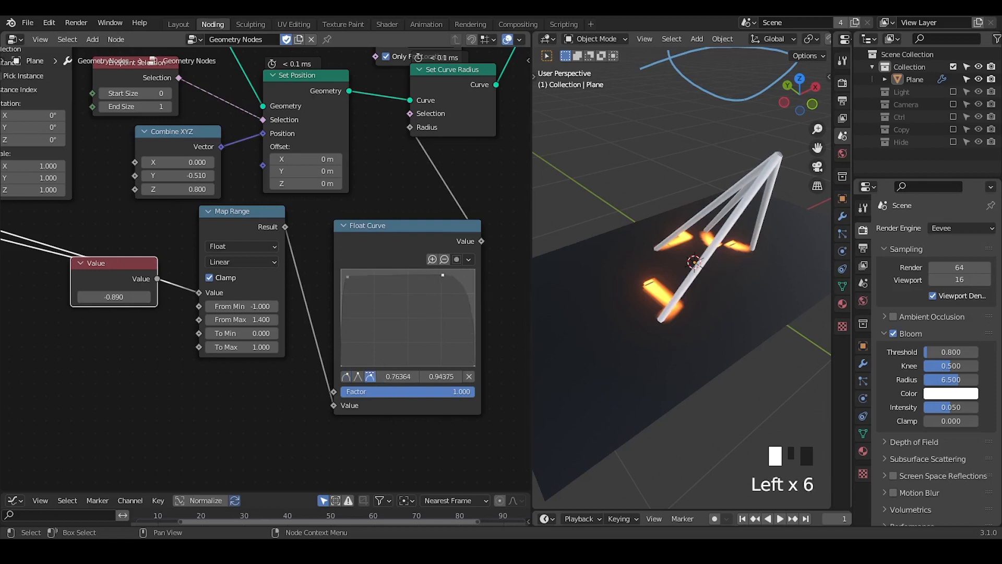
pyautogui.moveTo(443, 275); pyautogui.dragTo(467, 279)
# Scrub the Value to 0.280, then try a Map Range From Max of 0 while scrubbing the Value to -0.060.
pyautogui.keyDown('shift'); pyautogui.moveTo(114, 296); pyautogui.dragTo(207, 297); pyautogui.keyUp('shift')
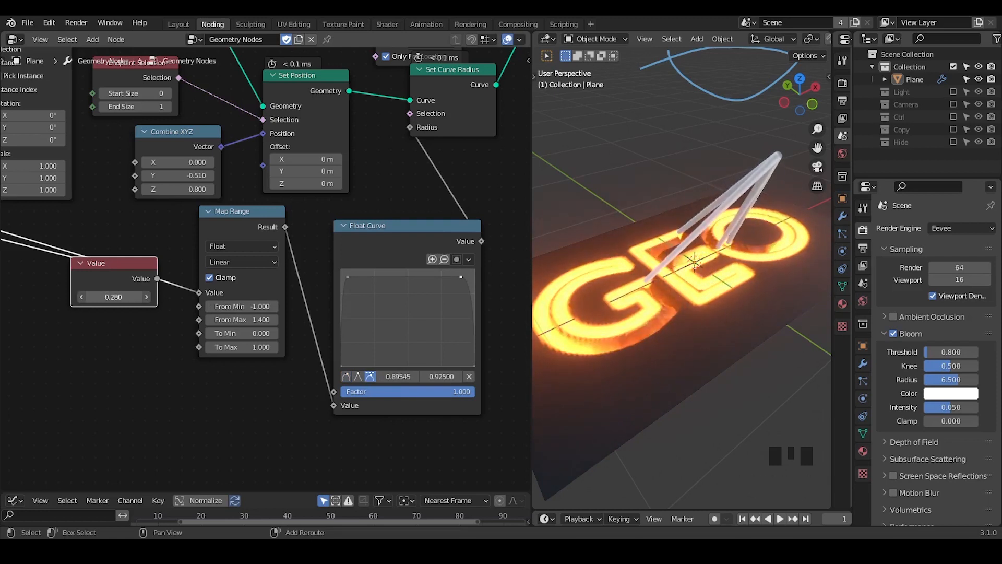
pyautogui.click(267, 320)
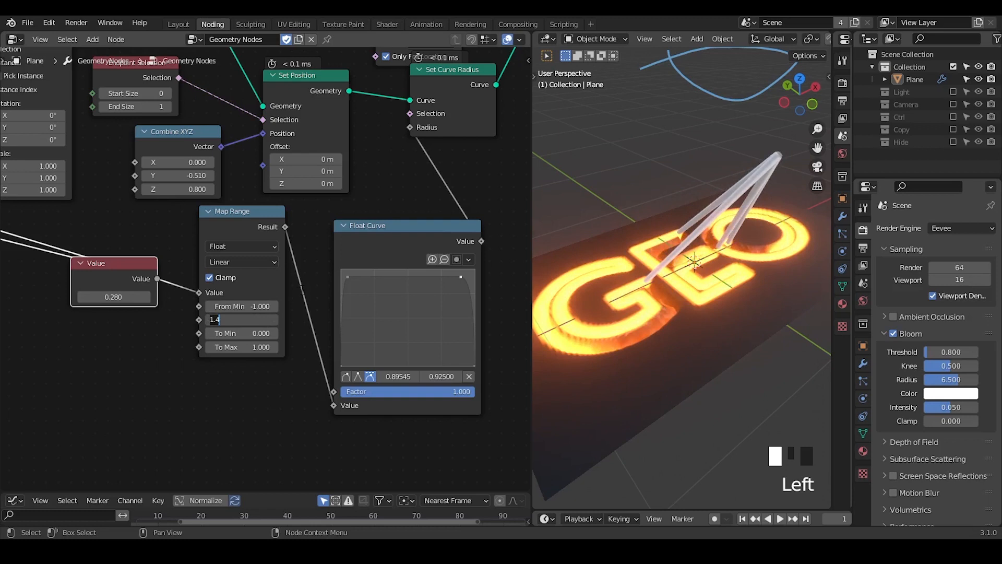
pyautogui.write('0')
pyautogui.press('Return')
pyautogui.moveTo(127, 298)
pyautogui.keyDown('shift'); pyautogui.mouseDown()
pyautogui.moveTo(70, 298)
pyautogui.moveTo(107, 297)
pyautogui.moveTo(95, 298)
pyautogui.mouseUp(); pyautogui.keyUp('shift')
# Switch the 3D viewport to Solid shading and scrub the Value node to -0.020.
pyautogui.press('z')
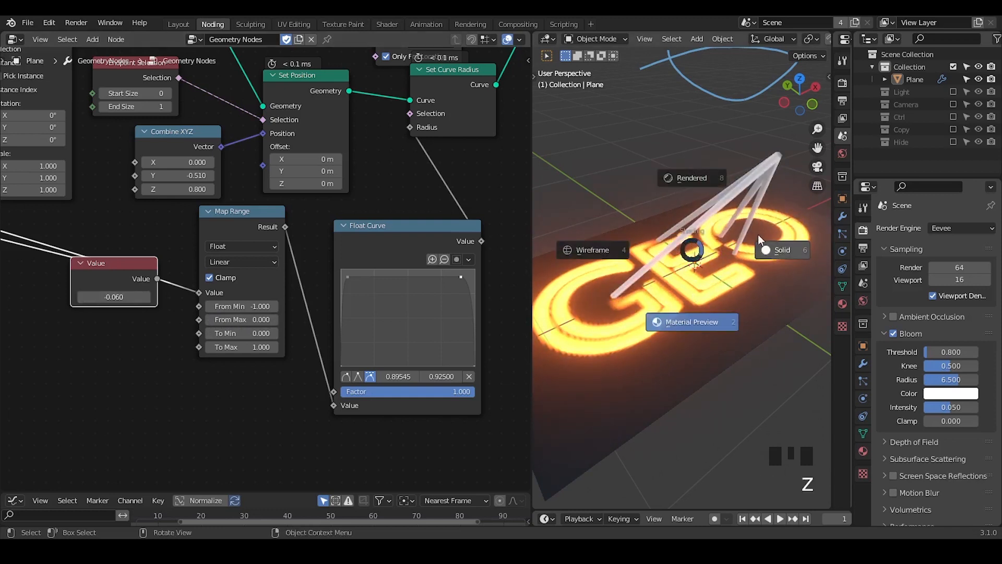
pyautogui.click(777, 245)
pyautogui.keyDown('shift'); pyautogui.moveTo(108, 297); pyautogui.dragTo(109, 298); pyautogui.keyUp('shift')
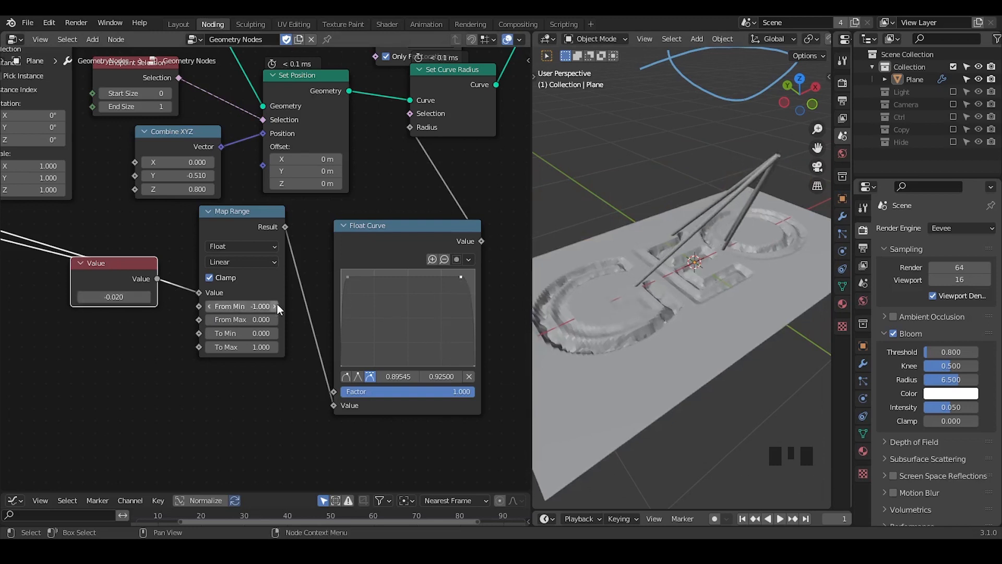
# Set the Map Range node's From Max to 1.2 and test the beams by scrubbing the Value.
pyautogui.moveTo(158, 356); pyautogui.dragTo(230, 354, button='middle')
pyautogui.click(334, 321)
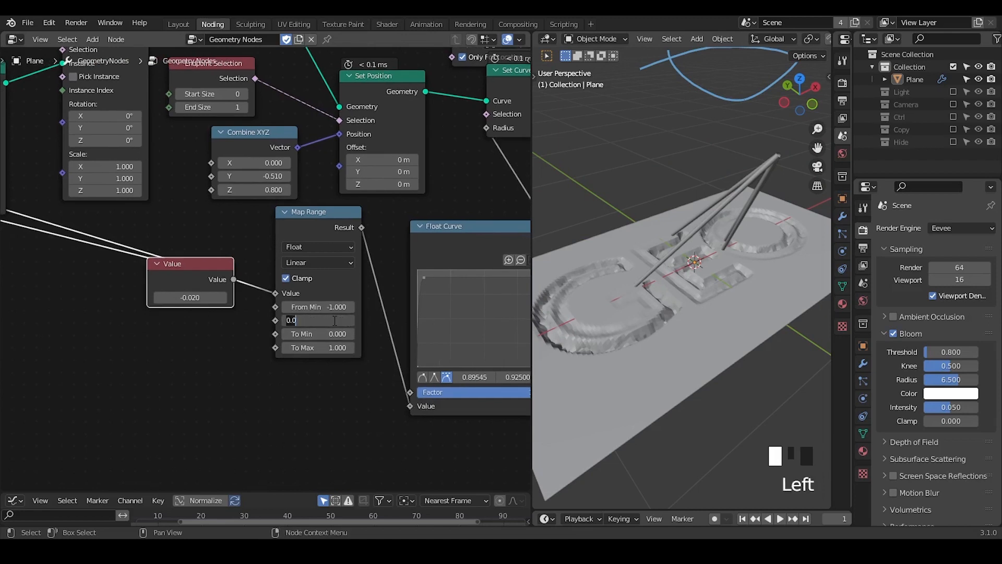
pyautogui.write('1.2')
pyautogui.press('Return')
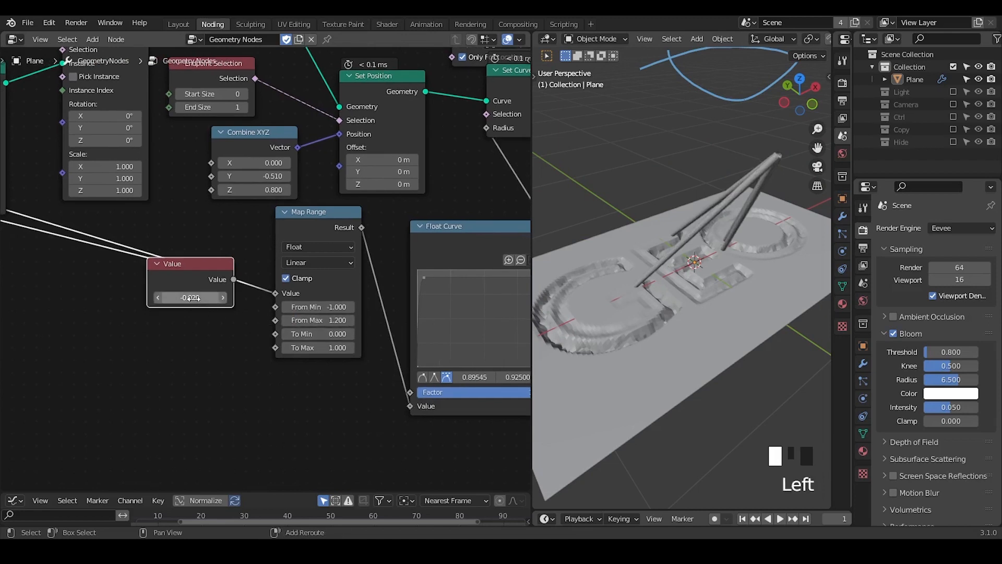
pyautogui.keyDown('shift'); pyautogui.moveTo(190, 298); pyautogui.dragTo(194, 298); pyautogui.keyUp('shift')
# Lower the Value to -0.920 and move both Float Curve points inward, placing the first at about (0.177, 0.875).
pyautogui.moveTo(323, 300); pyautogui.dragTo(187, 265, button='middle')
pyautogui.moveTo(401, 243); pyautogui.dragTo(382, 246)
pyautogui.keyDown('shift'); pyautogui.moveTo(52, 262); pyautogui.dragTo(26, 262); pyautogui.keyUp('shift')
pyautogui.moveTo(285, 242); pyautogui.dragTo(305, 247)
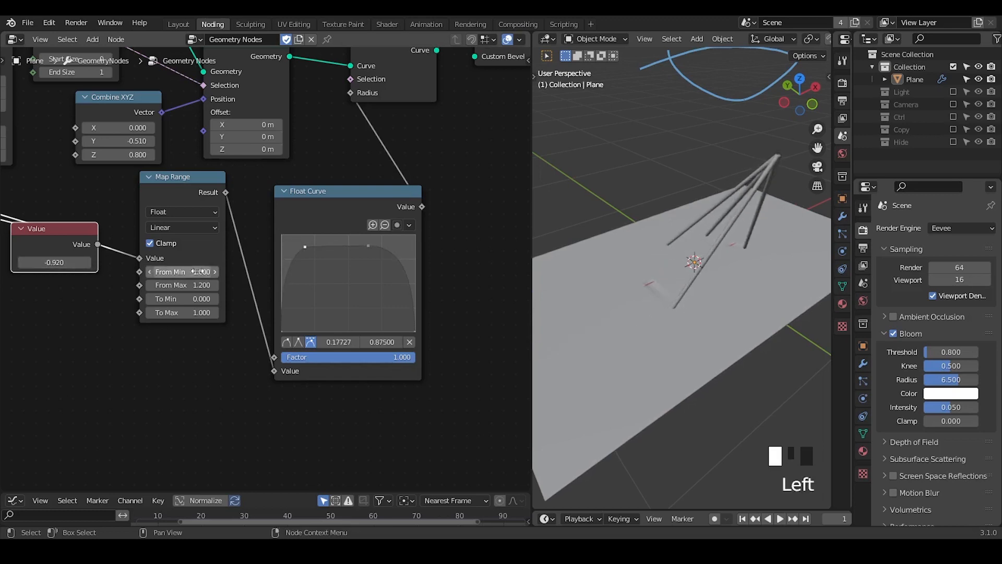
# Set the Map Range node's From Min to -1.2 and scrub the Value up to 0.450.
pyautogui.moveTo(198, 272); pyautogui.dragTo(307, 269, button='middle')
pyautogui.click(307, 268)
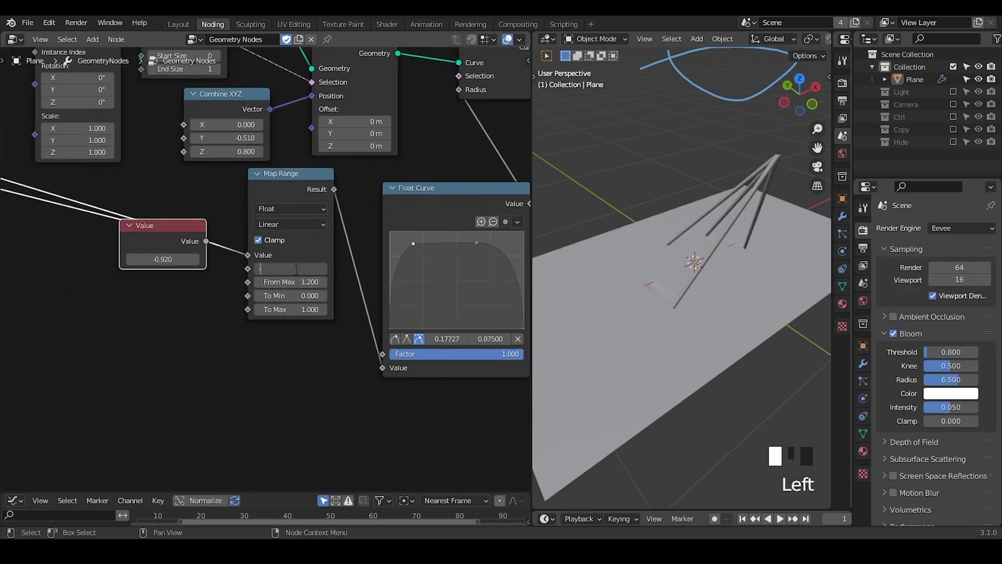
pyautogui.write('.2')
pyautogui.press('Return')
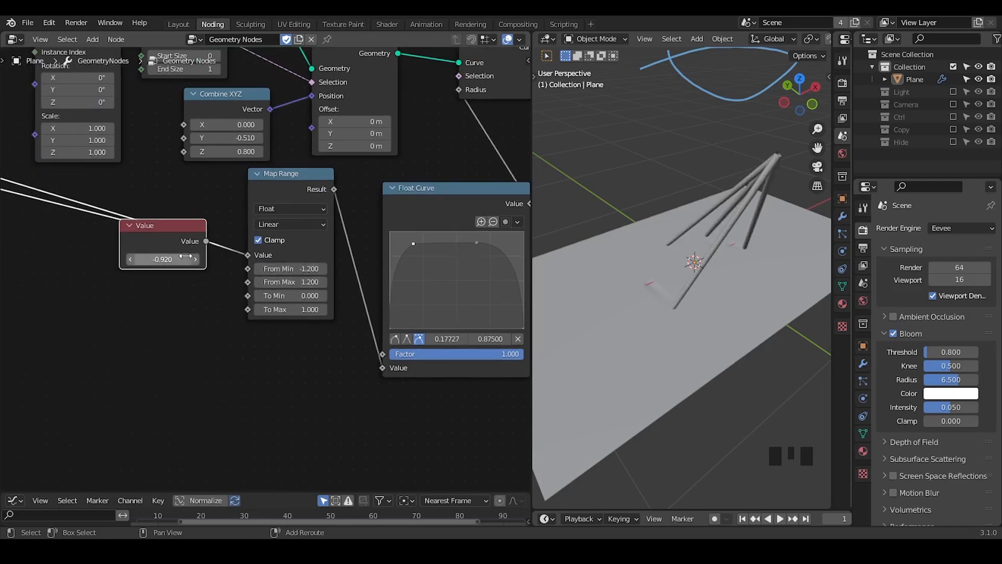
pyautogui.keyDown('shift'); pyautogui.moveTo(163, 260); pyautogui.dragTo(186, 260); pyautogui.keyUp('shift')
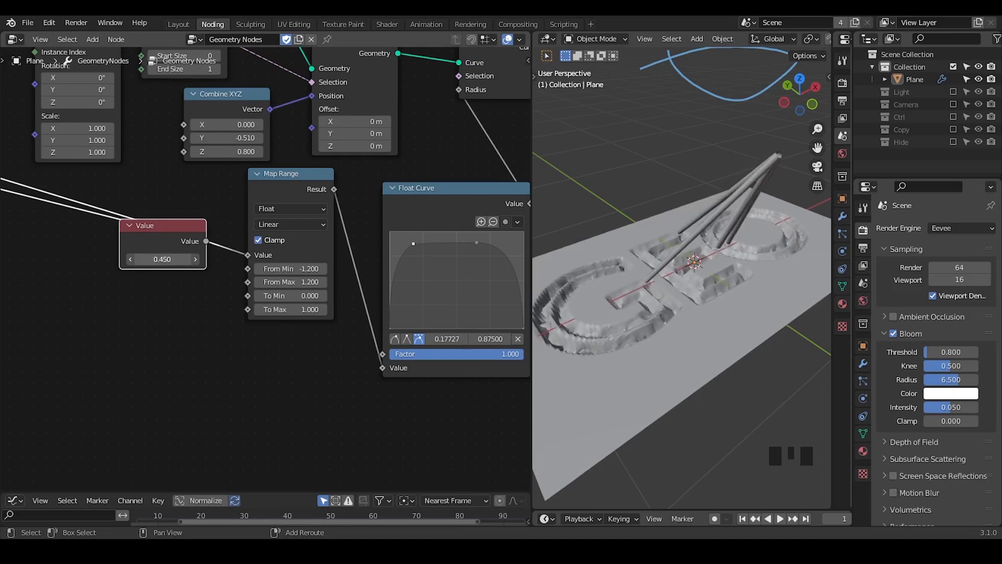
# Raise the Value to 1.370 and move the first Float Curve point to about (0.318, 0.856).
pyautogui.keyDown('shift'); pyautogui.moveTo(187, 260); pyautogui.dragTo(190, 259); pyautogui.keyUp('shift')
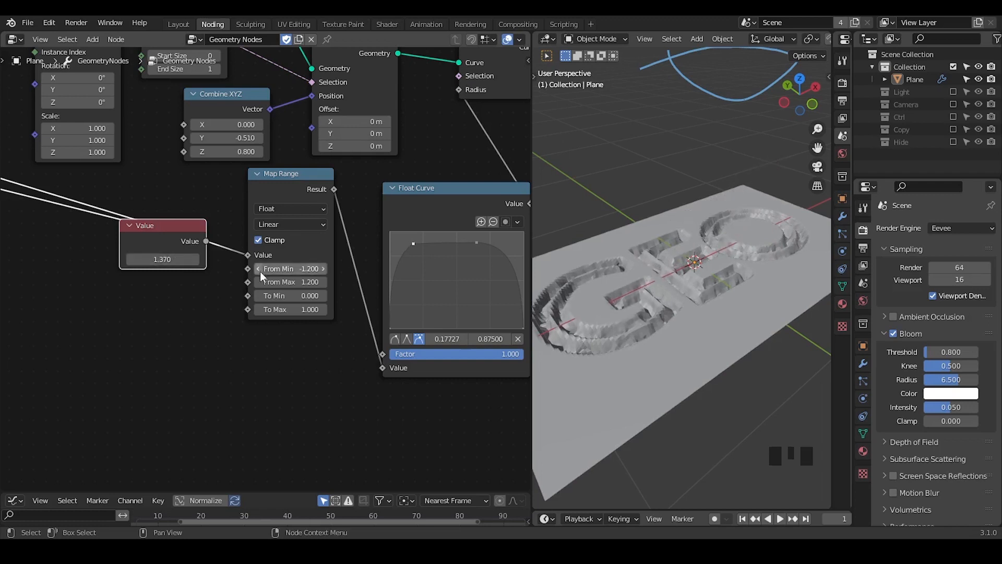
pyautogui.moveTo(261, 272); pyautogui.dragTo(505, 278, button='middle')
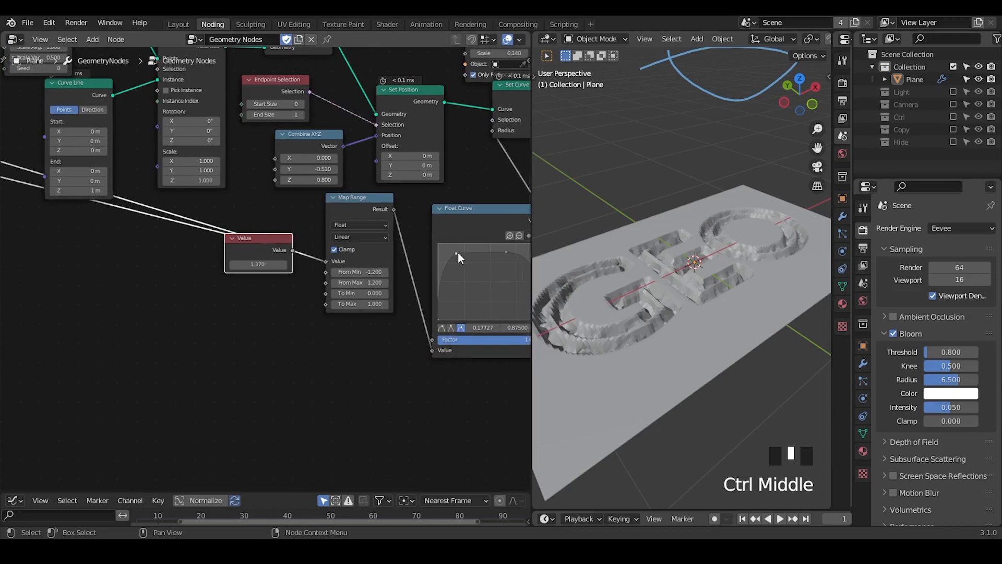
pyautogui.moveTo(459, 252); pyautogui.dragTo(472, 254)
# Move the Value node back beside the Subtract and G_Negate nodes, and place the Map Range and Float Curve nodes beneath G_Negate.
pyautogui.moveTo(268, 254); pyautogui.dragTo(142, 255)
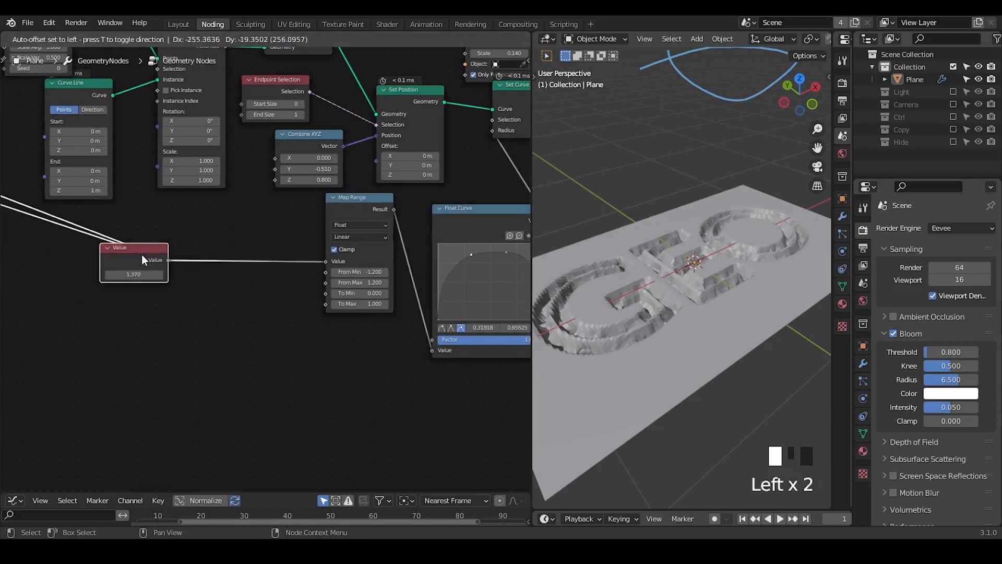
pyautogui.keyDown('ctrl'); pyautogui.moveTo(142, 254); pyautogui.dragTo(343, 328, button='middle'); pyautogui.keyUp('ctrl')
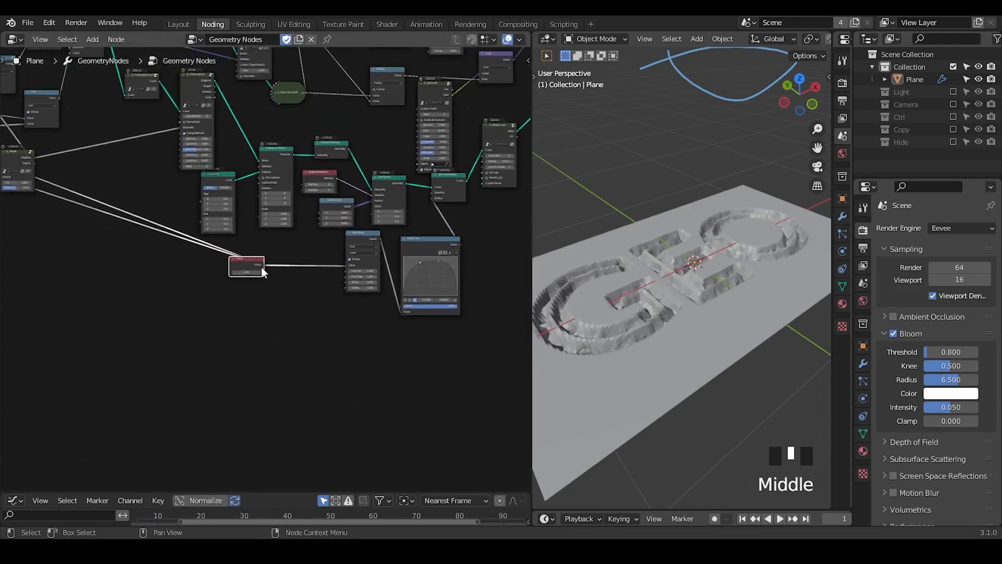
pyautogui.moveTo(263, 271); pyautogui.dragTo(370, 261, button='middle')
pyautogui.press('g')
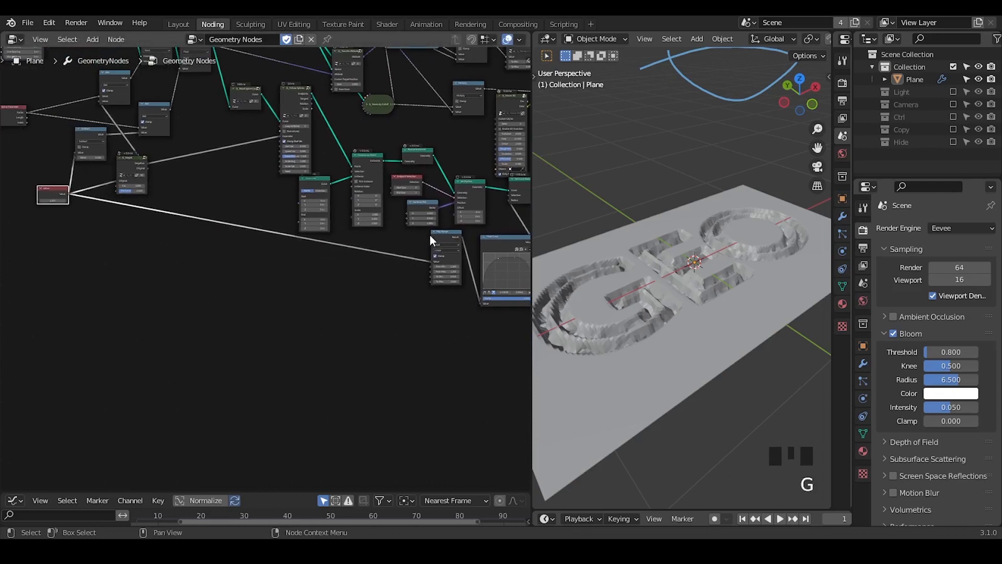
pyautogui.moveTo(431, 234); pyautogui.dragTo(130, 211)
pyautogui.moveTo(482, 236); pyautogui.dragTo(193, 189)
pyautogui.moveTo(271, 324); pyautogui.dragTo(592, 306, button='middle')
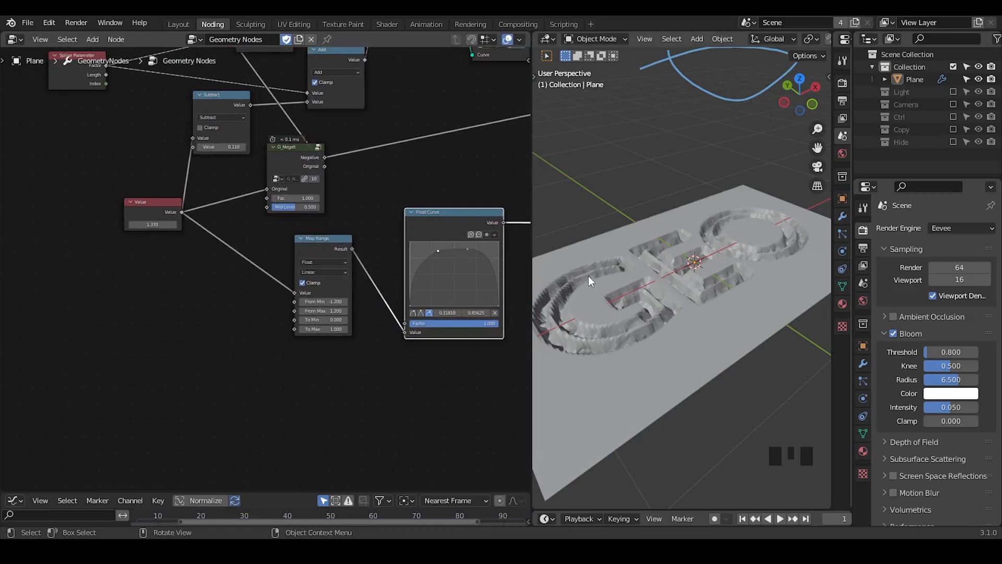
pyautogui.moveTo(344, 251); pyautogui.dragTo(288, 276, button='middle')
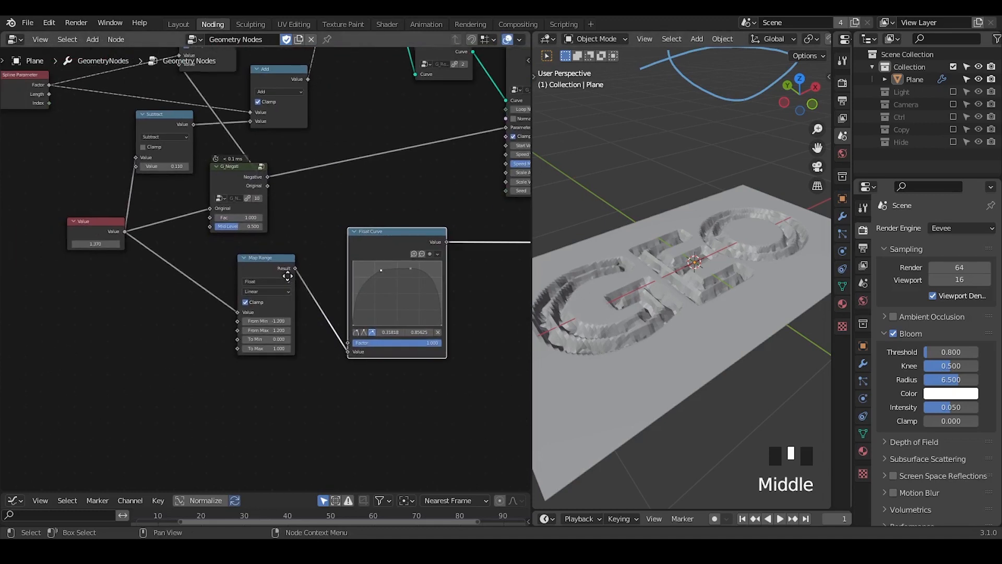
pyautogui.moveTo(346, 201); pyautogui.dragTo(367, 237, button='middle')
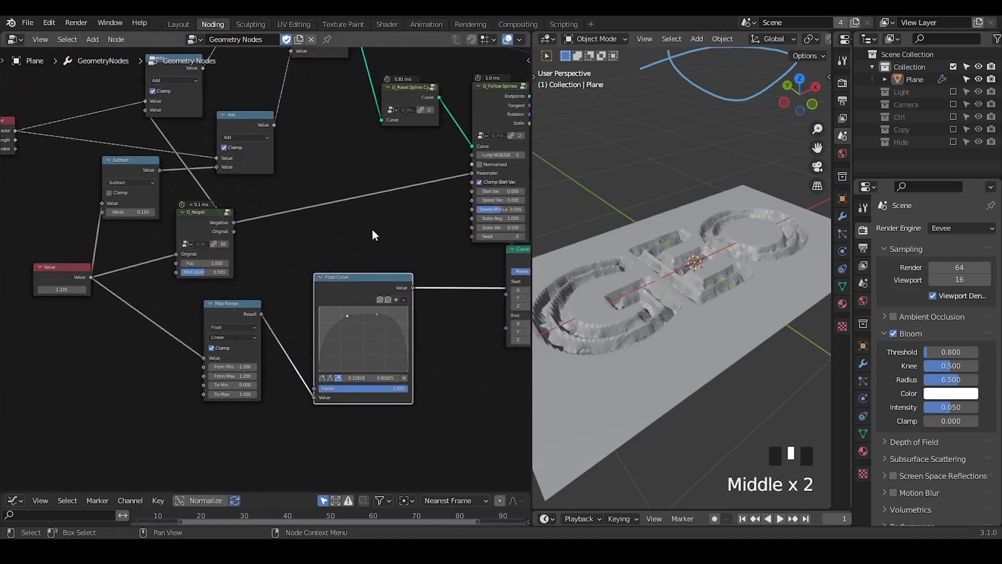
pyautogui.hotkey('shift', 'ctrl', 'alt', 'q')
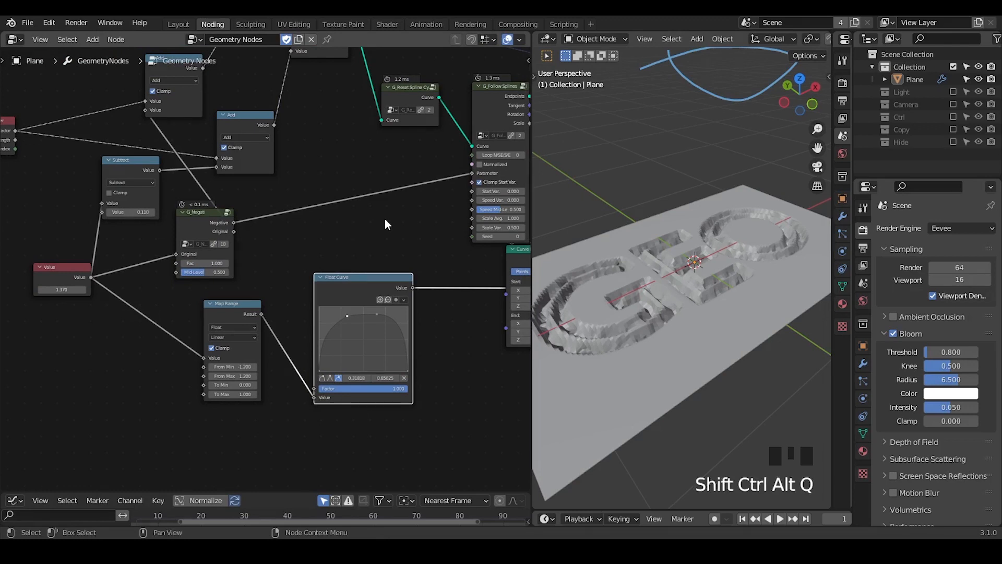
pyautogui.moveTo(385, 225); pyautogui.dragTo(221, 241, button='middle')
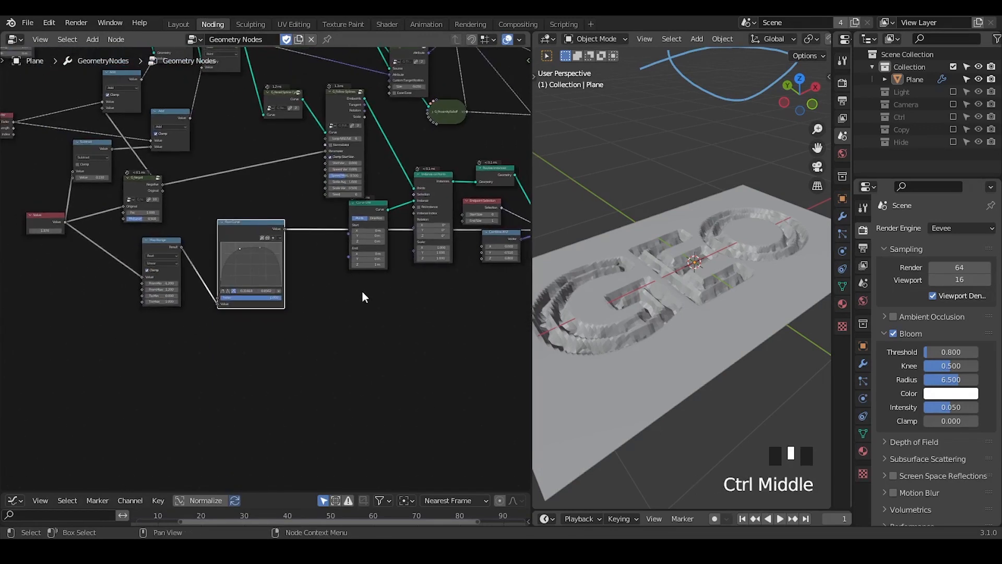
# Add a G_Bevel Curve node and connect its Curve input to the curve output that also feeds G_Follow Splines.
pyautogui.moveTo(363, 296); pyautogui.dragTo(410, 309, button='middle')
pyautogui.hotkey('ctrl', 'a')
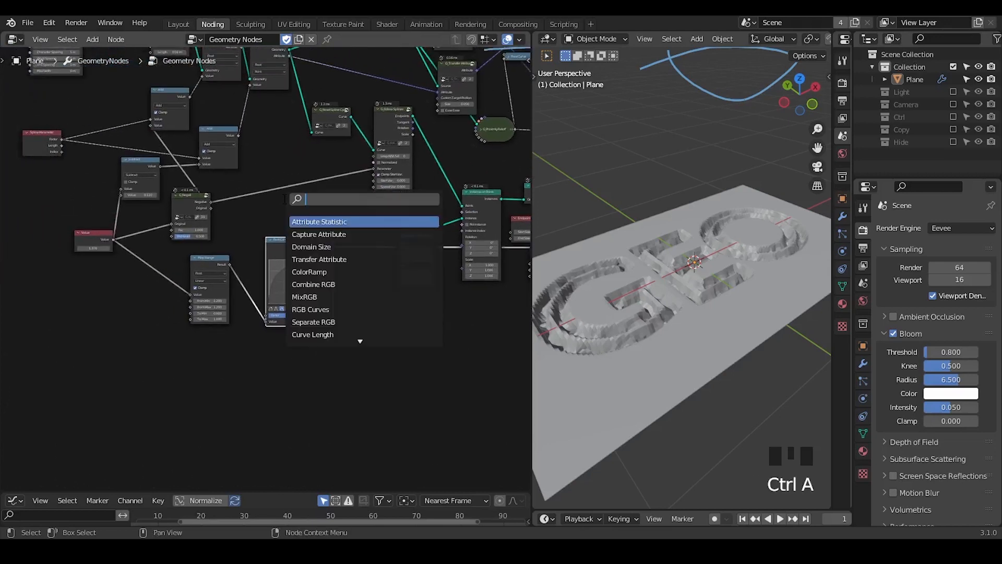
pyautogui.write('bevel')
pyautogui.press('Return')
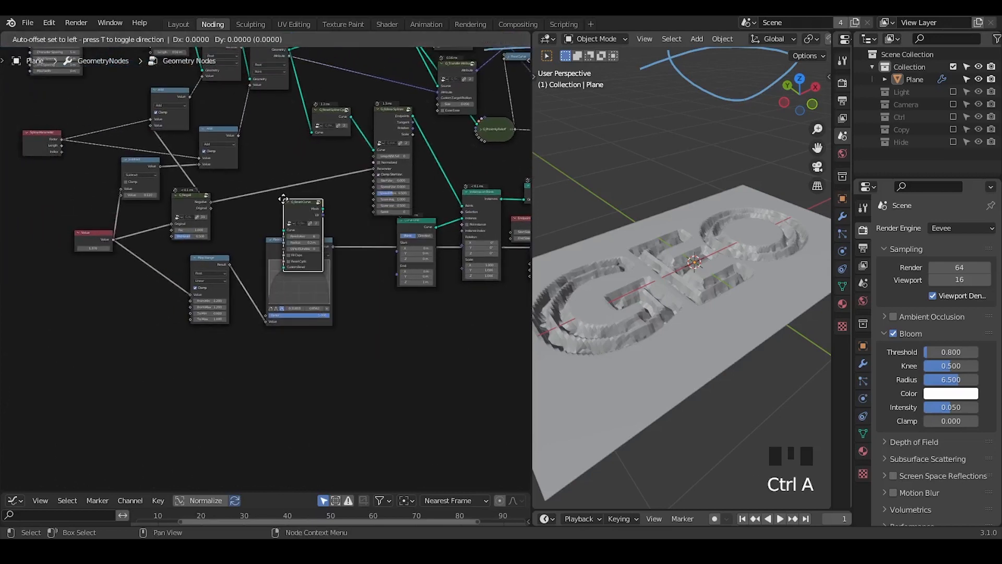
pyautogui.click(377, 305)
pyautogui.keyDown('alt'); pyautogui.moveTo(344, 117); pyautogui.dragTo(384, 327, button='right'); pyautogui.keyUp('alt')
pyautogui.moveTo(425, 341); pyautogui.dragTo(239, 300, button='middle')
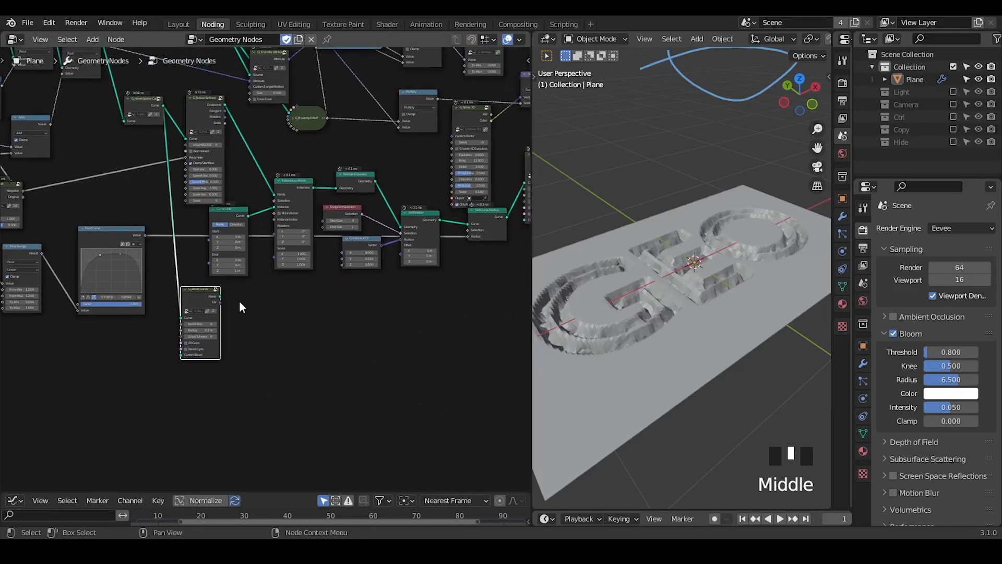
# Move the G_Bevel Curve node toward the end of the tree and connect its Mesh output to the final Join Geometry node.
pyautogui.moveTo(200, 295); pyautogui.dragTo(357, 283)
pyautogui.moveTo(357, 283); pyautogui.dragTo(171, 333, button='middle')
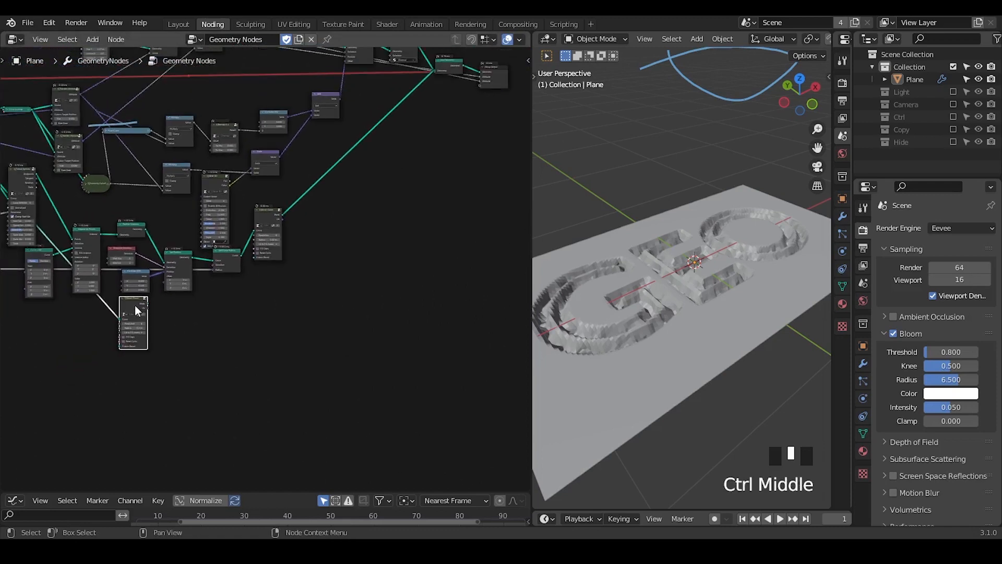
pyautogui.press('g')
pyautogui.click(293, 260)
pyautogui.keyDown('alt'); pyautogui.moveTo(292, 260); pyautogui.dragTo(443, 70, button='right'); pyautogui.keyUp('alt')
# Place the G_Bevel Curve node beneath the Curve Line node and route its output link through a reroute point below the other nodes.
pyautogui.moveTo(280, 255); pyautogui.dragTo(378, 210, button='middle')
pyautogui.moveTo(379, 210); pyautogui.dragTo(91, 309)
pyautogui.keyDown('shift'); pyautogui.moveTo(193, 255); pyautogui.dragTo(195, 290, button='right'); pyautogui.keyUp('shift')
pyautogui.press('g')
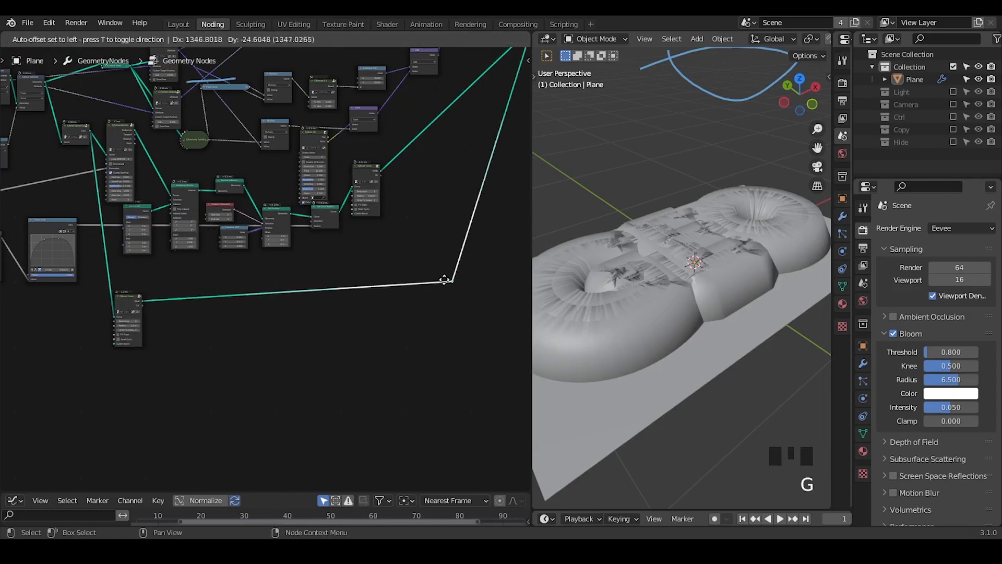
pyautogui.click(445, 280)
# Set the G_Bevel Curve node's Radius to 0.01 m and shift the node slightly up.
pyautogui.moveTo(201, 302); pyautogui.dragTo(269, 229, button='middle')
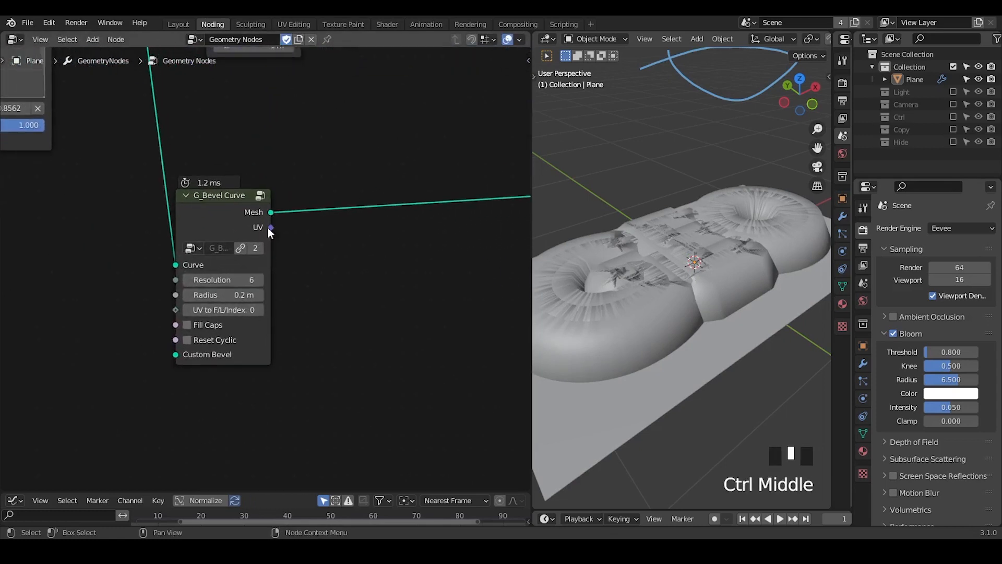
pyautogui.keyDown('shift'); pyautogui.moveTo(227, 301); pyautogui.dragTo(183, 301); pyautogui.keyUp('shift')
pyautogui.moveTo(298, 223); pyautogui.dragTo(318, 296, button='middle')
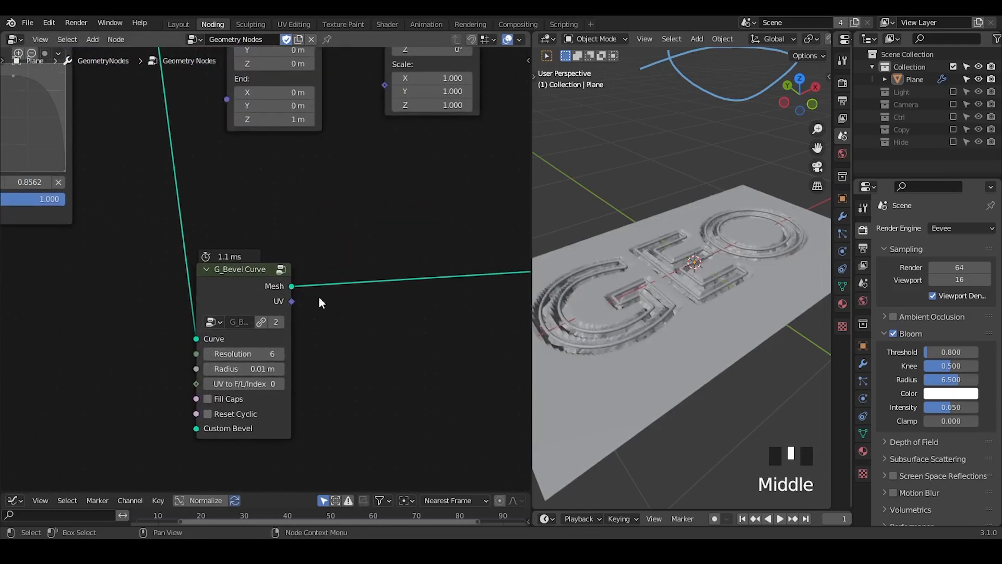
pyautogui.moveTo(227, 269); pyautogui.dragTo(215, 180)
# Insert a G_Points Distribute node on the Mesh link coming from G_Bevel Curve.
pyautogui.hotkey('ctrl', 'a')
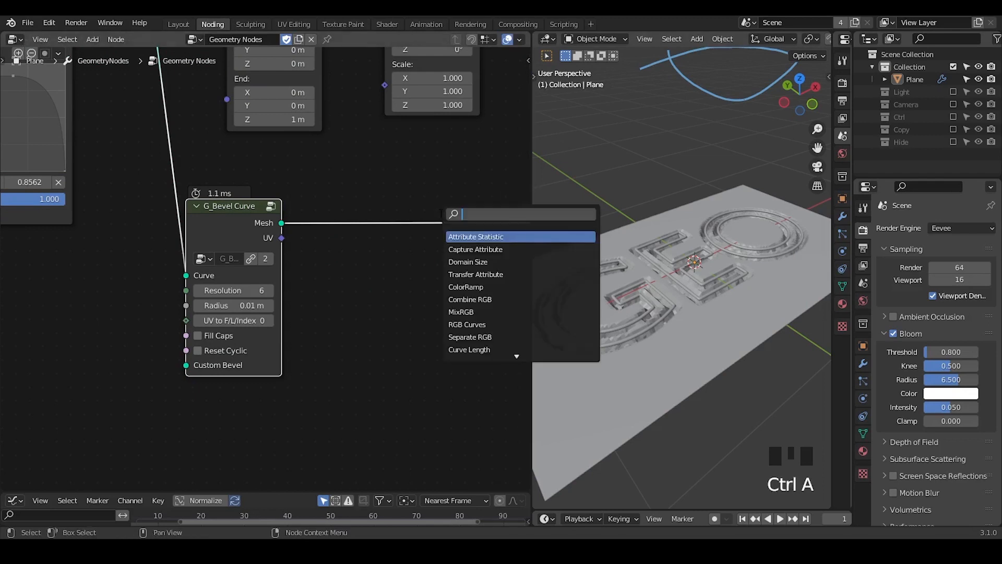
pyautogui.write('point')
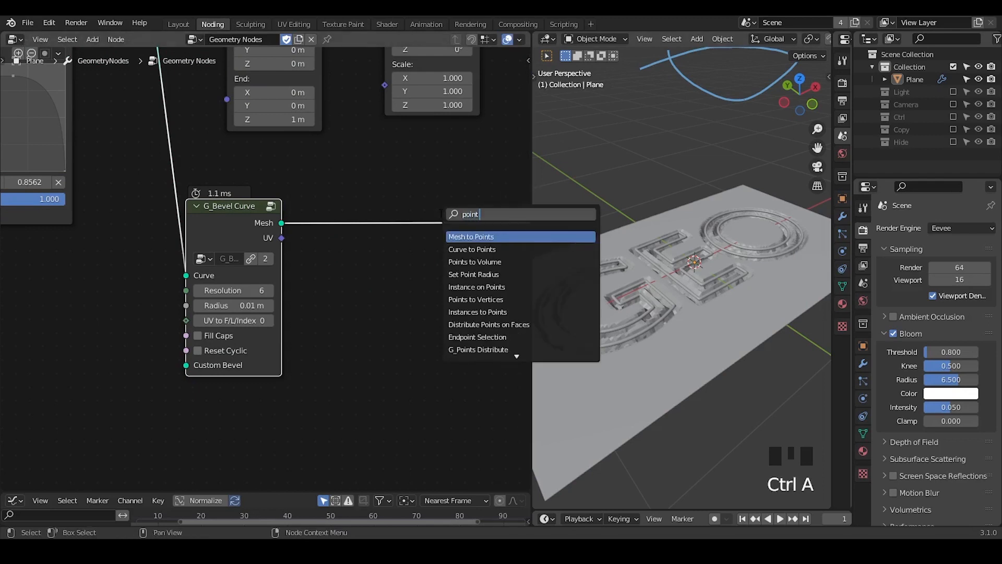
pyautogui.write(' d')
pyautogui.press('Down')
pyautogui.press('Down')
pyautogui.press('Return')
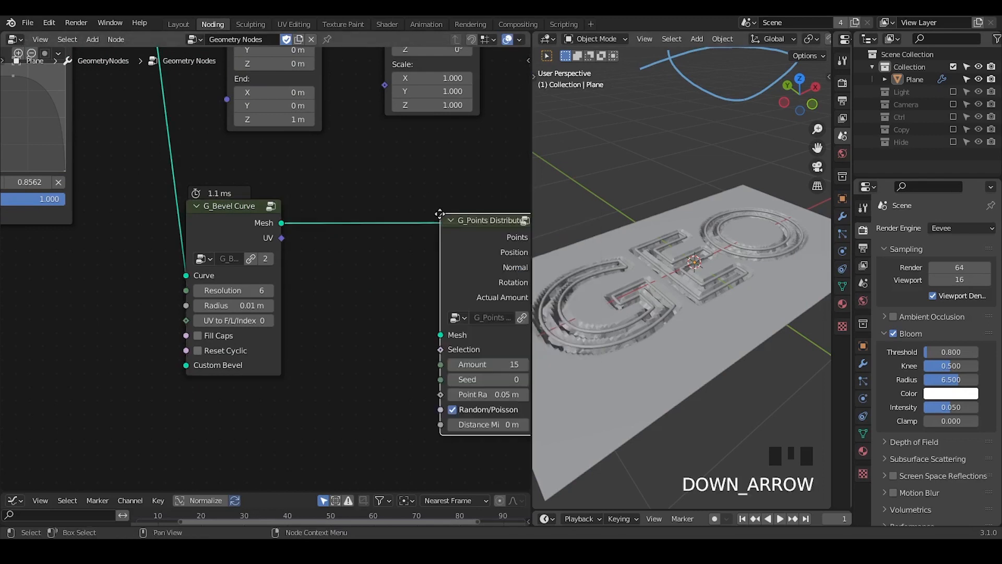
pyautogui.click(324, 153)
# Set the G_Points Distribute node's Amount to 886 and widen the 3D viewport beside the node editor.
pyautogui.moveTo(430, 272); pyautogui.dragTo(380, 253, button='middle')
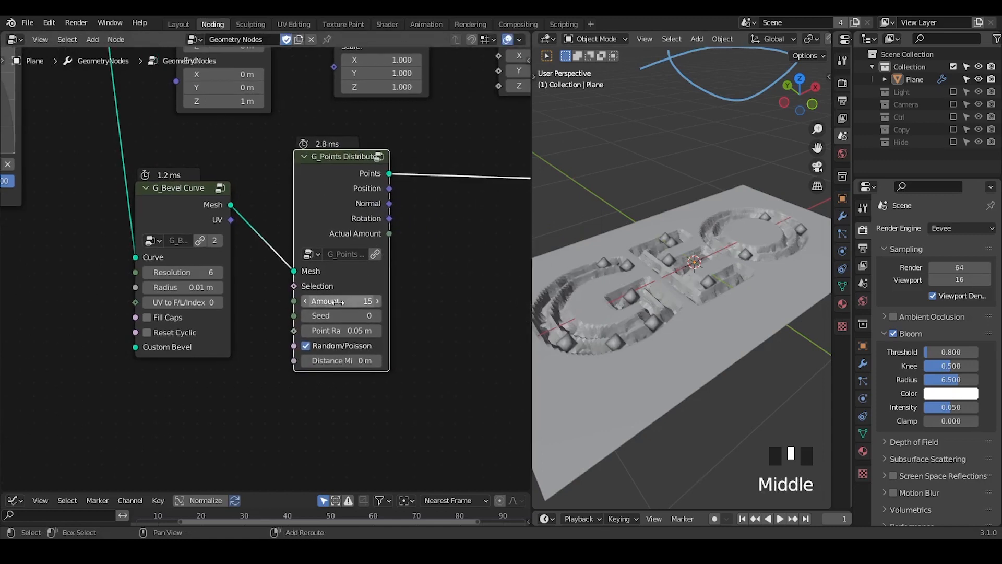
pyautogui.keyDown('shift'); pyautogui.moveTo(320, 301); pyautogui.dragTo(352, 280); pyautogui.keyUp('shift')
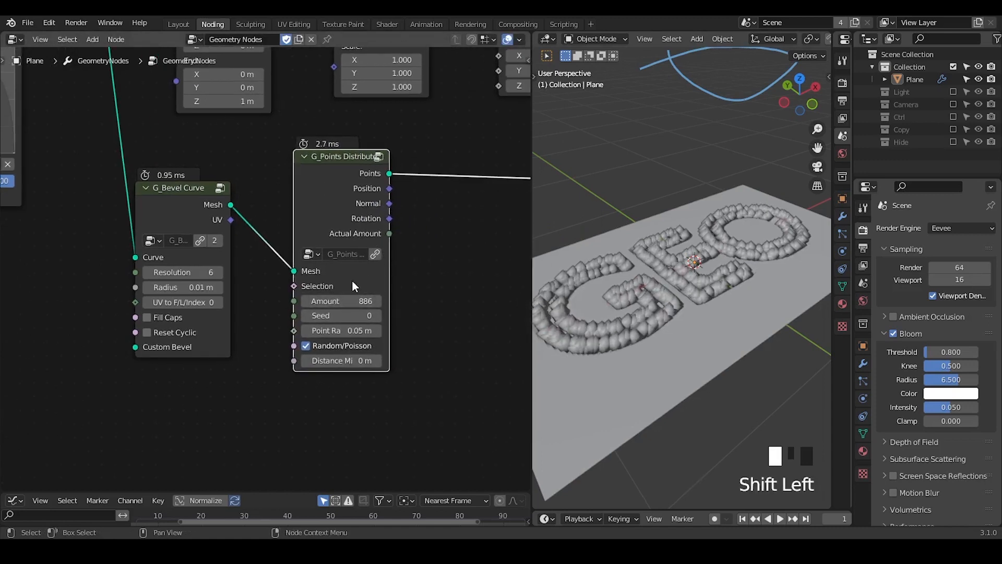
pyautogui.moveTo(436, 272); pyautogui.dragTo(338, 307, button='middle')
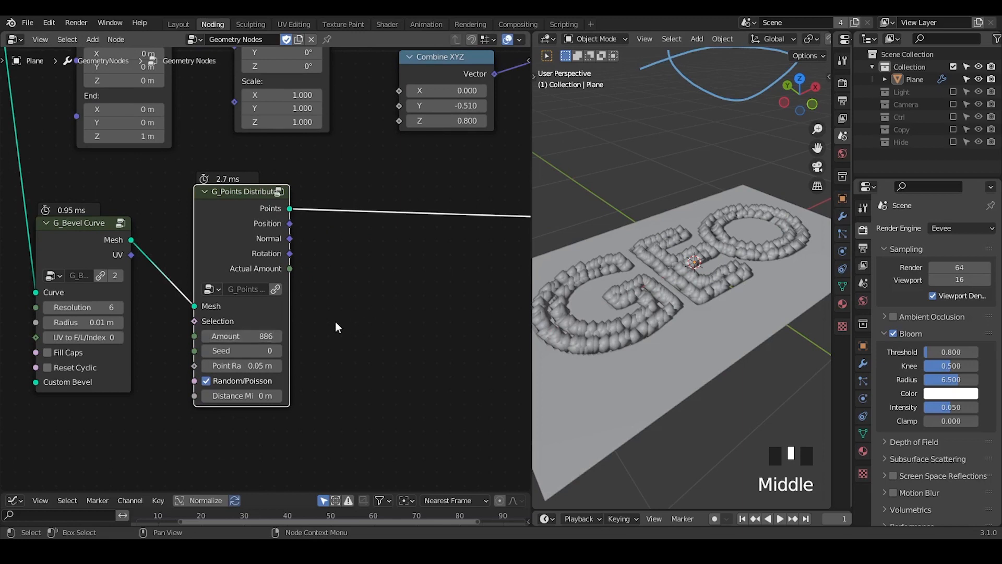
pyautogui.keyDown('ctrl'); pyautogui.moveTo(375, 254); pyautogui.dragTo(569, 200, button='middle'); pyautogui.keyUp('ctrl')
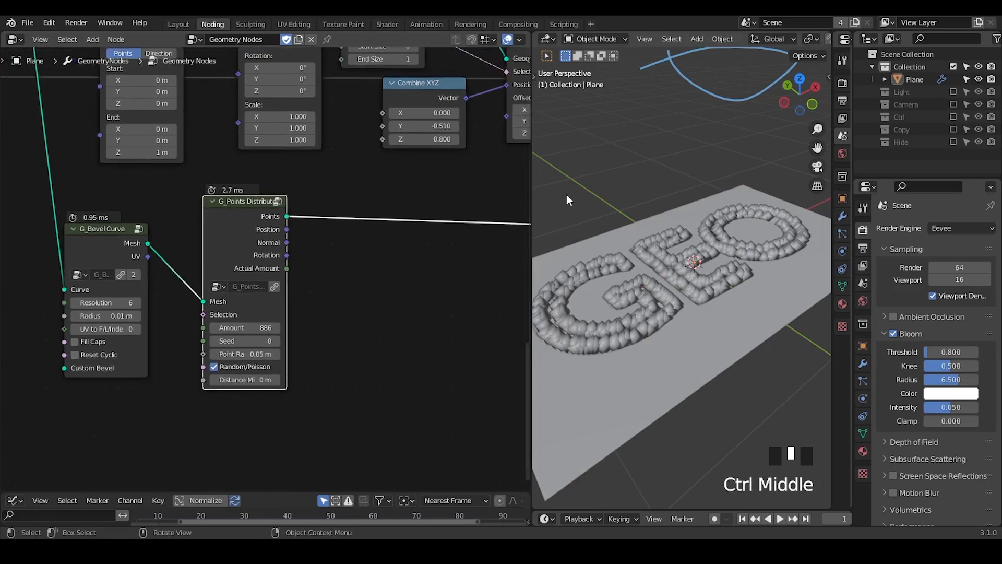
pyautogui.moveTo(532, 184); pyautogui.dragTo(432, 188)
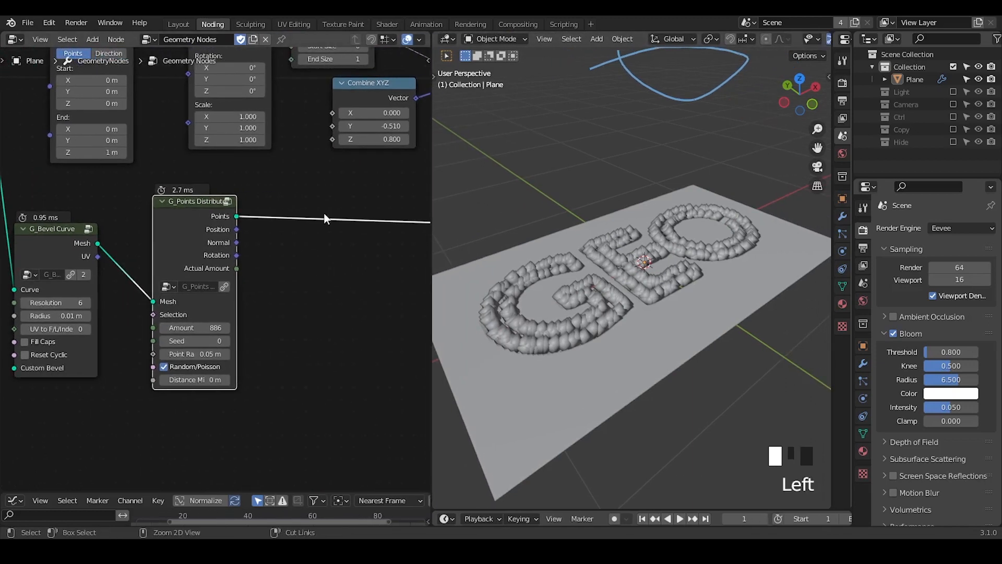
# Insert a G_Normal Displacement node on the Points link coming from G_Points Distribute.
pyautogui.moveTo(324, 219); pyautogui.dragTo(326, 214)
pyautogui.write('se')
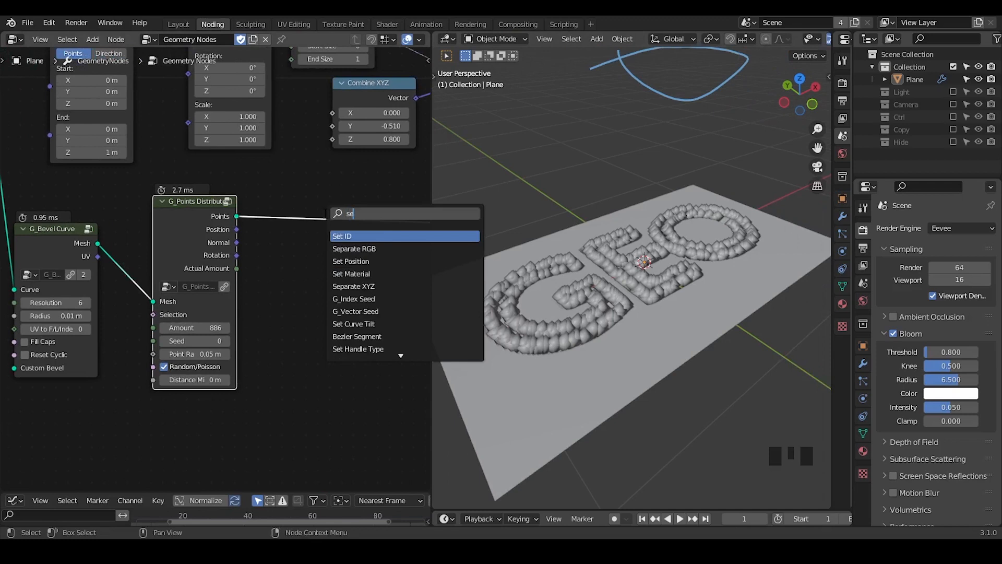
pyautogui.write('normal')
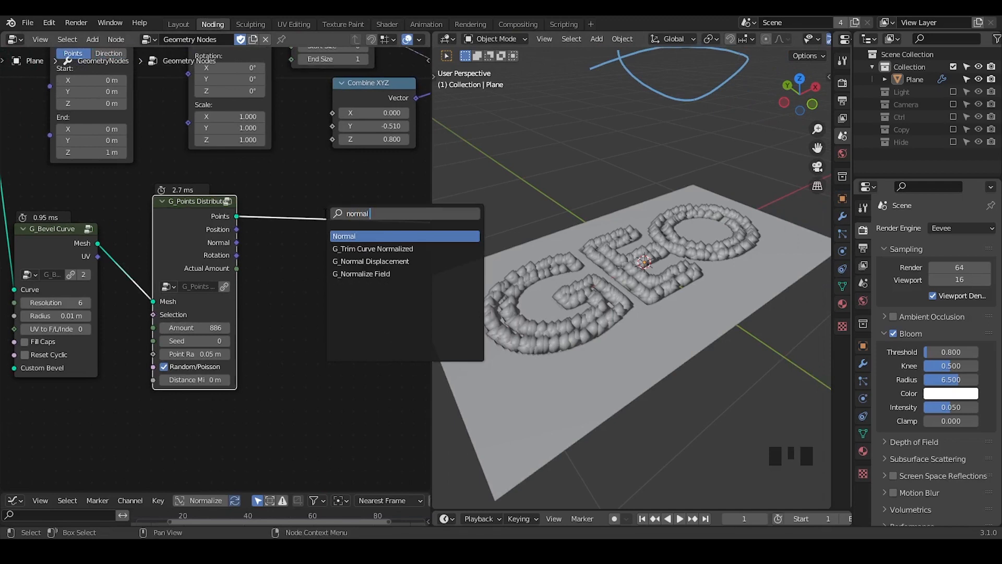
pyautogui.write(' dis')
pyautogui.press('Return')
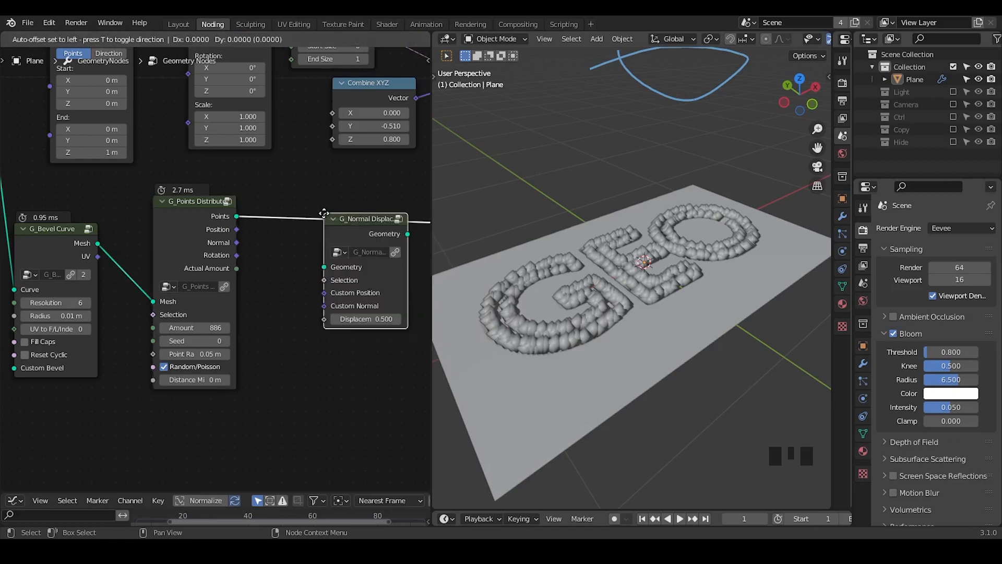
pyautogui.click(353, 181)
# Connect G_Points Distribute's Normal output to G_Normal Displacement's Custom Normal and set the Displacement to 0.420.
pyautogui.moveTo(250, 277); pyautogui.dragTo(329, 241, button='middle')
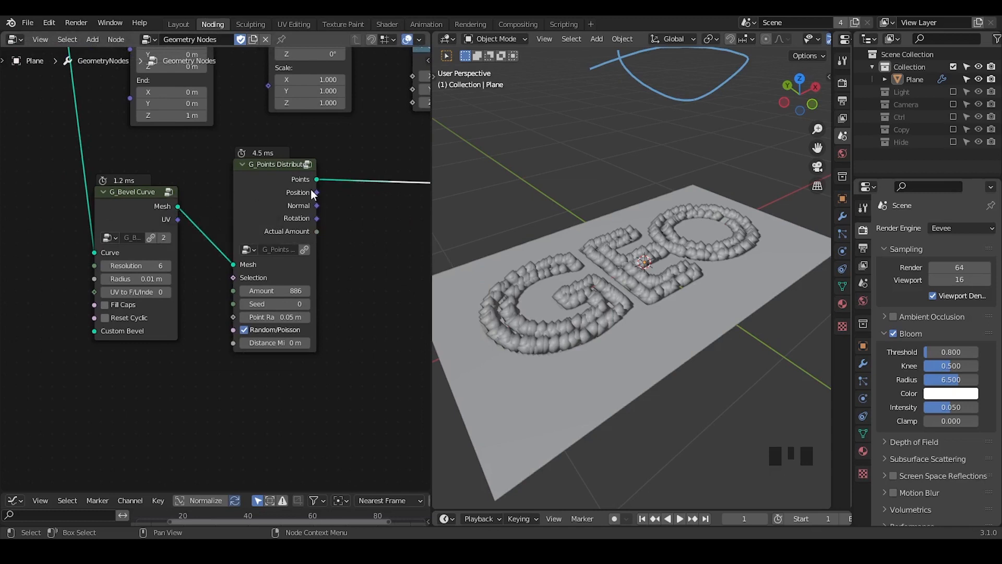
pyautogui.moveTo(319, 206); pyautogui.dragTo(175, 224, button='middle')
pyautogui.moveTo(175, 224); pyautogui.dragTo(185, 243)
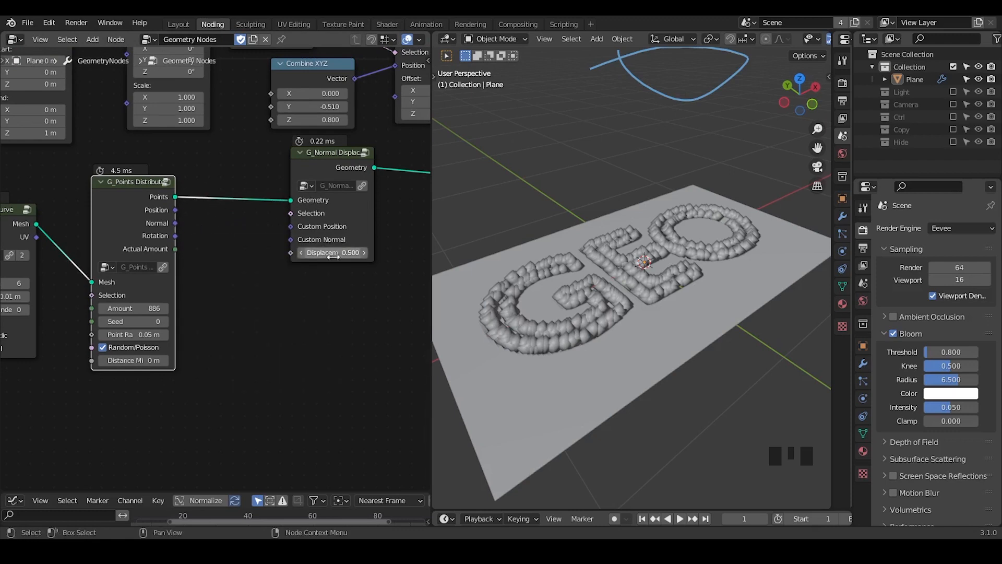
pyautogui.keyDown('shift'); pyautogui.moveTo(332, 250); pyautogui.dragTo(302, 246); pyautogui.keyUp('shift')
pyautogui.moveTo(179, 224); pyautogui.dragTo(294, 241)
pyautogui.moveTo(240, 322); pyautogui.dragTo(287, 298, button='middle')
pyautogui.moveTo(377, 227)
pyautogui.keyDown('shift'); pyautogui.mouseDown()
pyautogui.moveTo(352, 228)
pyautogui.moveTo(369, 227)
pyautogui.mouseUp(); pyautogui.keyUp('shift')
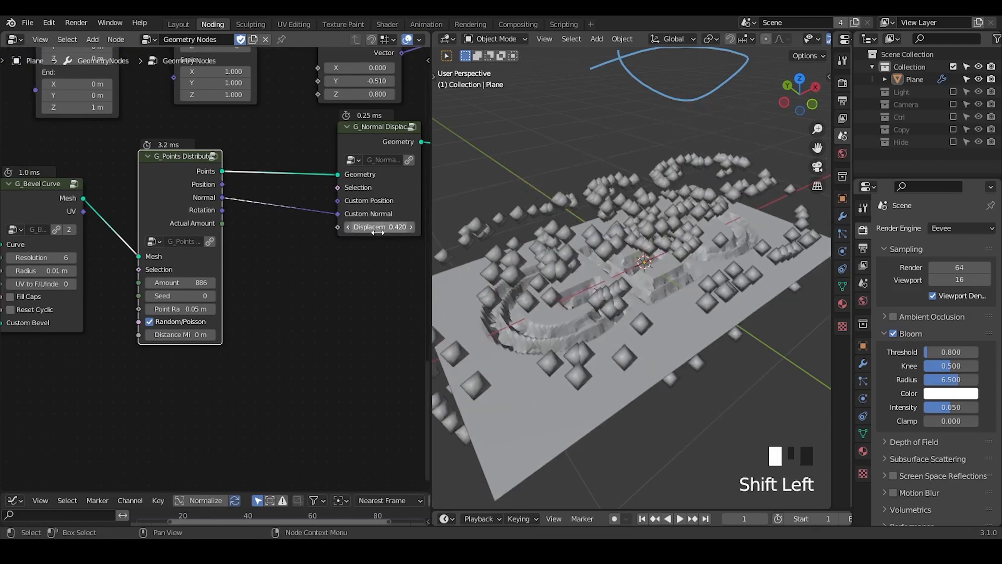
# Connect the upper G_Transfer Attribute node's Attribute output to the Displacement input of G_Normal Displacement.
pyautogui.moveTo(369, 226); pyautogui.dragTo(455, 263, button='middle')
pyautogui.moveTo(261, 256); pyautogui.dragTo(301, 293, button='middle')
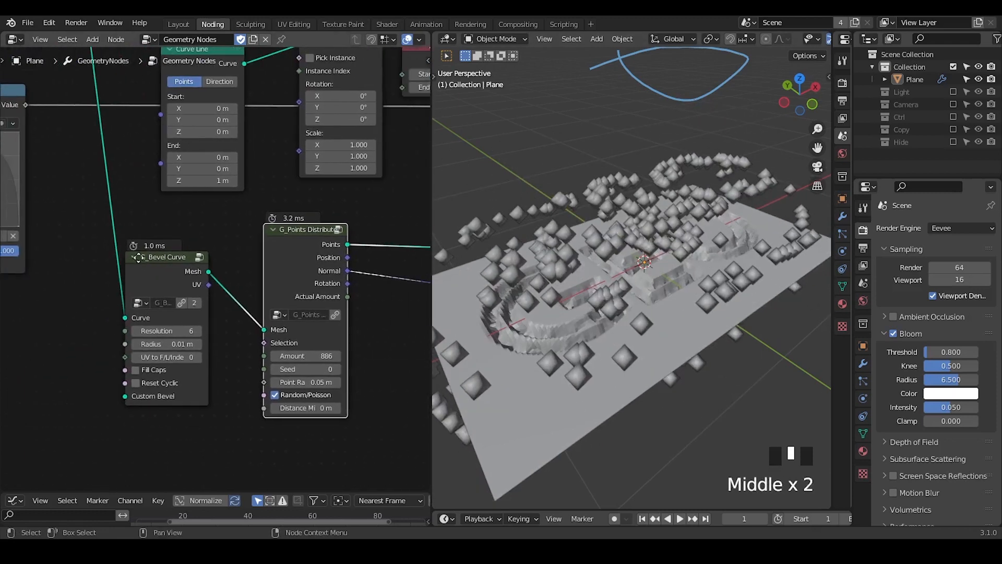
pyautogui.keyDown('ctrl'); pyautogui.moveTo(235, 281); pyautogui.dragTo(120, 287, button='middle'); pyautogui.keyUp('ctrl')
pyautogui.moveTo(268, 255); pyautogui.dragTo(263, 313, button='middle')
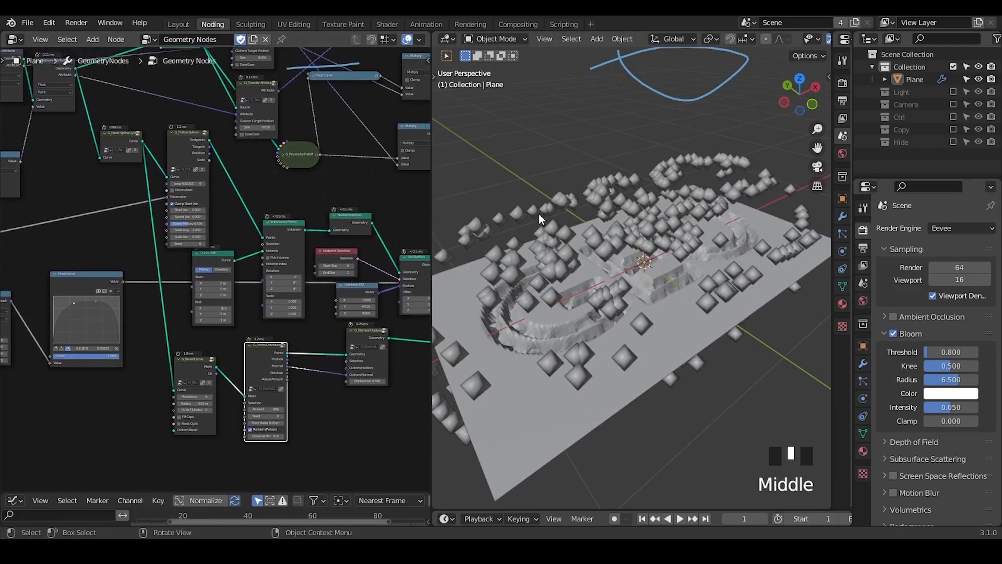
pyautogui.moveTo(321, 192); pyautogui.dragTo(272, 244, button='middle')
pyautogui.moveTo(223, 71); pyautogui.dragTo(296, 434)
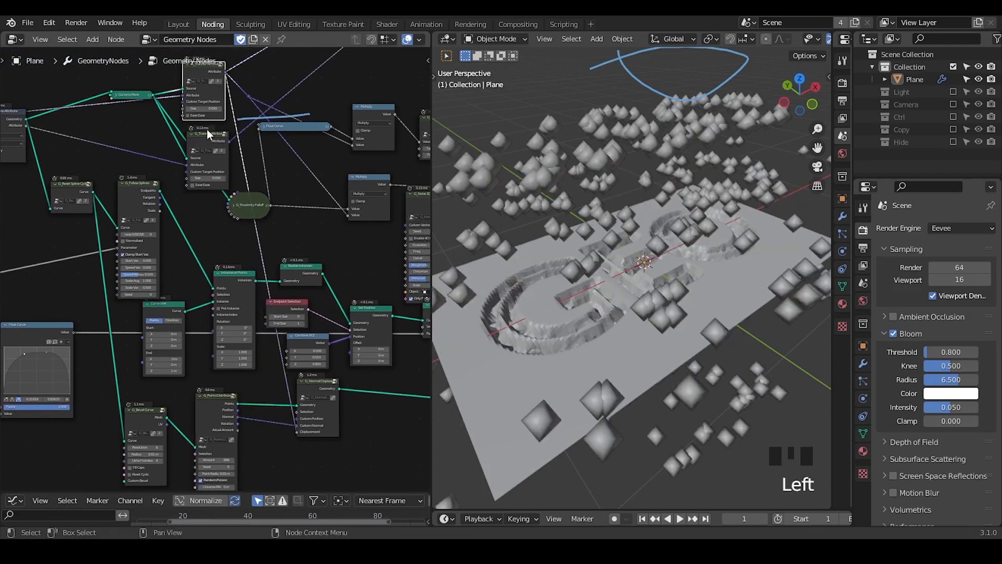
pyautogui.moveTo(207, 129); pyautogui.dragTo(237, 158, button='middle')
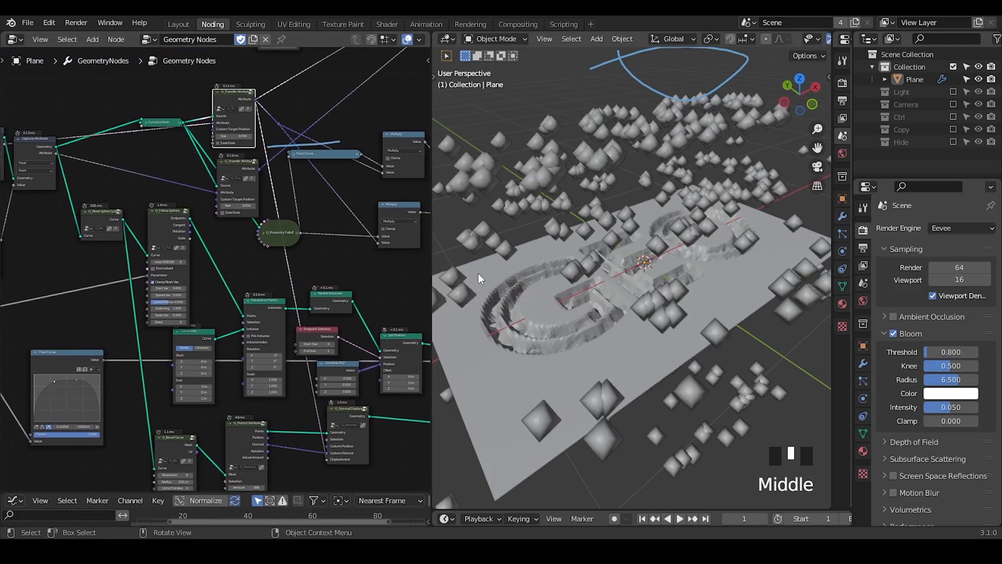
# Circle the Points output of G_Points Distribute with an annotation and erase it.
pyautogui.moveTo(307, 334); pyautogui.dragTo(284, 163, button='middle')
pyautogui.keyDown('ctrl'); pyautogui.moveTo(279, 324); pyautogui.dragTo(239, 262, button='middle'); pyautogui.keyUp('ctrl')
pyautogui.press('s')
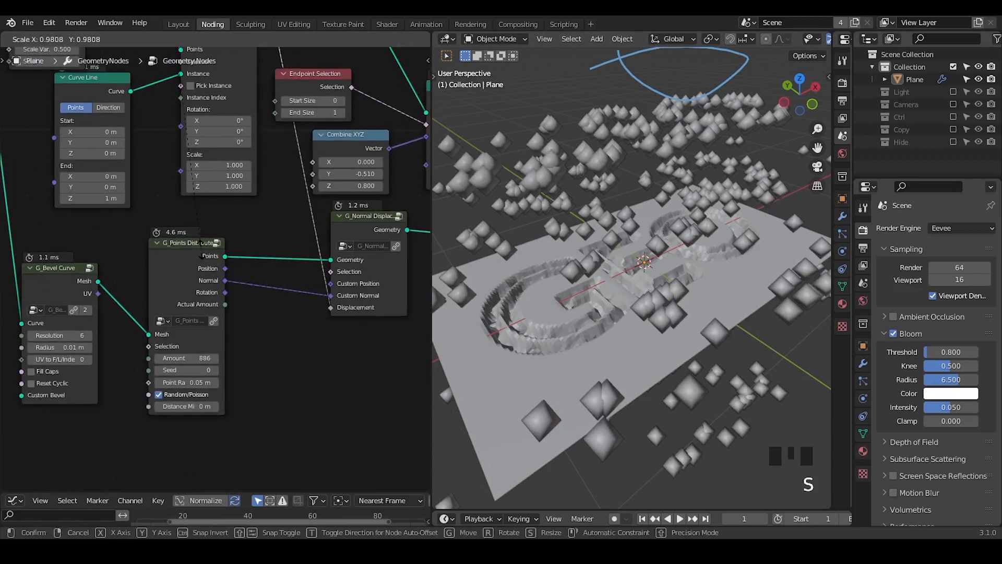
pyautogui.click(203, 248)
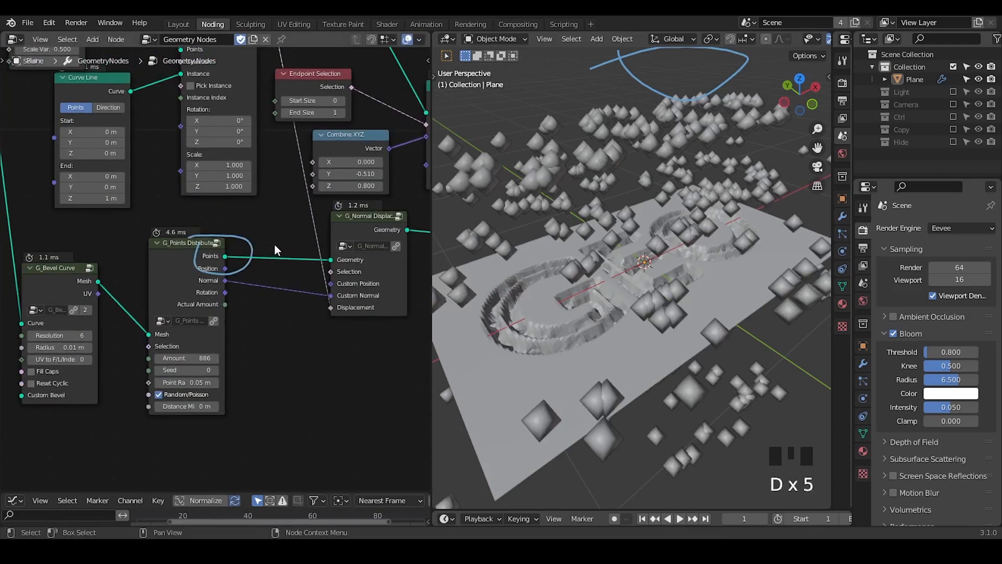
pyautogui.moveTo(275, 244); pyautogui.dragTo(105, 269, button='right')
# Move G_Normal Displacement farther from G_Points Distribute and route its Displacement link through a reroute point below the two nodes.
pyautogui.moveTo(353, 228); pyautogui.dragTo(407, 254)
pyautogui.keyDown('shift'); pyautogui.moveTo(377, 240); pyautogui.dragTo(331, 236, button='right'); pyautogui.keyUp('shift')
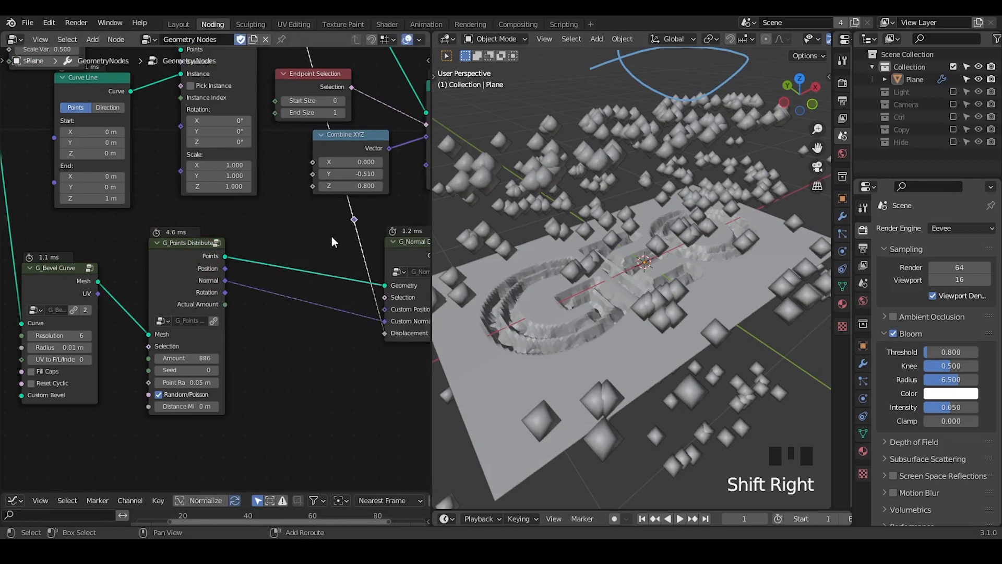
pyautogui.press('g')
pyautogui.click(285, 356)
# Insert a G_Remap 0-1 node on the link feeding G_Normal Displacement's Displacement input.
pyautogui.hotkey('ctrl', 'a')
pyautogui.write('remap')
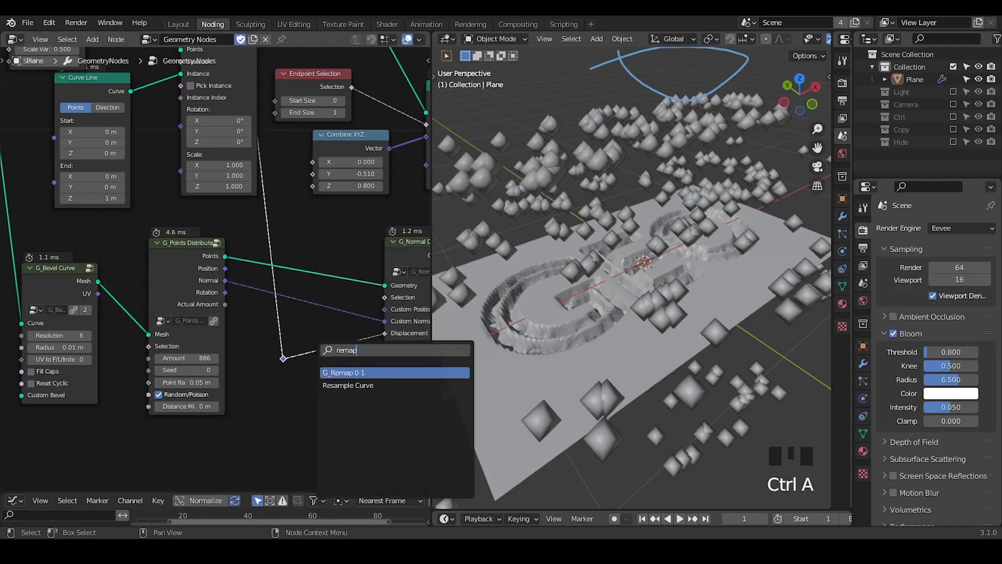
pyautogui.press('Return')
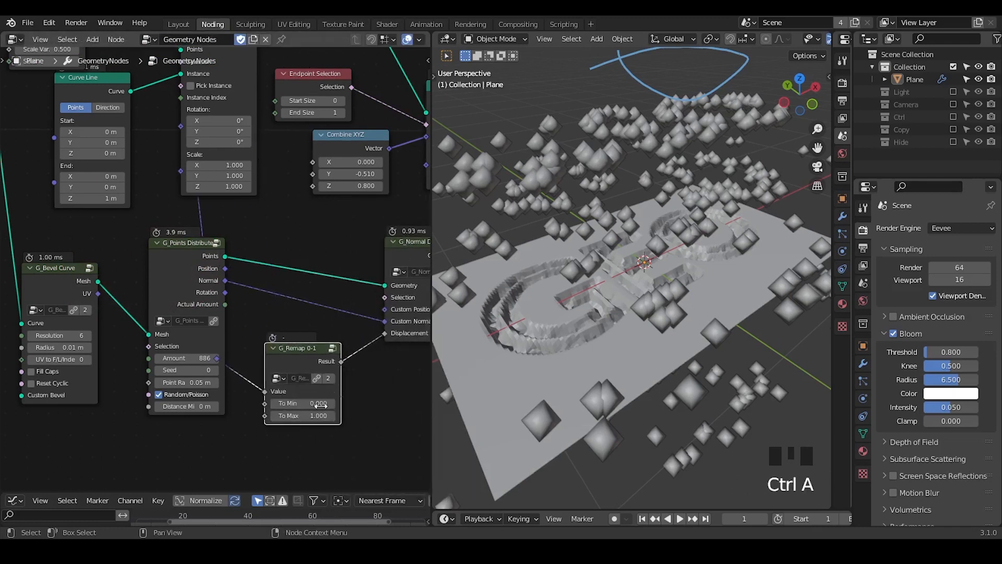
pyautogui.click(265, 339)
# Move G_Points Distribute closer to G_Bevel Curve and nudge G_Remap 0-1 into place beneath the displacement links.
pyautogui.moveTo(289, 372); pyautogui.dragTo(321, 353, button='middle')
pyautogui.click(203, 249)
pyautogui.moveTo(203, 249); pyautogui.dragTo(167, 258)
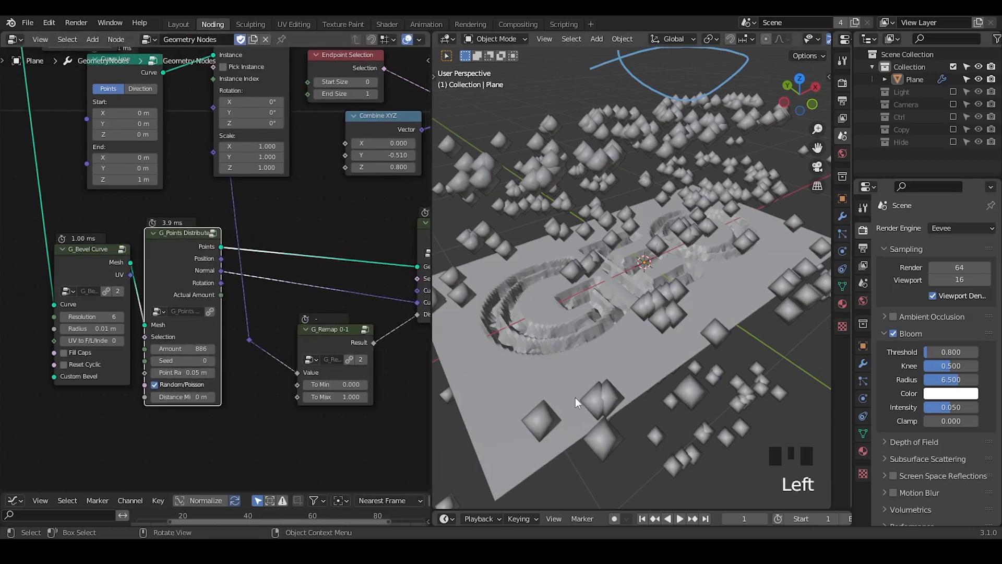
pyautogui.moveTo(575, 397)
pyautogui.mouseDown(button='middle')
pyautogui.moveTo(575, 331)
pyautogui.moveTo(572, 391)
pyautogui.mouseUp(button='middle')
pyautogui.moveTo(91, 328); pyautogui.dragTo(164, 381, button='middle')
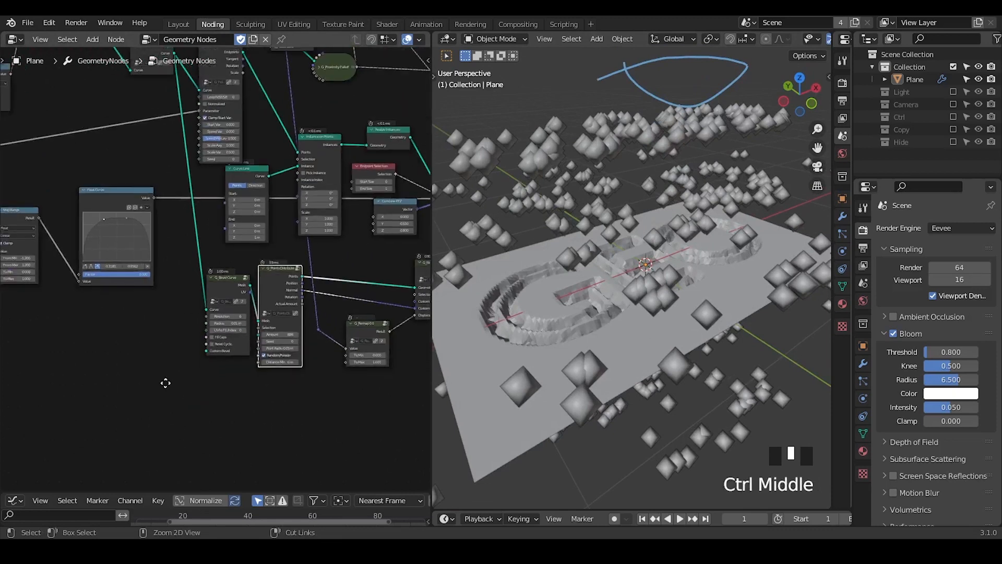
pyautogui.moveTo(348, 328); pyautogui.dragTo(347, 319)
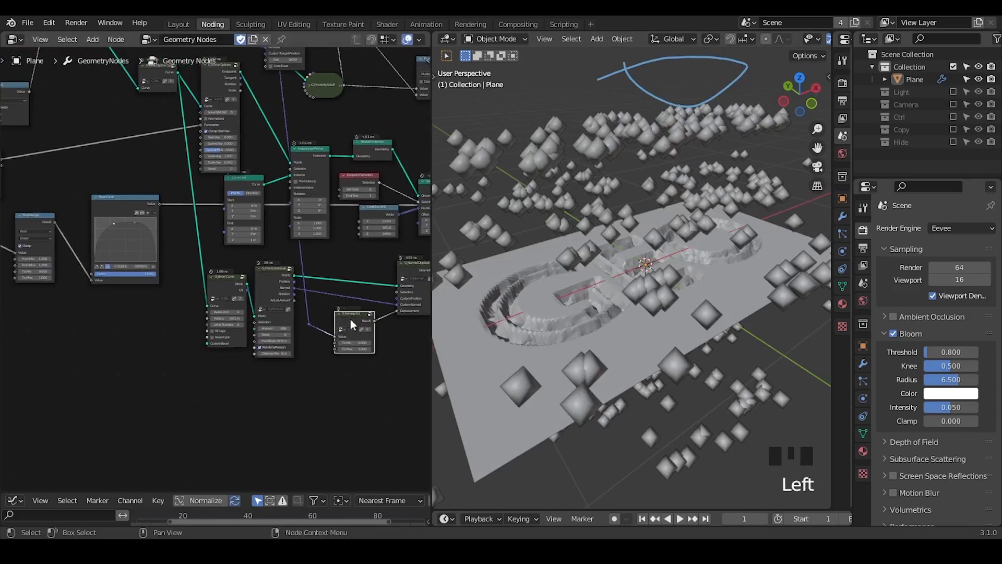
# Gather the Value node's outgoing links at one reroute point, move the Value node farther from it, and lower its value.
pyautogui.moveTo(85, 340); pyautogui.dragTo(211, 325, button='middle')
pyautogui.moveTo(195, 343); pyautogui.dragTo(225, 346, button='middle')
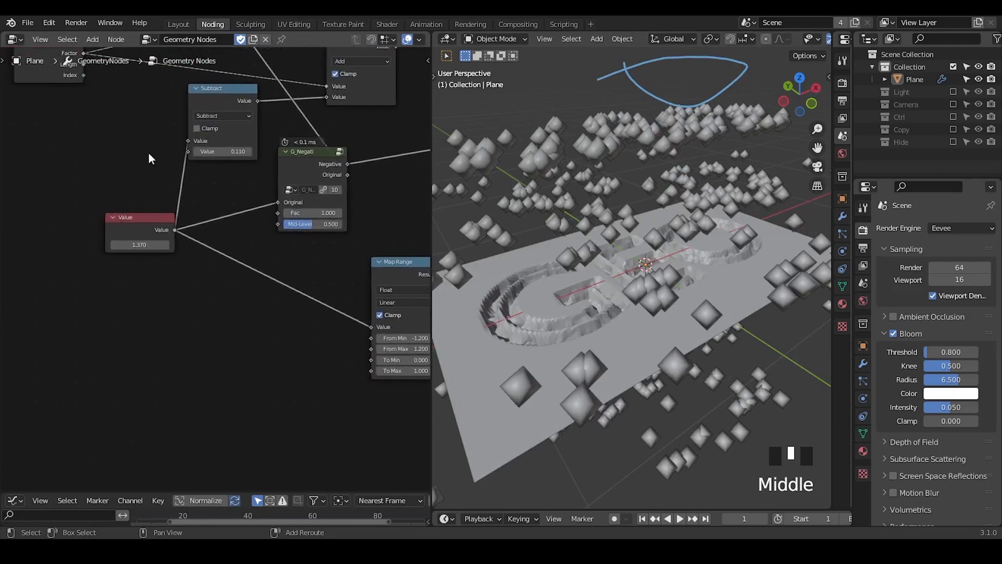
pyautogui.keyDown('shift'); pyautogui.moveTo(173, 185); pyautogui.dragTo(234, 308, button='right'); pyautogui.keyUp('shift')
pyautogui.moveTo(146, 219); pyautogui.dragTo(8, 259)
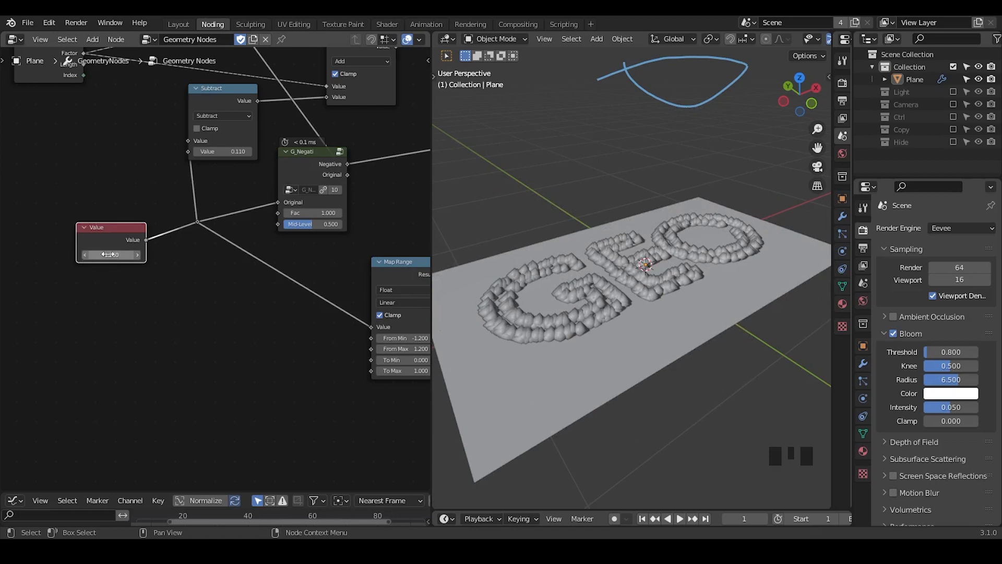
# Raise the Value node's value until the points spread well away from the carved GEO letters.
pyautogui.keyDown('shift'); pyautogui.moveTo(107, 255); pyautogui.dragTo(107, 254); pyautogui.keyUp('shift')
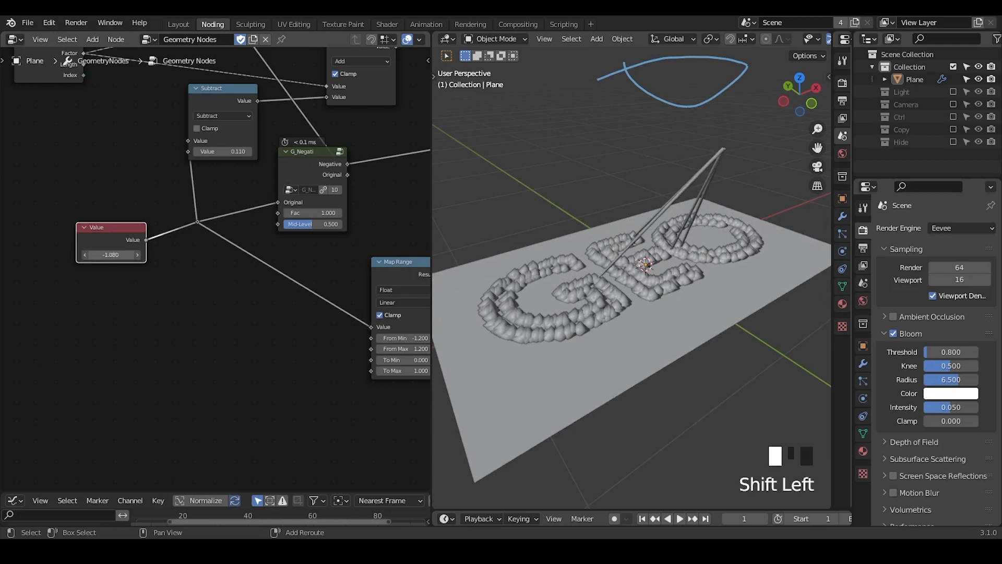
pyautogui.keyDown('shift'); pyautogui.moveTo(107, 254); pyautogui.dragTo(327, 254); pyautogui.keyUp('shift')
pyautogui.moveTo(303, 299); pyautogui.dragTo(63, 278, button='middle')
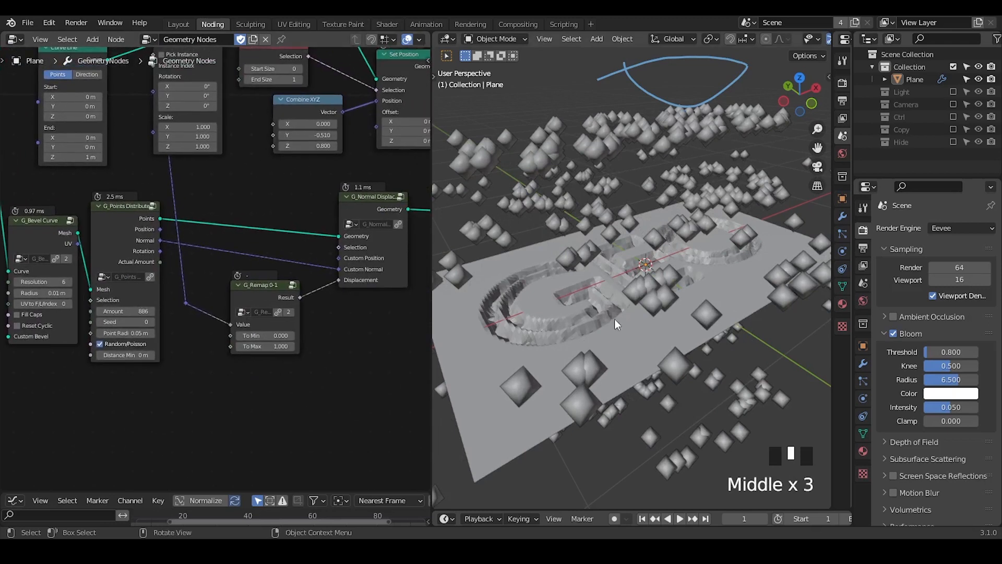
pyautogui.moveTo(615, 318); pyautogui.dragTo(614, 258, button='middle')
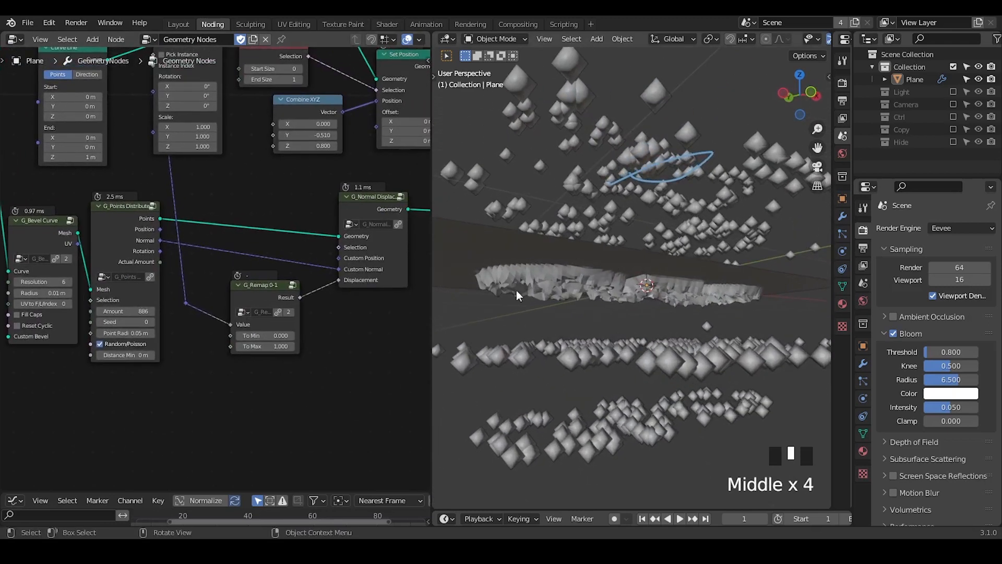
# Move G_Bevel Curve farther from G_Points Distribute and add a Normal node below it.
pyautogui.moveTo(189, 310); pyautogui.dragTo(426, 254, button='middle')
pyautogui.moveTo(282, 179); pyautogui.dragTo(235, 192)
pyautogui.hotkey('ctrl', 'a')
pyautogui.write('normal')
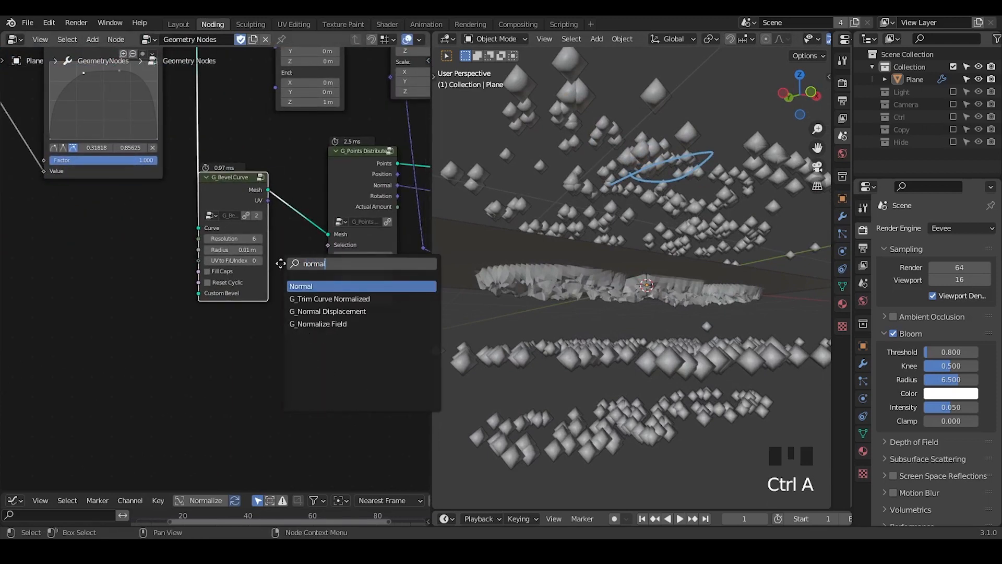
pyautogui.press('Return')
pyautogui.click(133, 345)
# Add a Less Than Compare node fed by the Normal node's output.
pyautogui.moveTo(180, 351); pyautogui.dragTo(219, 344)
pyautogui.write('compar')
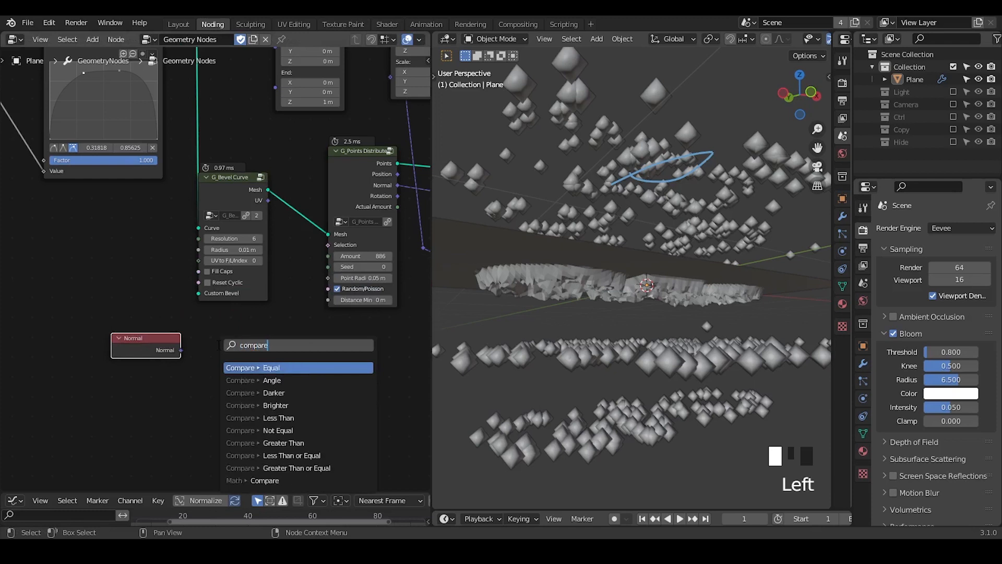
pyautogui.write('e')
pyautogui.hotkey('ctrl', 'BackSpace')
pyautogui.write('less')
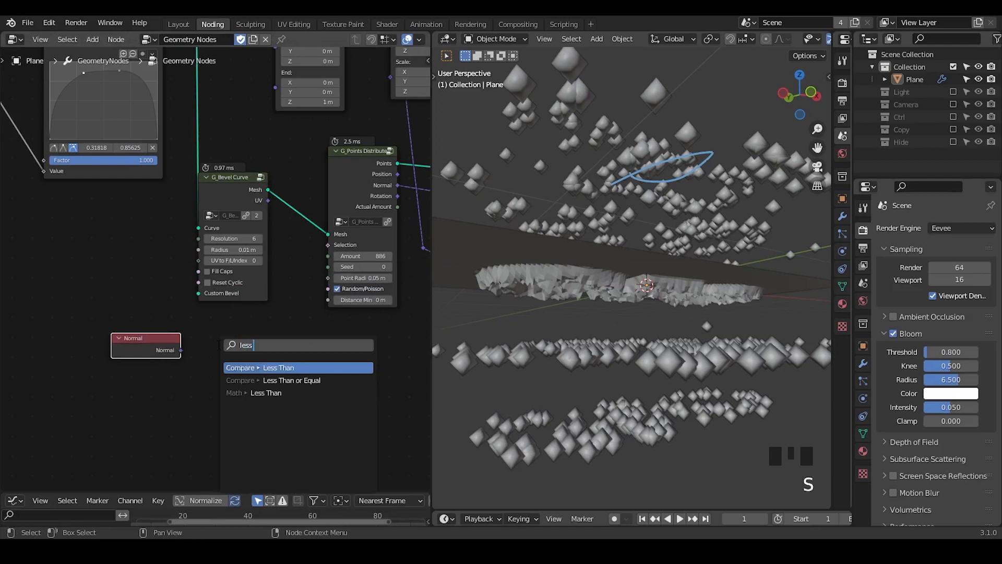
pyautogui.press('Return')
pyautogui.click(245, 336)
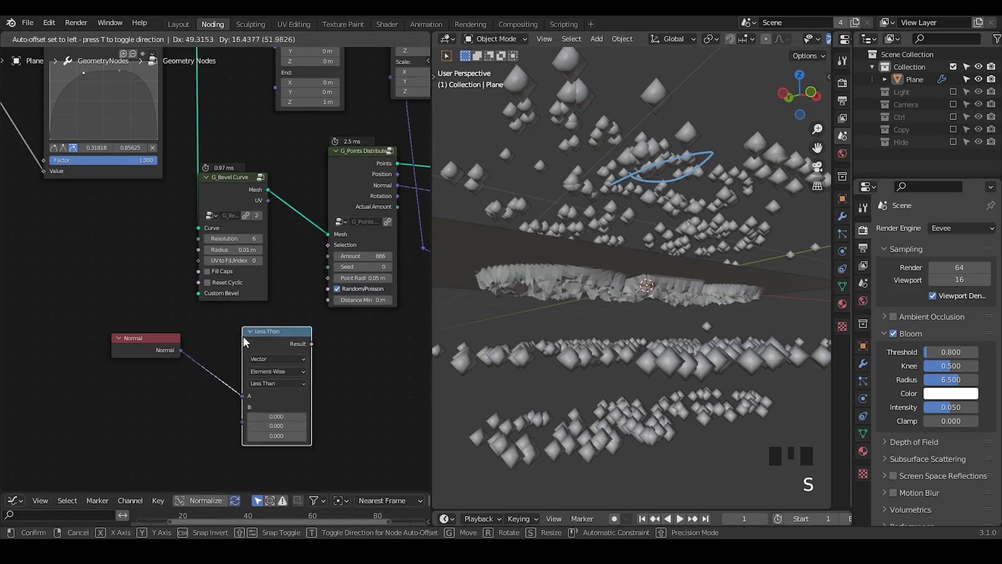
# Insert a Separate XYZ node between Normal and Less Than, and feed its Z output into the comparison's A input.
pyautogui.hotkey('ctrl', 'a')
pyautogui.write('separa')
pyautogui.press('Down')
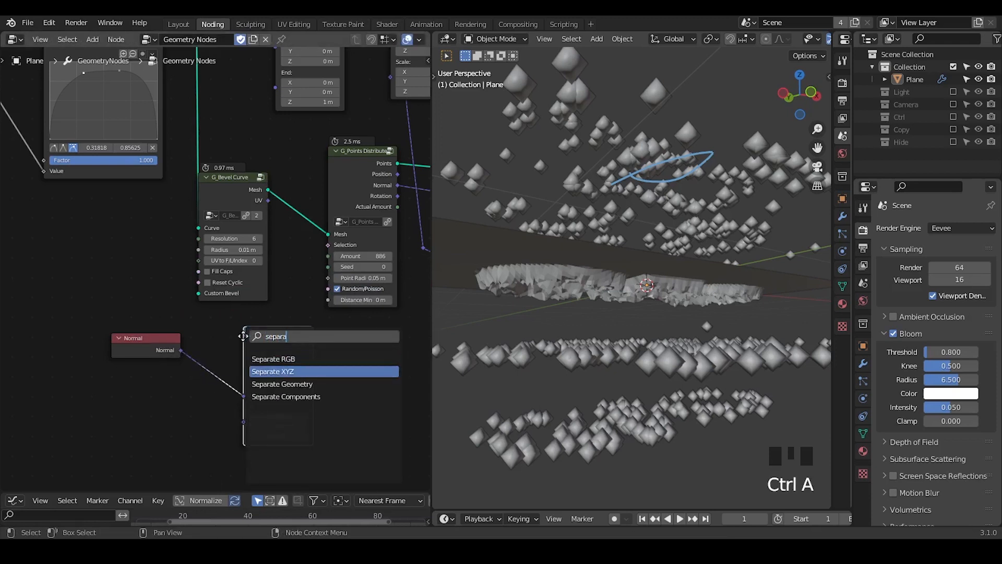
pyautogui.press('Return')
pyautogui.click(190, 332)
pyautogui.moveTo(155, 345); pyautogui.dragTo(144, 359)
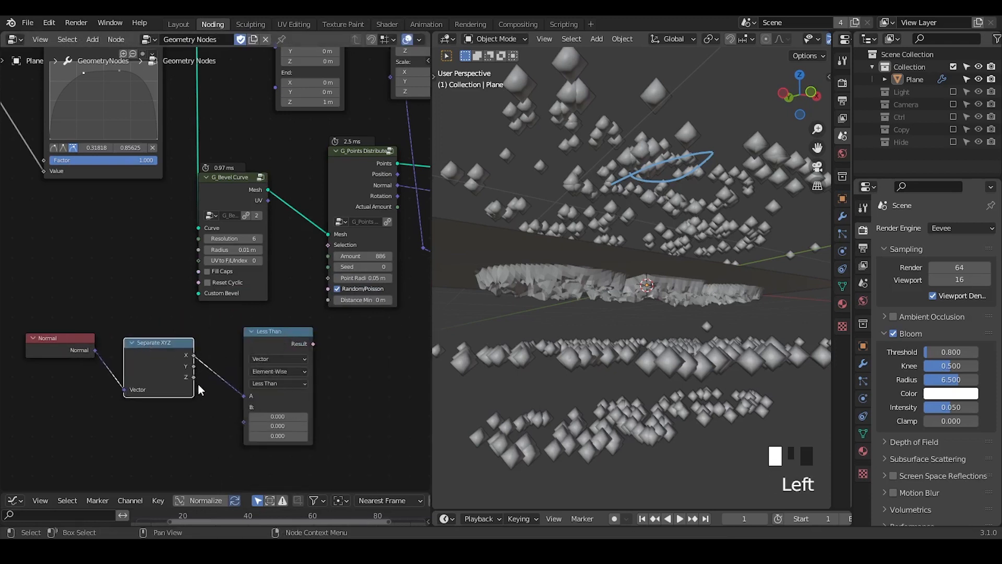
pyautogui.moveTo(196, 380); pyautogui.dragTo(244, 396)
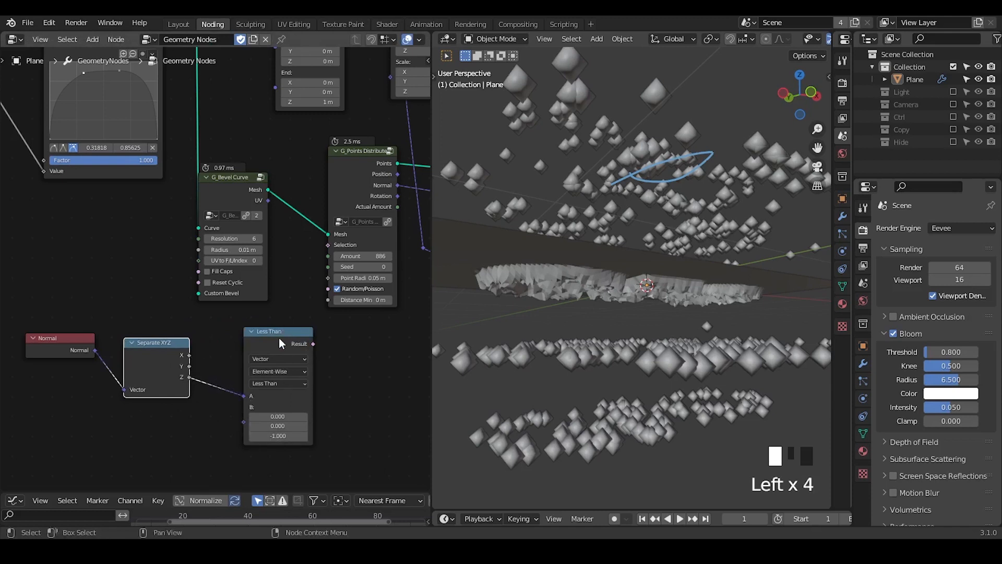
# Move the Less Than node closer to Separate XYZ, switch it to Float, and connect Z to its A input.
pyautogui.moveTo(285, 330); pyautogui.dragTo(250, 315)
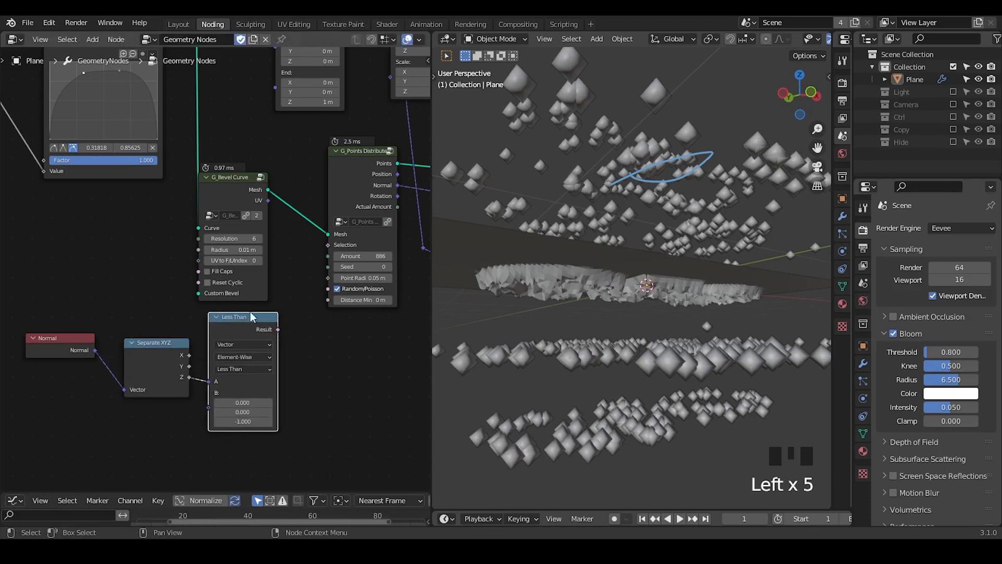
pyautogui.keyDown('ctrl'); pyautogui.moveTo(324, 430); pyautogui.dragTo(286, 330, button='middle'); pyautogui.keyUp('ctrl')
pyautogui.click(278, 320)
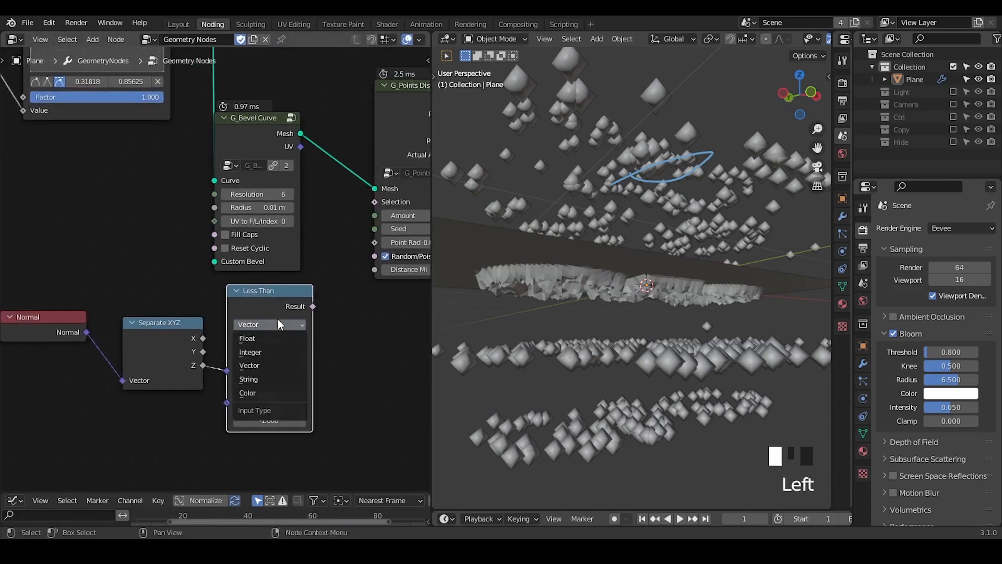
pyautogui.click(268, 340)
pyautogui.moveTo(212, 368); pyautogui.dragTo(228, 357)
# Link the comparison's Result to G_Points Distribute's Selection and change the comparison to Greater Than.
pyautogui.moveTo(312, 307); pyautogui.dragTo(374, 203)
pyautogui.moveTo(574, 282); pyautogui.dragTo(606, 313, button='middle')
pyautogui.click(292, 341)
pyautogui.click(293, 379)
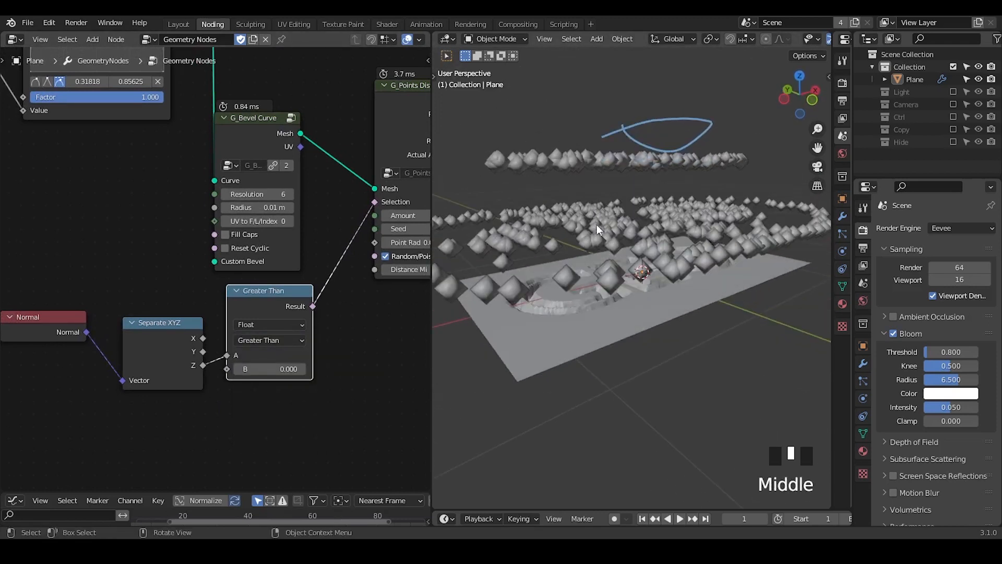
# Move G_Normal Displacement farther from G_Remap 0-1 to make room for more nodes.
pyautogui.moveTo(375, 272); pyautogui.dragTo(112, 301, button='middle')
pyautogui.moveTo(218, 244); pyautogui.dragTo(103, 286, button='middle')
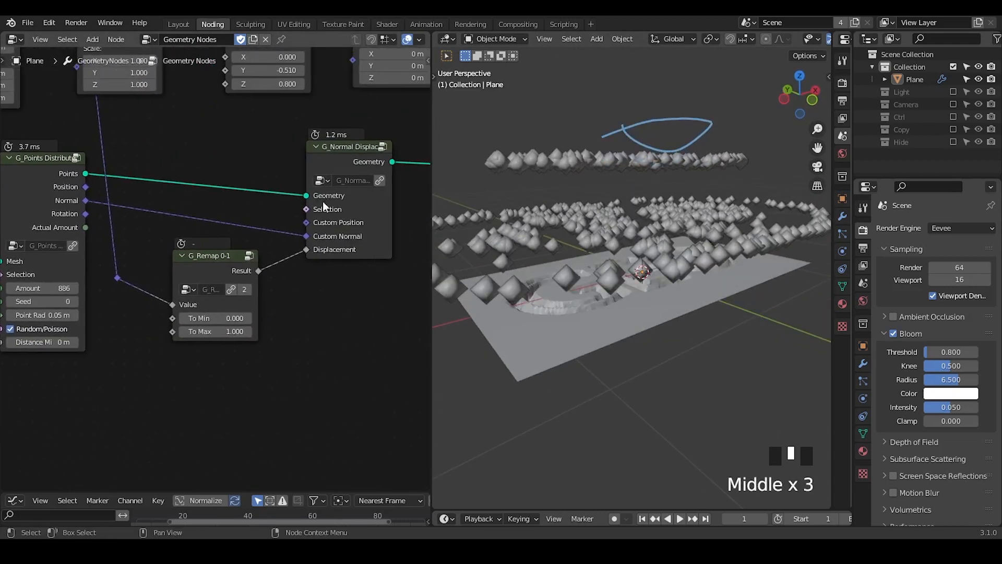
pyautogui.keyDown('ctrl'); pyautogui.moveTo(324, 203); pyautogui.dragTo(311, 231, button='middle'); pyautogui.keyUp('ctrl')
pyautogui.moveTo(309, 229); pyautogui.dragTo(384, 224)
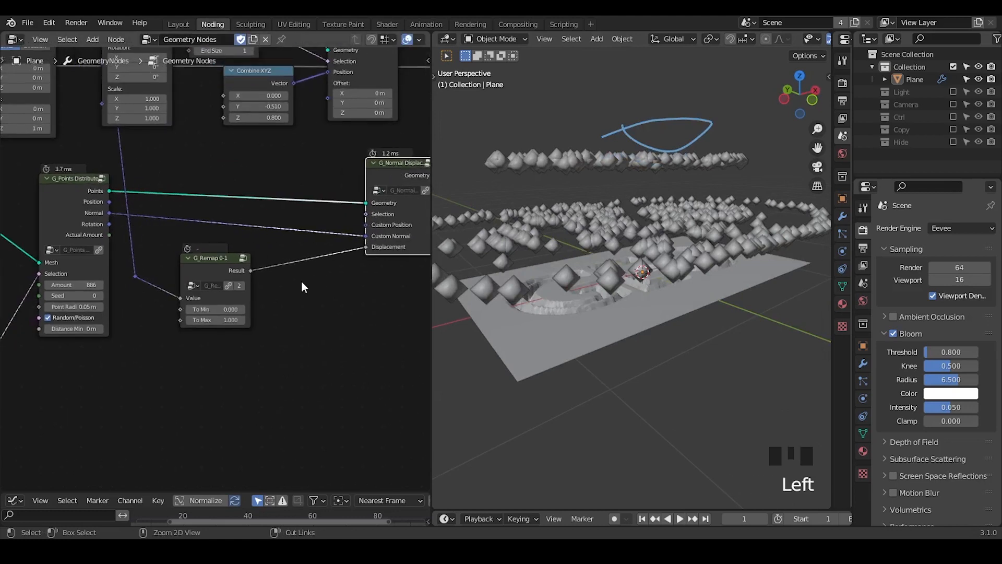
# Insert a Vector Math Add node on the Normal link feeding G_Normal Displacement's Custom Normal input.
pyautogui.moveTo(539, 290); pyautogui.dragTo(505, 208, button='middle')
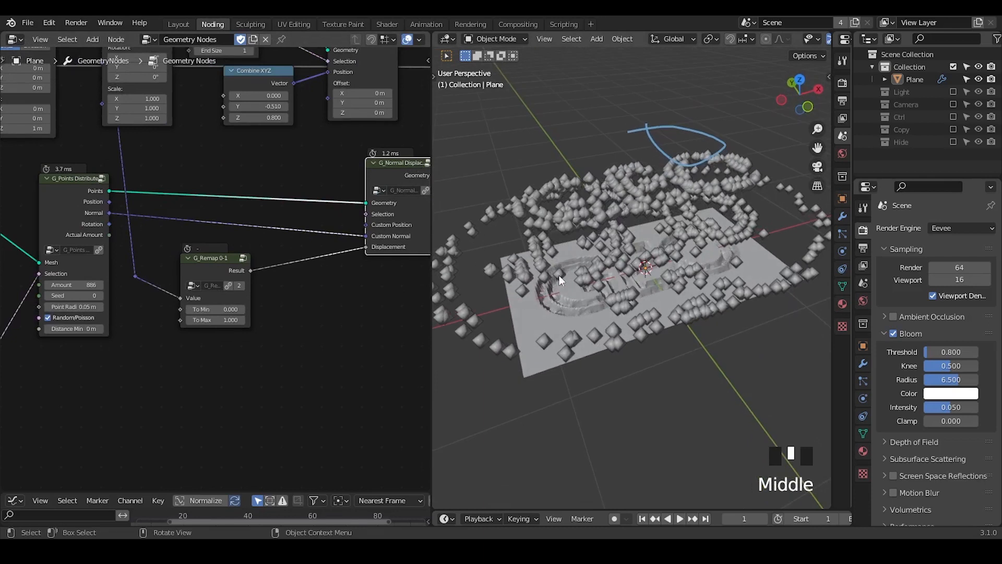
pyautogui.moveTo(559, 275)
pyautogui.mouseDown(button='middle')
pyautogui.moveTo(582, 319)
pyautogui.moveTo(574, 272)
pyautogui.mouseUp(button='middle')
pyautogui.keyDown('ctrl'); pyautogui.moveTo(288, 296); pyautogui.dragTo(284, 253, button='middle'); pyautogui.keyUp('ctrl')
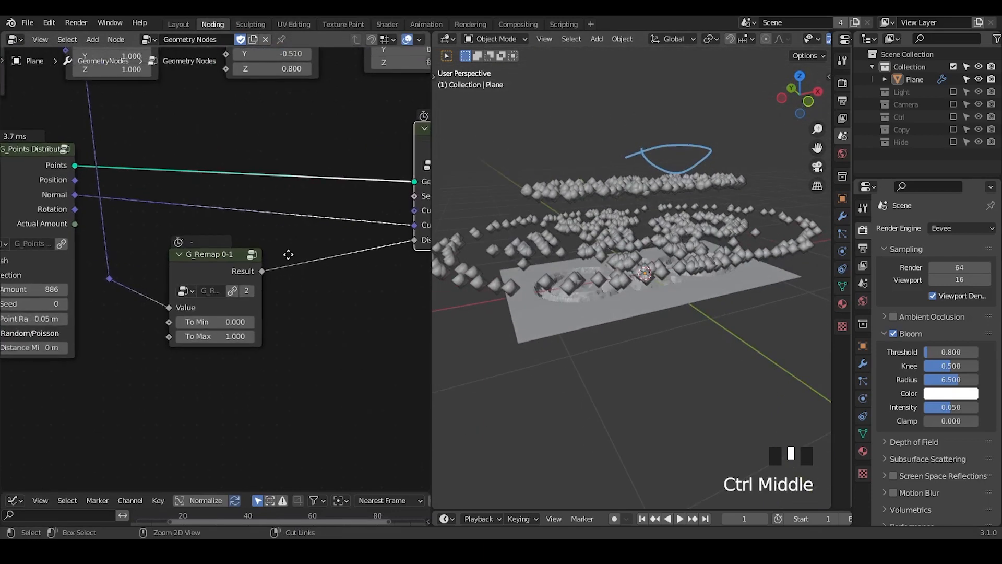
pyautogui.hotkey('ctrl', 'a')
pyautogui.write('vector mat')
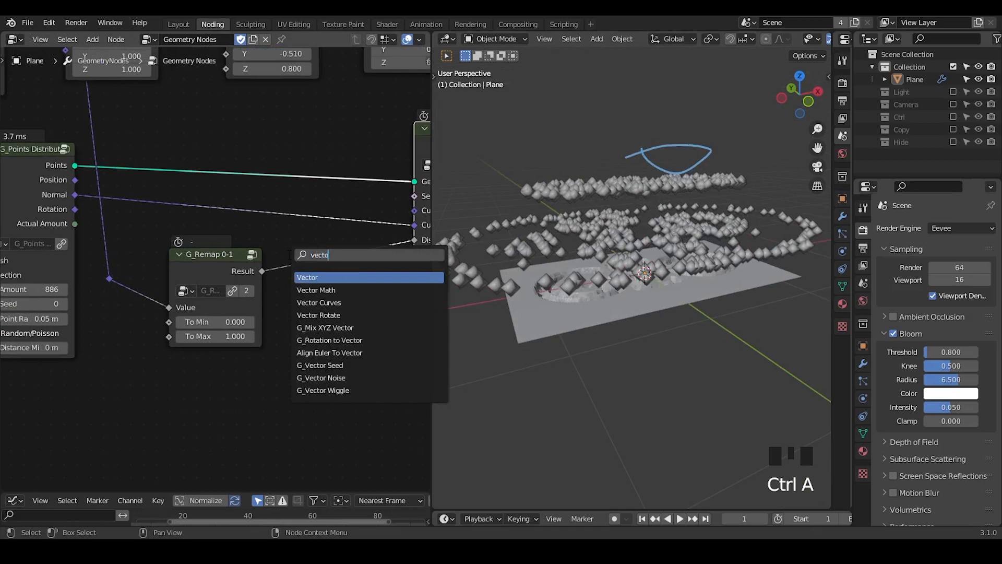
pyautogui.press('Return')
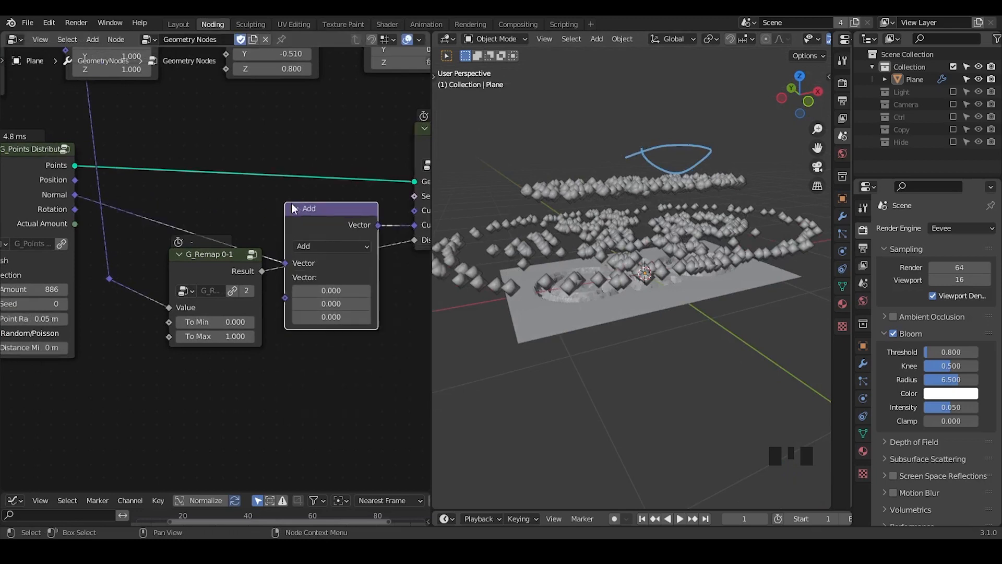
pyautogui.click(315, 225)
# Add a Random Value node below G_Remap 0-1 and set its data type to Vector.
pyautogui.hotkey('ctrl', 'a')
pyautogui.write('random')
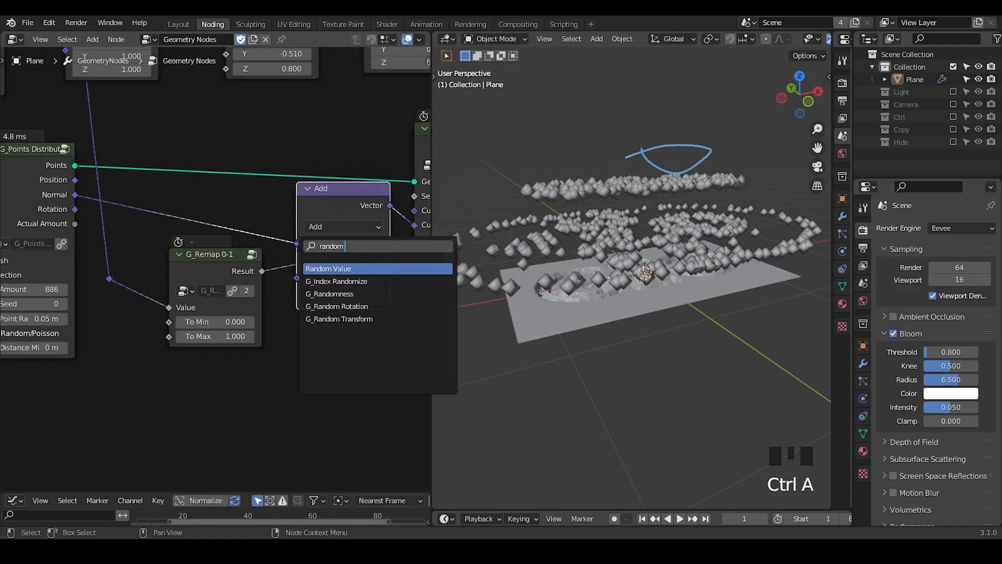
pyautogui.press('Return')
pyautogui.click(99, 348)
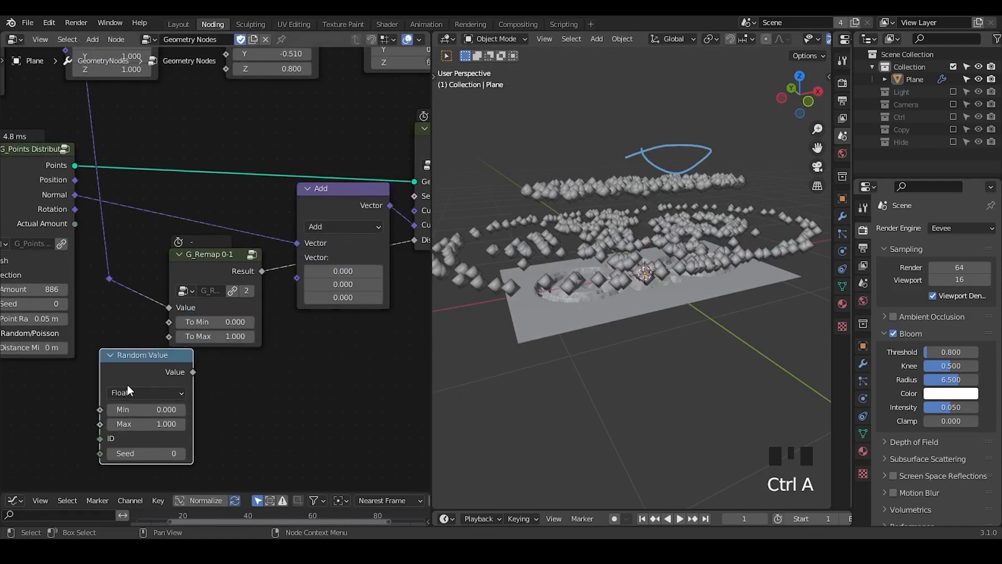
pyautogui.click(130, 393)
pyautogui.click(141, 437)
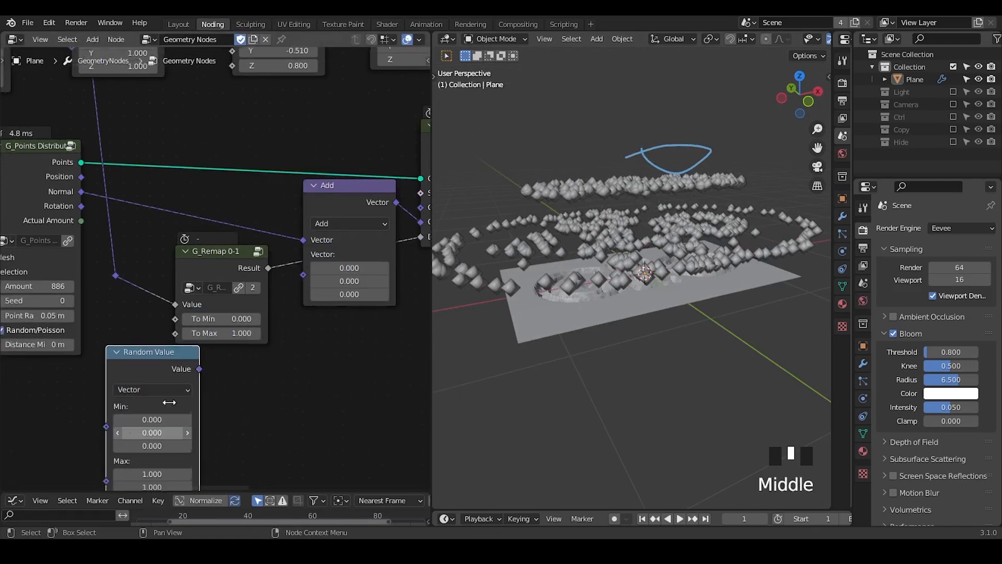
# Add a G_Negati node beside Random Value and link its Negative output to both Min and Max.
pyautogui.moveTo(135, 431); pyautogui.dragTo(259, 311, button='middle')
pyautogui.hotkey('ctrl', 'a')
pyautogui.write('neg')
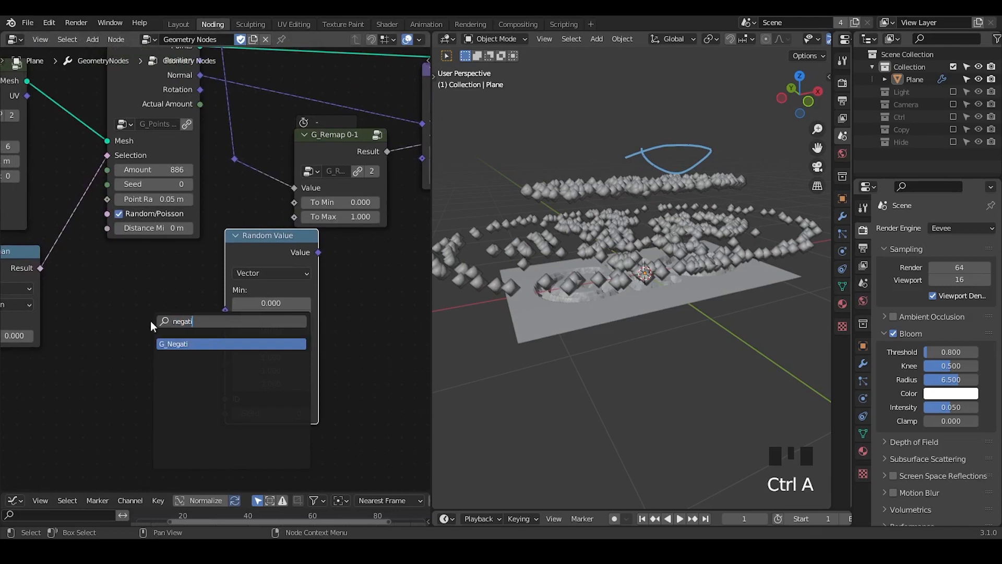
pyautogui.press('Return')
pyautogui.click(106, 330)
pyautogui.keyDown('alt'); pyautogui.moveTo(107, 332); pyautogui.dragTo(263, 300, button='right'); pyautogui.keyUp('alt')
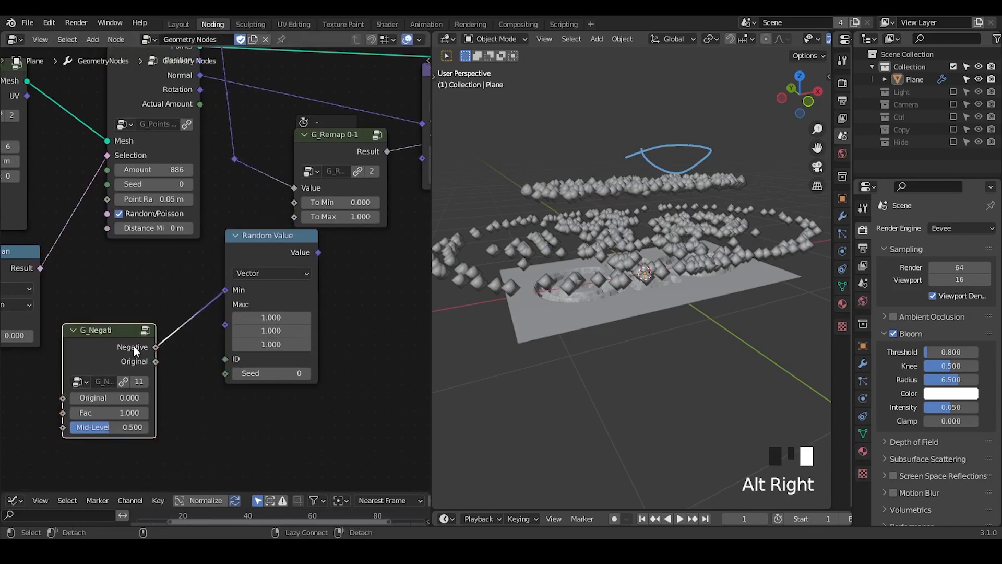
pyautogui.keyDown('alt'); pyautogui.moveTo(135, 346); pyautogui.dragTo(265, 330, button='right'); pyautogui.keyUp('alt')
# Link Random Value's output to the Add node's second Vector input and set G_Negati's Original to 0.160.
pyautogui.moveTo(290, 335); pyautogui.dragTo(195, 368, button='middle')
pyautogui.moveTo(223, 287); pyautogui.dragTo(327, 196)
pyautogui.moveTo(206, 297); pyautogui.dragTo(285, 239, button='middle')
pyautogui.keyDown('shift'); pyautogui.moveTo(92, 374); pyautogui.dragTo(173, 375); pyautogui.keyUp('shift')
# Reposition G_Negati and Random Value, collapse G_Remap 0-1, and nudge the Add node to tidy the layout.
pyautogui.moveTo(89, 352); pyautogui.dragTo(122, 316)
pyautogui.moveTo(250, 234); pyautogui.dragTo(313, 235)
pyautogui.moveTo(192, 45); pyautogui.dragTo(179, 174, button='middle')
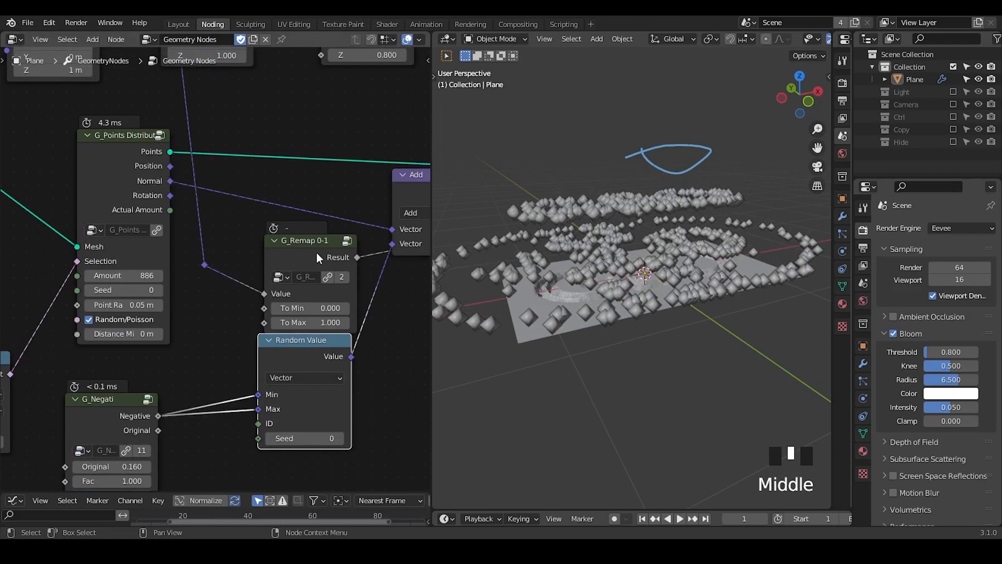
pyautogui.click(275, 239)
pyautogui.moveTo(284, 287); pyautogui.dragTo(193, 268, button='middle')
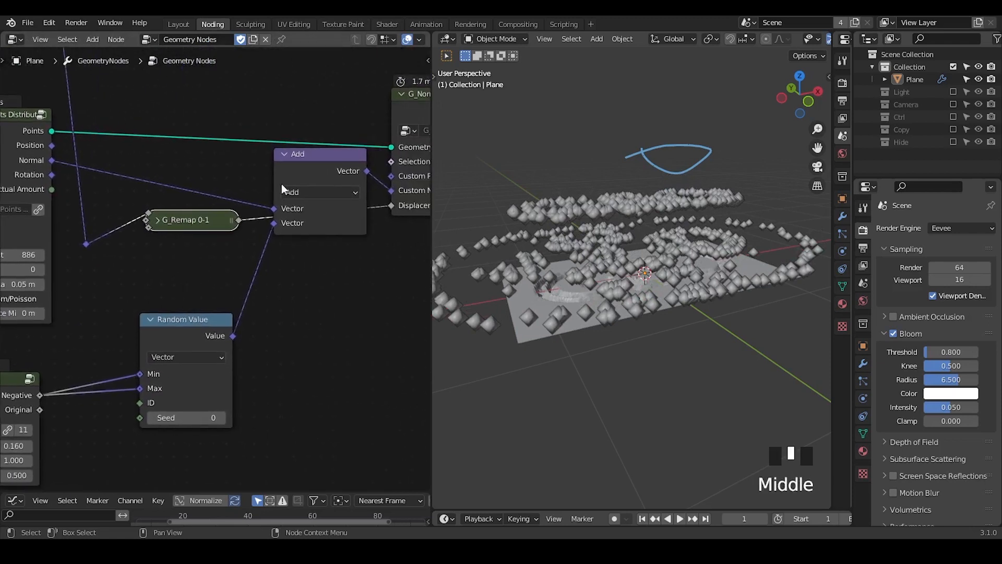
pyautogui.moveTo(287, 164); pyautogui.dragTo(292, 177)
# Connect G_Negati's Original output to Random Value's Max and set G_Negati's Original value to 0.180.
pyautogui.moveTo(161, 393); pyautogui.dragTo(242, 339, button='middle')
pyautogui.moveTo(71, 329); pyautogui.dragTo(96, 312)
pyautogui.moveTo(152, 335); pyautogui.dragTo(221, 334)
pyautogui.moveTo(105, 373)
pyautogui.keyDown('shift'); pyautogui.mouseDown()
pyautogui.moveTo(81, 374)
pyautogui.moveTo(105, 374)
pyautogui.mouseUp(); pyautogui.keyUp('shift')
pyautogui.moveTo(569, 228); pyautogui.dragTo(598, 227, button='middle')
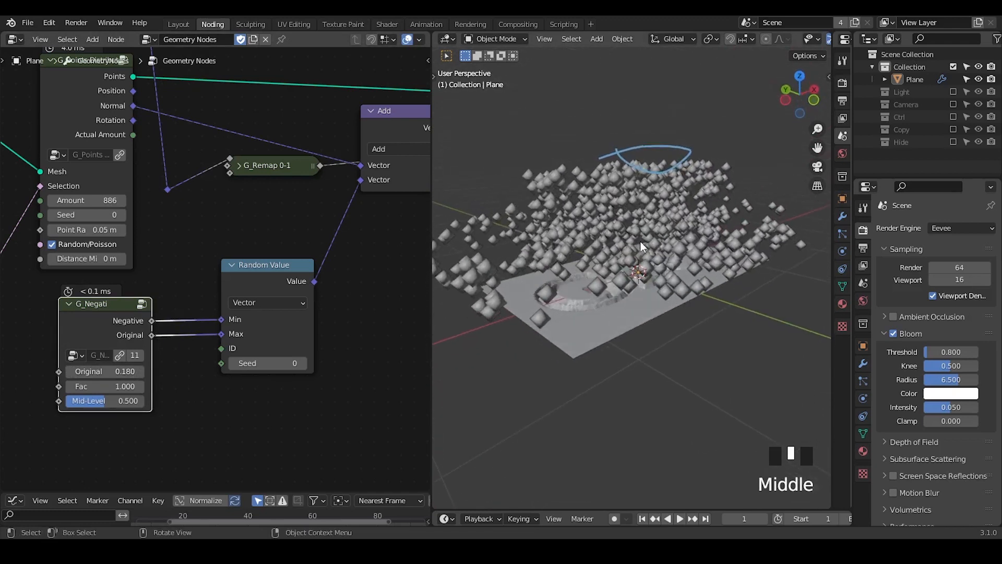
# Expand the collapsed G_Remap 0-1 node and set its To Max to 0.330.
pyautogui.moveTo(247, 170); pyautogui.dragTo(189, 230, button='middle')
pyautogui.click(179, 227)
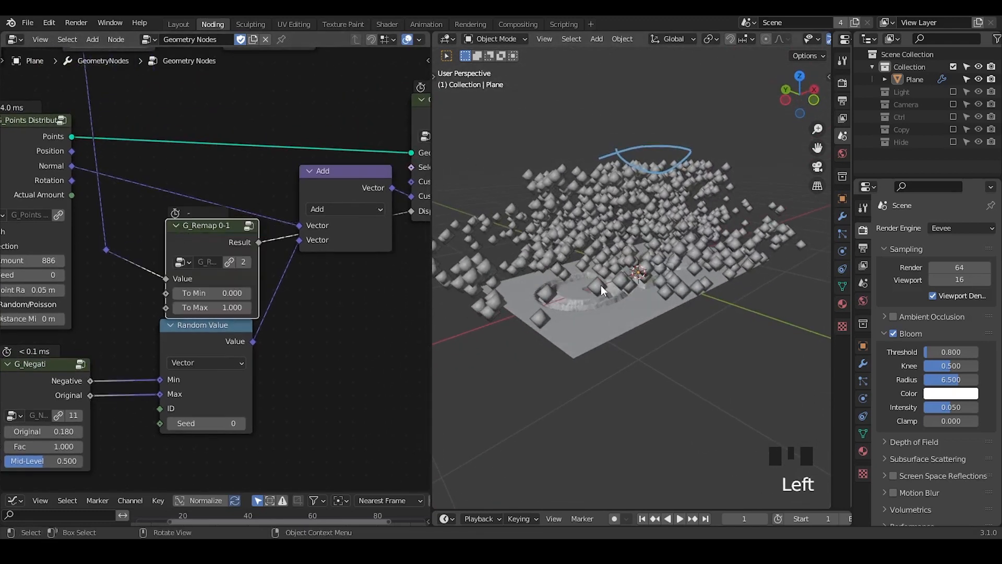
pyautogui.moveTo(600, 285); pyautogui.dragTo(556, 189, button='middle')
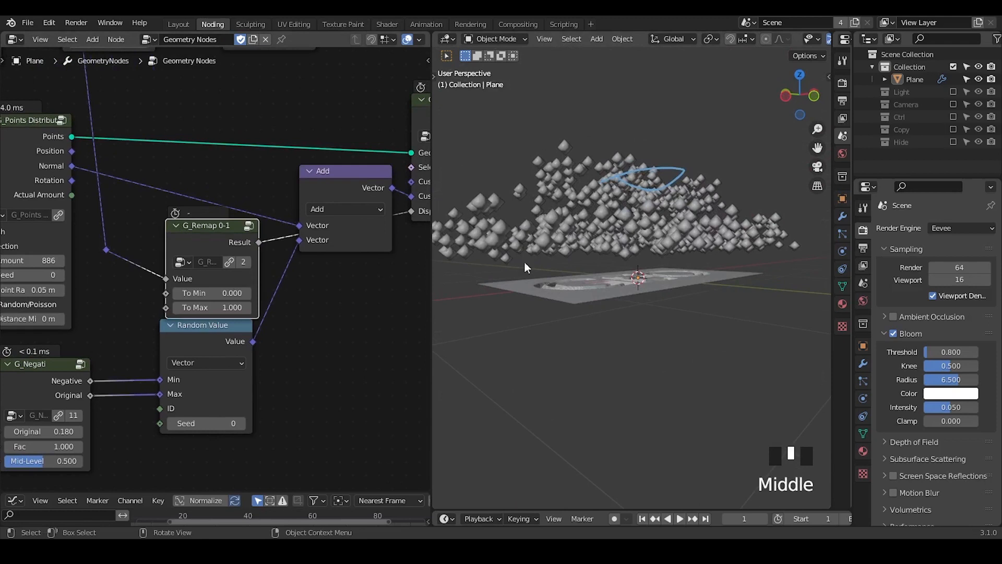
pyautogui.keyDown('shift'); pyautogui.moveTo(217, 308); pyautogui.dragTo(167, 308); pyautogui.keyUp('shift')
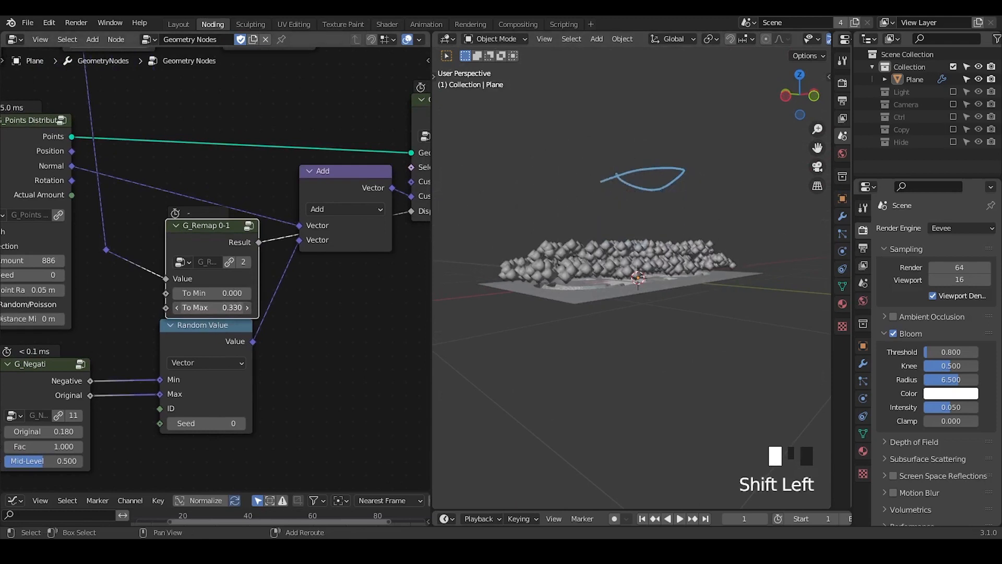
pyautogui.moveTo(211, 276); pyautogui.dragTo(292, 265, button='middle')
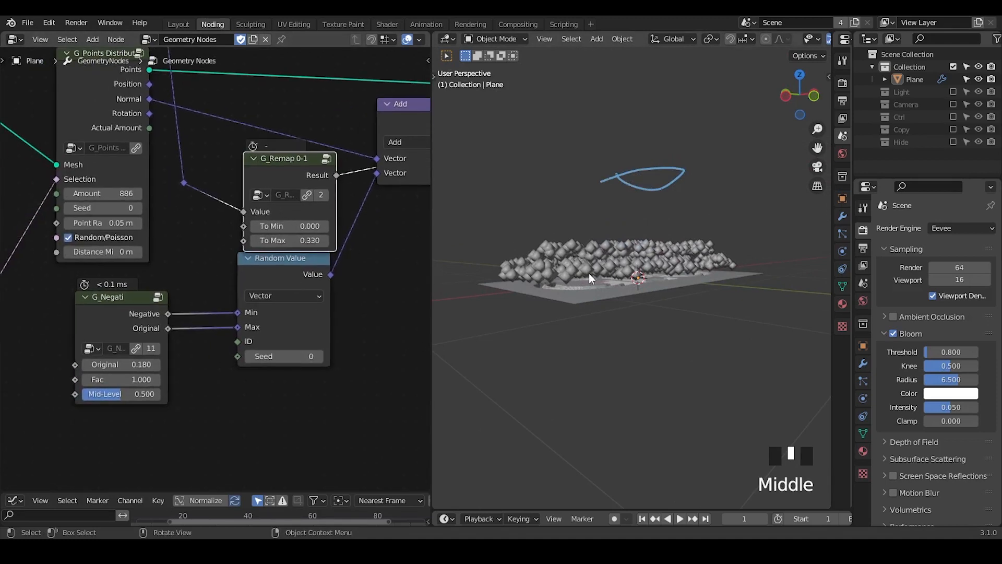
pyautogui.moveTo(589, 274)
pyautogui.mouseDown(button='middle')
pyautogui.moveTo(578, 335)
pyautogui.moveTo(587, 266)
pyautogui.mouseUp(button='middle')
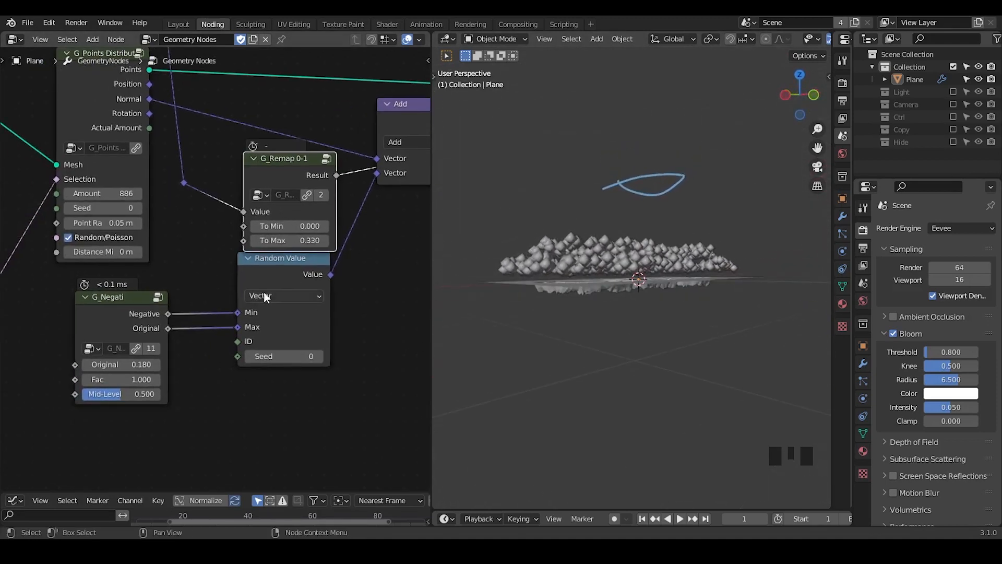
# Add a G_Randomness node below the Random Value node.
pyautogui.click(268, 272)
pyautogui.hotkey('ctrl', 'a')
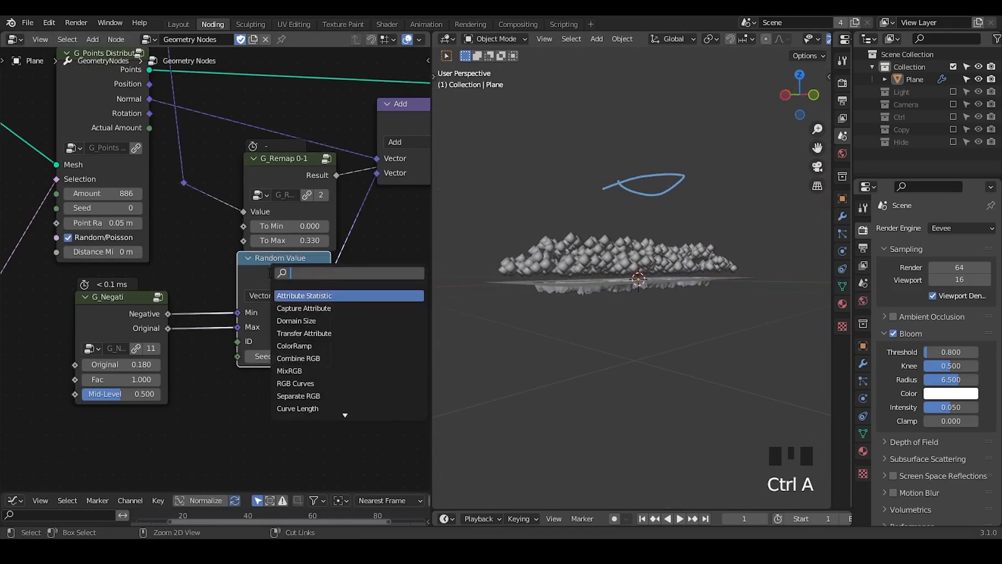
pyautogui.write('rabndo')
pyautogui.press('BackSpace')
pyautogui.press('BackSpace')
pyautogui.press('BackSpace')
pyautogui.press('BackSpace')
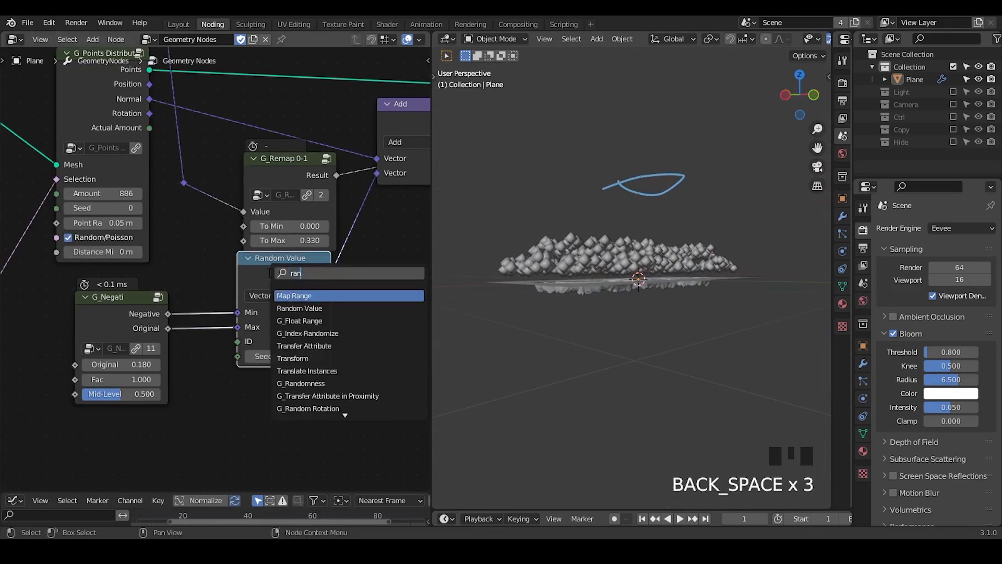
pyautogui.write('ndomness')
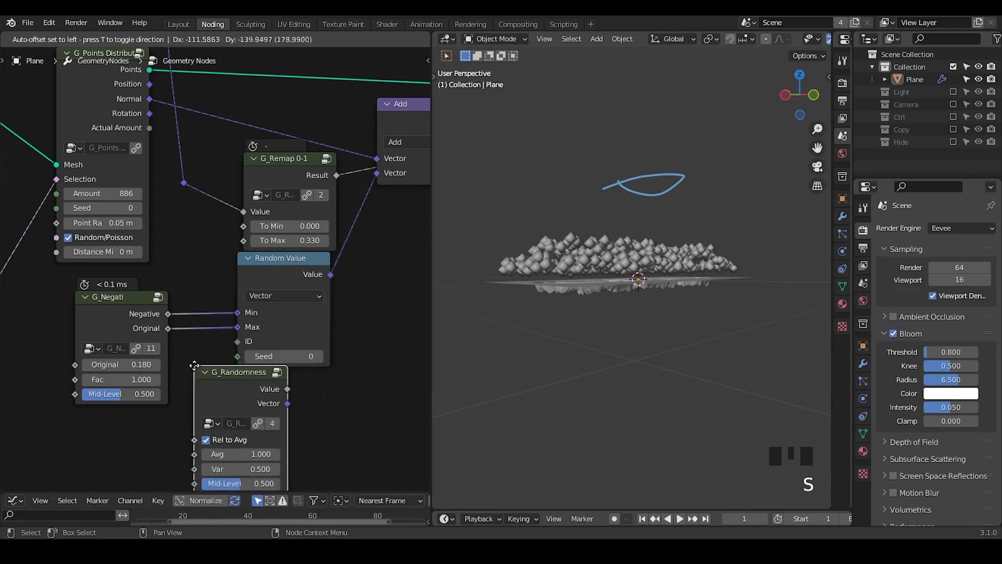
pyautogui.click(191, 365)
# Link G_Randomness's Value output to G_Remap 0-1's To Max input and set its Avg to 0.33.
pyautogui.moveTo(208, 331); pyautogui.dragTo(228, 278, button='middle')
pyautogui.keyDown('ctrl'); pyautogui.moveTo(228, 287); pyautogui.dragTo(261, 336, button='middle'); pyautogui.keyUp('ctrl')
pyautogui.moveTo(285, 330); pyautogui.dragTo(255, 199)
pyautogui.doubleClick(246, 371)
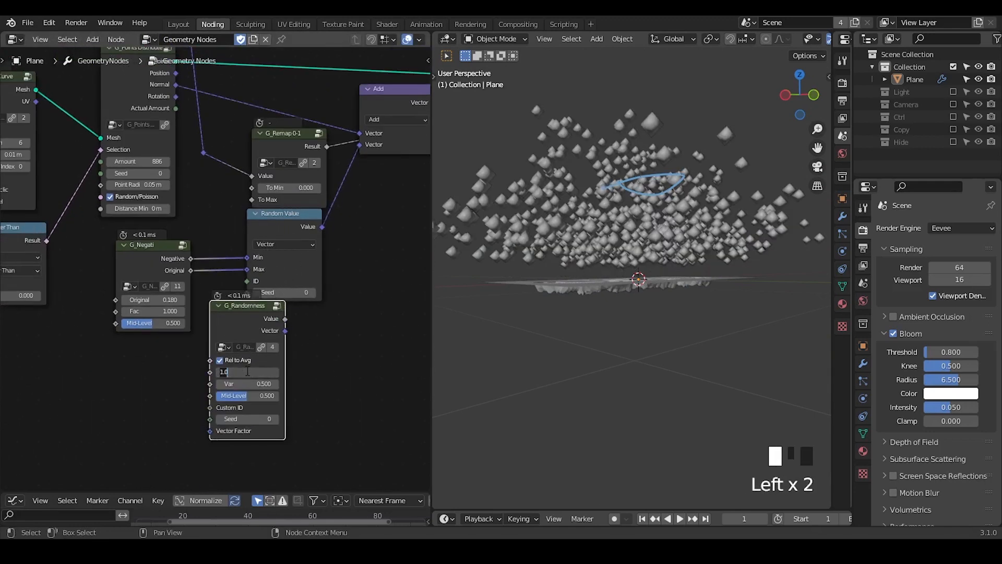
pyautogui.write('0.33')
pyautogui.press('Return')
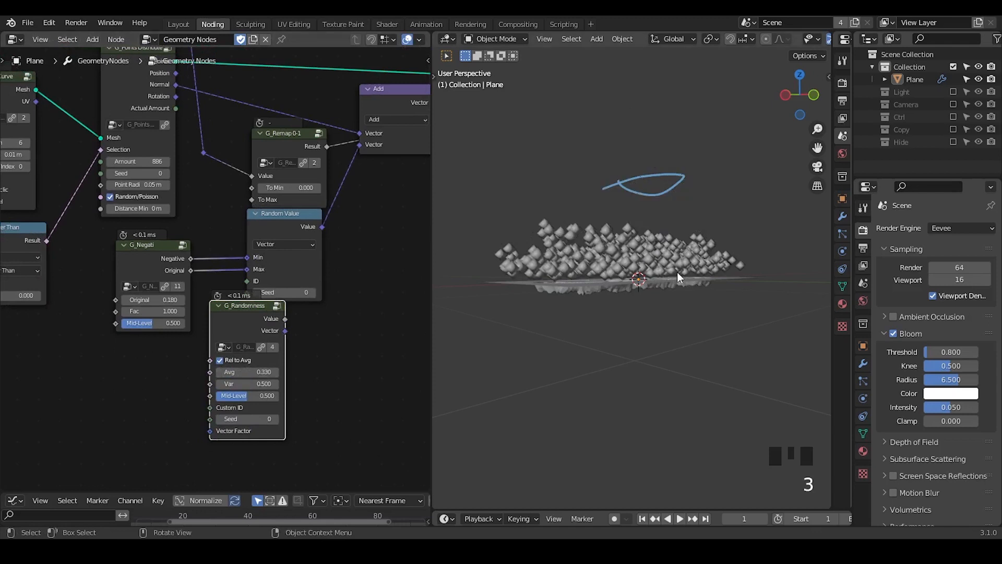
pyautogui.moveTo(678, 271); pyautogui.dragTo(526, 302, button='middle')
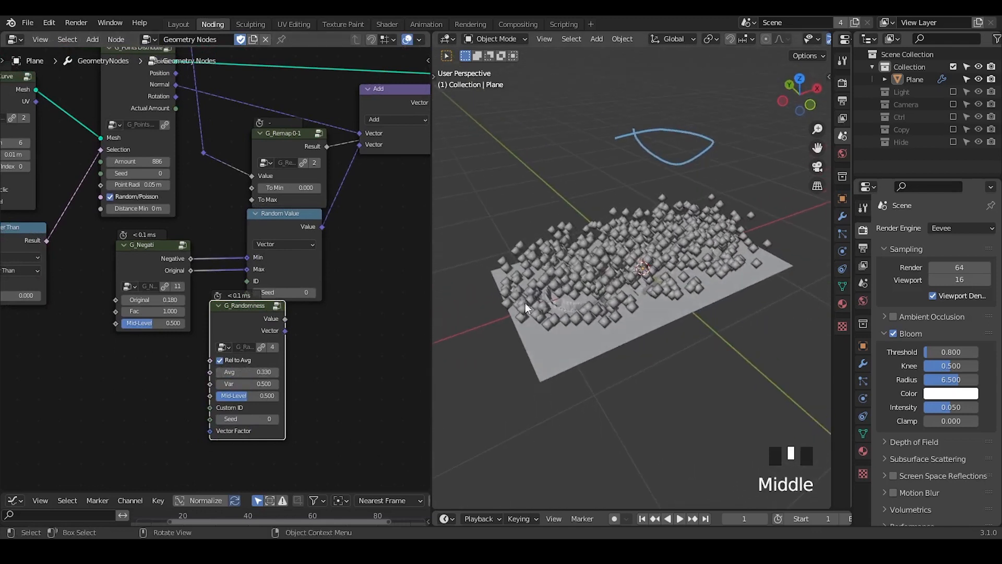
# Move the Random Value node aside and collapse it, and shift the G_Normal Displace node away from Add.
pyautogui.click(261, 212)
pyautogui.moveTo(261, 212); pyautogui.dragTo(327, 242)
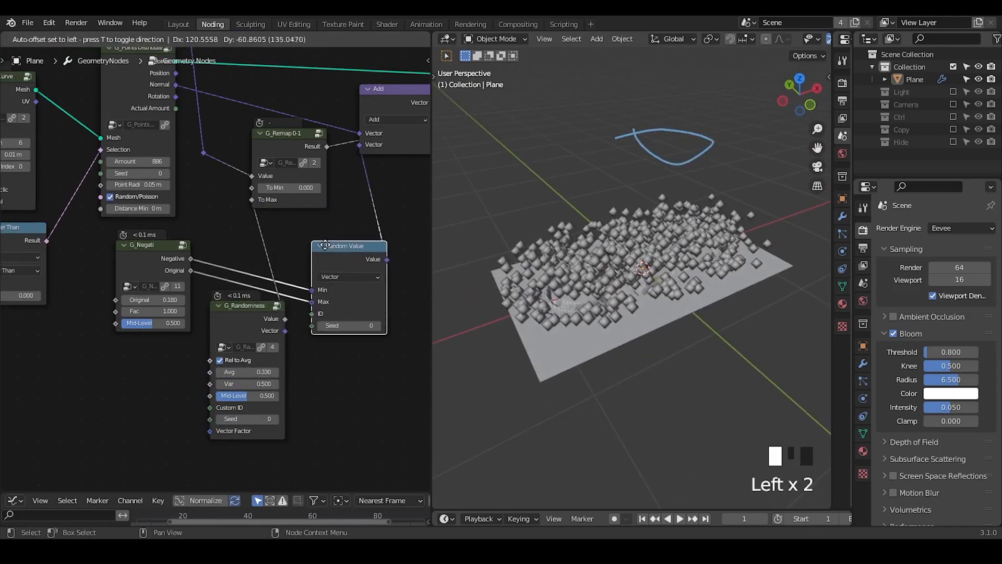
pyautogui.click(317, 244)
pyautogui.moveTo(380, 254); pyautogui.dragTo(246, 205, button='middle')
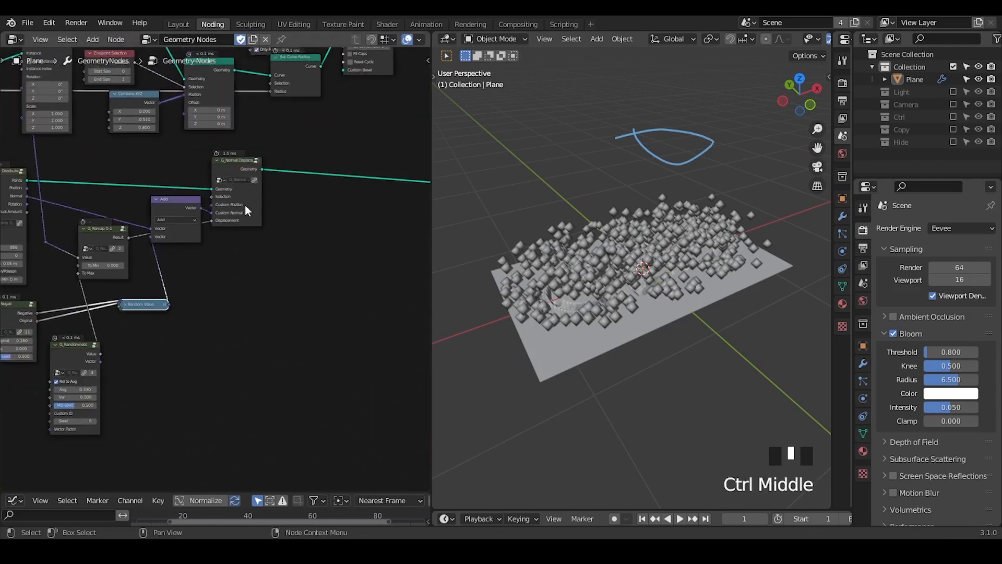
pyautogui.moveTo(232, 167); pyautogui.dragTo(273, 163)
# Insert an Instance on Points node on the geometry link after G_Normal Displace.
pyautogui.moveTo(338, 280); pyautogui.dragTo(252, 311, button='middle')
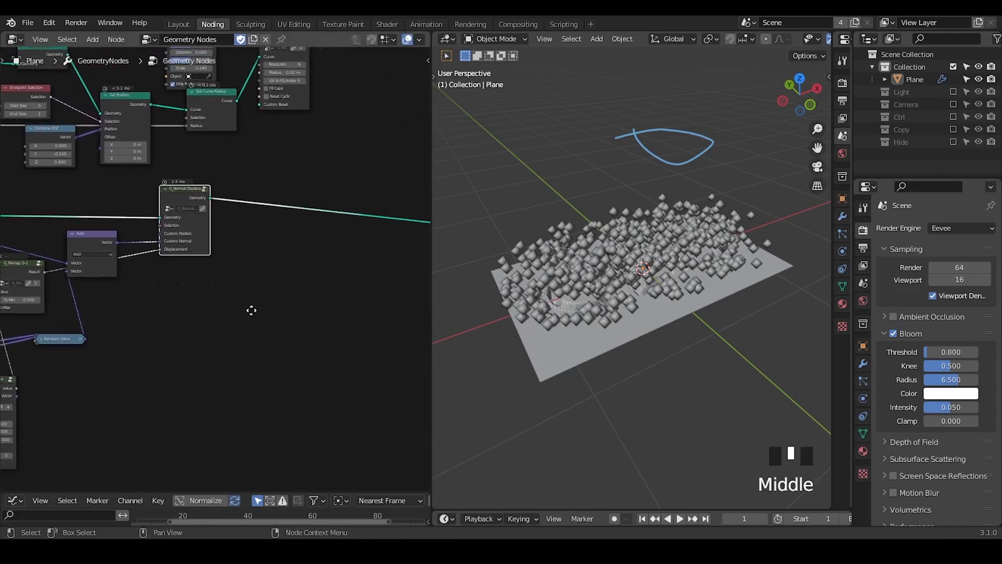
pyautogui.hotkey('ctrl', 'a')
pyautogui.write('point ins')
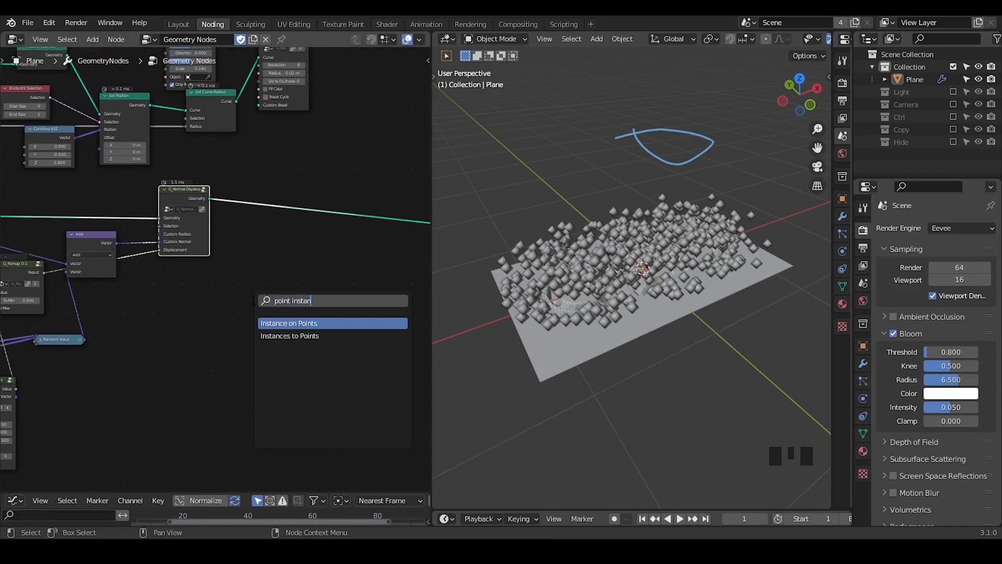
pyautogui.press('Return')
pyautogui.click(275, 202)
pyautogui.keyDown('ctrl'); pyautogui.moveTo(270, 314); pyautogui.dragTo(265, 214, button='middle'); pyautogui.keyUp('ctrl')
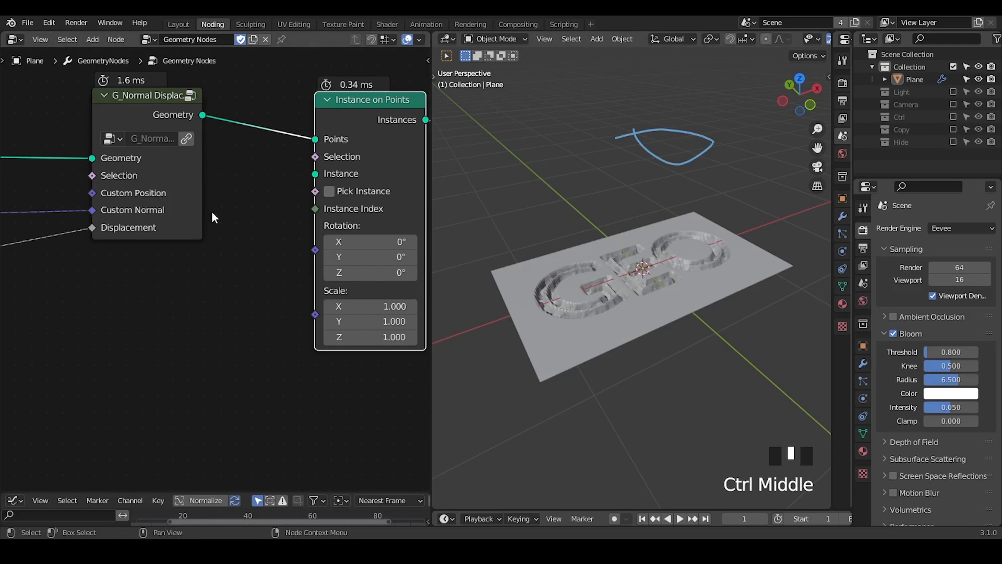
pyautogui.hotkey('ctrl', 'a')
pyautogui.write('ic')
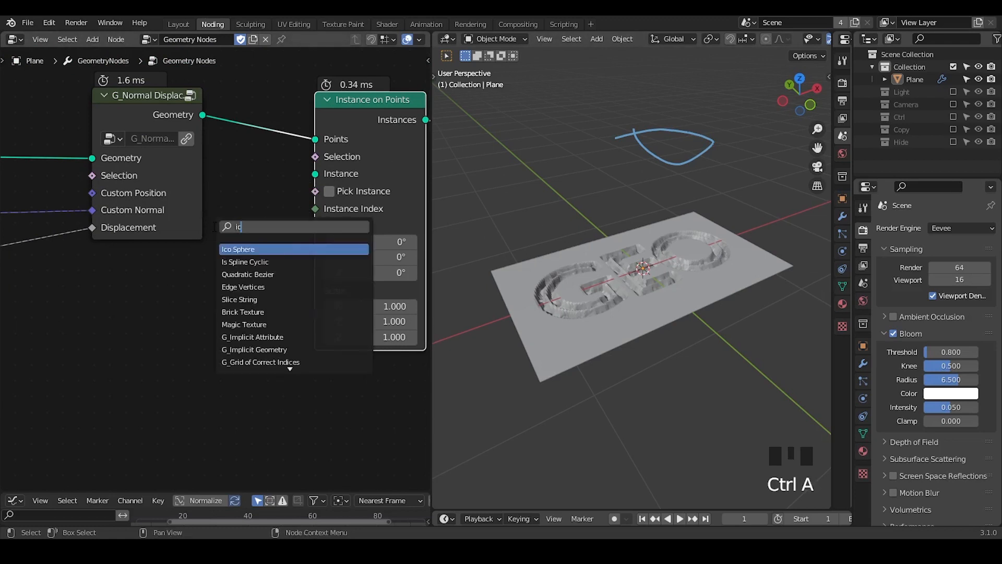
pyautogui.press('Return')
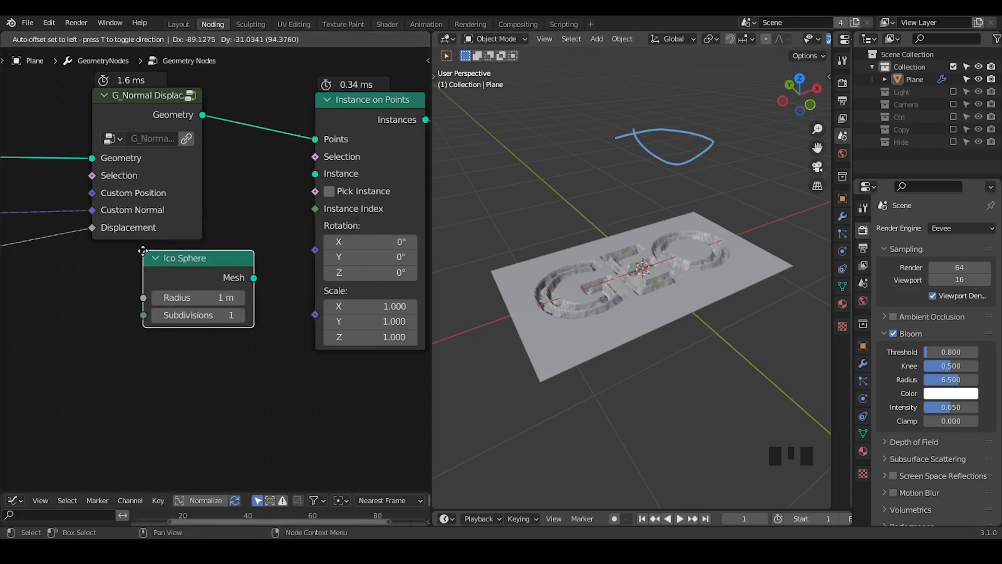
pyautogui.click(143, 251)
pyautogui.press('x')
# Add a Cylinder node below G_Normal Displace and link its Mesh output to Instance on Points' Instance input.
pyautogui.hotkey('ctrl', 'a')
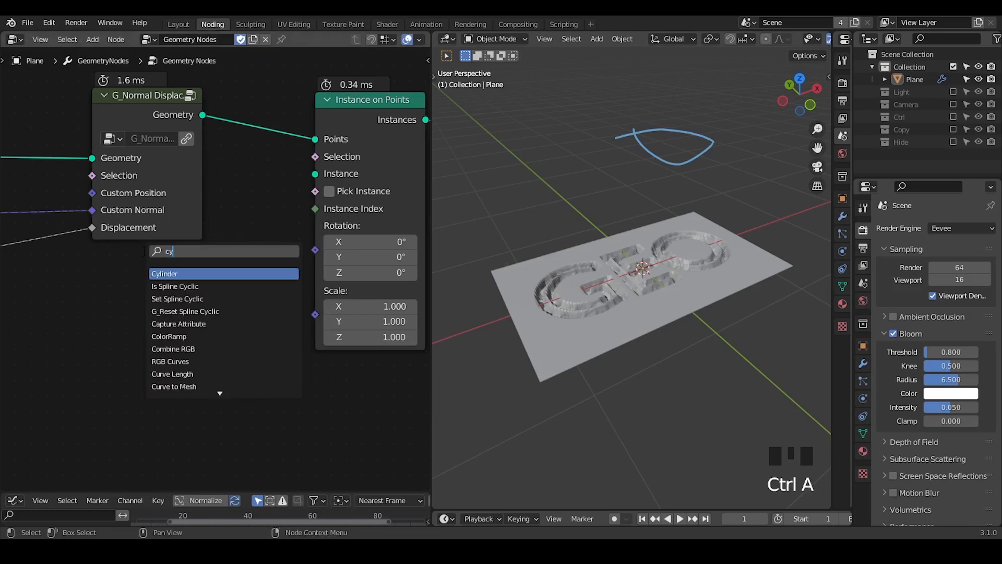
pyautogui.write('cylin')
pyautogui.press('Return')
pyautogui.click(139, 264)
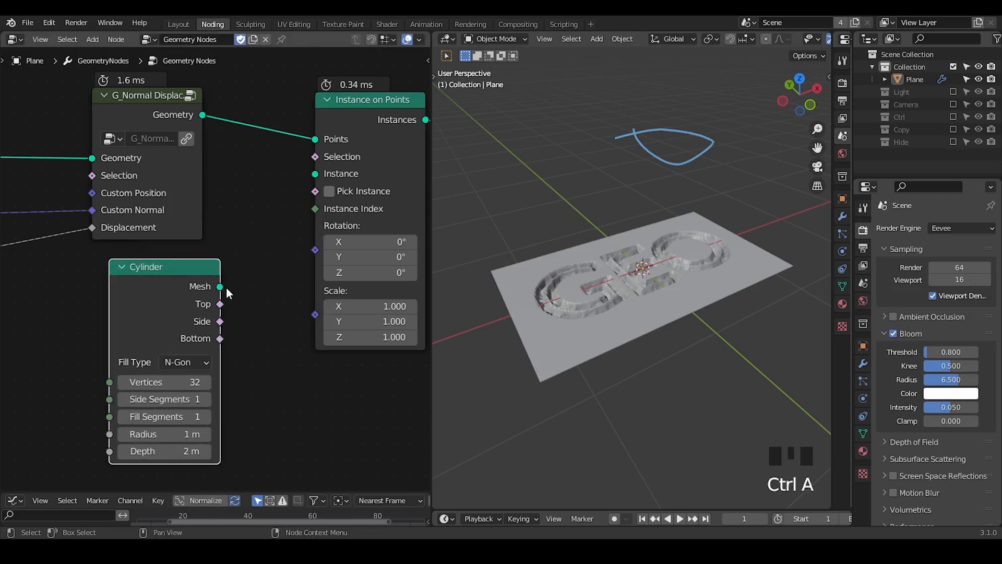
pyautogui.moveTo(222, 287); pyautogui.dragTo(273, 210)
pyautogui.moveTo(310, 180); pyautogui.dragTo(315, 174)
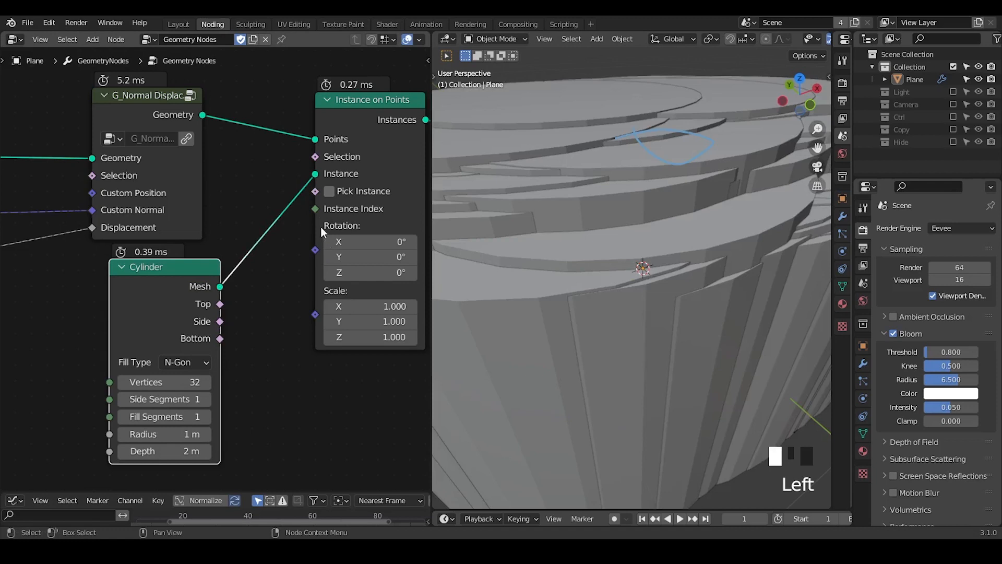
# Set Instance on Points' Scale to 0.020 on X, Y and Z, and collapse the Cylinder node.
pyautogui.keyDown('shift'); pyautogui.click(371, 306); pyautogui.keyUp('shift')
pyautogui.keyDown('shift'); pyautogui.moveTo(371, 307); pyautogui.dragTo(314, 337); pyautogui.keyUp('shift')
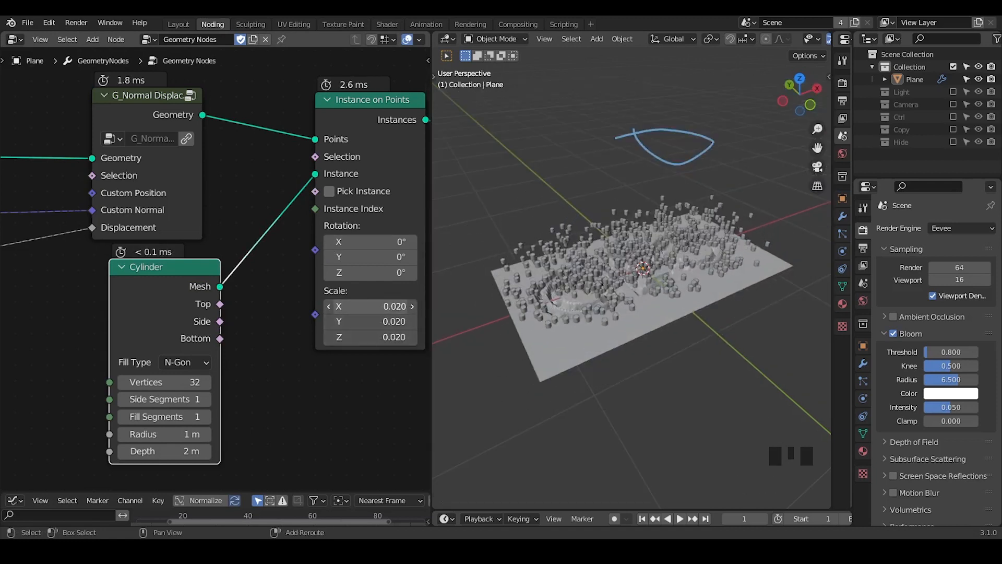
pyautogui.moveTo(132, 273); pyautogui.dragTo(237, 269, button='middle')
pyautogui.click(226, 251)
# Add an Align Euler to Vector node below Cylinder and link the Add node's Vector output to its Vector input.
pyautogui.hotkey('ctrl', 'a')
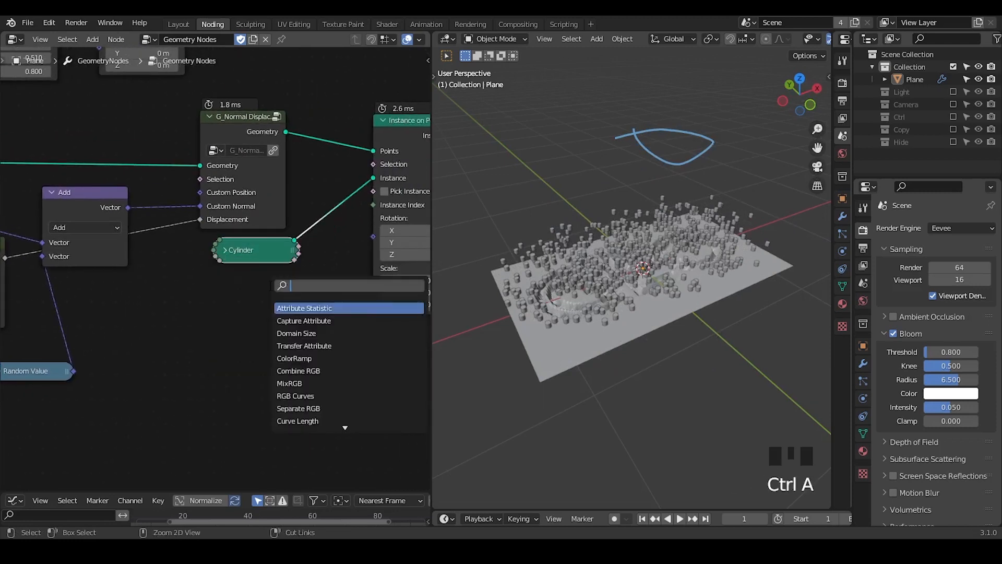
pyautogui.write('ali')
pyautogui.press('Return')
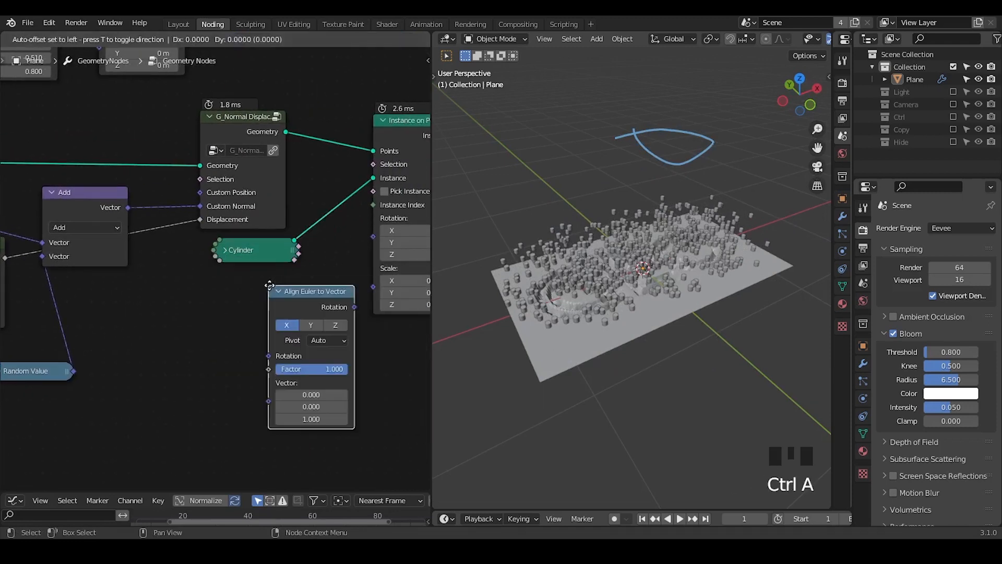
pyautogui.click(261, 281)
pyautogui.moveTo(128, 208); pyautogui.dragTo(236, 321)
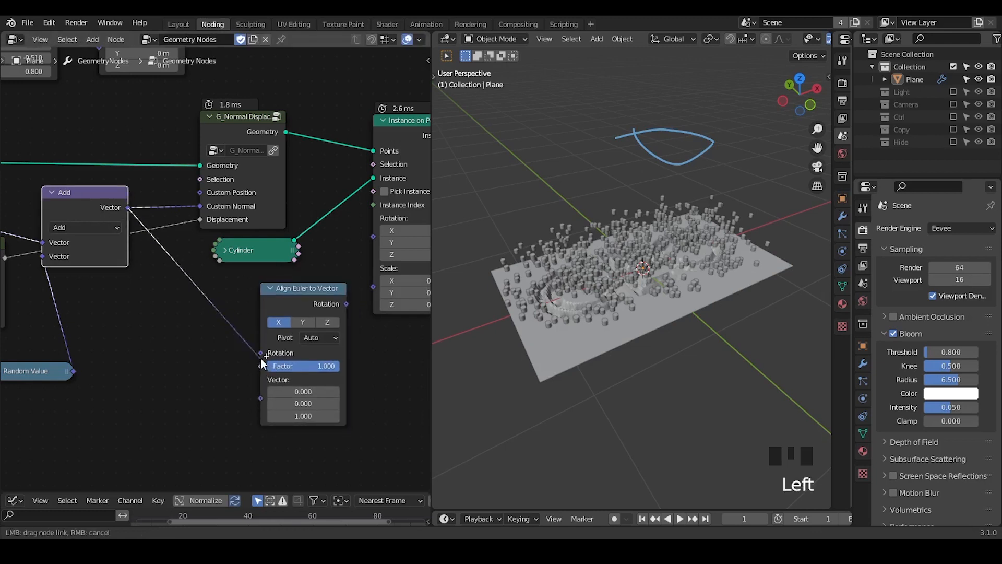
pyautogui.moveTo(261, 393); pyautogui.dragTo(261, 394)
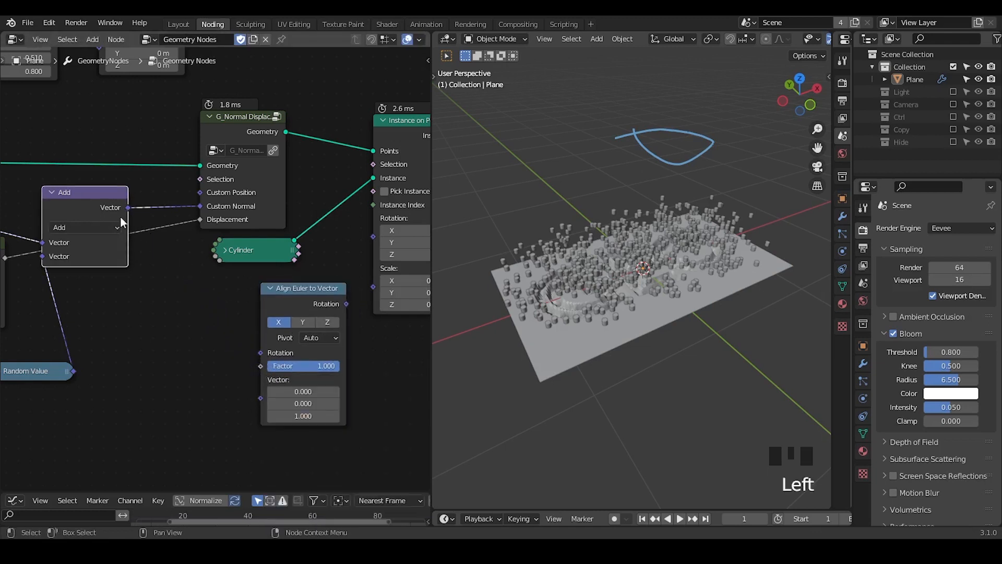
pyautogui.keyDown('alt'); pyautogui.moveTo(120, 216); pyautogui.dragTo(260, 355, button='right'); pyautogui.keyUp('alt')
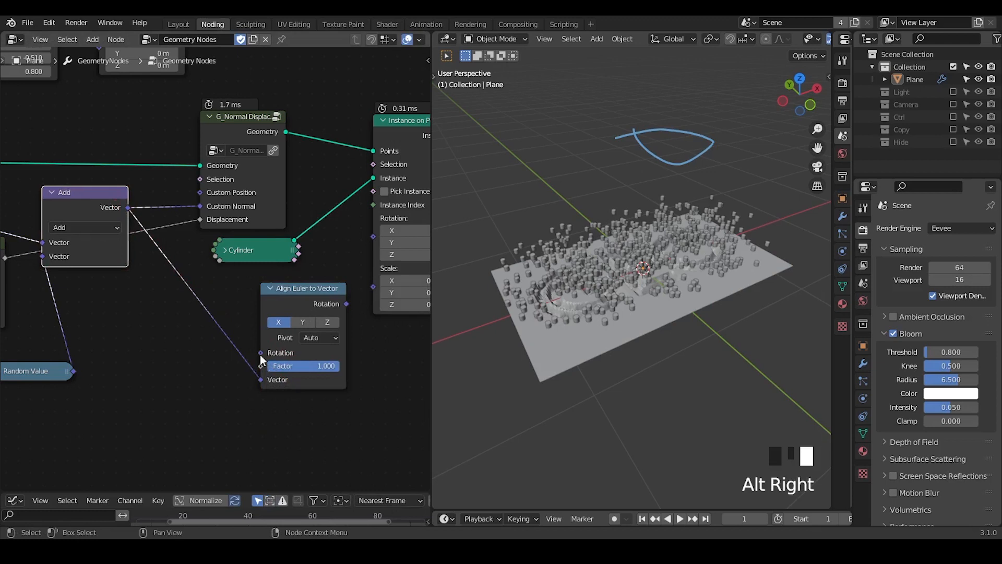
# Set Align Euler to Vector's axis to Z and link its Rotation output to Instance on Points' Rotation.
pyautogui.click(327, 322)
pyautogui.moveTo(328, 296); pyautogui.dragTo(371, 238)
pyautogui.moveTo(586, 327); pyautogui.dragTo(584, 286, button='middle')
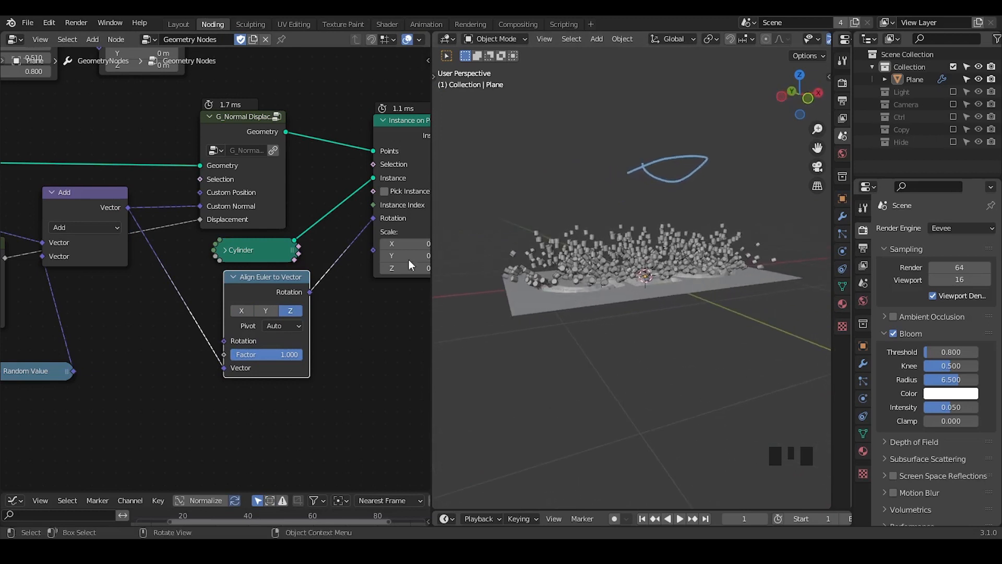
# Set the Cylinder's Radius to 0.31 m and Depth to 1.94 m, collapsing the node again when done.
pyautogui.moveTo(321, 220); pyautogui.dragTo(315, 218, button='middle')
pyautogui.click(224, 247)
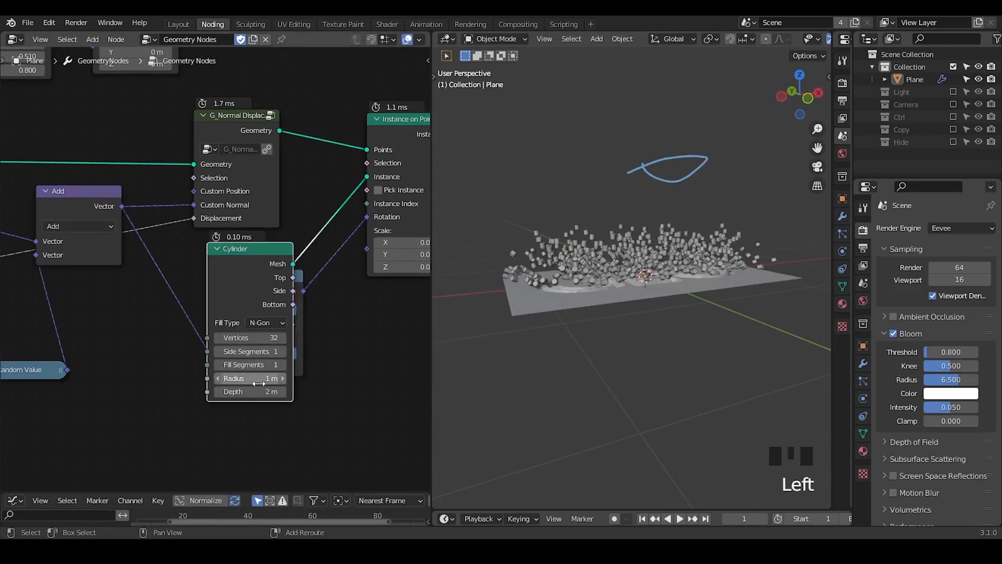
pyautogui.keyDown('shift'); pyautogui.moveTo(257, 391); pyautogui.dragTo(232, 378); pyautogui.keyUp('shift')
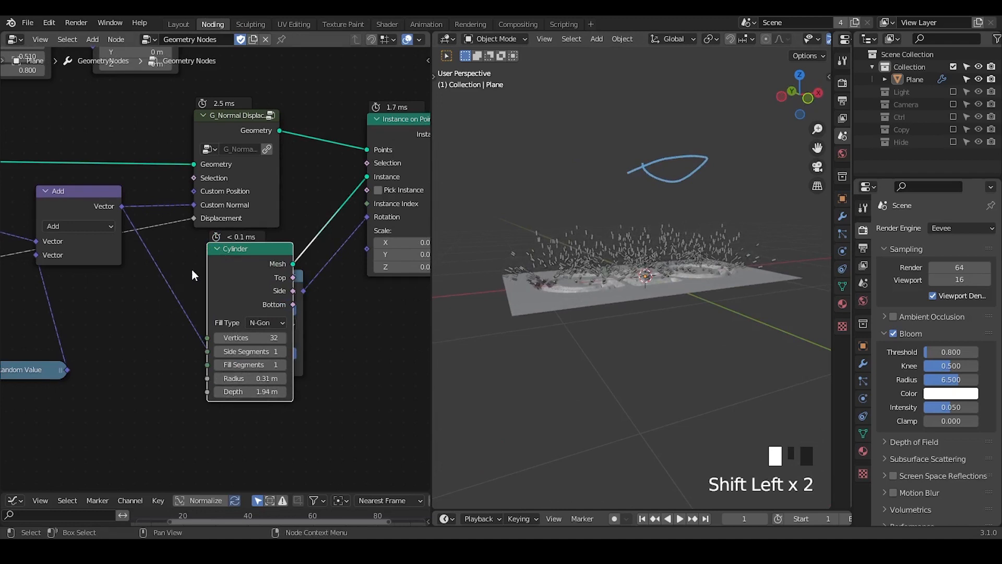
pyautogui.click(217, 247)
# Duplicate G_Remap 0-1 with its input links kept and place the copy below Align Euler to Vector.
pyautogui.moveTo(278, 294); pyautogui.dragTo(1, 346, button='middle')
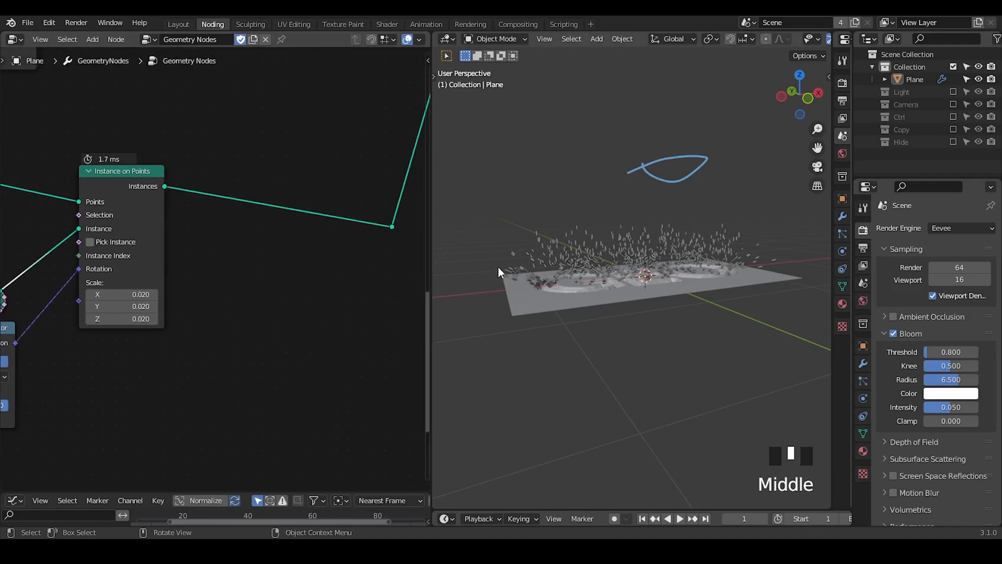
pyautogui.keyDown('ctrl'); pyautogui.moveTo(498, 267); pyautogui.dragTo(631, 269, button='middle'); pyautogui.keyUp('ctrl')
pyautogui.moveTo(306, 274); pyautogui.dragTo(350, 236, button='middle')
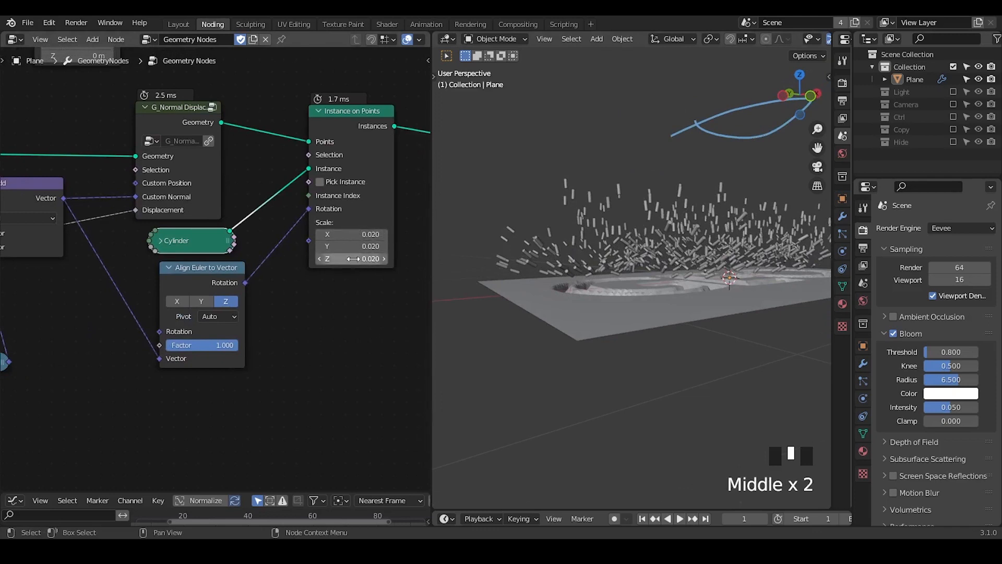
pyautogui.moveTo(205, 286); pyautogui.dragTo(230, 292, button='middle')
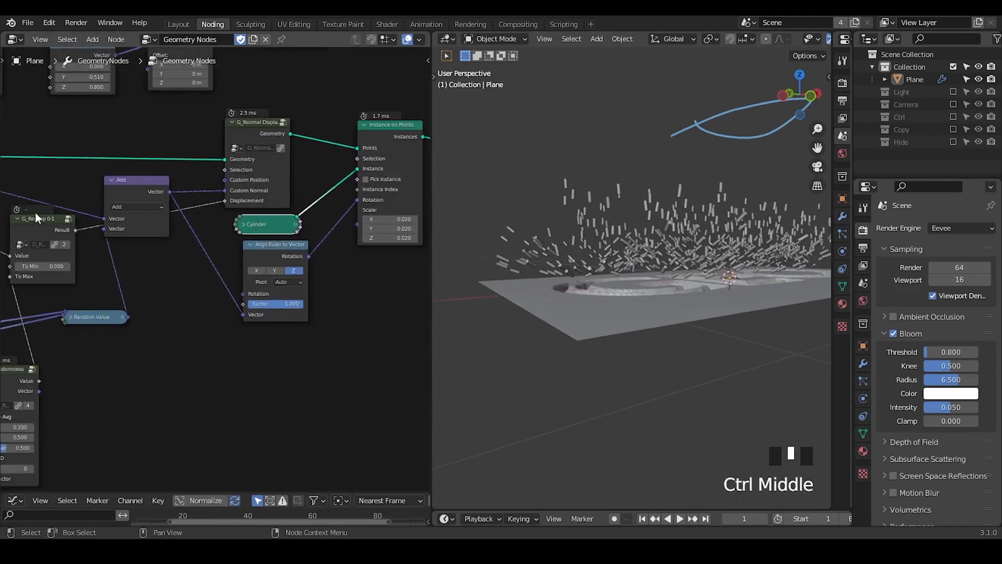
pyautogui.moveTo(30, 221); pyautogui.dragTo(39, 223)
pyautogui.moveTo(39, 223); pyautogui.dragTo(115, 207, button='middle')
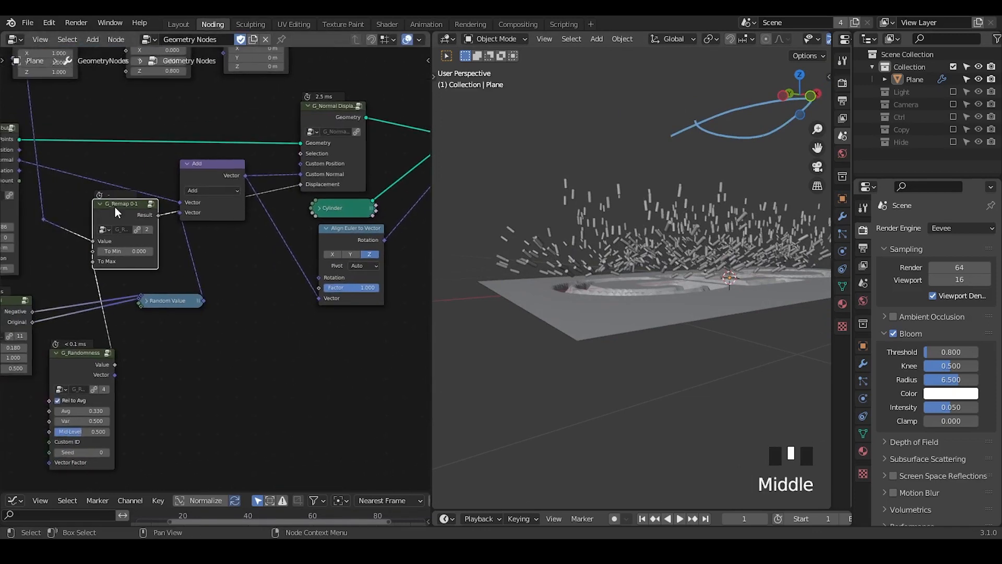
pyautogui.hotkey('shift', 'ctrl', 'd')
pyautogui.click(249, 324)
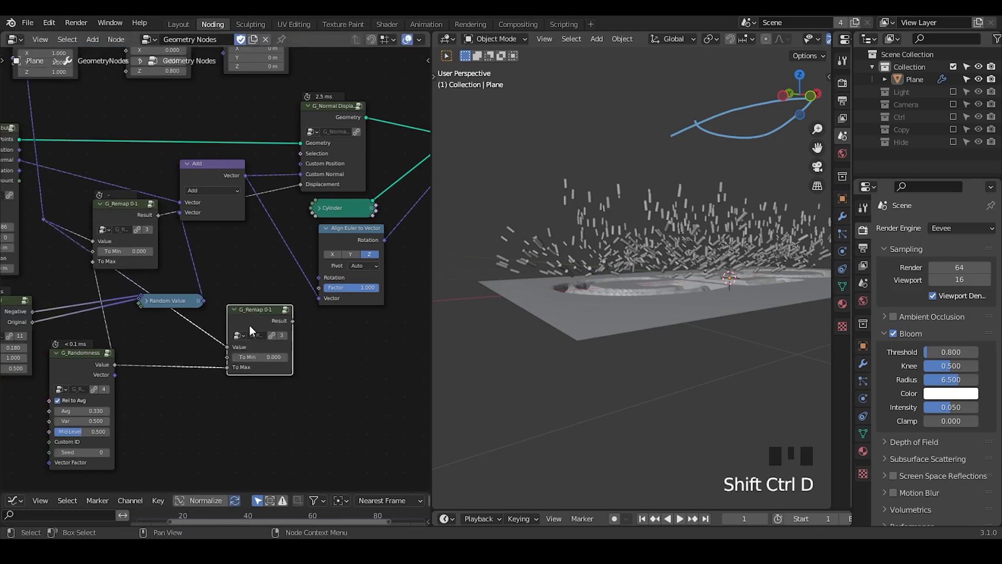
# Cut the link from G_Randomness to the To Max input of the duplicated G_Remap 0-1.
pyautogui.moveTo(255, 356); pyautogui.dragTo(181, 319, button='middle')
pyautogui.keyDown('ctrl'); pyautogui.moveTo(73, 320); pyautogui.dragTo(111, 367, button='right'); pyautogui.keyUp('ctrl')
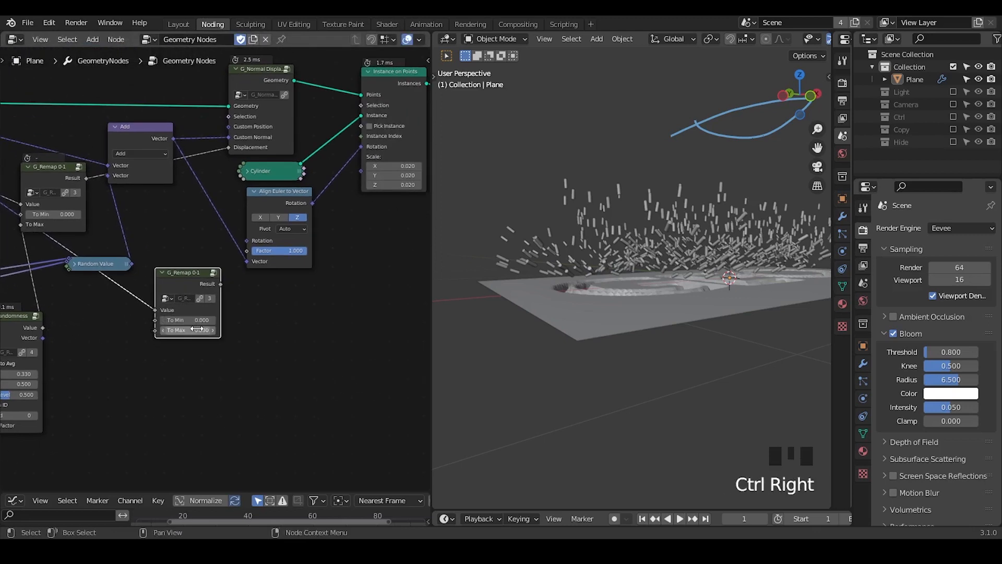
pyautogui.click(197, 329)
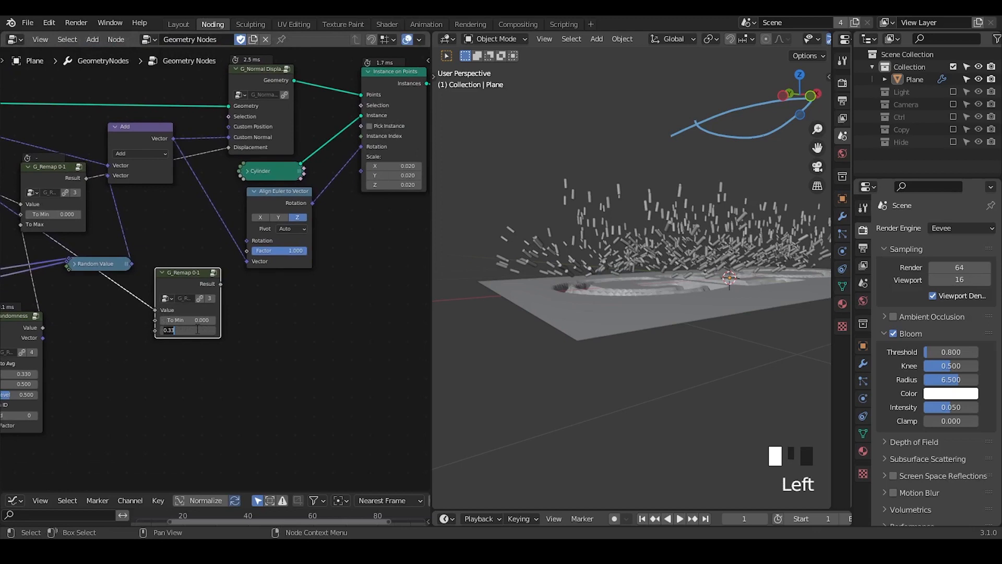
pyautogui.doubleClick(190, 321)
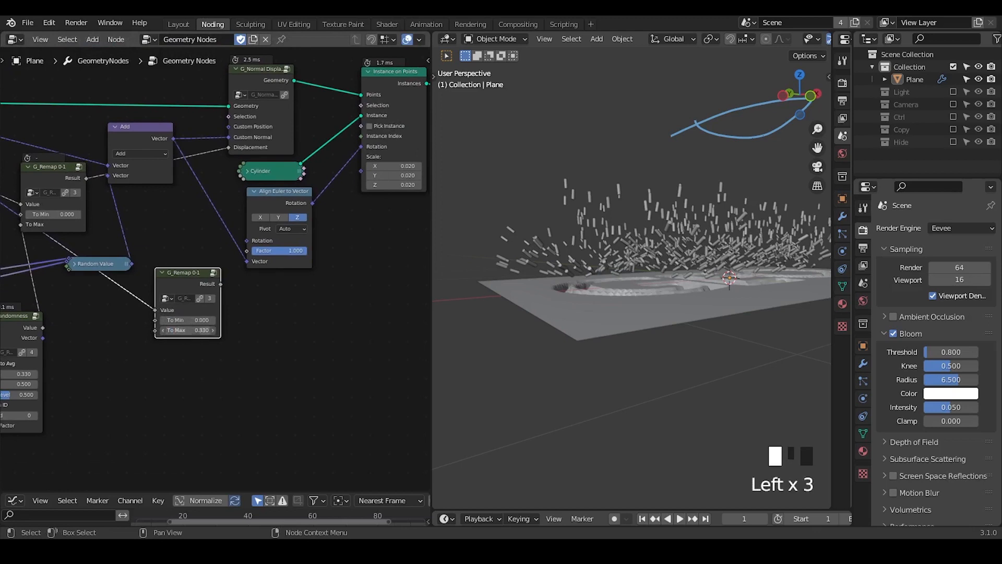
# Move the duplicated G_Remap 0-1 aside and insert a Float Curve on the link feeding its Value input.
pyautogui.moveTo(177, 275); pyautogui.dragTo(343, 306)
pyautogui.hotkey('ctrl', 'a')
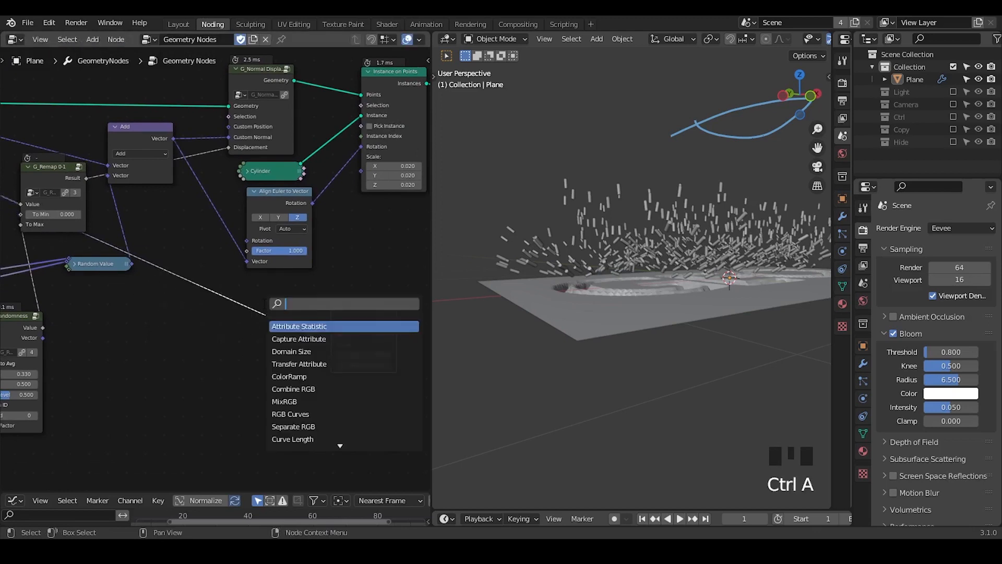
pyautogui.write('float')
pyautogui.press('Return')
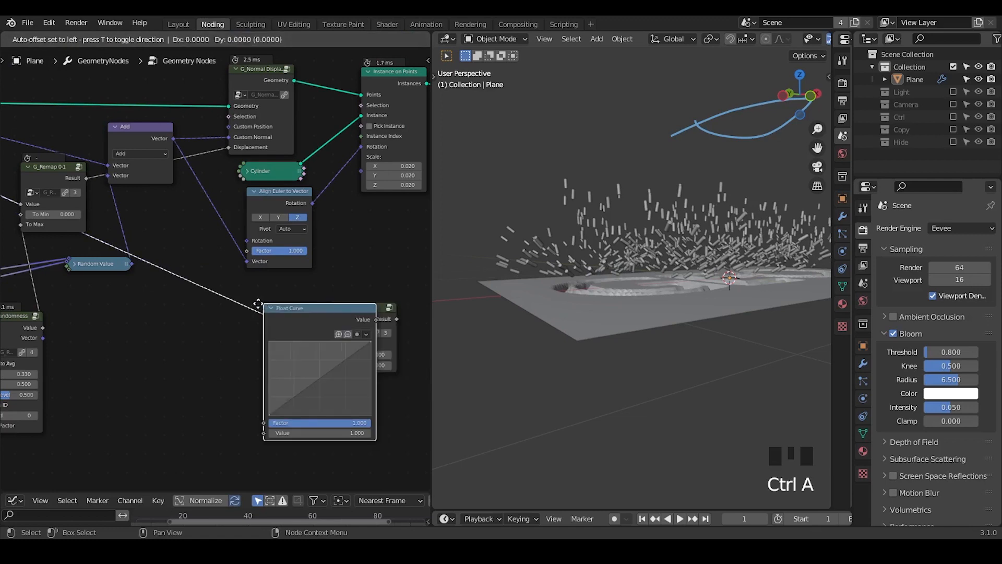
pyautogui.click(194, 285)
# Shape the Float Curve into an arch with a midpoint at about 0.51, 0.96 and the end point lowered to zero.
pyautogui.moveTo(156, 320); pyautogui.dragTo(200, 280, button='middle')
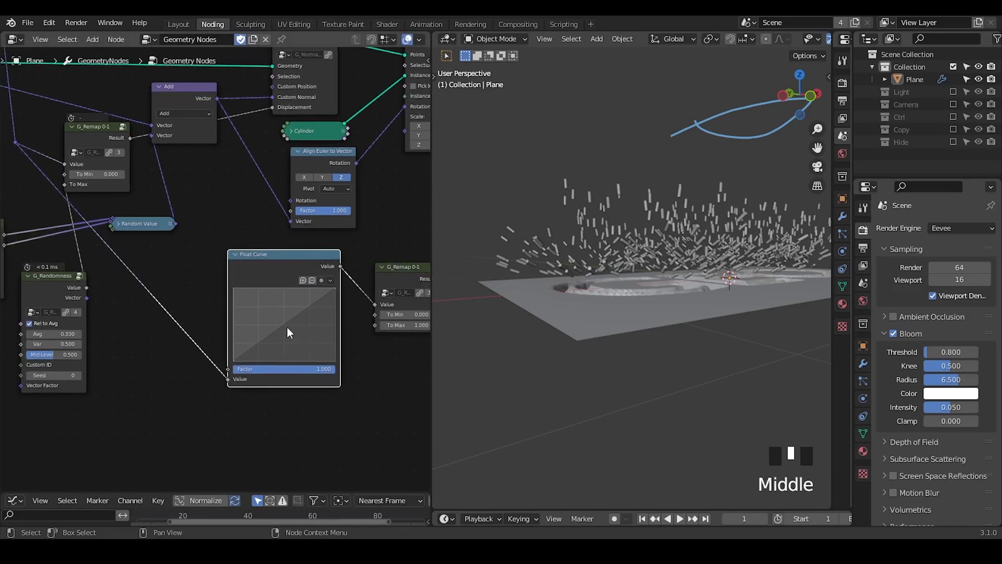
pyautogui.click(335, 288)
pyautogui.moveTo(286, 330); pyautogui.dragTo(272, 310)
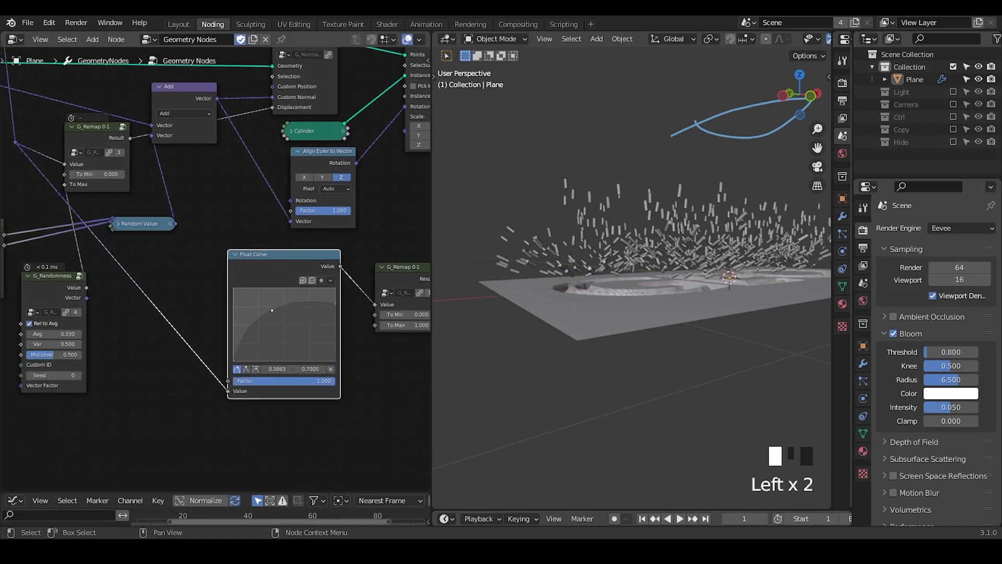
pyautogui.moveTo(334, 303); pyautogui.dragTo(335, 360)
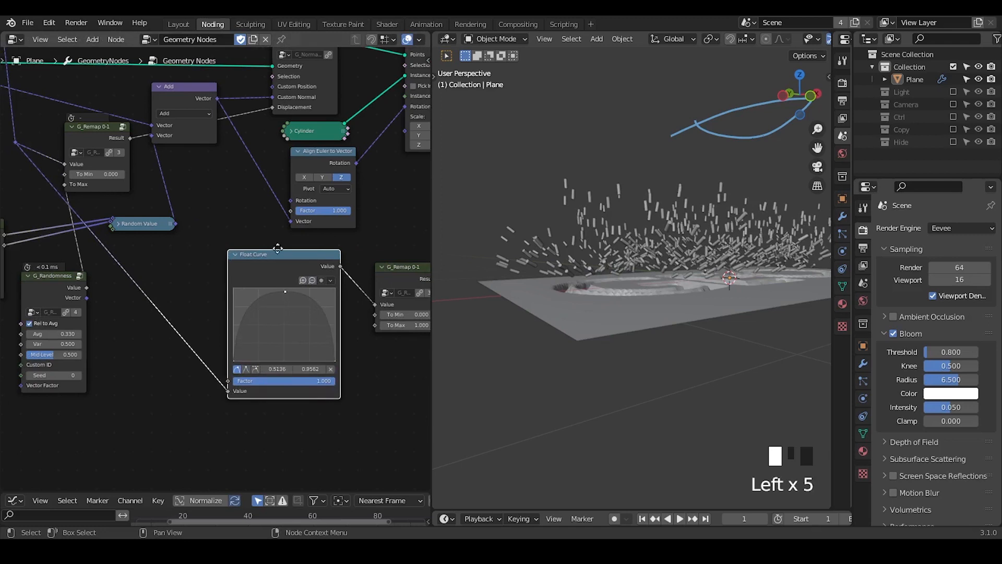
# Link the duplicated G_Remap 0-1's Result to Instance on Points' Scale and set its To Max to 0.020.
pyautogui.moveTo(278, 248); pyautogui.dragTo(242, 237)
pyautogui.moveTo(386, 267); pyautogui.dragTo(348, 255)
pyautogui.moveTo(348, 255); pyautogui.dragTo(264, 294, button='middle')
pyautogui.moveTo(316, 298); pyautogui.dragTo(326, 157)
pyautogui.moveTo(300, 319); pyautogui.dragTo(325, 309, button='middle')
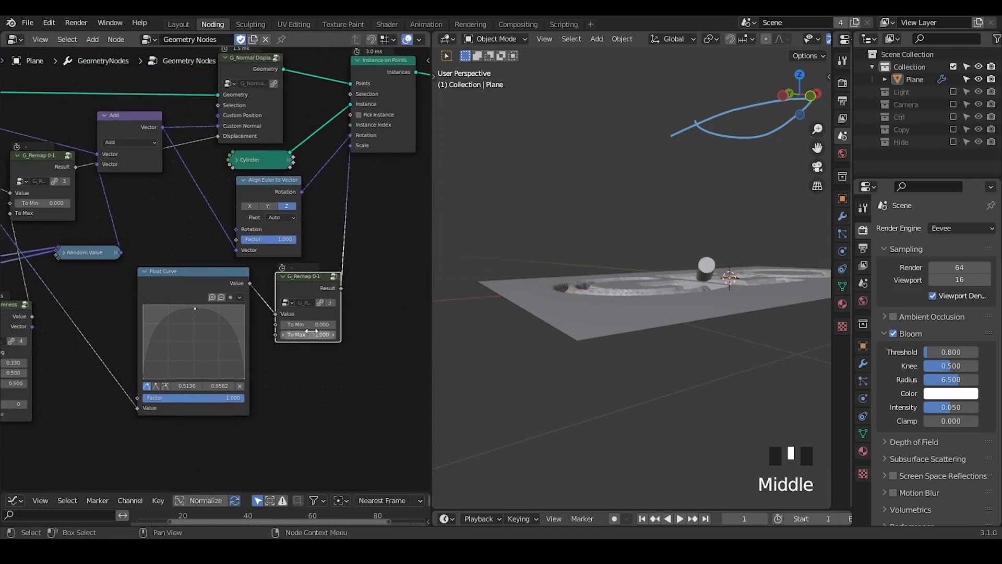
pyautogui.click(311, 324)
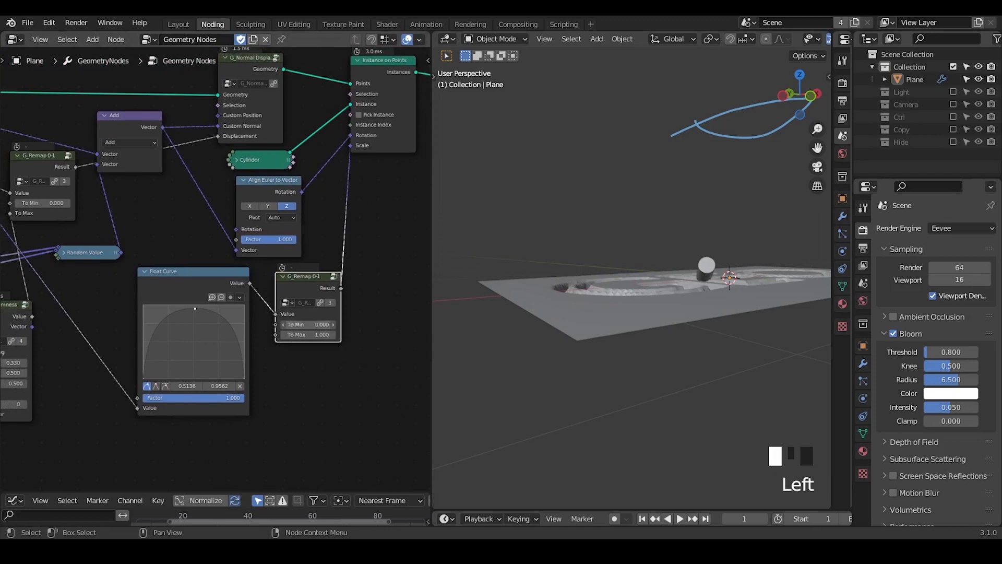
pyautogui.click(317, 335)
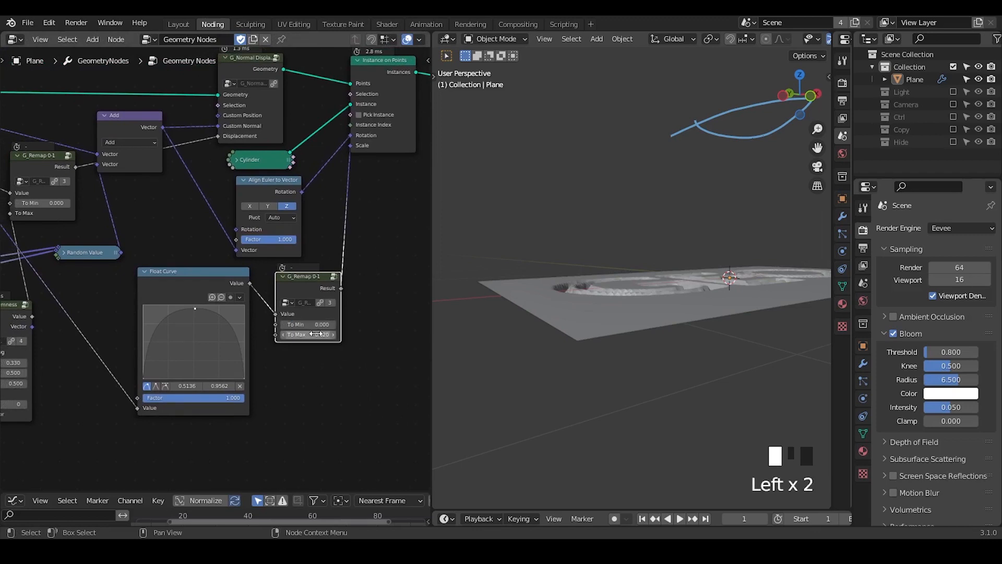
# Scrub the animation Value node, settling on 0.590, to preview the scaled sparks on the plane.
pyautogui.moveTo(673, 278); pyautogui.dragTo(567, 173, button='middle')
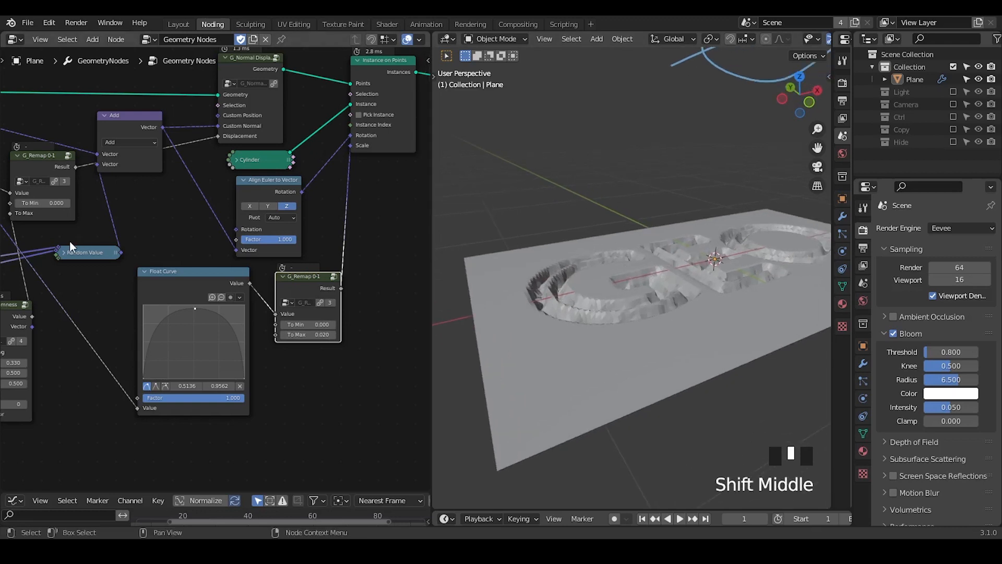
pyautogui.moveTo(70, 241); pyautogui.dragTo(380, 245, button='middle')
pyautogui.moveTo(60, 228); pyautogui.dragTo(395, 293, button='middle')
pyautogui.moveTo(190, 233); pyautogui.dragTo(376, 317, button='middle')
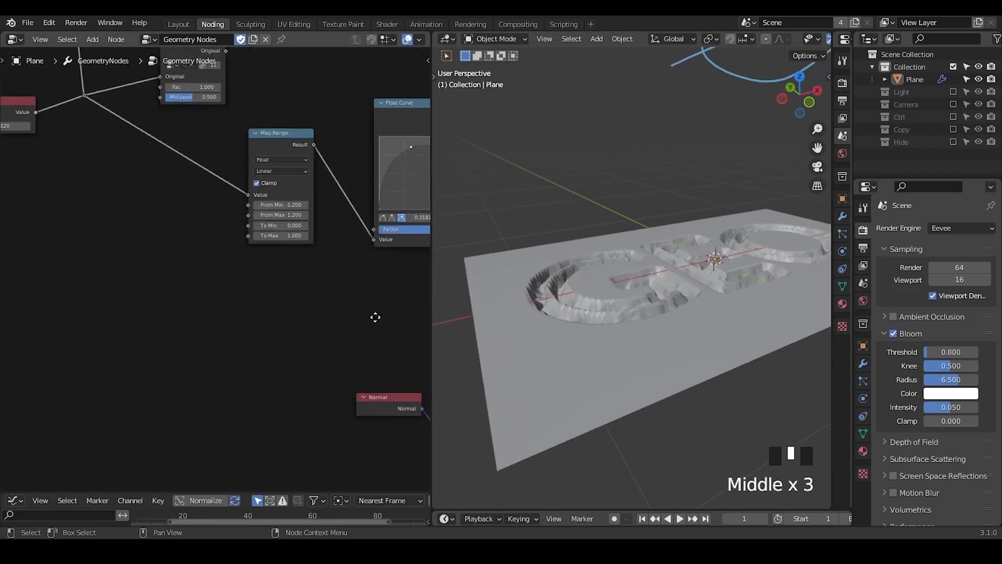
pyautogui.moveTo(99, 221); pyautogui.dragTo(173, 151, button='middle')
pyautogui.keyDown('shift'); pyautogui.moveTo(188, 180); pyautogui.dragTo(83, 180); pyautogui.keyUp('shift')
pyautogui.keyDown('shift'); pyautogui.click(196, 176); pyautogui.keyUp('shift')
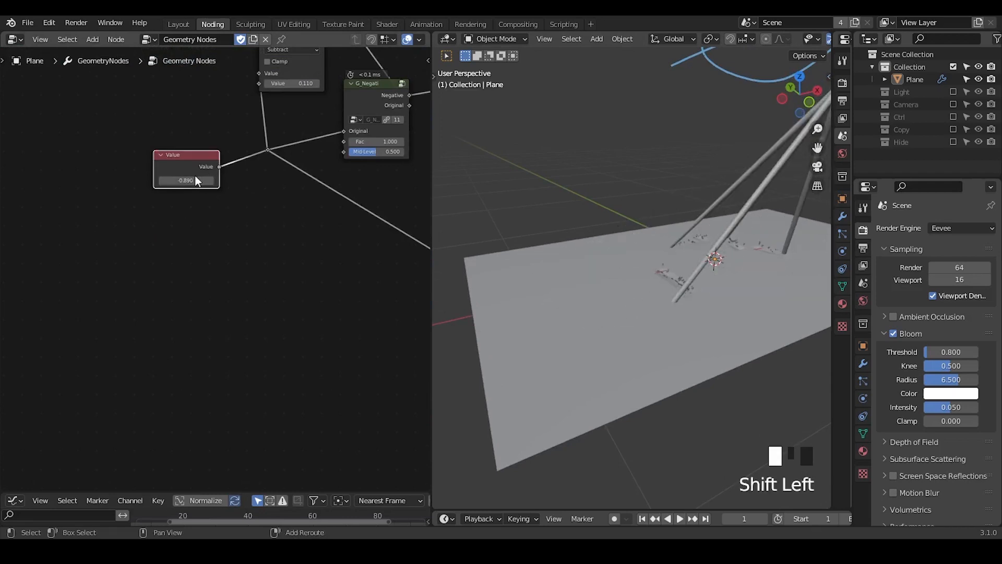
pyautogui.keyDown('shift'); pyautogui.moveTo(196, 178); pyautogui.dragTo(266, 180); pyautogui.keyUp('shift')
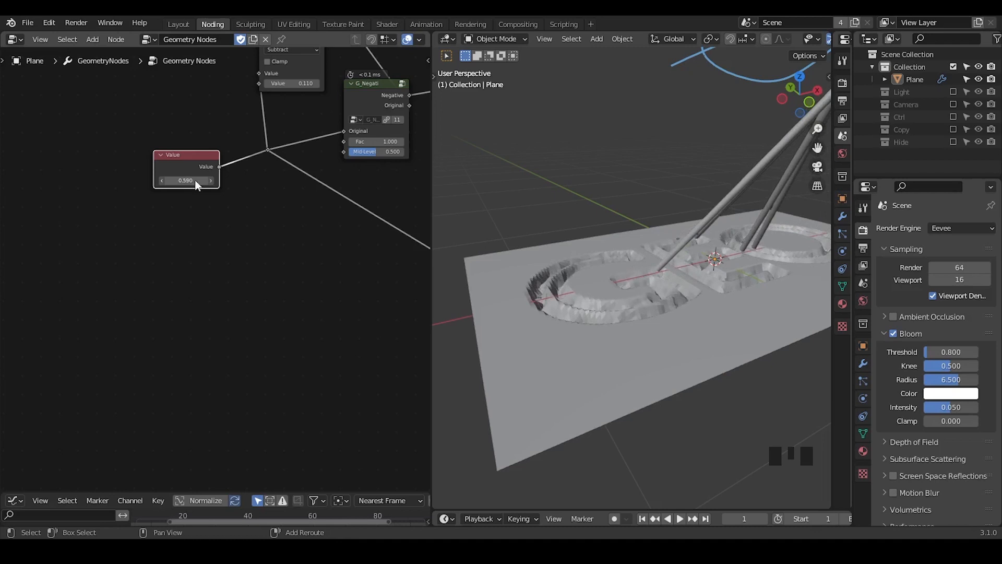
# Bend the sparks' link into the final join with a reroute, and unmute the text curves' link into the same node.
pyautogui.moveTo(338, 244); pyautogui.dragTo(290, 256, button='middle')
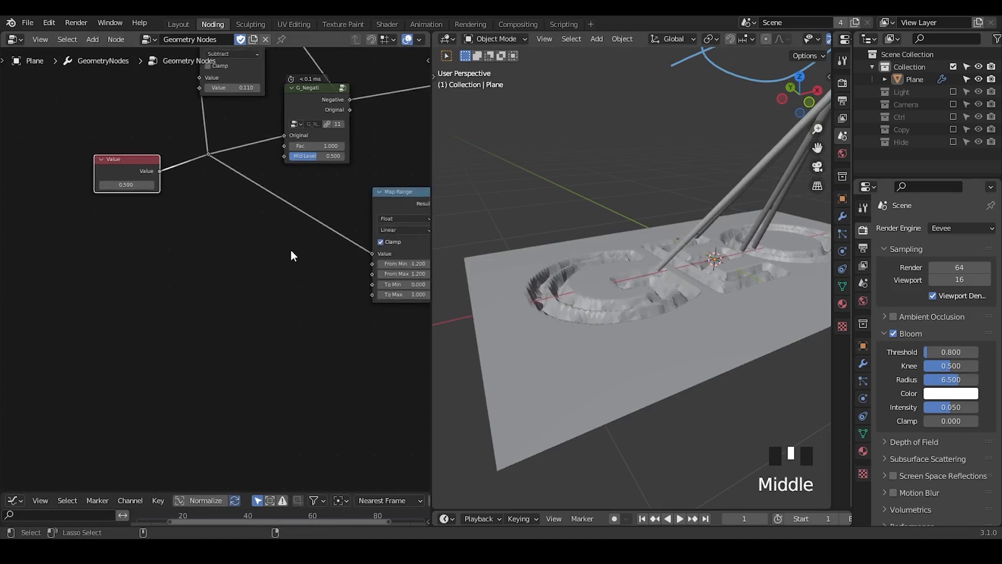
pyautogui.hotkey('ctrl', 'alt', 'shift', 'q')
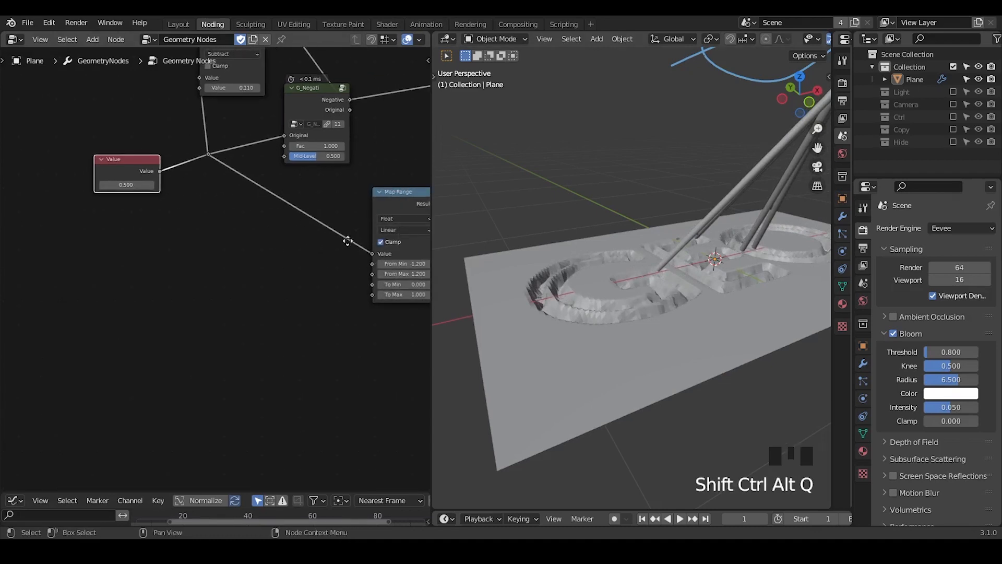
pyautogui.moveTo(347, 241); pyautogui.dragTo(155, 264, button='middle')
pyautogui.keyDown('ctrl'); pyautogui.moveTo(244, 155); pyautogui.dragTo(219, 339, button='middle'); pyautogui.keyUp('ctrl')
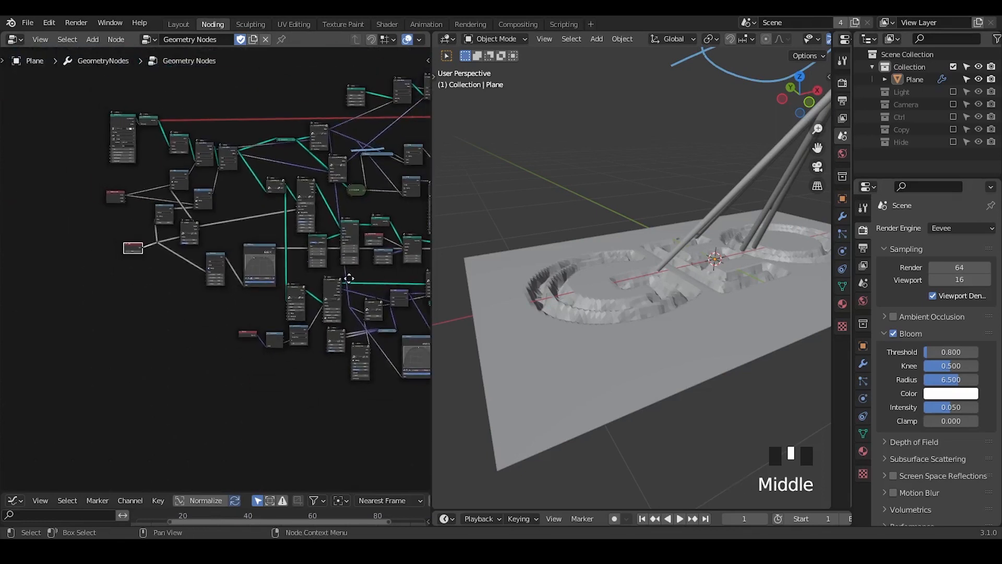
pyautogui.moveTo(349, 279); pyautogui.dragTo(151, 279, button='middle')
pyautogui.keyDown('ctrl'); pyautogui.moveTo(238, 233); pyautogui.dragTo(250, 282, button='middle'); pyautogui.keyUp('ctrl')
pyautogui.moveTo(345, 262); pyautogui.dragTo(313, 300)
pyautogui.press('g')
pyautogui.click(302, 280)
pyautogui.moveTo(266, 303); pyautogui.dragTo(319, 290, button='middle')
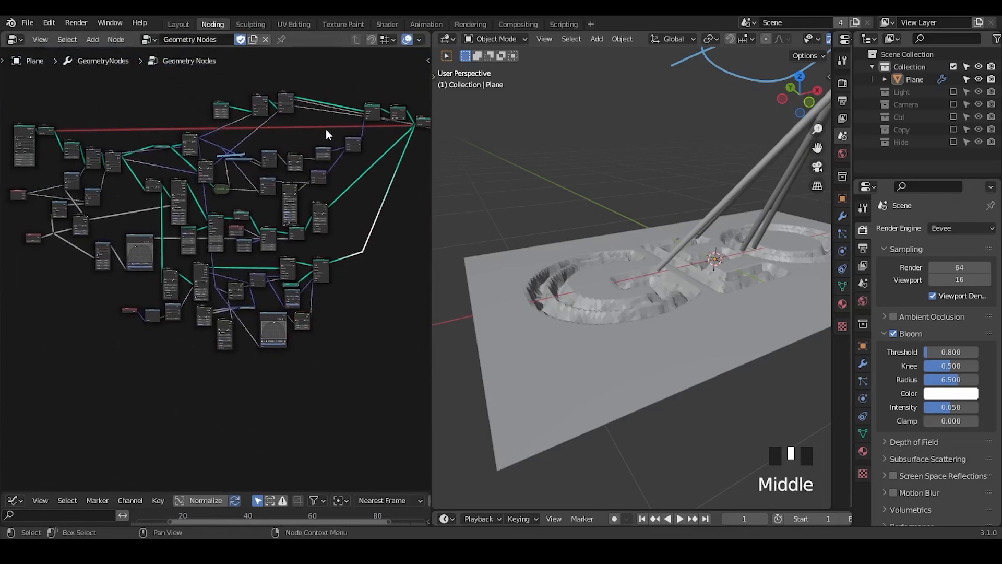
pyautogui.keyDown('ctrl'); pyautogui.keyDown('alt'); pyautogui.moveTo(328, 135); pyautogui.dragTo(340, 135, button='right'); pyautogui.keyUp('alt'); pyautogui.keyUp('ctrl')
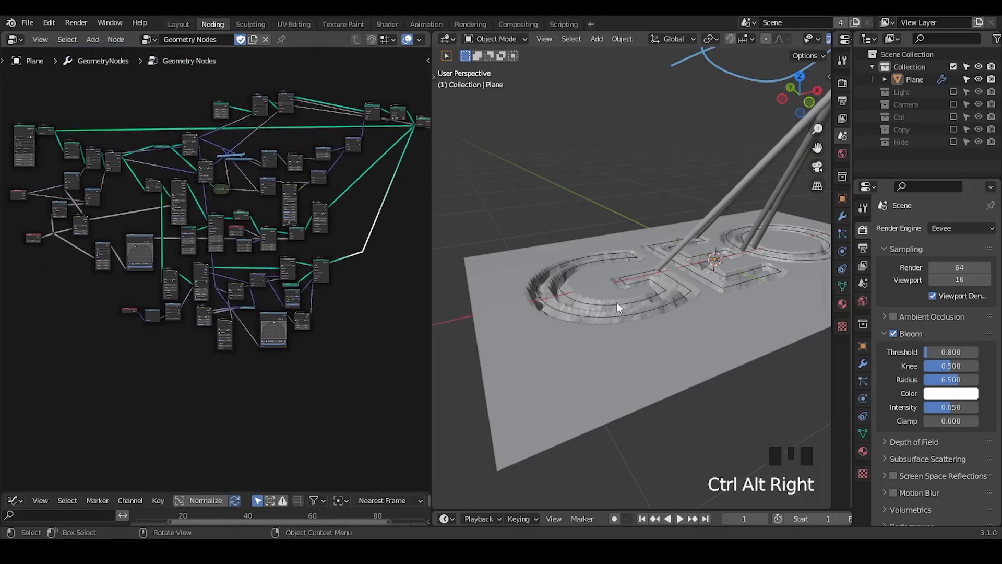
pyautogui.moveTo(616, 302)
pyautogui.mouseDown(button='middle')
pyautogui.moveTo(641, 280)
pyautogui.moveTo(626, 314)
pyautogui.mouseUp(button='middle')
pyautogui.moveTo(126, 359); pyautogui.dragTo(250, 221, button='middle')
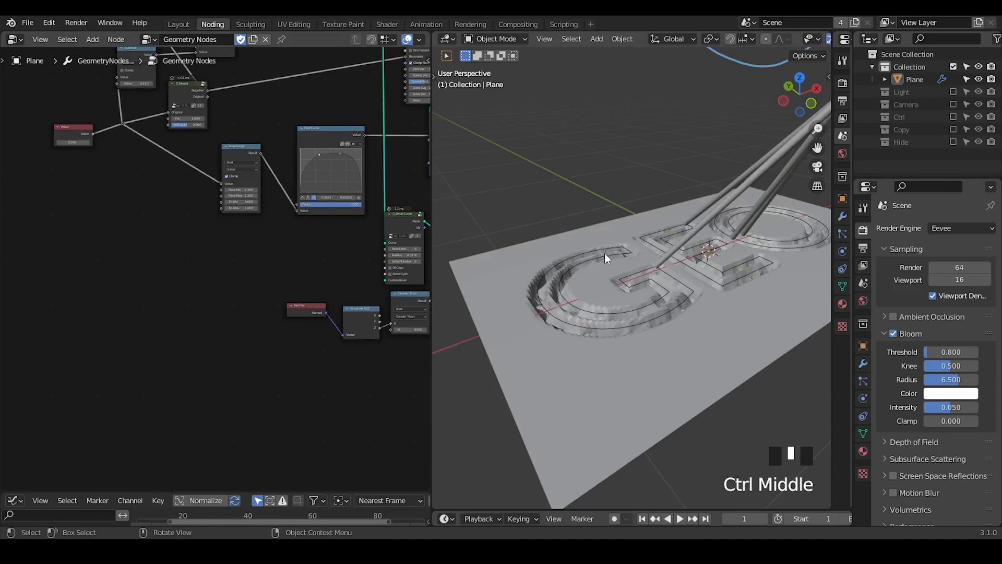
pyautogui.hotkey('ctrl', 'a')
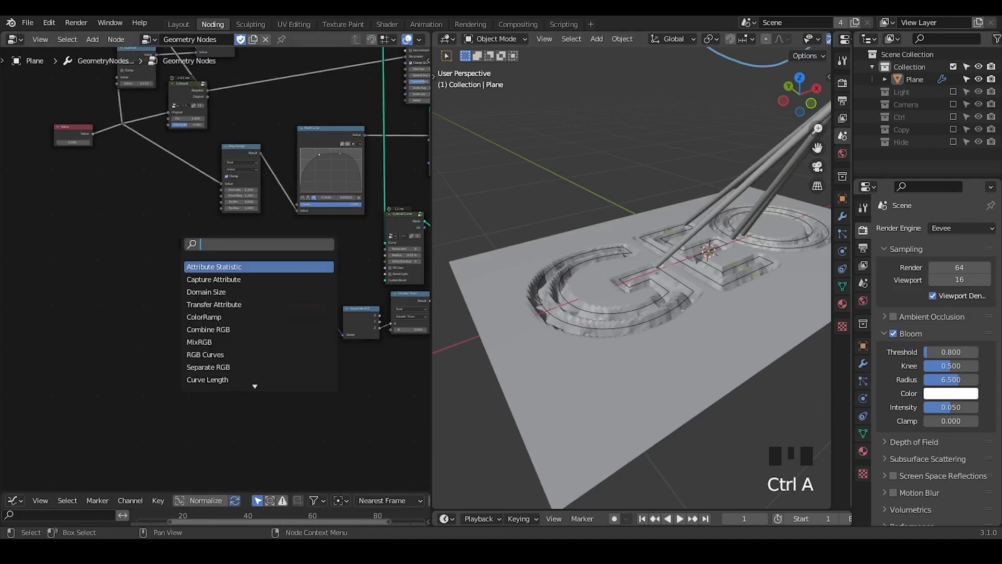
pyautogui.write('de')
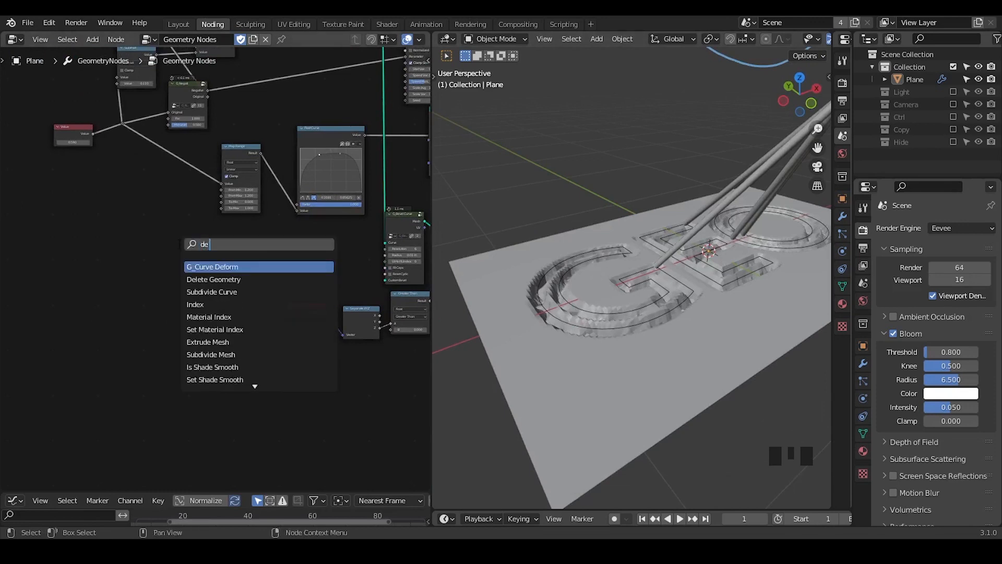
pyautogui.write('lay')
pyautogui.press('Return')
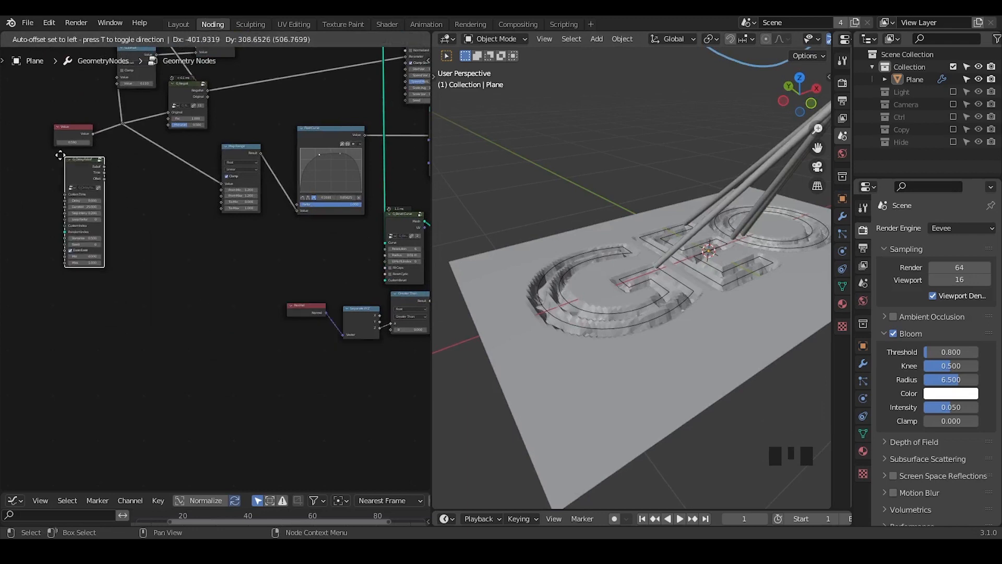
pyautogui.moveTo(79, 169); pyautogui.dragTo(92, 225, button='middle')
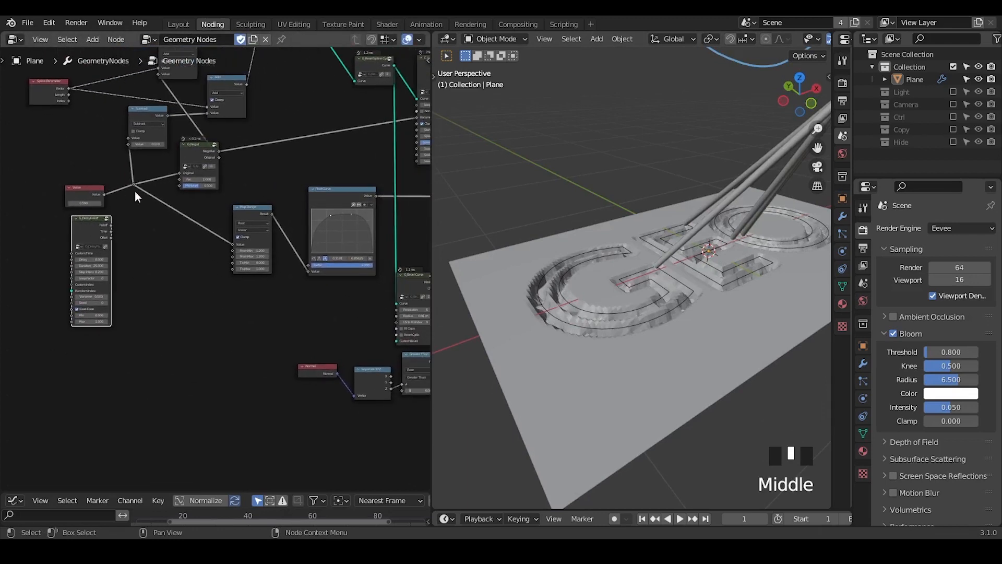
pyautogui.scroll(-1, 320, 331)
pyautogui.moveTo(320, 331); pyautogui.dragTo(139, 303, button='middle')
pyautogui.press('x')
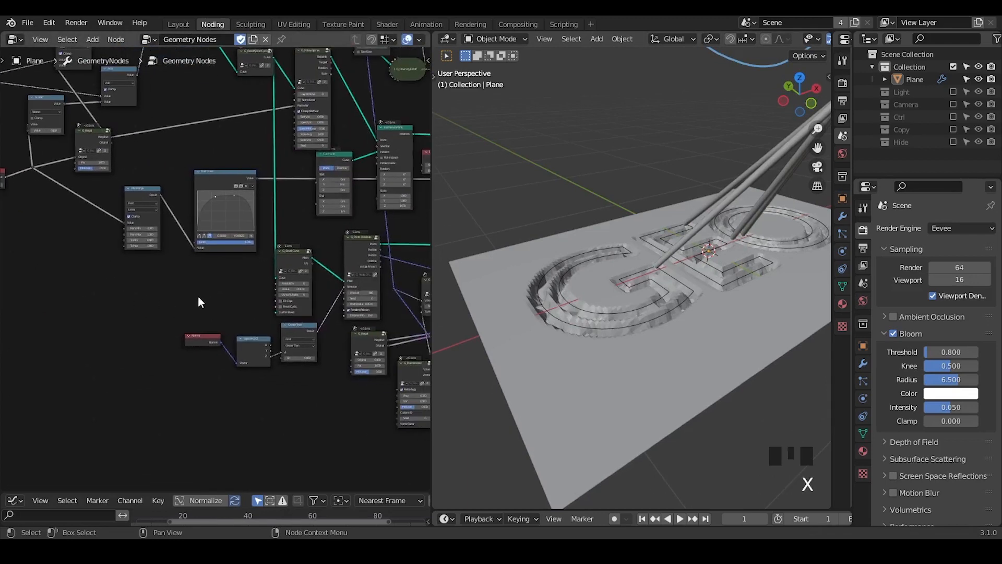
# Raise To Max on the G_Remap 0-1 driving the spark scale, and scrub the animation Value to 0.200.
pyautogui.moveTo(337, 319); pyautogui.dragTo(158, 252, button='middle')
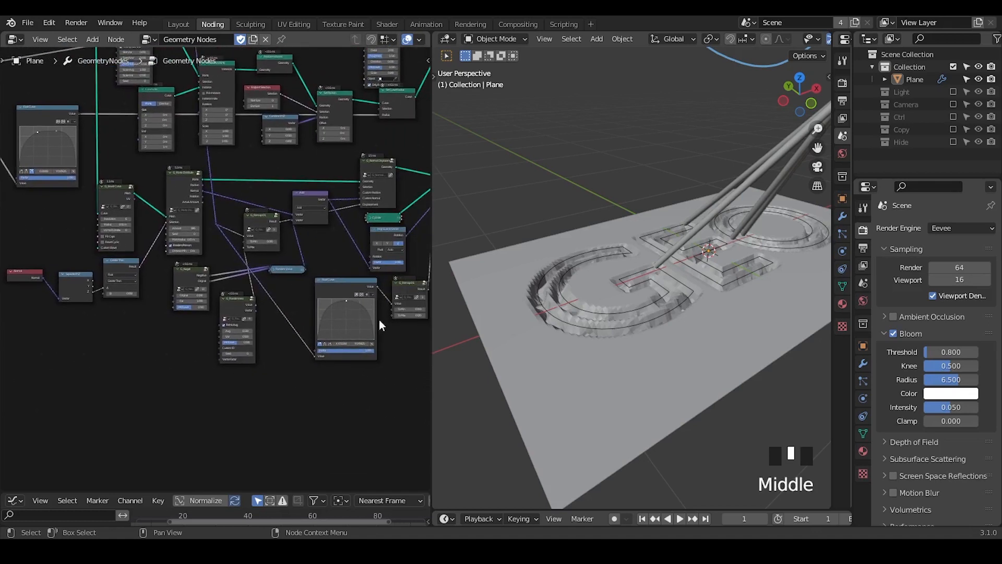
pyautogui.keyDown('shift'); pyautogui.click(408, 314); pyautogui.keyUp('shift')
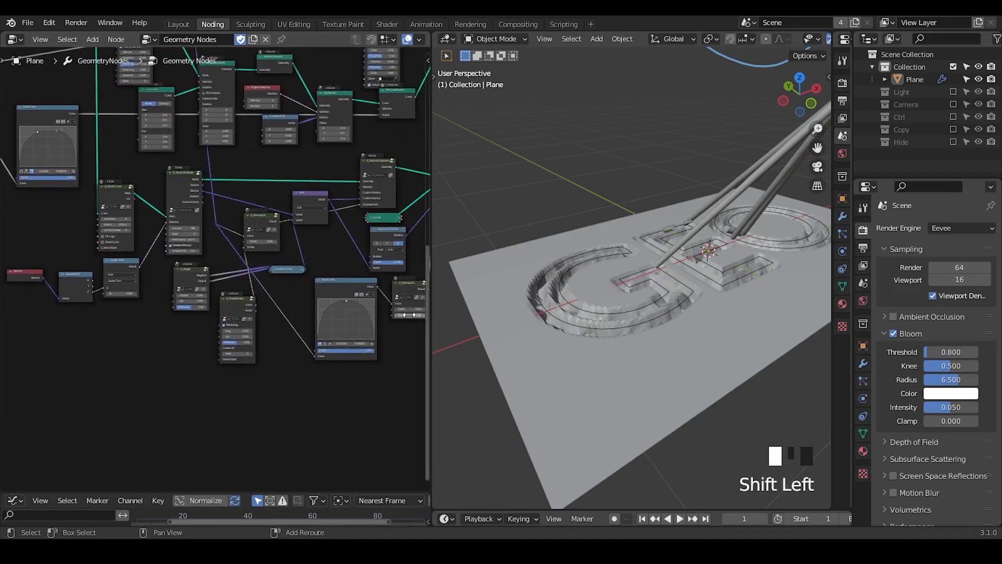
pyautogui.moveTo(212, 339); pyautogui.dragTo(239, 273, button='middle')
pyautogui.keyDown('shift'); pyautogui.moveTo(237, 257); pyautogui.dragTo(279, 257); pyautogui.keyUp('shift')
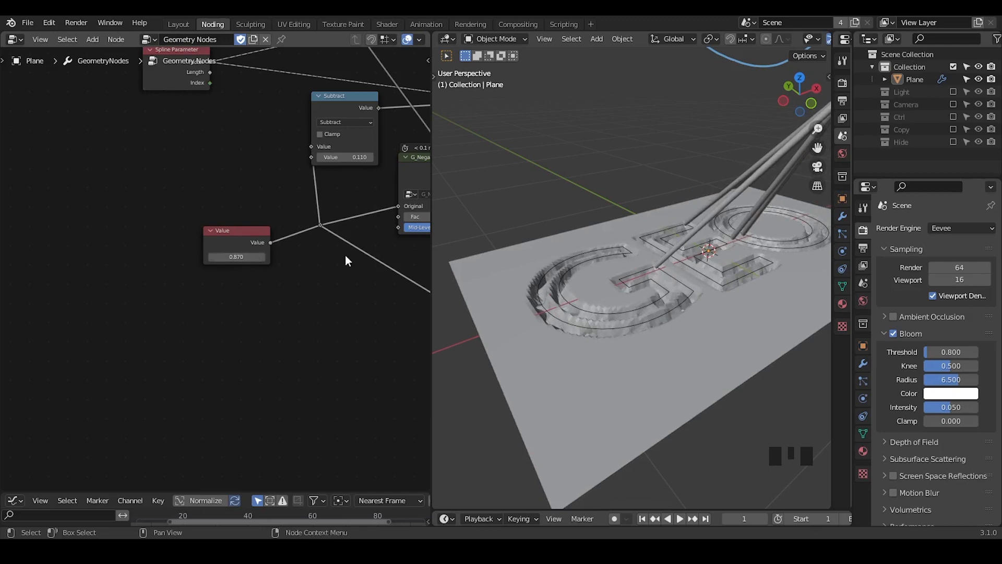
pyautogui.moveTo(346, 256); pyautogui.dragTo(371, 172, button='middle')
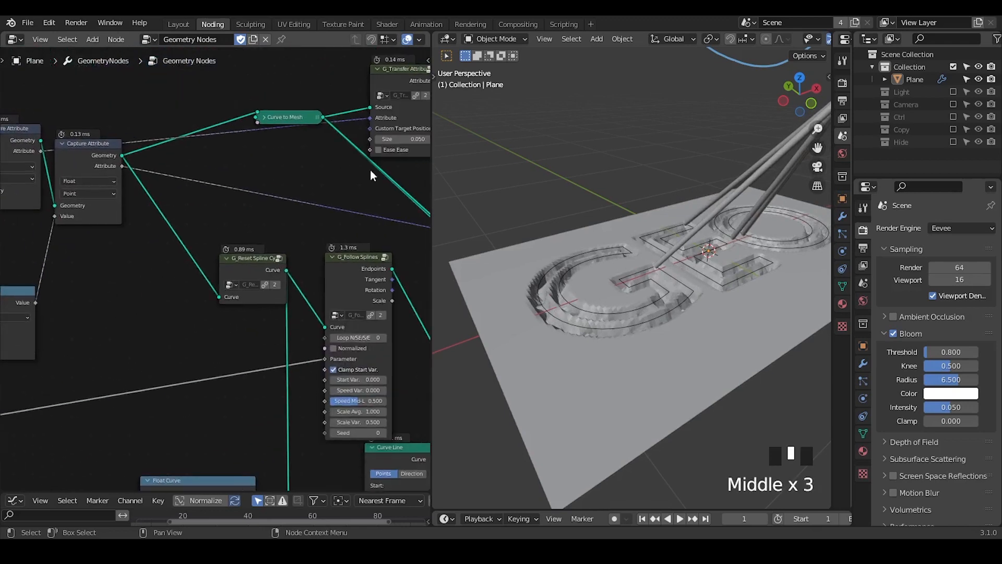
pyautogui.moveTo(157, 227); pyautogui.dragTo(200, 360, button='middle')
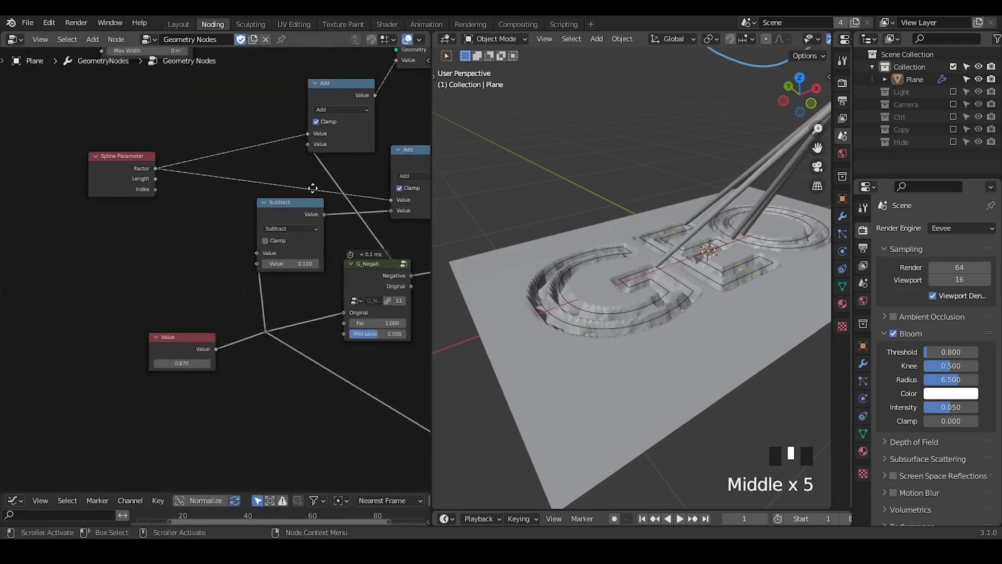
pyautogui.keyDown('shift'); pyautogui.moveTo(200, 359); pyautogui.dragTo(175, 359); pyautogui.keyUp('shift')
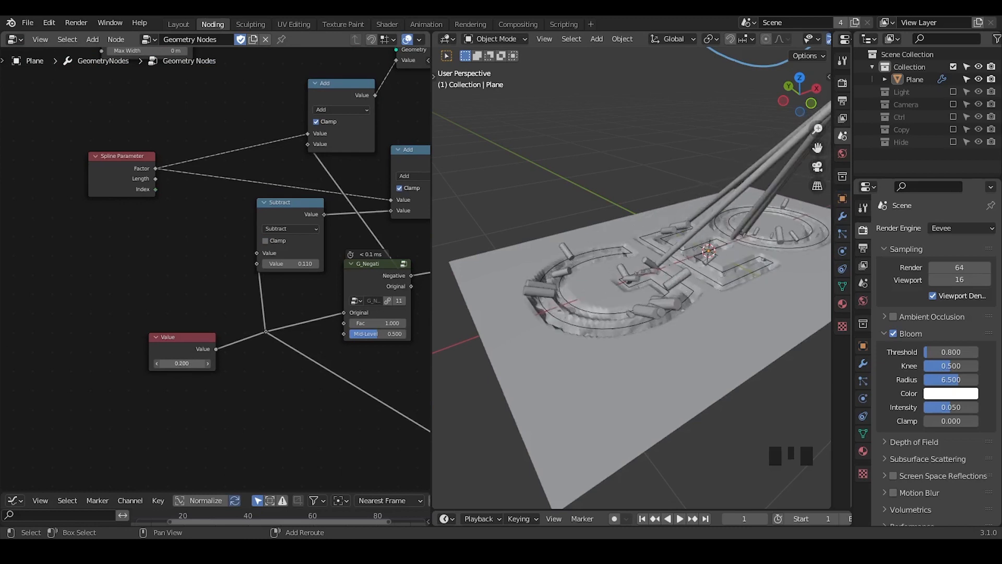
pyautogui.moveTo(309, 231); pyautogui.dragTo(250, 271, button='middle')
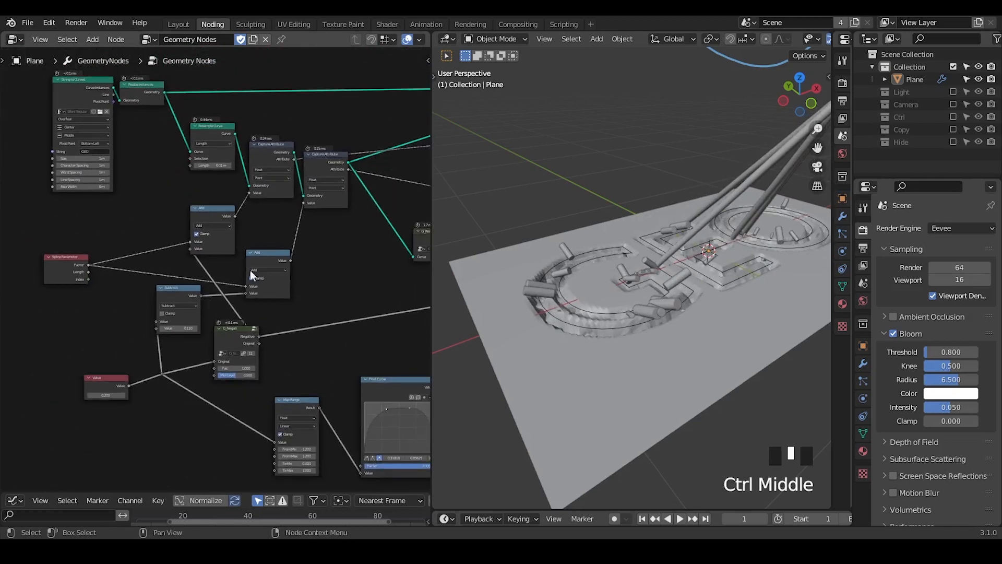
pyautogui.moveTo(345, 281); pyautogui.dragTo(286, 305, button='middle')
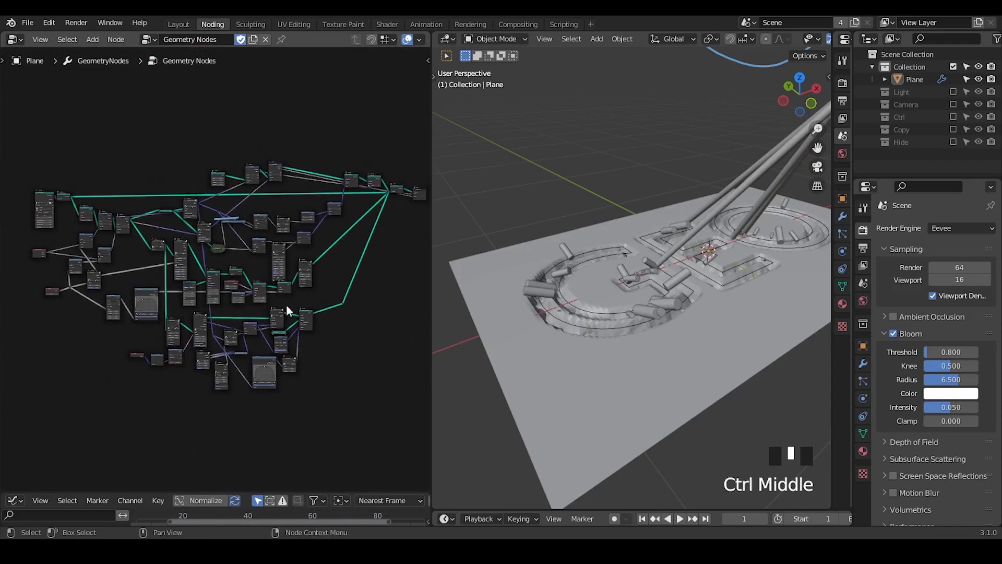